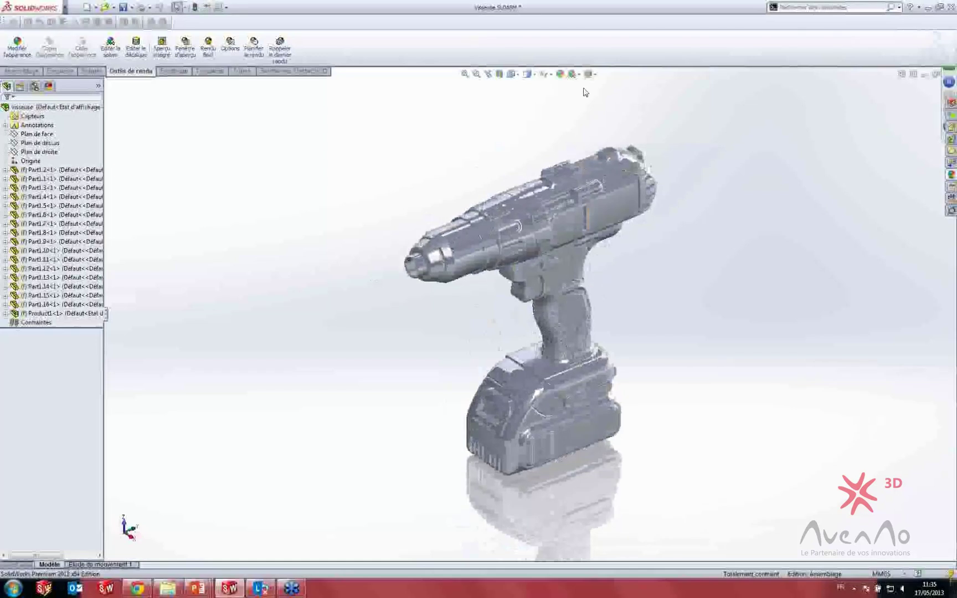
Step: Check the available RealView display options and examine the drill model from several angles
{"action": "left_click", "coordinate": [589, 74]}
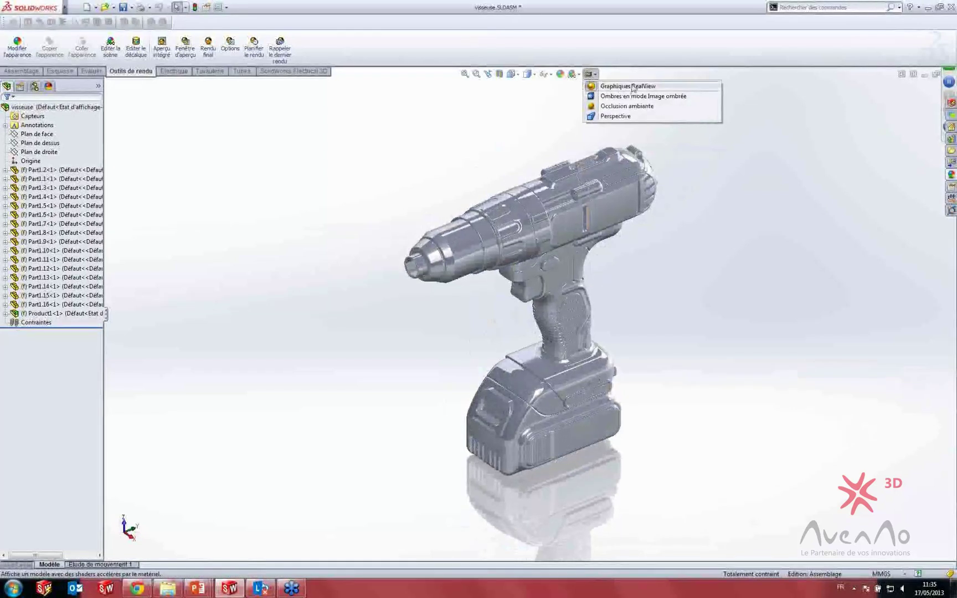
{"action": "left_click", "coordinate": [568, 231]}
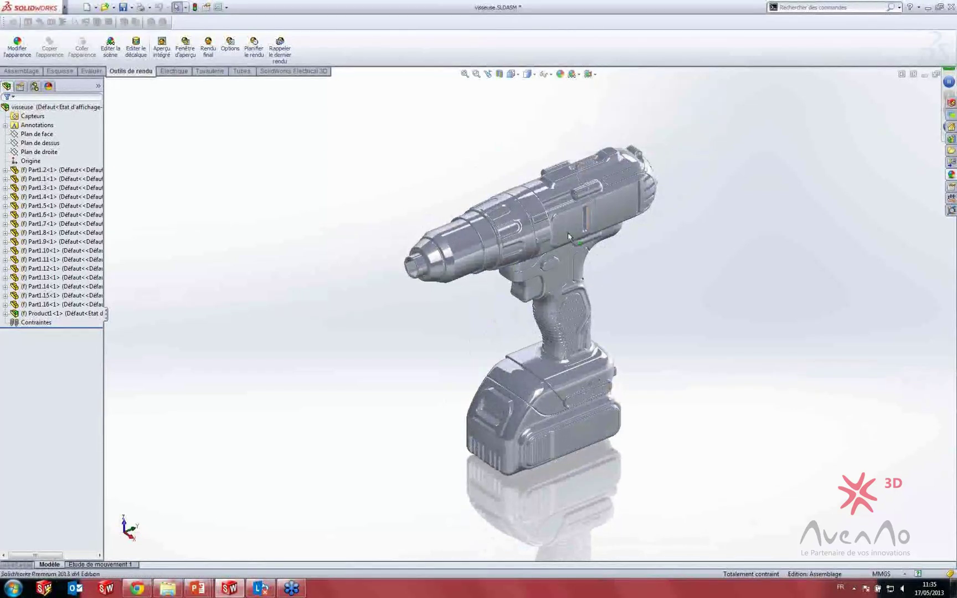
{"action": "middle_click_drag", "start_coordinate": [568, 231], "coordinate": [583, 252]}
{"action": "scroll", "coordinate": [582, 246], "scroll_direction": "down", "scroll_amount": 3}
{"action": "scroll", "coordinate": [497, 244], "scroll_direction": "up", "scroll_amount": 3}
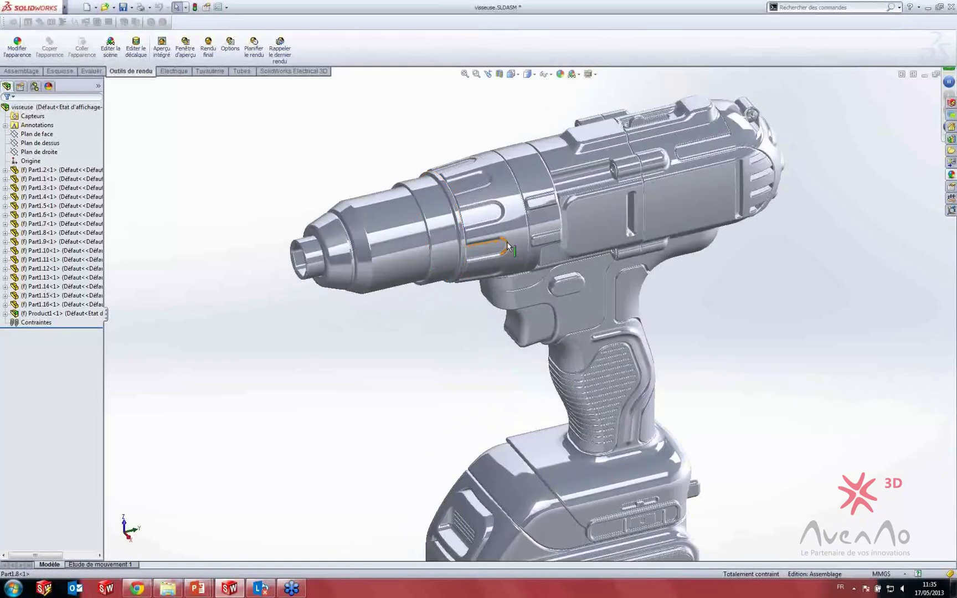
{"action": "scroll", "coordinate": [586, 281], "scroll_direction": "up", "scroll_amount": 1}
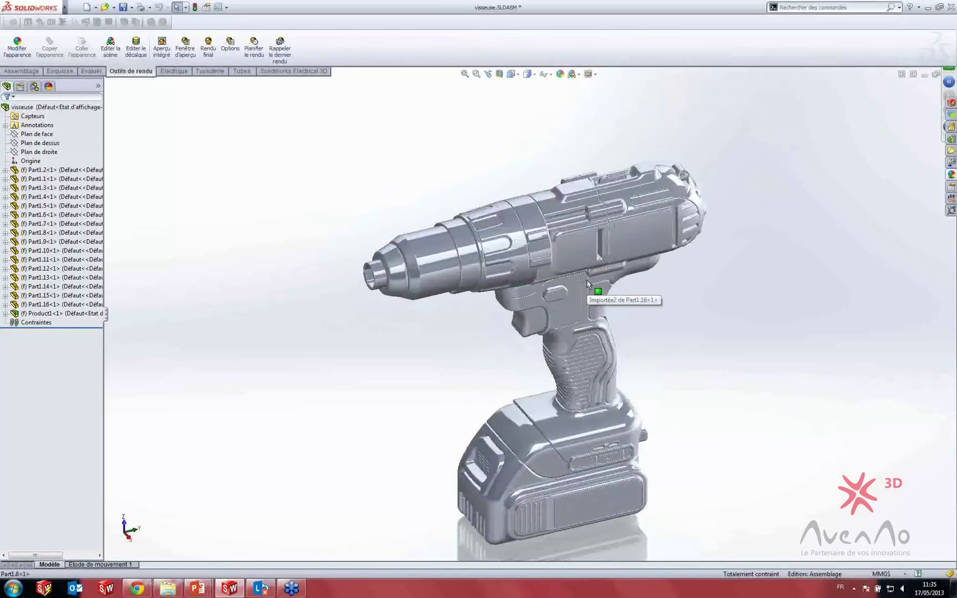
{"action": "middle_click_drag", "start_coordinate": [611, 263], "coordinate": [617, 269]}
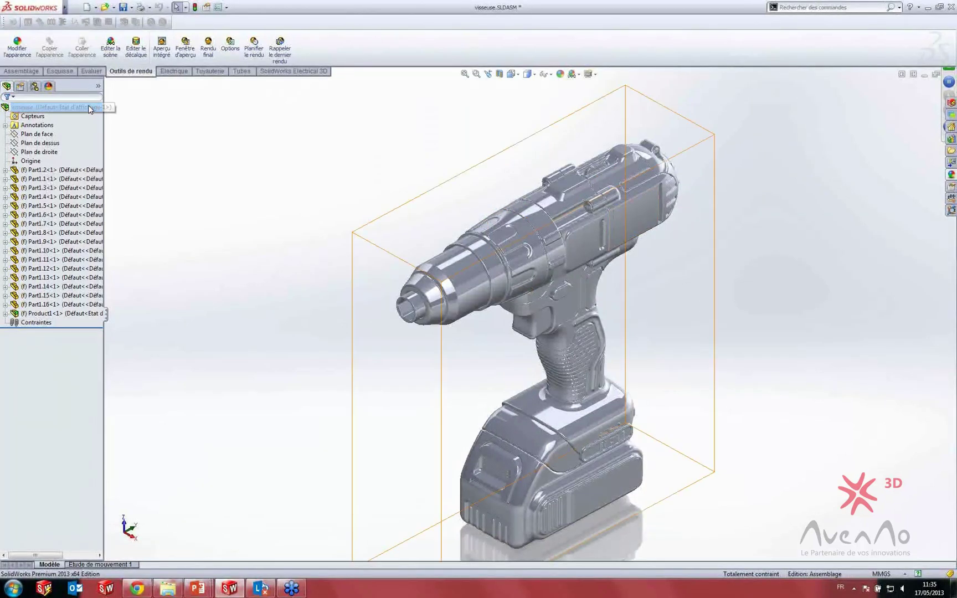
Step: Display the list of applied appearances and open the appearance library, reducing the Apparences tree to its main material categories
{"action": "left_click", "coordinate": [48, 87]}
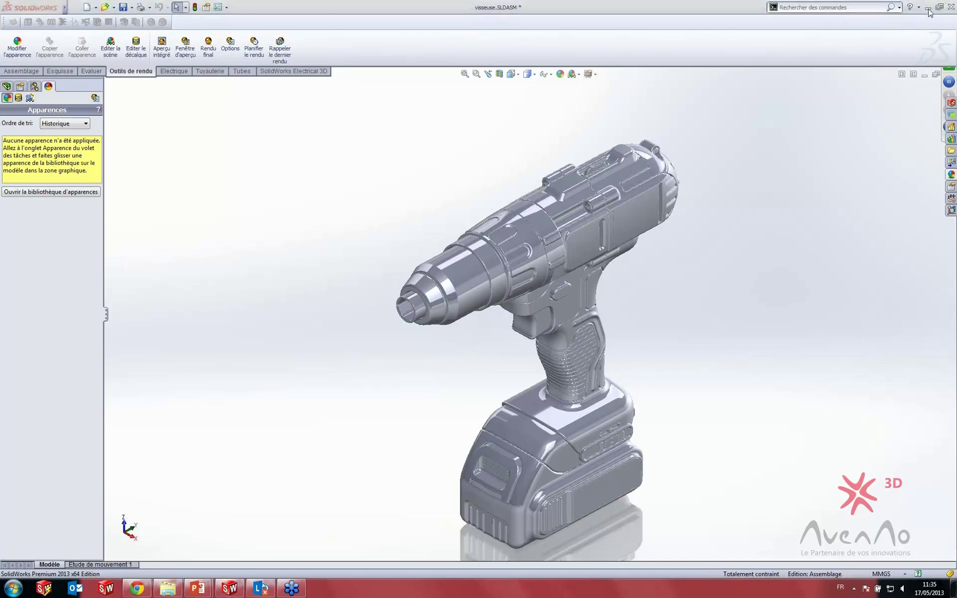
{"action": "left_click", "coordinate": [951, 176]}
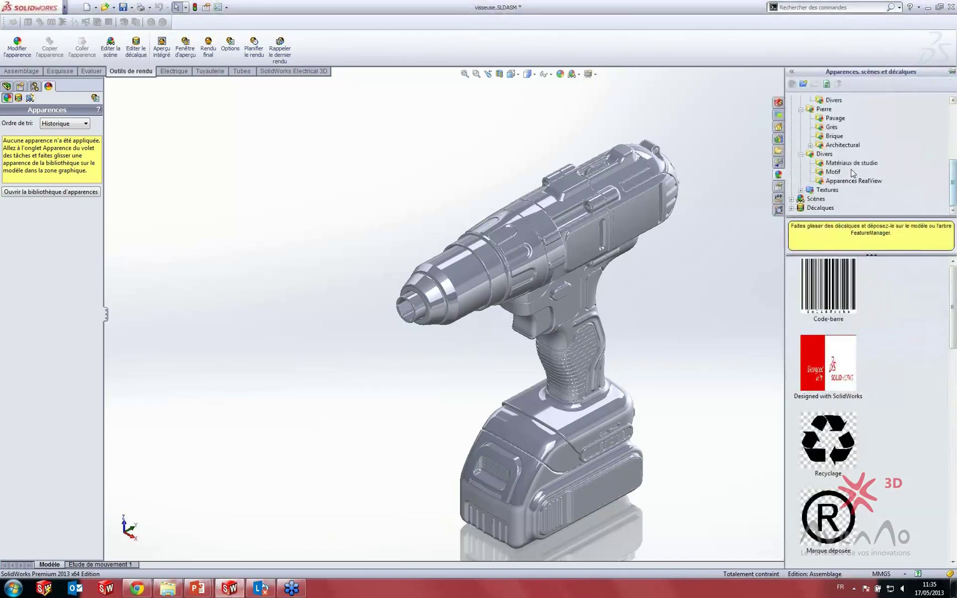
{"action": "left_click", "coordinate": [793, 101]}
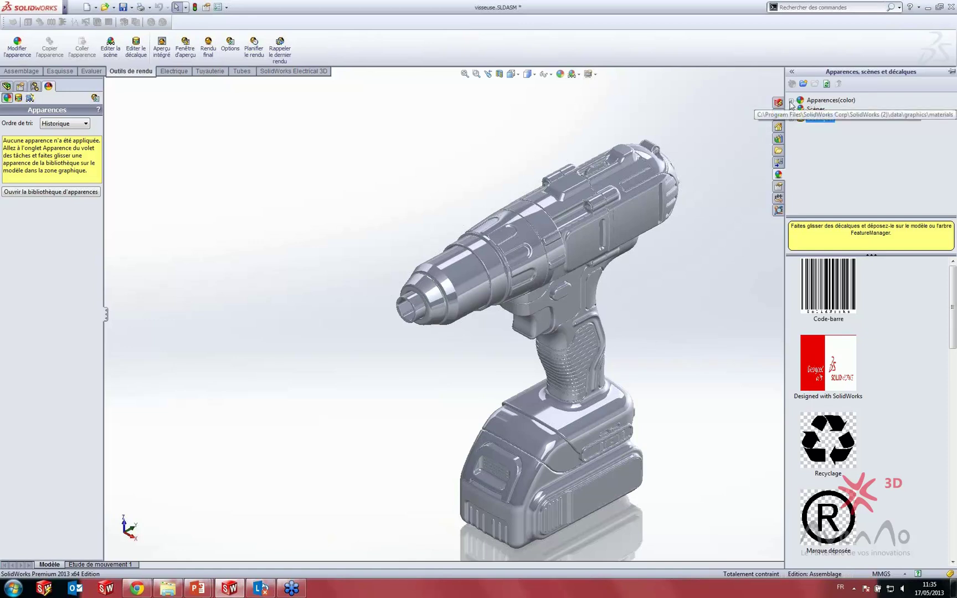
{"action": "left_click", "coordinate": [818, 101]}
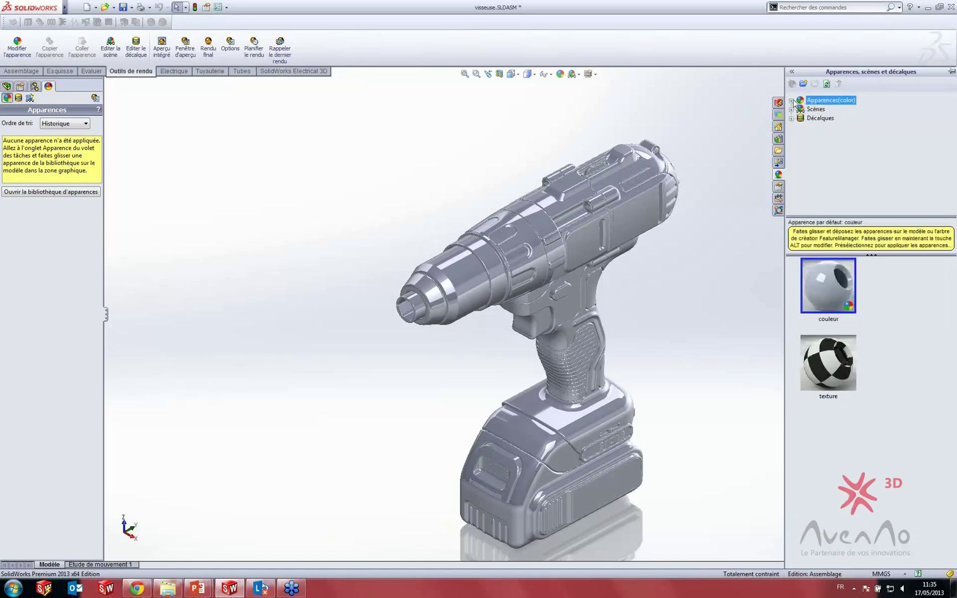
{"action": "left_click", "coordinate": [791, 102]}
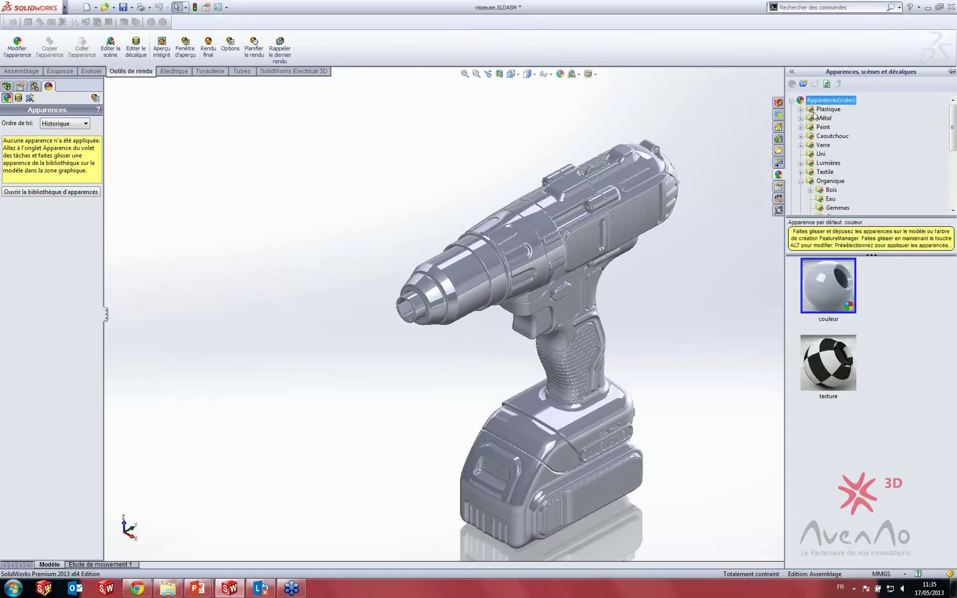
{"action": "left_click", "coordinate": [800, 182]}
{"action": "left_click", "coordinate": [800, 190]}
{"action": "left_click", "coordinate": [801, 199]}
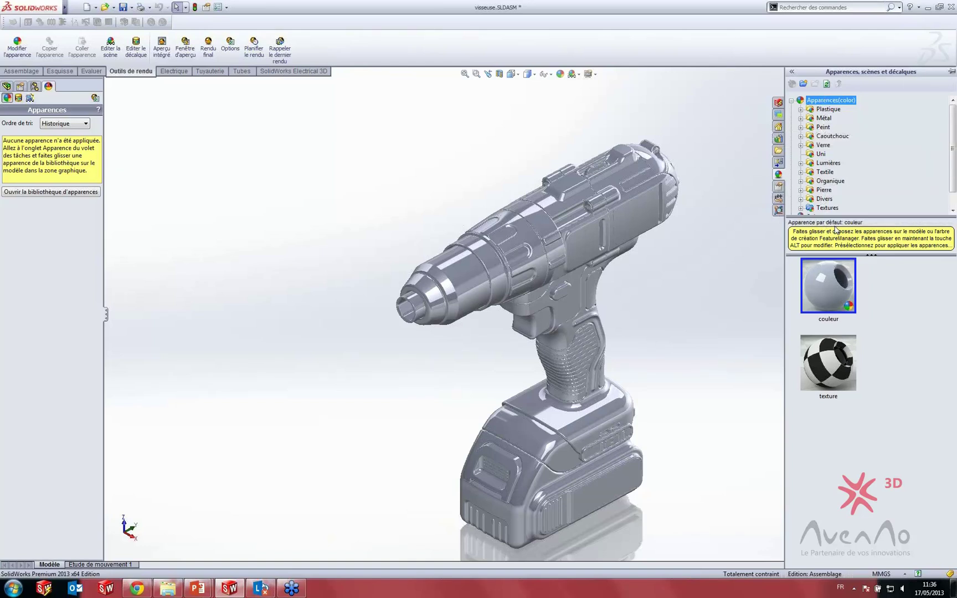
Step: Browse the default couleur and texture appearances and the plastic, metal, rubber and glass categories of the library
{"action": "left_click", "coordinate": [828, 300]}
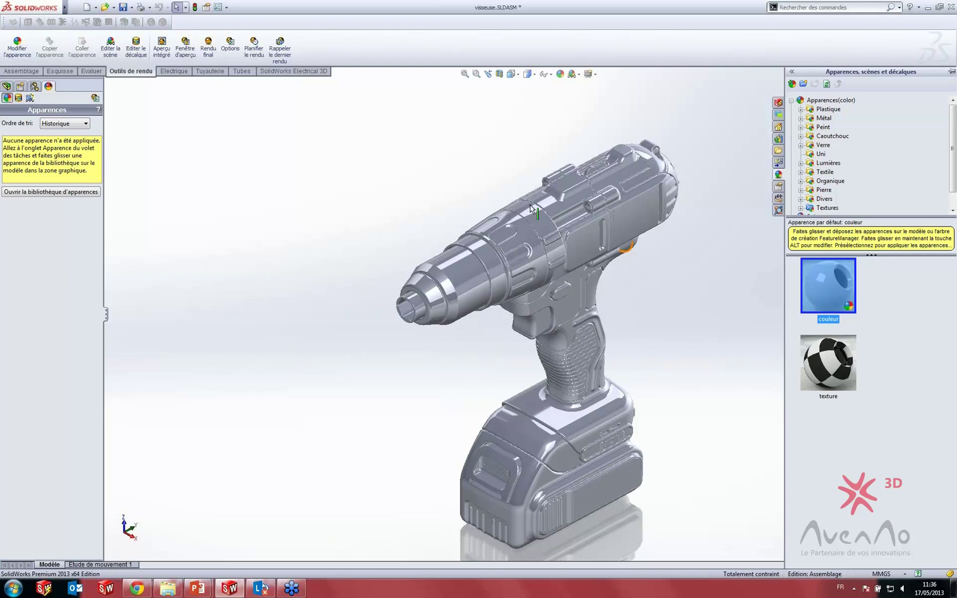
{"action": "left_click", "coordinate": [814, 365]}
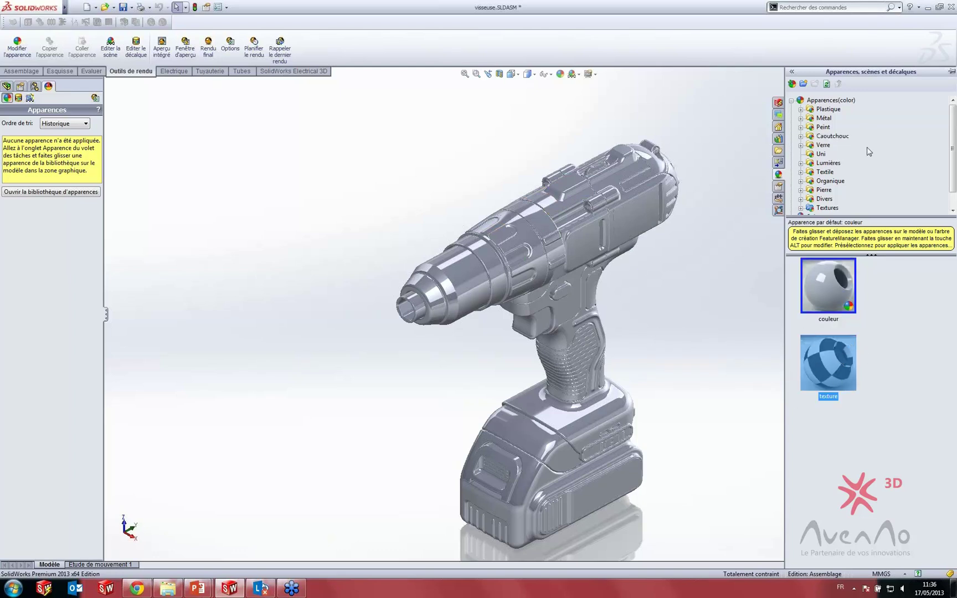
{"action": "left_click", "coordinate": [827, 111]}
{"action": "left_click", "coordinate": [812, 118]}
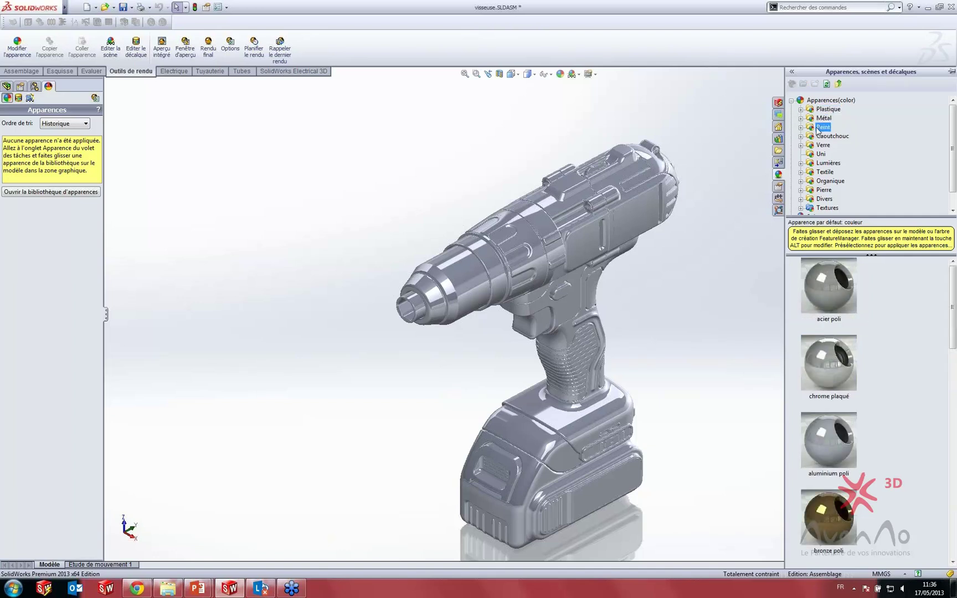
{"action": "left_click", "coordinate": [820, 145]}
{"action": "left_click", "coordinate": [820, 136]}
{"action": "left_click", "coordinate": [825, 109]}
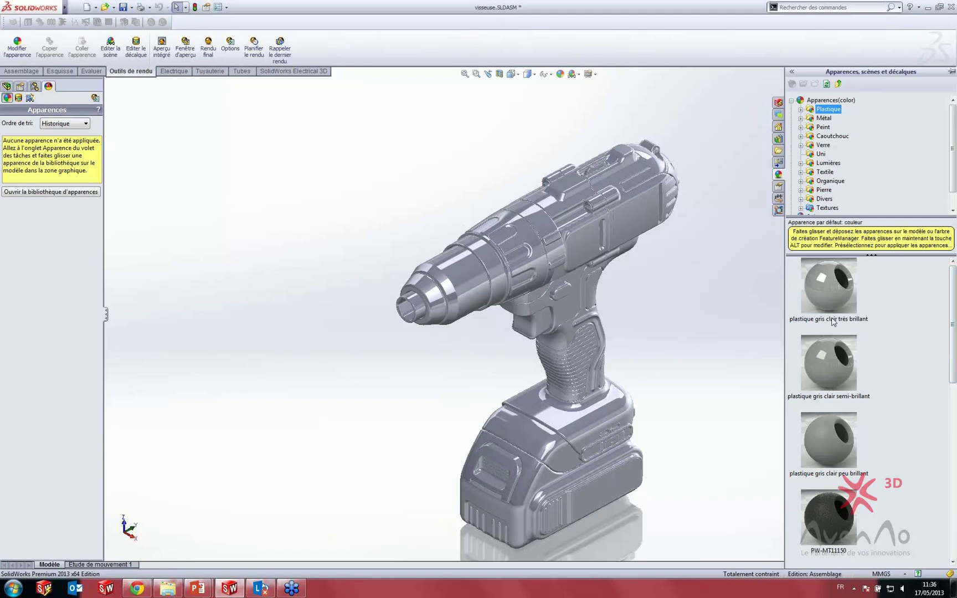
{"action": "left_click", "coordinate": [825, 118]}
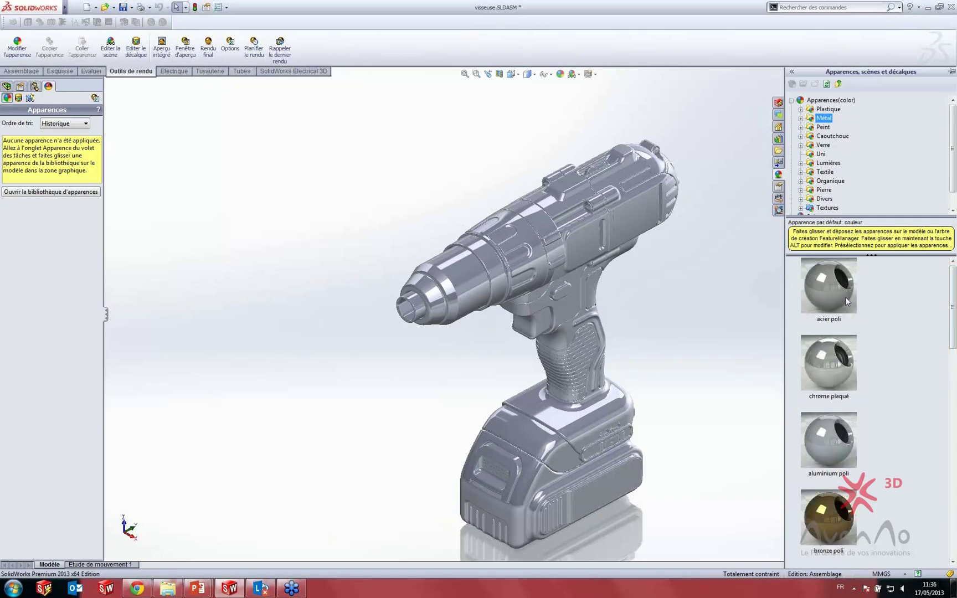
Step: Look through the chrome finishes in the Métal category, including chrome brossé and chrome satiné
{"action": "left_click", "coordinate": [800, 118]}
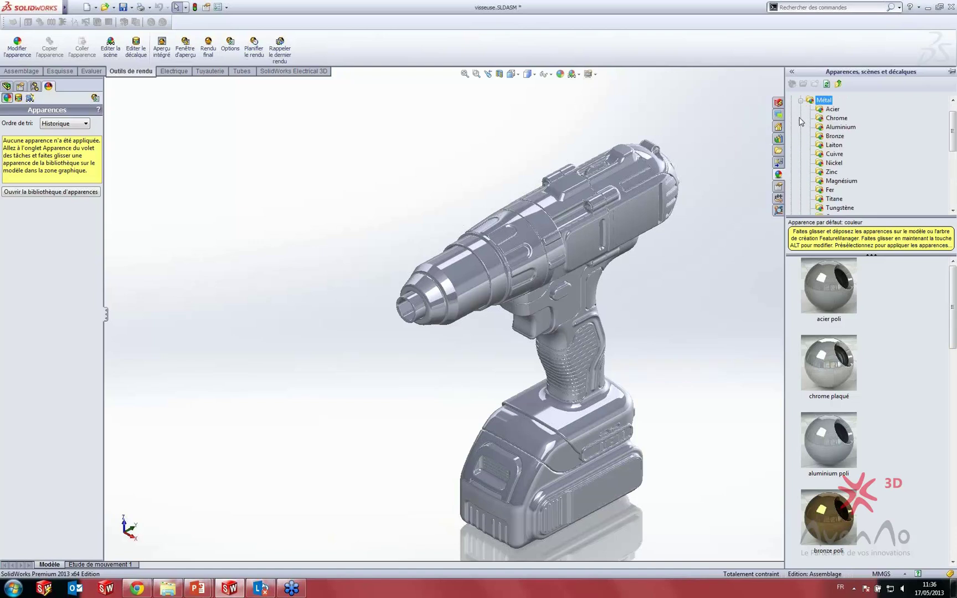
{"action": "left_click", "coordinate": [835, 119]}
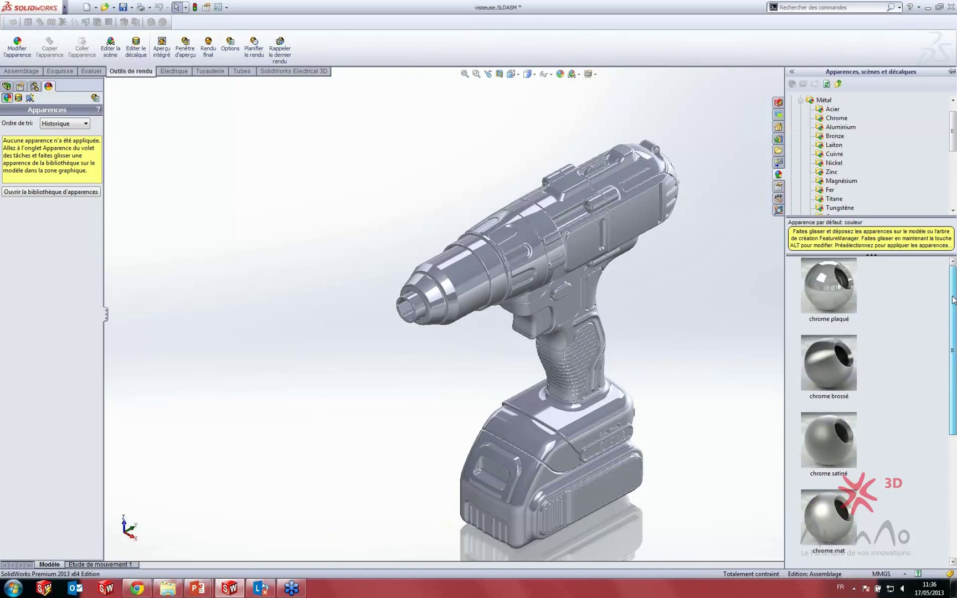
{"action": "left_click", "coordinate": [831, 371]}
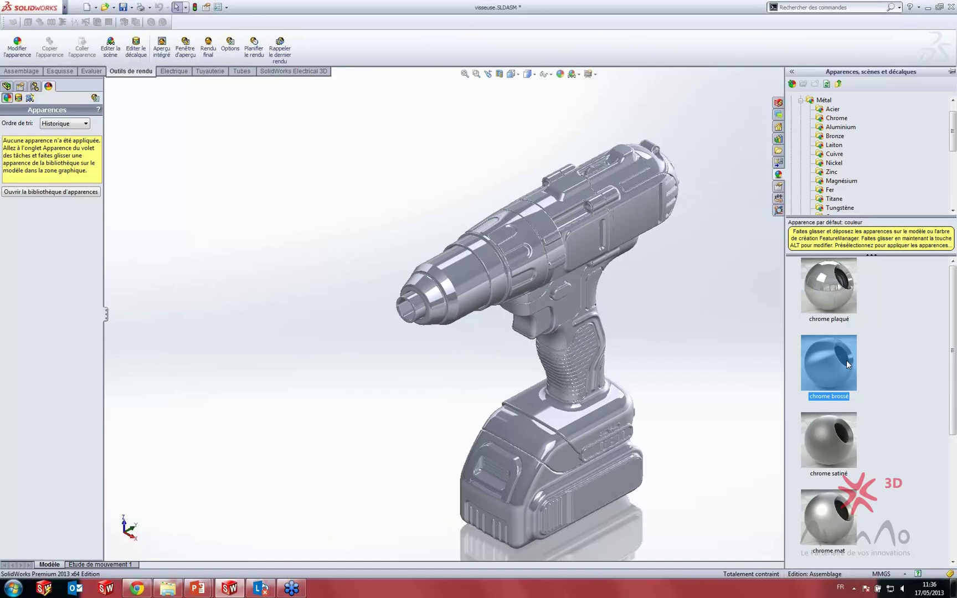
{"action": "left_click", "coordinate": [853, 442]}
{"action": "left_click_drag", "start_coordinate": [950, 386], "coordinate": [948, 348]}
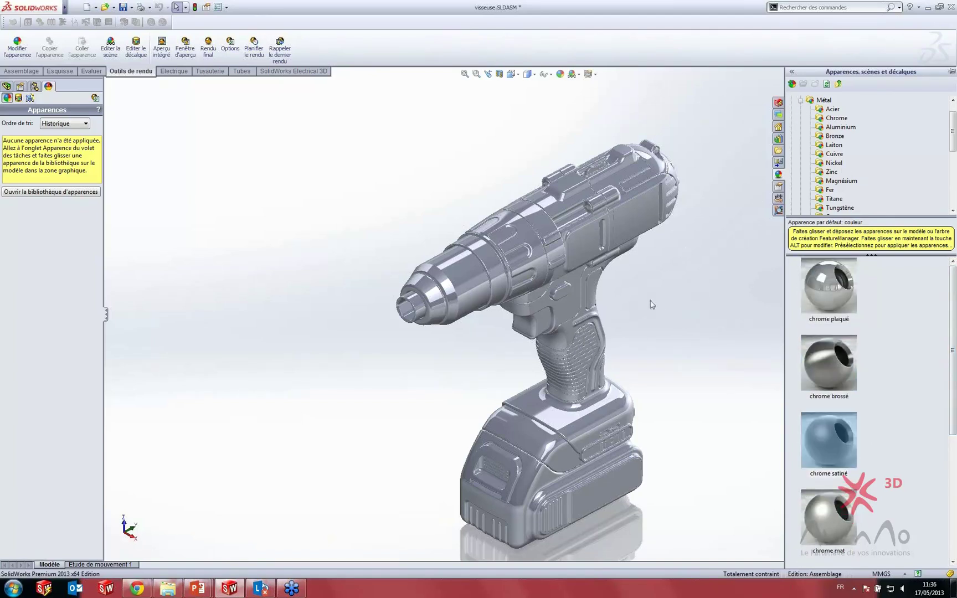
Step: Bring the battery base into close view and list the Semi-brillant plastic appearances down to the black one
{"action": "middle_click_drag", "start_coordinate": [652, 304], "coordinate": [622, 319]}
{"action": "scroll", "coordinate": [454, 436], "scroll_direction": "down", "scroll_amount": 3}
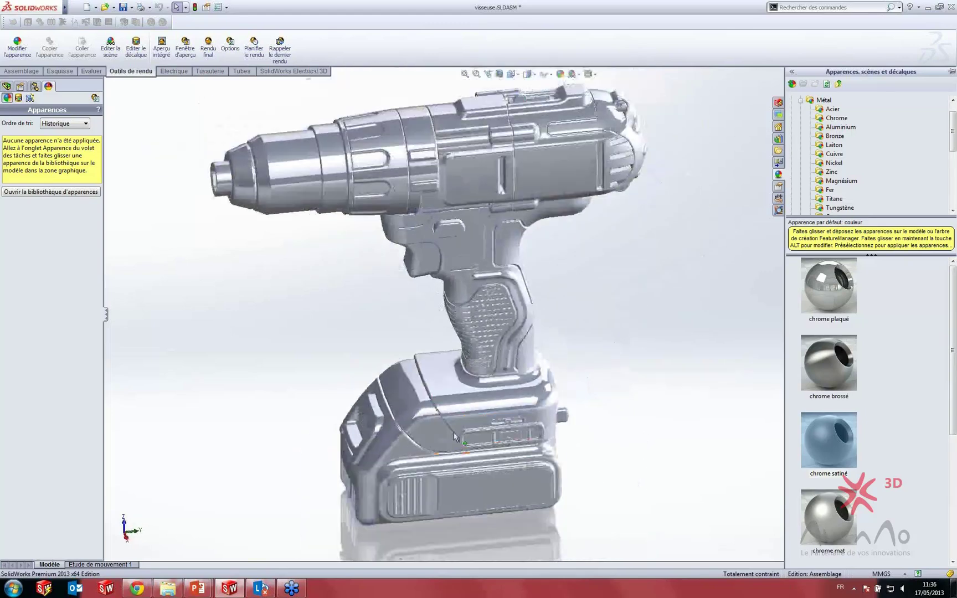
{"action": "middle_click_drag", "start_coordinate": [440, 405], "coordinate": [468, 411]}
{"action": "scroll", "coordinate": [445, 241], "scroll_direction": "up", "scroll_amount": 2}
{"action": "scroll", "coordinate": [482, 455], "scroll_direction": "down", "scroll_amount": 3}
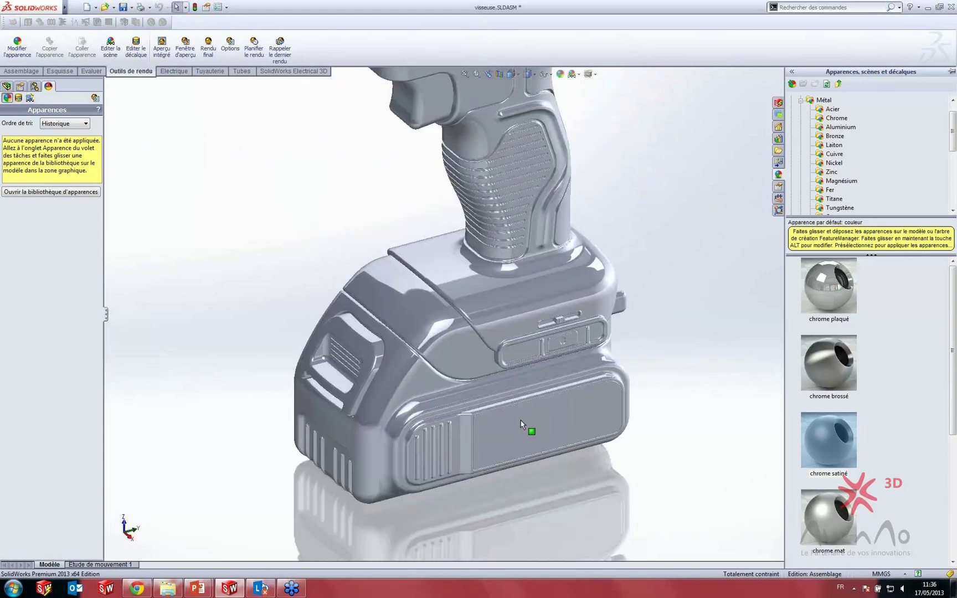
{"action": "scroll", "coordinate": [520, 424], "scroll_direction": "down", "scroll_amount": 2}
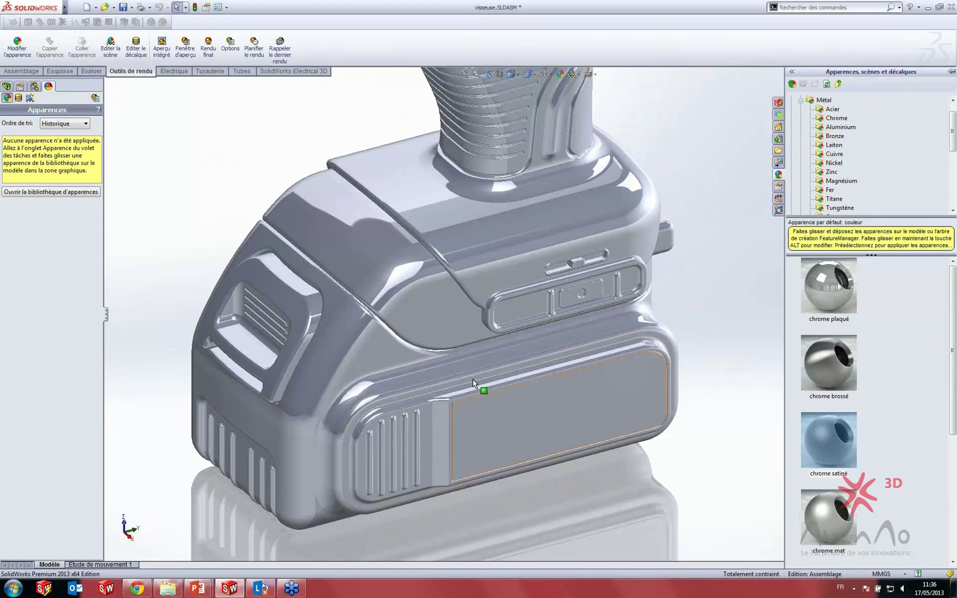
{"action": "double_click", "coordinate": [804, 102]}
{"action": "scroll", "coordinate": [800, 114], "scroll_direction": "up", "scroll_amount": 1}
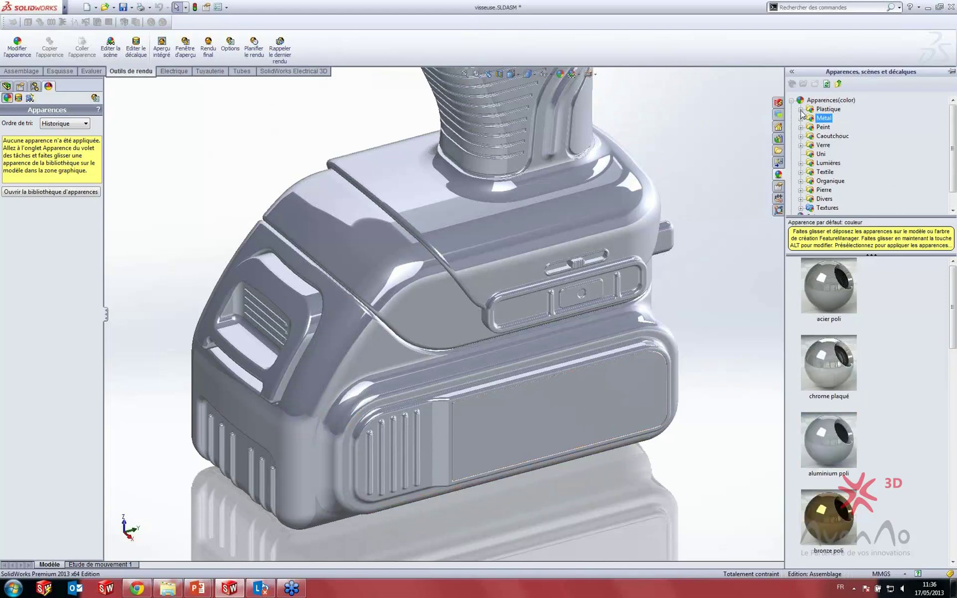
{"action": "left_click", "coordinate": [800, 110]}
{"action": "left_click", "coordinate": [828, 127]}
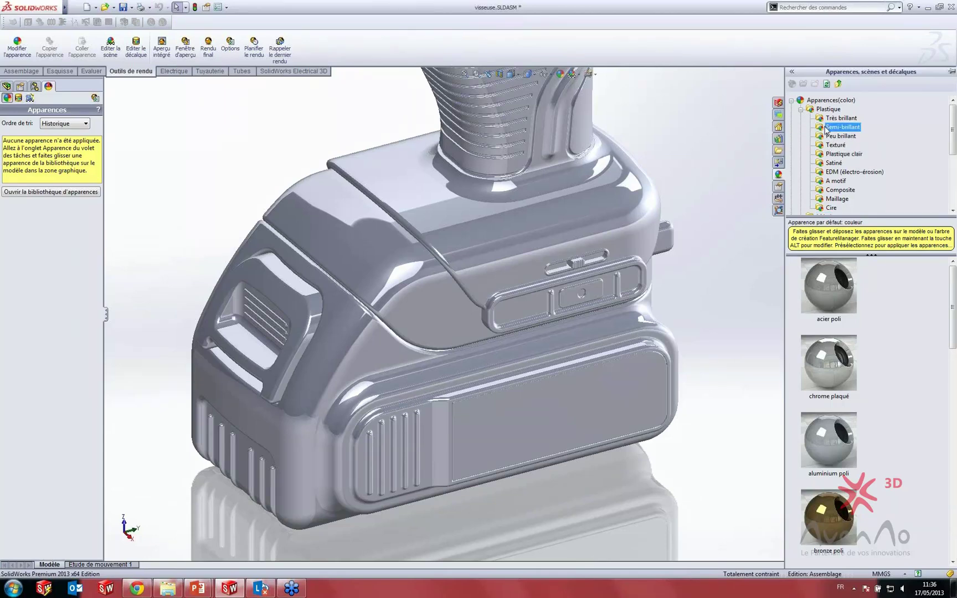
{"action": "left_click_drag", "start_coordinate": [950, 332], "coordinate": [935, 469]}
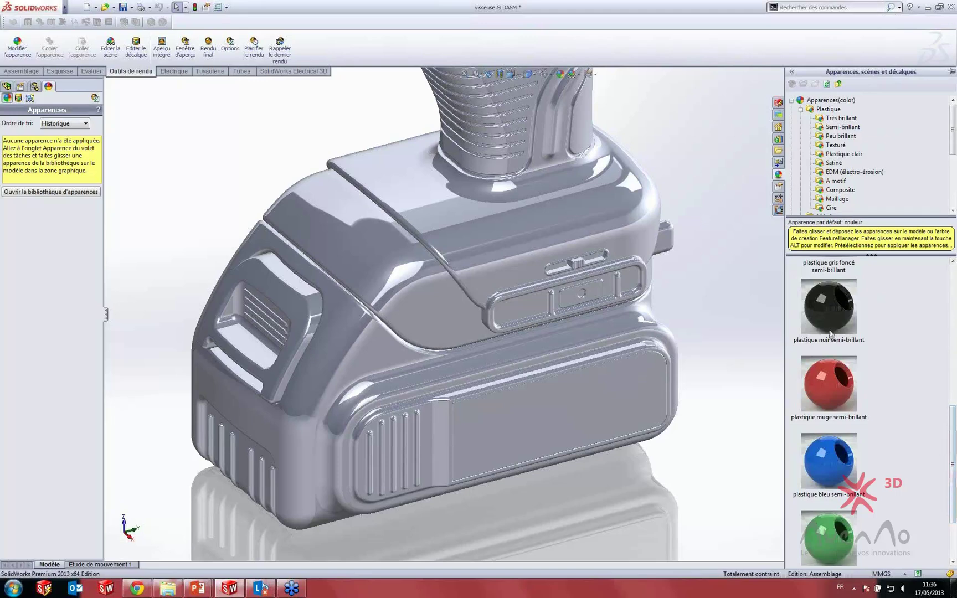
Step: Apply the plastique noir semi-brillant appearance to the battery housing at part level (Part1.3)
{"action": "mouse_move", "coordinate": [833, 322]}
{"action": "left_click_drag", "start_coordinate": [832, 323], "coordinate": [370, 357]}
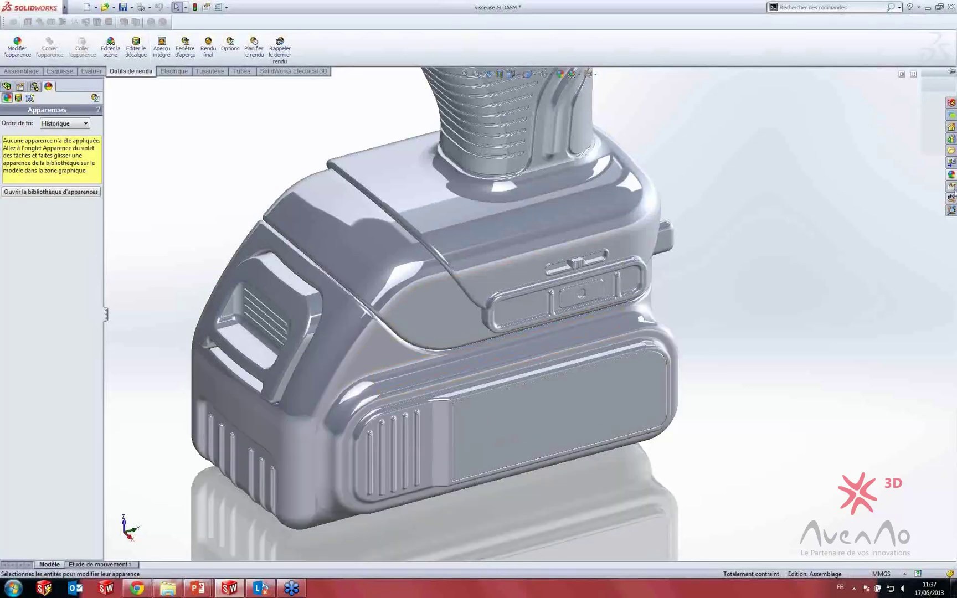
{"action": "left_click", "coordinate": [951, 174]}
{"action": "left_click_drag", "start_coordinate": [828, 308], "coordinate": [376, 363]}
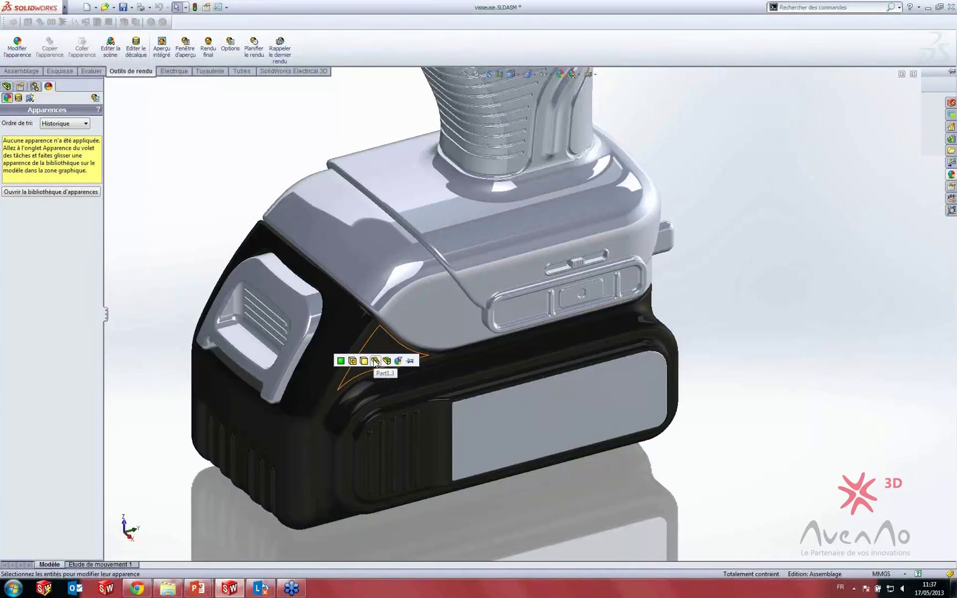
{"action": "mouse_move", "coordinate": [375, 363]}
{"action": "left_mouse_down"}
{"action": "mouse_move", "coordinate": [339, 363]}
{"action": "mouse_move", "coordinate": [377, 366]}
{"action": "left_mouse_up"}
{"action": "left_click_drag", "start_coordinate": [375, 359], "coordinate": [375, 354]}
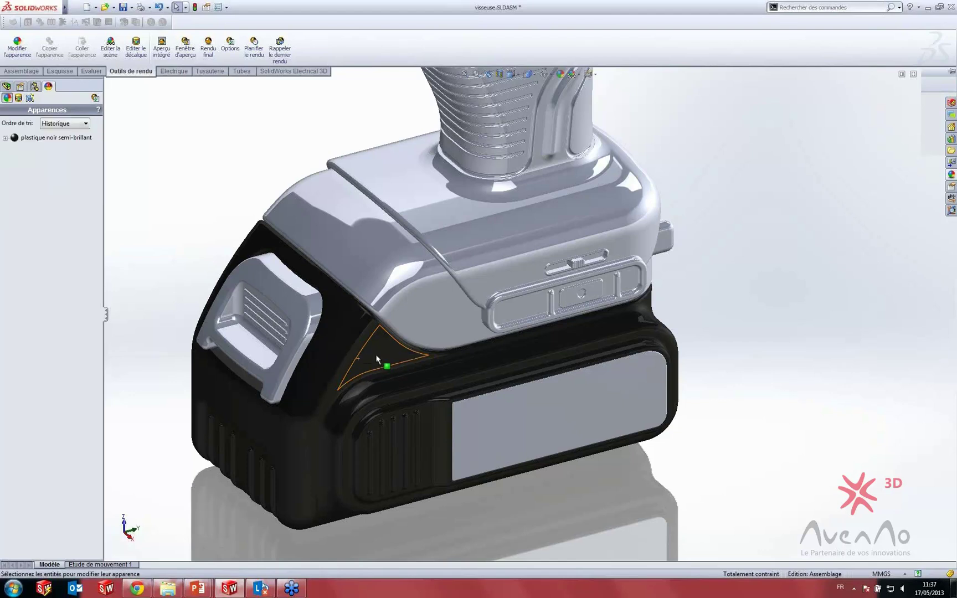
Step: Open the battery housing part on its own to check its appearance, dismiss feature recognition, and return to the assembly
{"action": "right_click", "coordinate": [376, 354]}
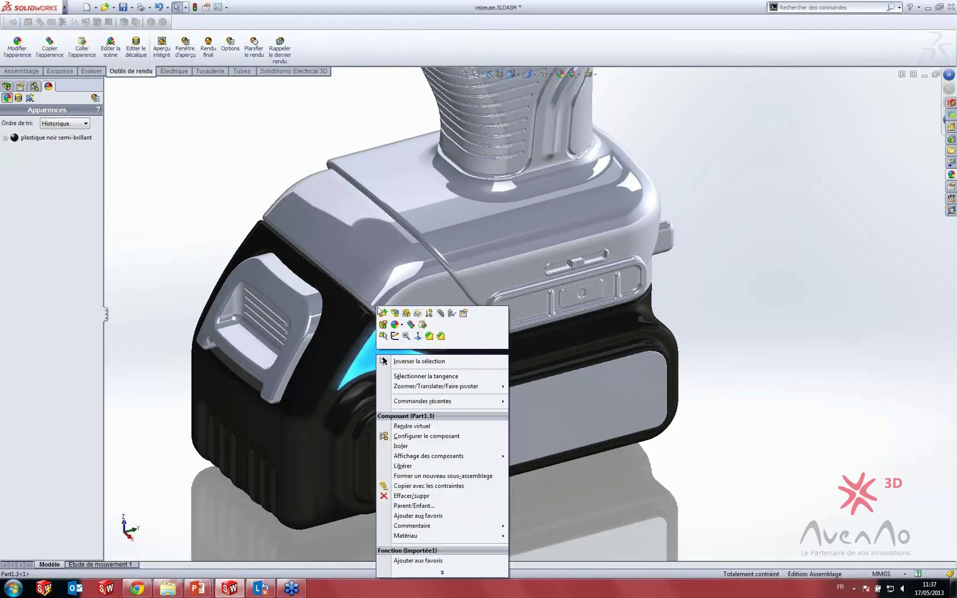
{"action": "left_click", "coordinate": [380, 312]}
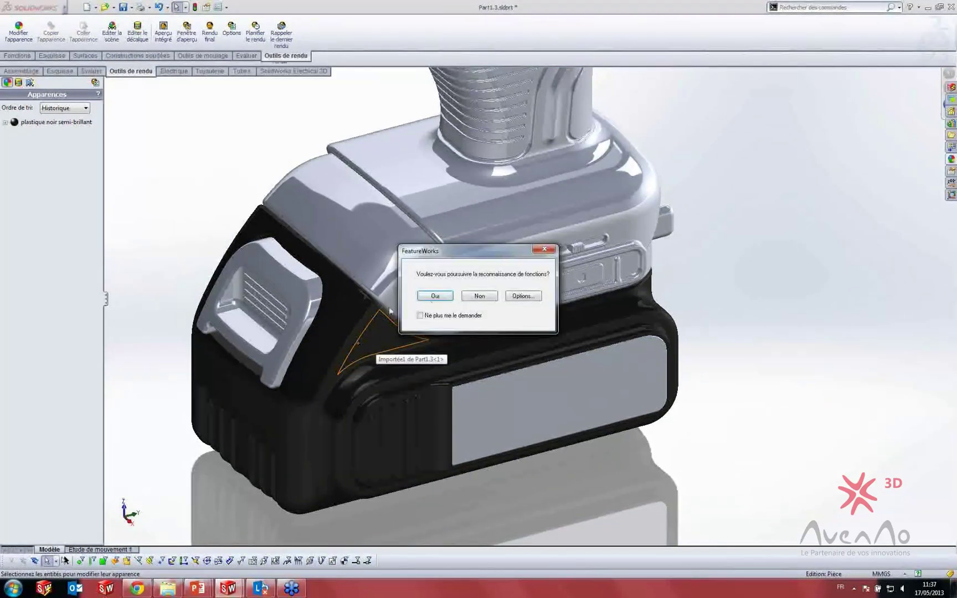
{"action": "left_click", "coordinate": [511, 296]}
{"action": "middle_click_drag", "start_coordinate": [511, 296], "coordinate": [388, 327]}
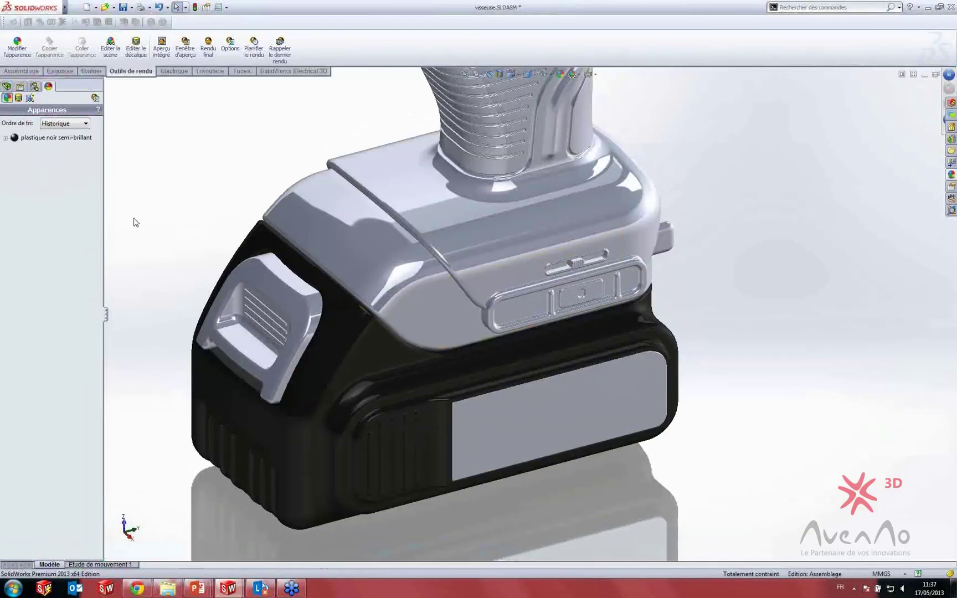
Step: Select plastique noir semi-brillant among the applied appearances to locate its component, and display the assembly's component tree
{"action": "left_click", "coordinate": [36, 139]}
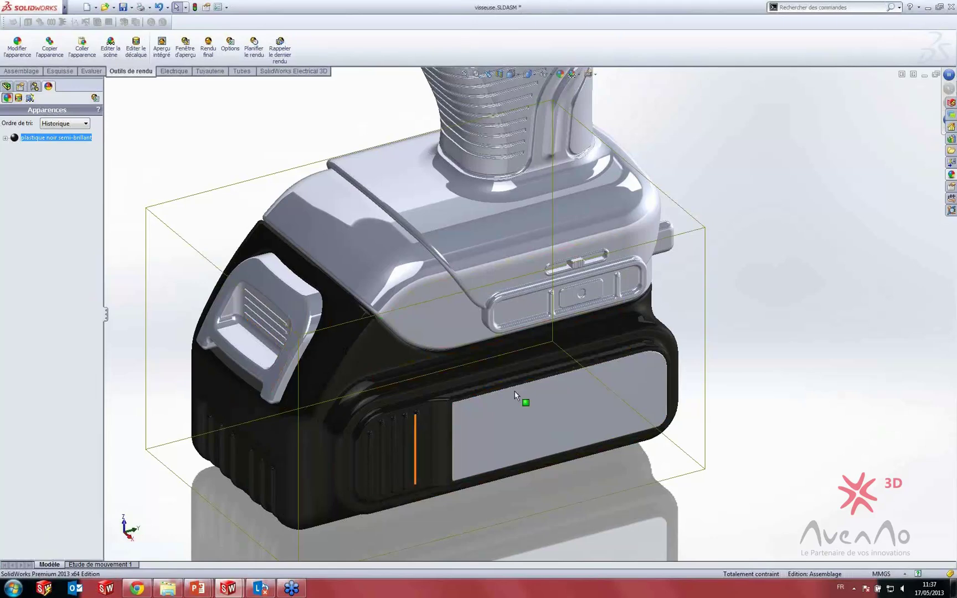
{"action": "scroll", "coordinate": [506, 468], "scroll_direction": "up", "scroll_amount": 2}
{"action": "scroll", "coordinate": [509, 418], "scroll_direction": "down", "scroll_amount": 3}
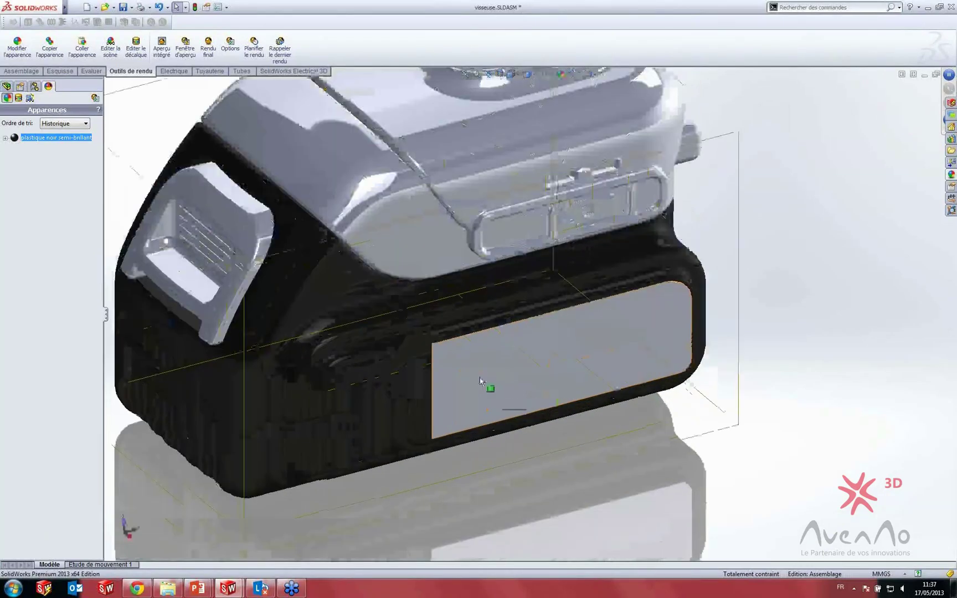
{"action": "left_click", "coordinate": [6, 86]}
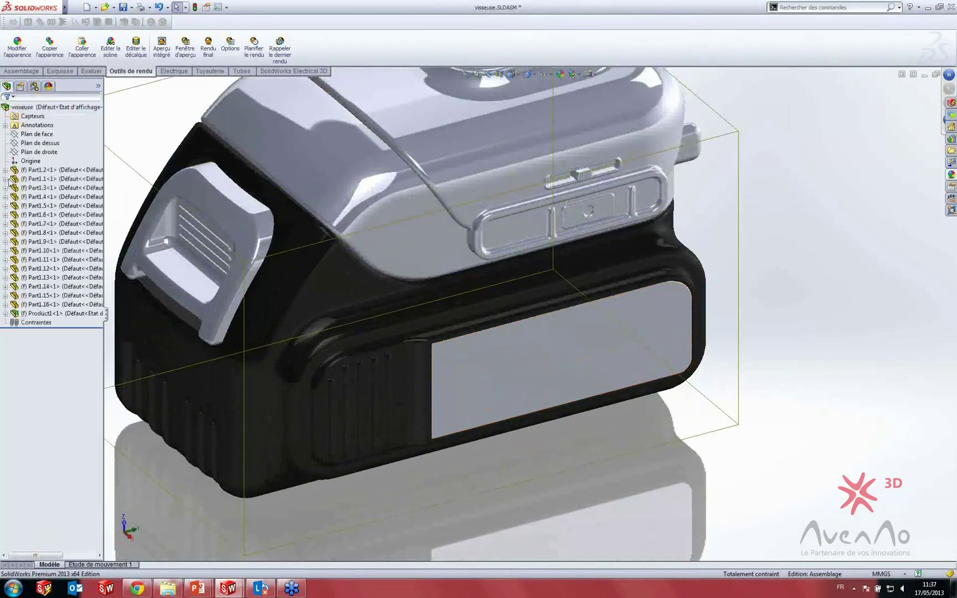
Step: Apply the plastique bleu semi-brillant appearance to the label panel on the battery's side (Part1.2)
{"action": "left_click", "coordinate": [38, 171]}
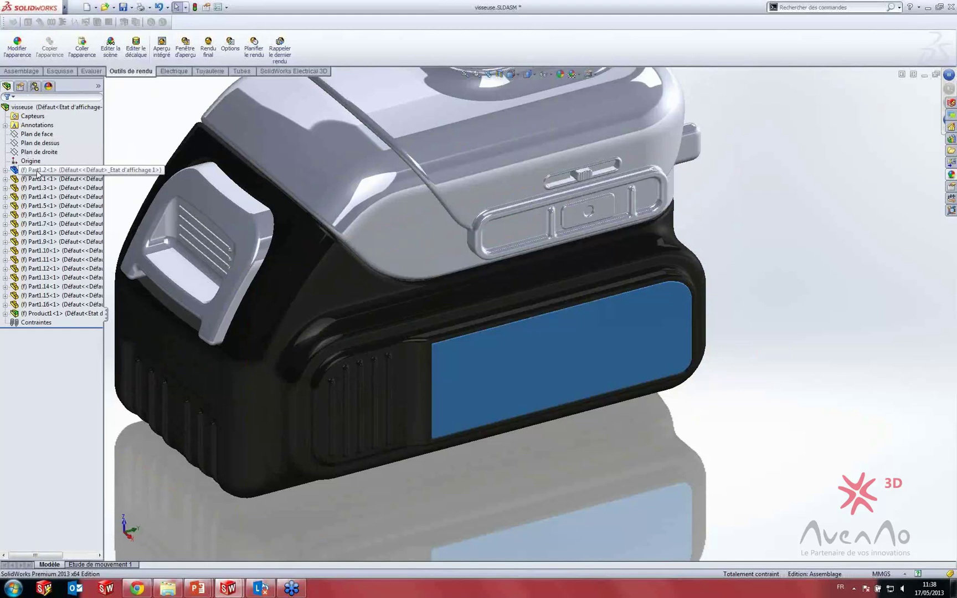
{"action": "left_click", "coordinate": [951, 174]}
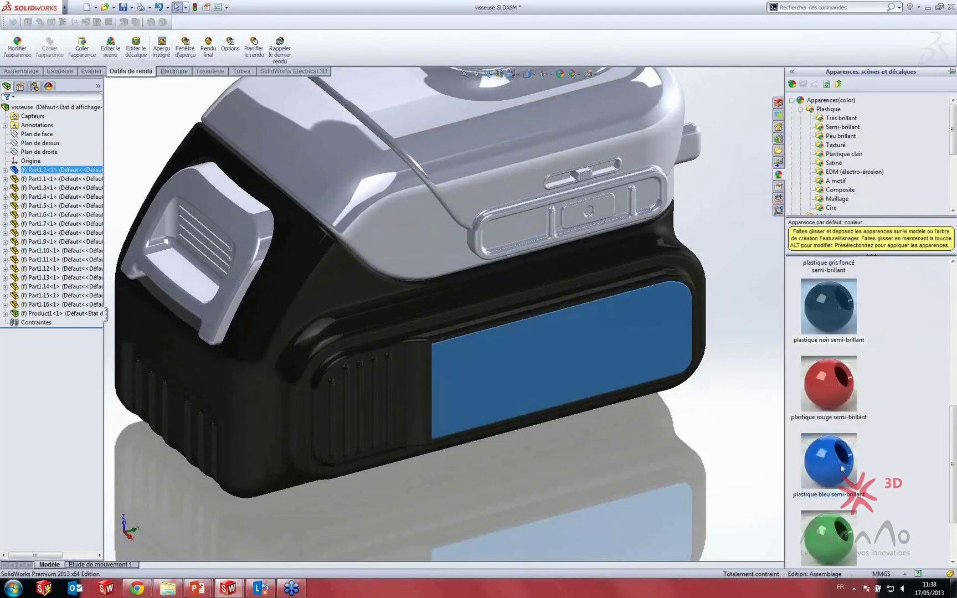
{"action": "left_click", "coordinate": [842, 467]}
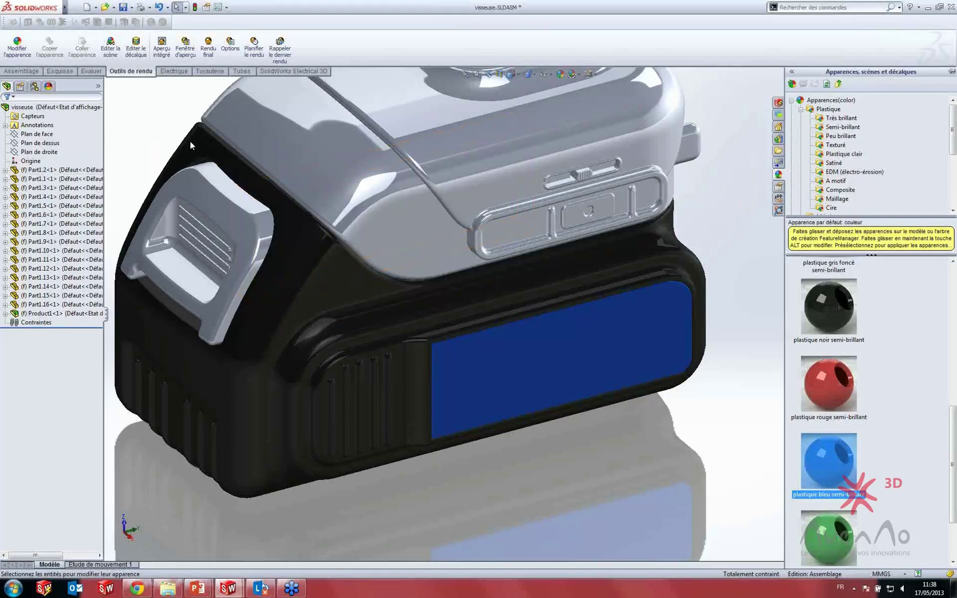
Step: Apply the plastique rouge semi-brillant appearance to the recessed faces wrapping around the back of the drill handle
{"action": "scroll", "coordinate": [221, 216], "scroll_direction": "down", "scroll_amount": 3}
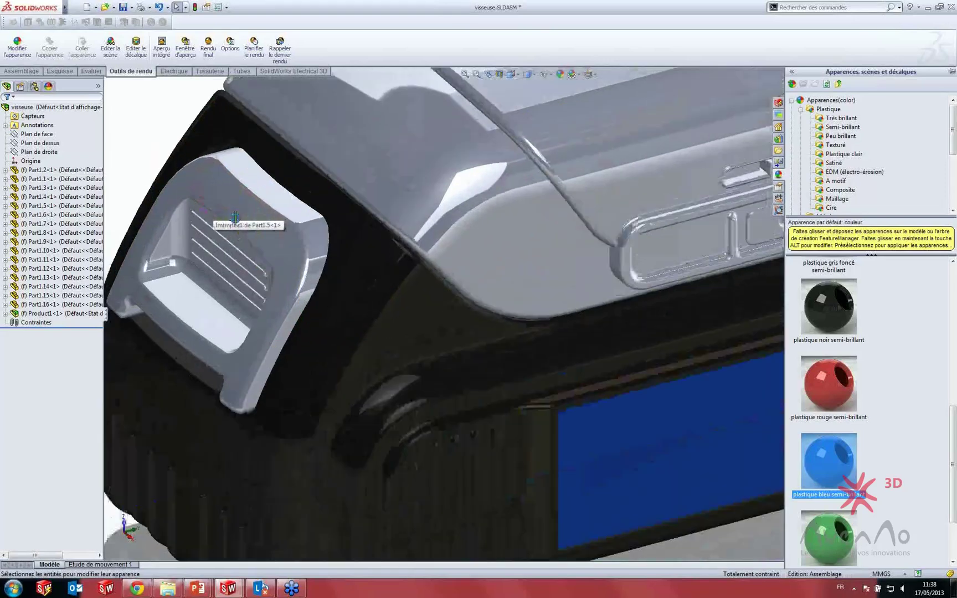
{"action": "middle_click_drag", "start_coordinate": [222, 215], "coordinate": [530, 210]}
{"action": "scroll", "coordinate": [529, 211], "scroll_direction": "up", "scroll_amount": 4}
{"action": "middle_click_drag", "start_coordinate": [620, 199], "coordinate": [444, 187]}
{"action": "scroll", "coordinate": [444, 188], "scroll_direction": "up", "scroll_amount": 5}
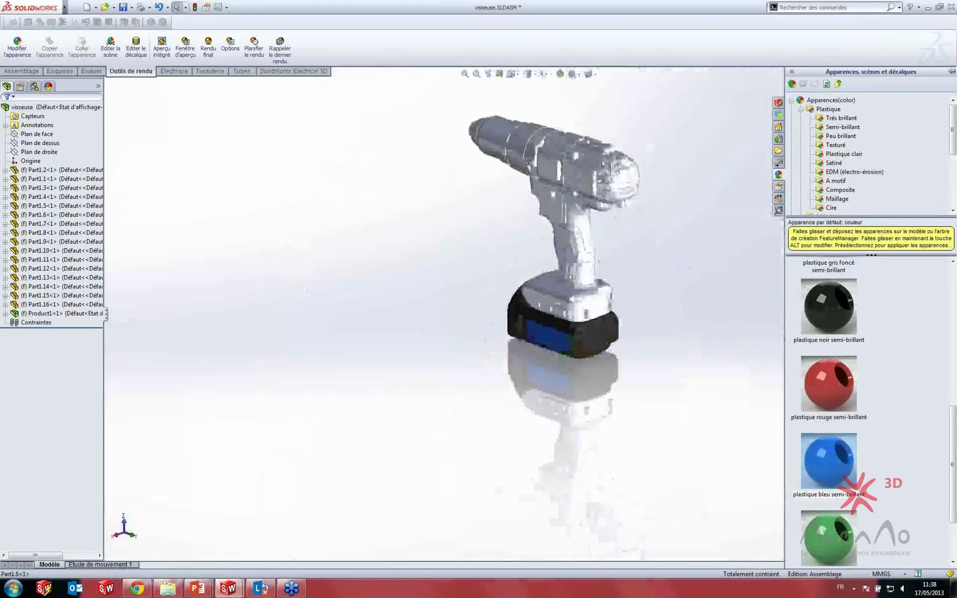
{"action": "scroll", "coordinate": [592, 177], "scroll_direction": "down", "scroll_amount": 3}
{"action": "scroll", "coordinate": [541, 307], "scroll_direction": "down", "scroll_amount": 5}
{"action": "middle_click_drag", "start_coordinate": [541, 328], "coordinate": [512, 278]}
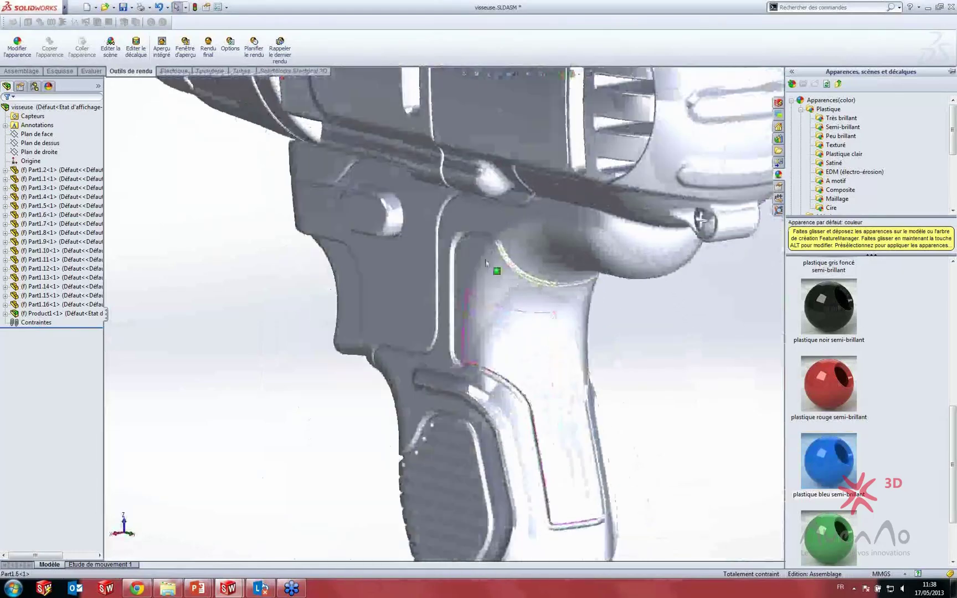
{"action": "left_click", "coordinate": [480, 288]}
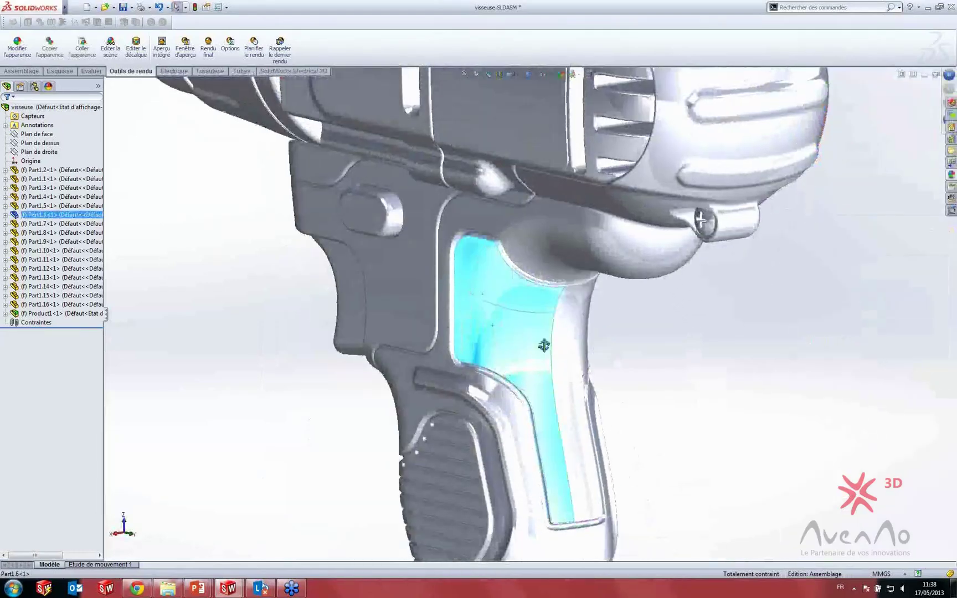
{"action": "middle_click_drag", "start_coordinate": [551, 342], "coordinate": [473, 331]}
{"action": "left_click", "coordinate": [561, 327], "text": "ctrl"}
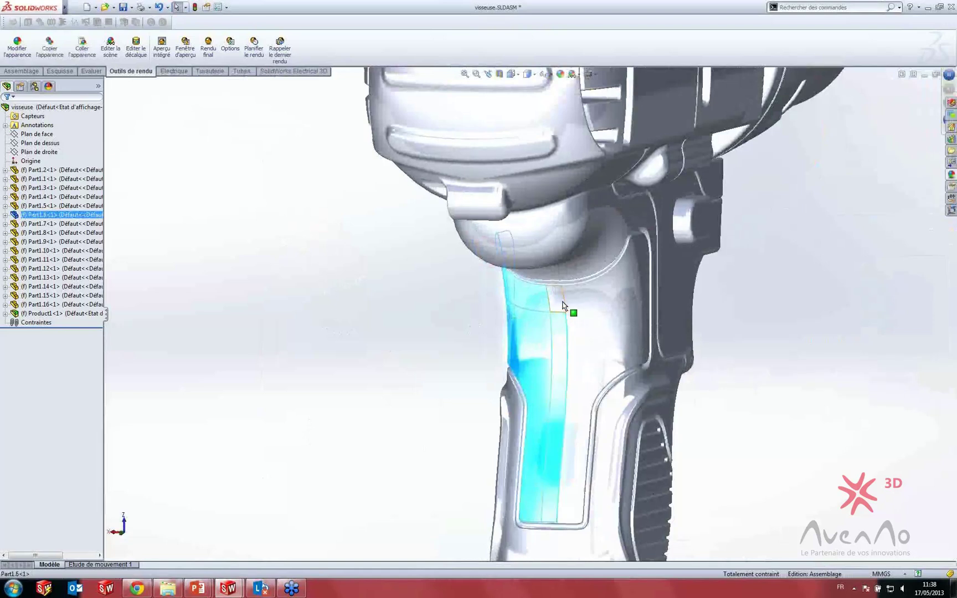
{"action": "left_click", "coordinate": [566, 300], "text": "ctrl"}
{"action": "left_click", "coordinate": [590, 326], "text": "ctrl"}
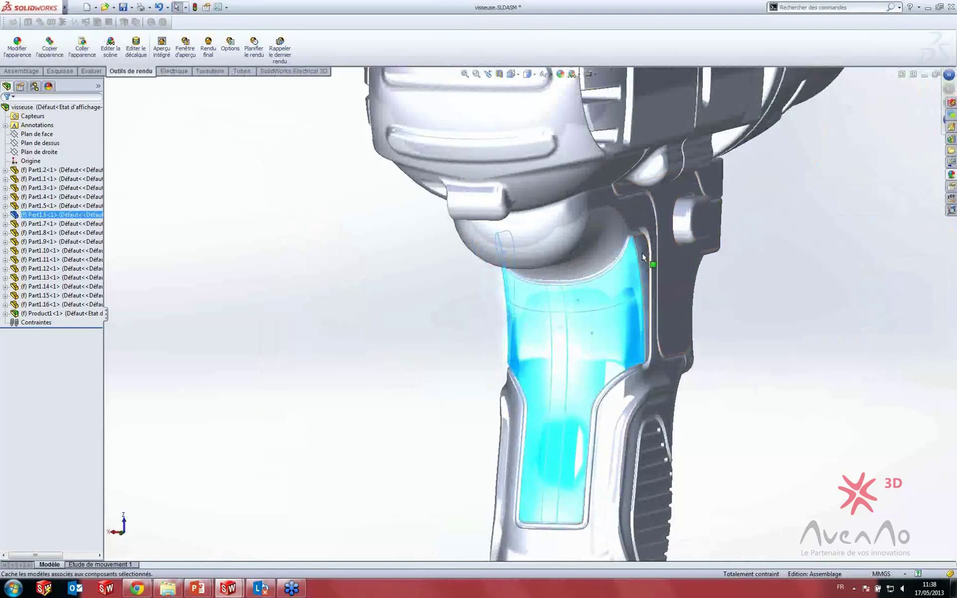
{"action": "left_click", "coordinate": [951, 176]}
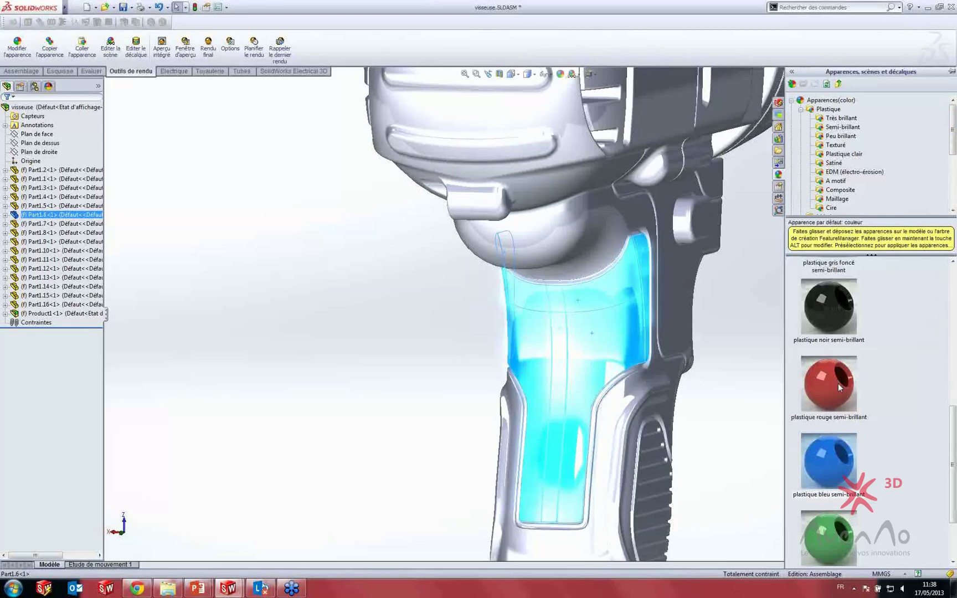
{"action": "left_click_drag", "start_coordinate": [834, 360], "coordinate": [559, 375]}
{"action": "middle_click_drag", "start_coordinate": [559, 376], "coordinate": [627, 371]}
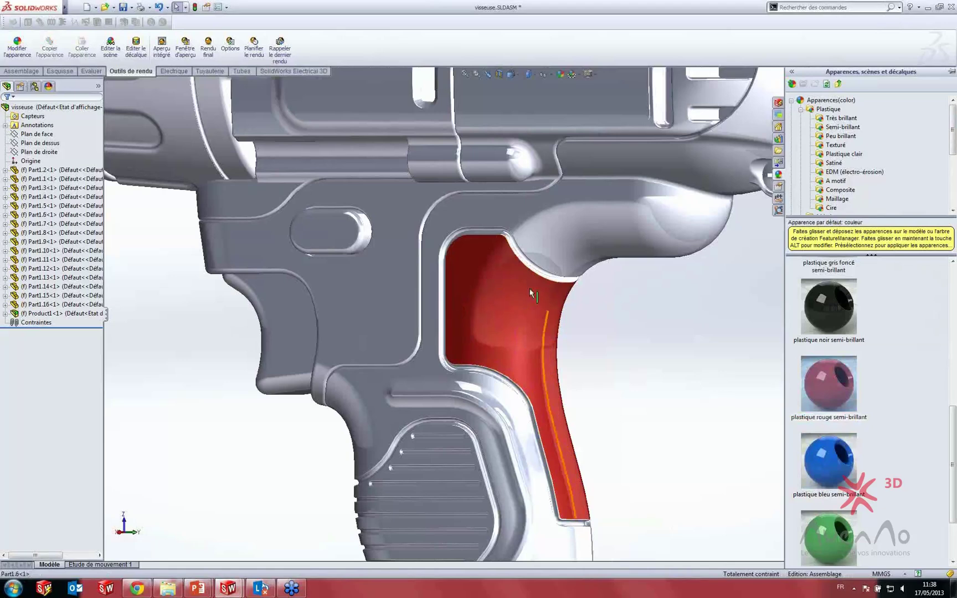
Step: Apply the plastique jaune peu brillant appearance to the whole handle body at part level (Part1.6)
{"action": "scroll", "coordinate": [462, 391], "scroll_direction": "up", "scroll_amount": 4}
{"action": "middle_click_drag", "start_coordinate": [481, 386], "coordinate": [534, 399]}
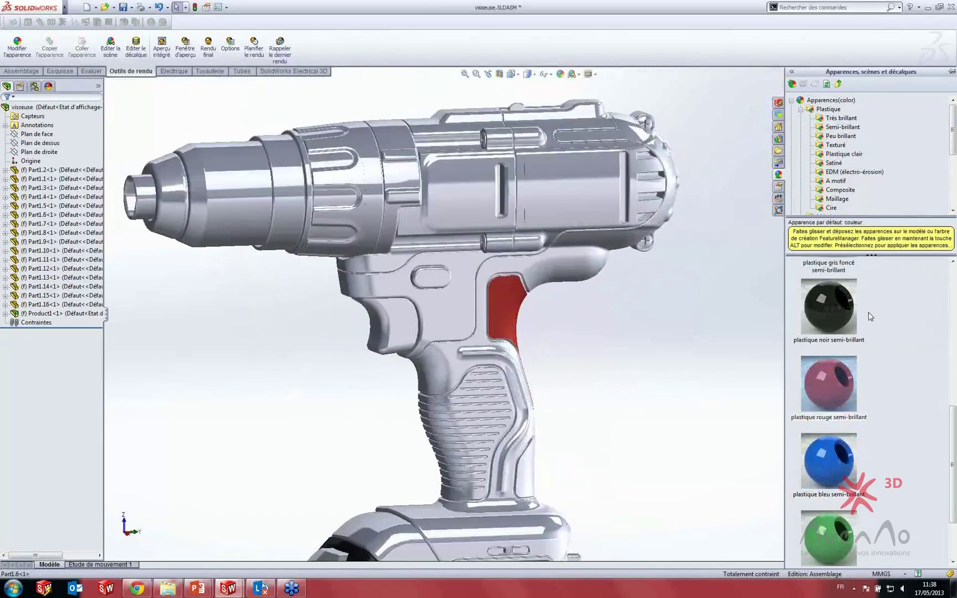
{"action": "left_click_drag", "start_coordinate": [953, 421], "coordinate": [950, 271]}
{"action": "left_click", "coordinate": [837, 137]}
{"action": "scroll", "coordinate": [832, 523], "scroll_direction": "down", "scroll_amount": 6}
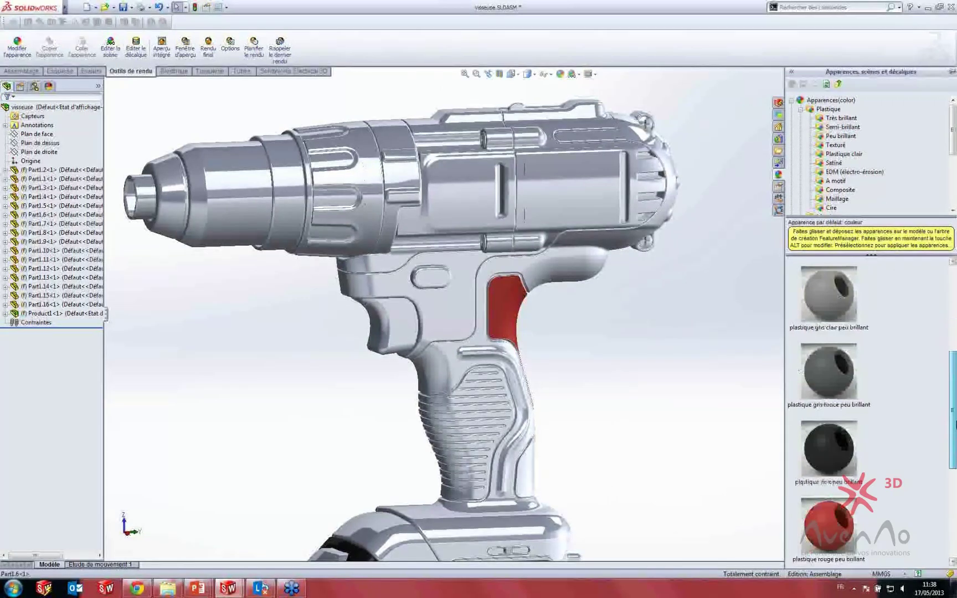
{"action": "left_click_drag", "start_coordinate": [832, 524], "coordinate": [454, 363]}
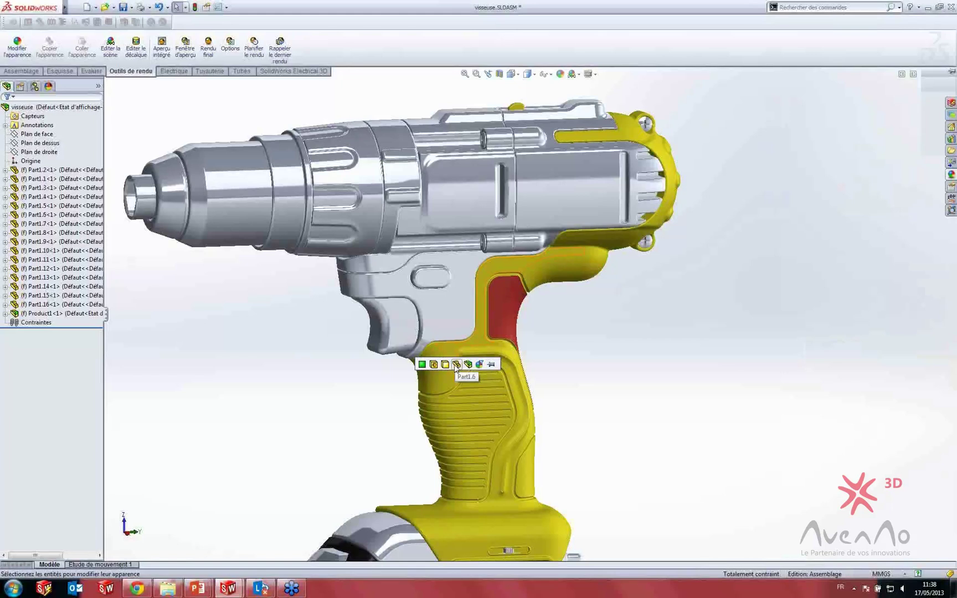
{"action": "left_click", "coordinate": [456, 365]}
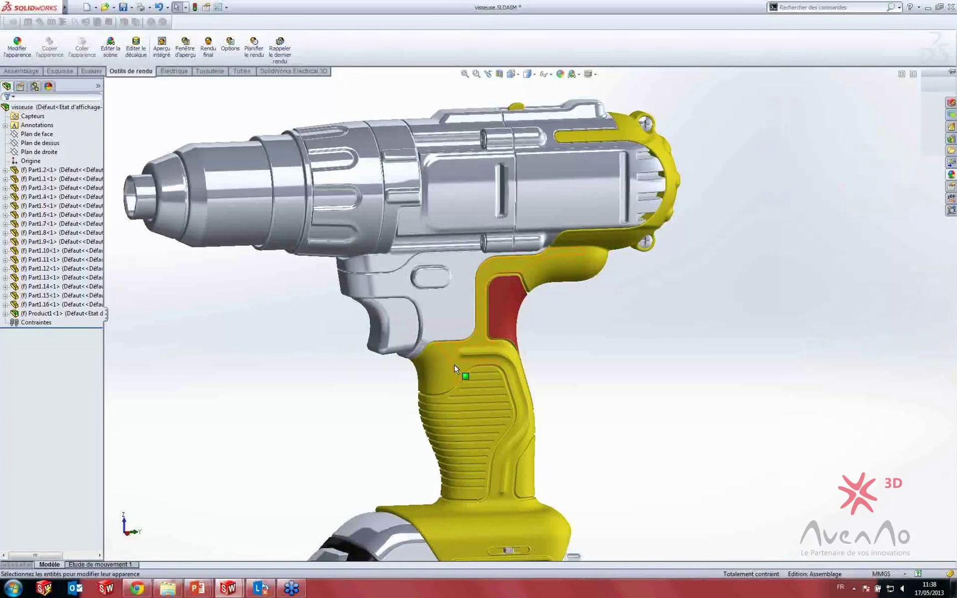
Step: Apply plastique jaune peu brillant to the housing section around the trigger at part level, with the appearance target palette pinned
{"action": "left_click", "coordinate": [951, 174]}
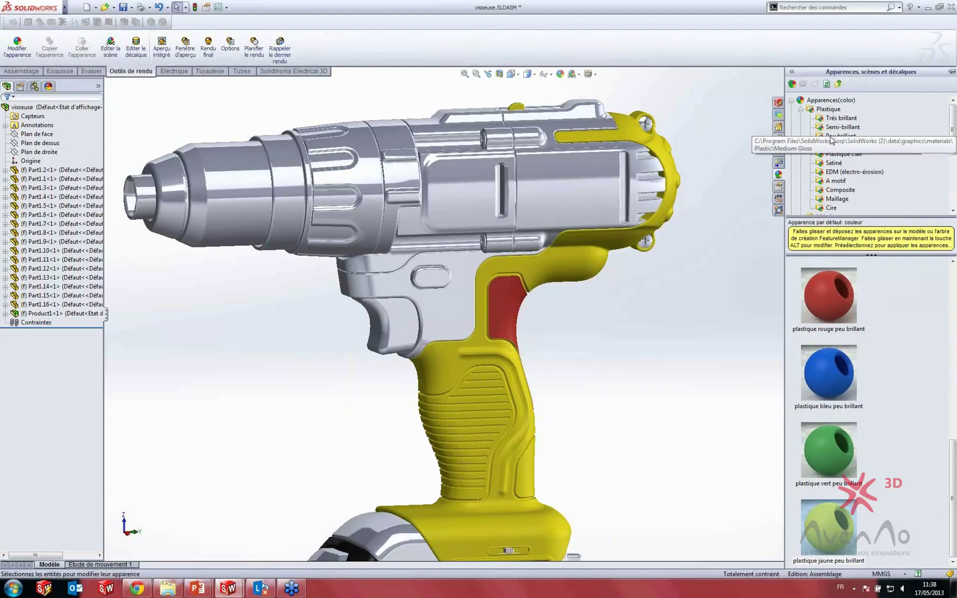
{"action": "left_click_drag", "start_coordinate": [830, 526], "coordinate": [454, 305]}
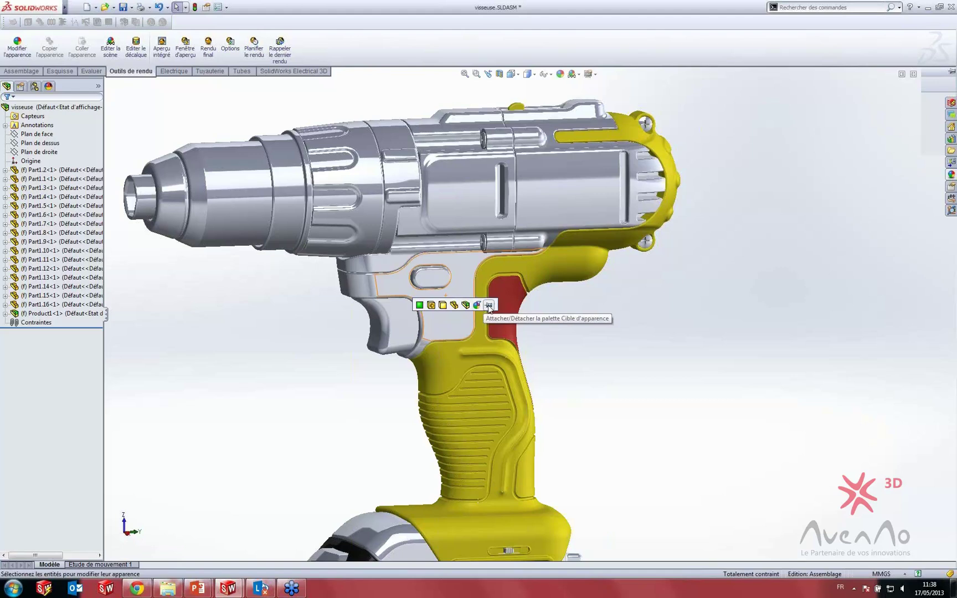
{"action": "left_click", "coordinate": [488, 306]}
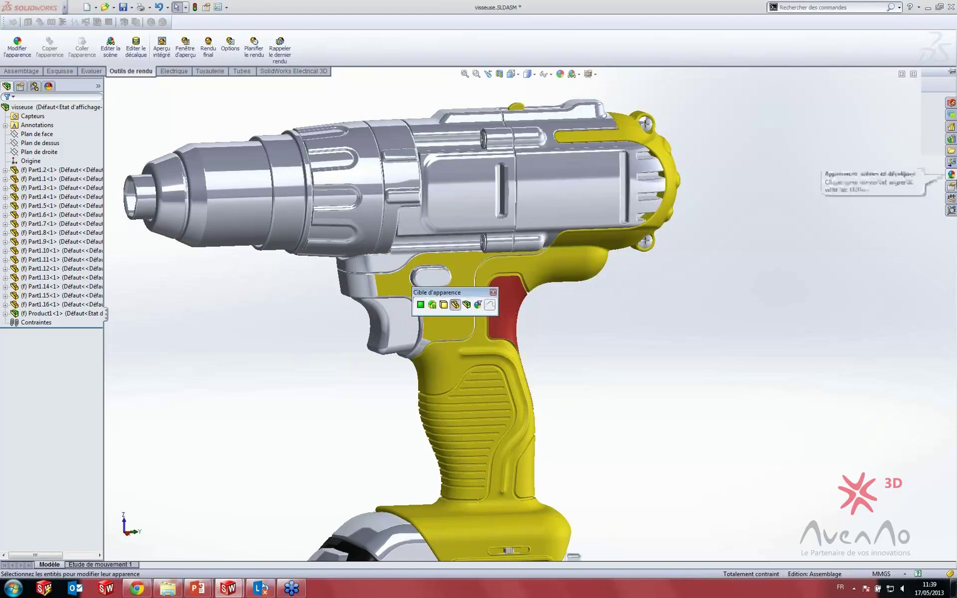
Step: Apply plastique jaune peu brillant to the trigger, the button above it, and the rear and front motor housing parts
{"action": "left_click", "coordinate": [951, 175]}
{"action": "left_click_drag", "start_coordinate": [825, 529], "coordinate": [464, 264]}
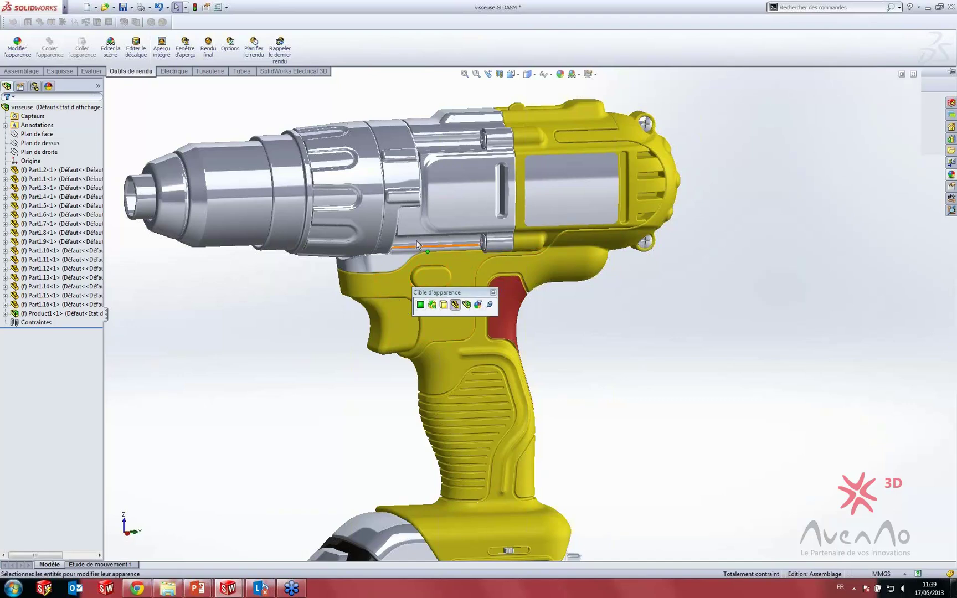
{"action": "left_click", "coordinate": [950, 174]}
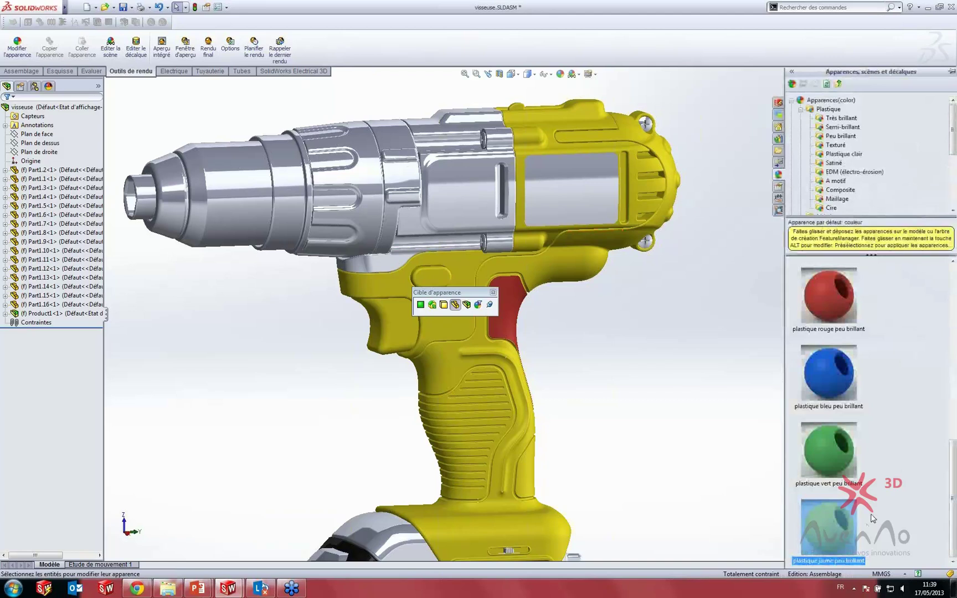
{"action": "left_click_drag", "start_coordinate": [873, 518], "coordinate": [466, 192]}
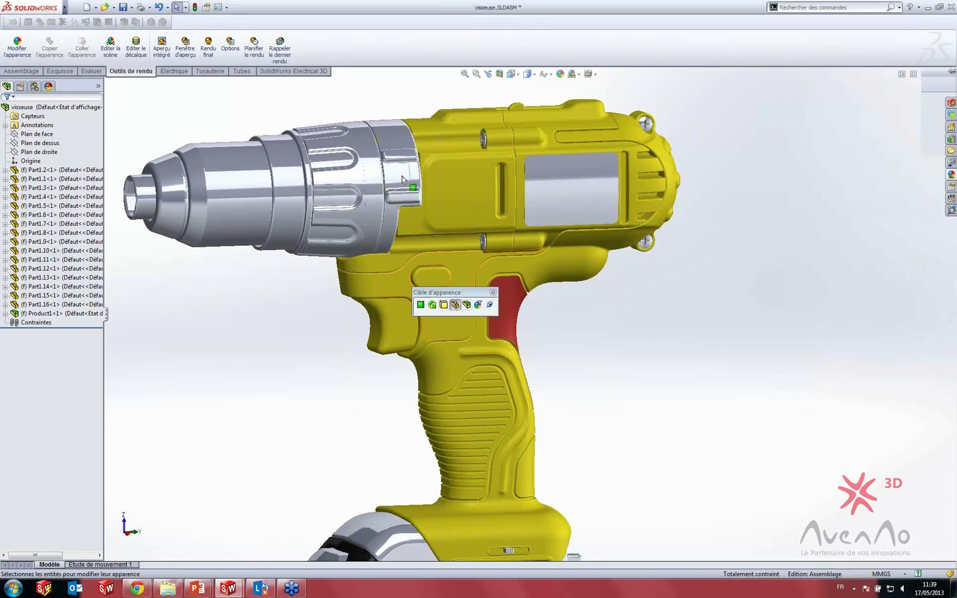
Step: Apply plastique jaune peu brillant to the ribbed torque collar and the ring behind it, leaving the chuck and middle band grey
{"action": "middle_click_drag", "start_coordinate": [403, 178], "coordinate": [412, 186]}
{"action": "scroll", "coordinate": [411, 184], "scroll_direction": "down", "scroll_amount": 2}
{"action": "left_click", "coordinate": [951, 175]}
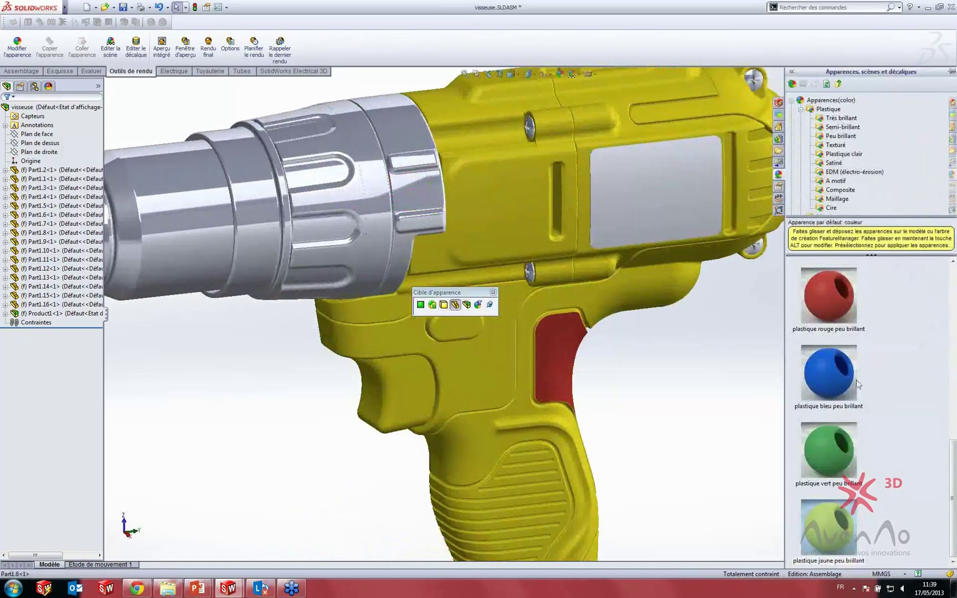
{"action": "left_click_drag", "start_coordinate": [829, 528], "coordinate": [421, 189]}
{"action": "scroll", "coordinate": [338, 221], "scroll_direction": "up", "scroll_amount": 3}
{"action": "scroll", "coordinate": [336, 224], "scroll_direction": "down", "scroll_amount": 2}
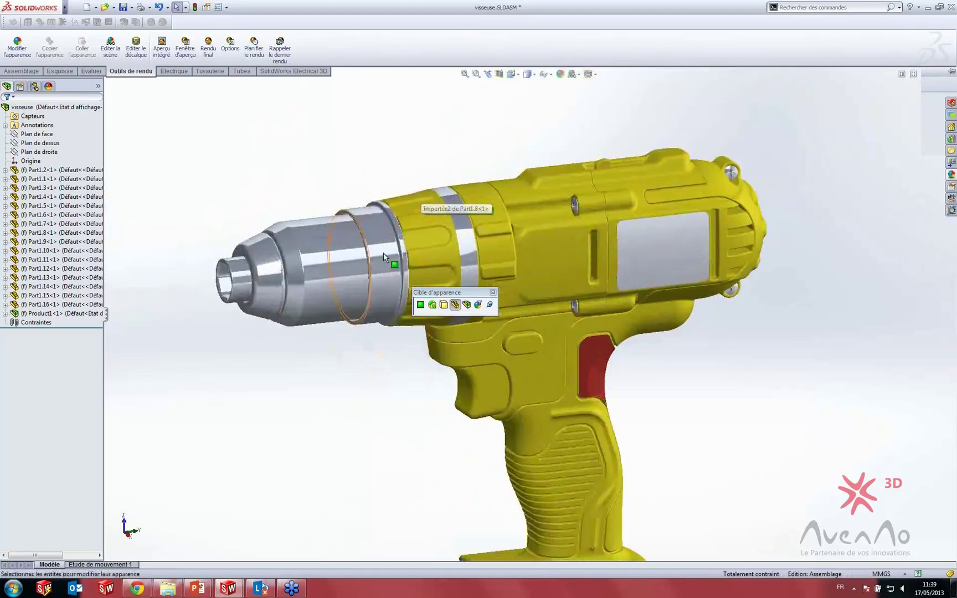
Step: Copy the blue plastic appearance from the label panel on the battery's side
{"action": "middle_click_drag", "start_coordinate": [512, 256], "coordinate": [534, 278]}
{"action": "scroll", "coordinate": [644, 348], "scroll_direction": "up", "scroll_amount": 5}
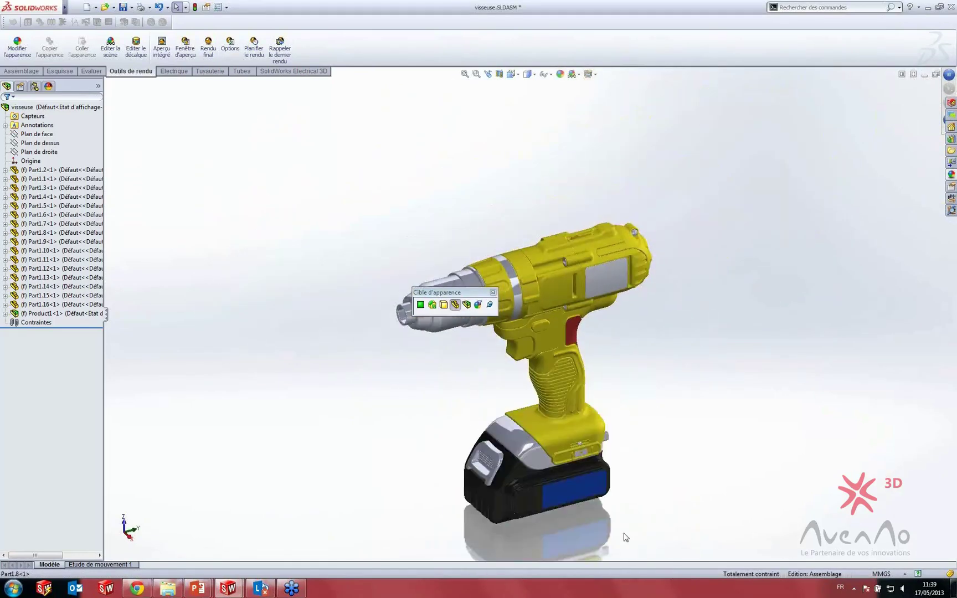
{"action": "scroll", "coordinate": [623, 536], "scroll_direction": "down", "scroll_amount": 4}
{"action": "scroll", "coordinate": [386, 282], "scroll_direction": "up", "scroll_amount": 4}
{"action": "scroll", "coordinate": [620, 421], "scroll_direction": "down", "scroll_amount": 6}
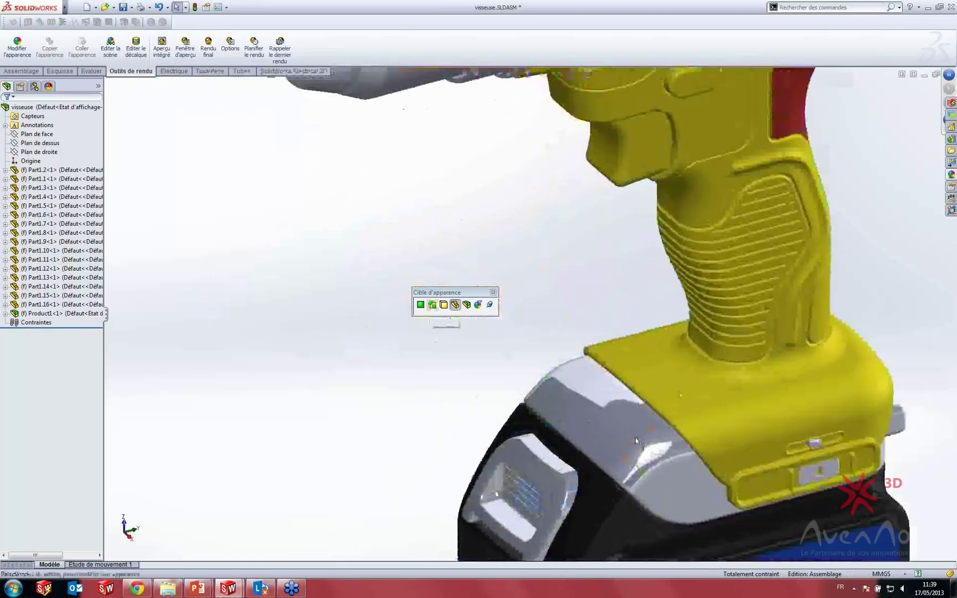
{"action": "scroll", "coordinate": [658, 444], "scroll_direction": "up", "scroll_amount": 4}
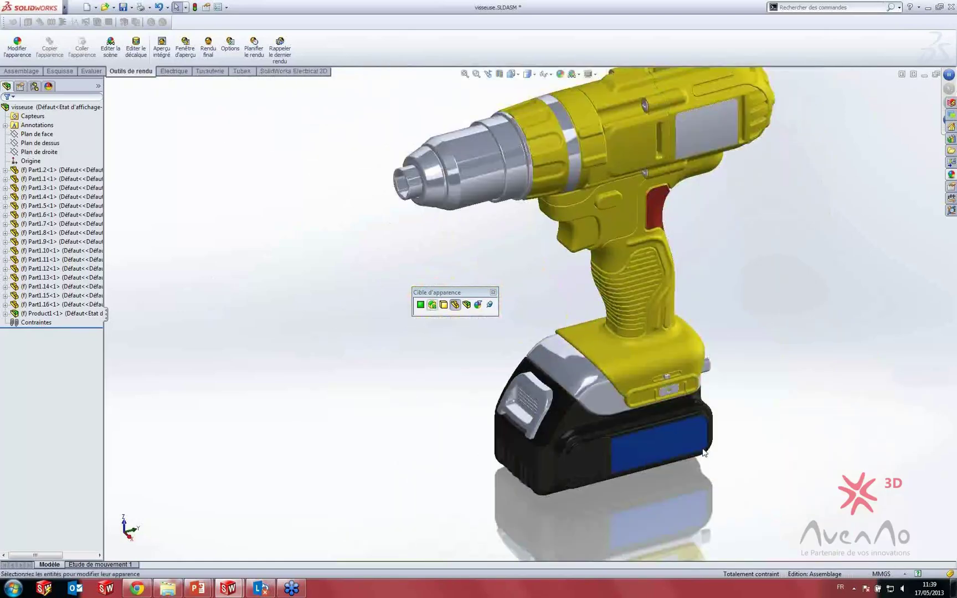
{"action": "scroll", "coordinate": [591, 406], "scroll_direction": "down", "scroll_amount": 5}
{"action": "scroll", "coordinate": [551, 393], "scroll_direction": "down", "scroll_amount": 1}
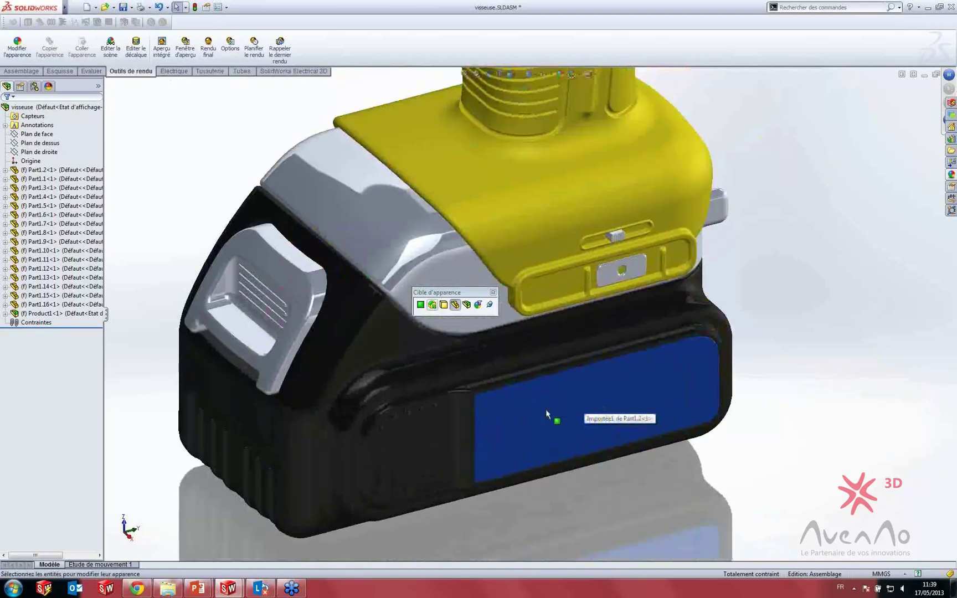
{"action": "right_click", "coordinate": [566, 400]}
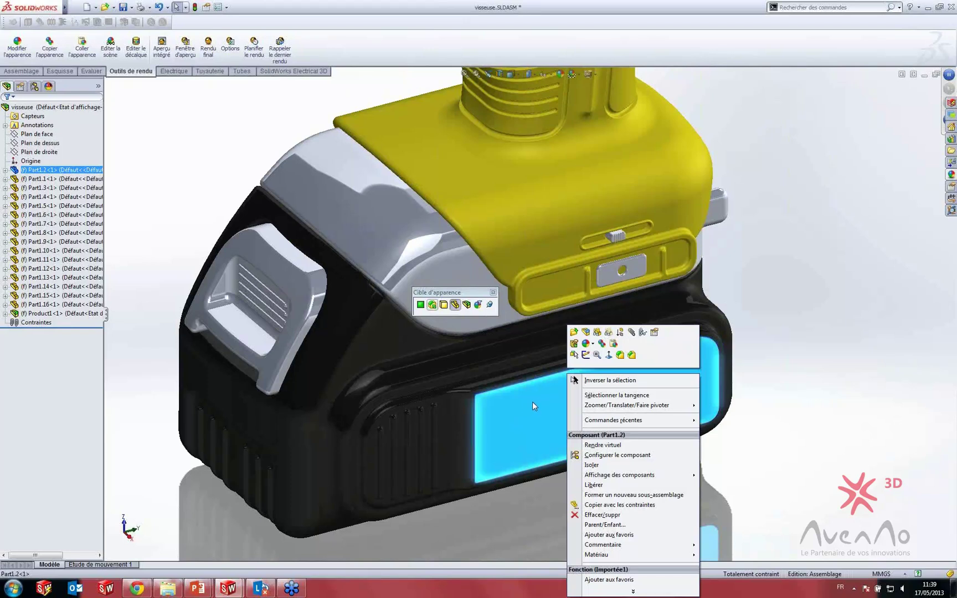
{"action": "left_click", "coordinate": [613, 345]}
Step: Paste the copied blue appearance onto the rectangular side panel of the motor housing
{"action": "scroll", "coordinate": [565, 263], "scroll_direction": "up", "scroll_amount": 5}
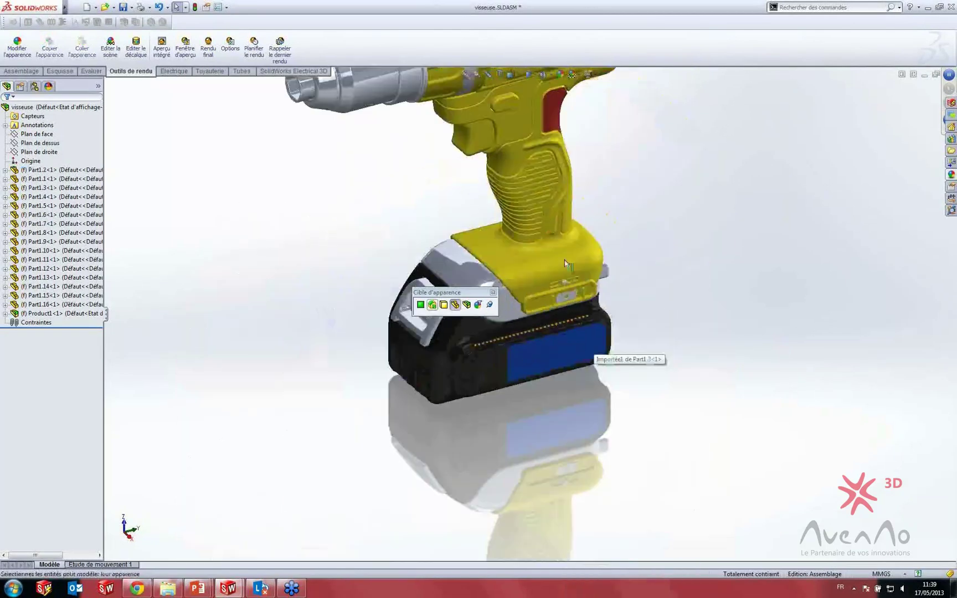
{"action": "scroll", "coordinate": [565, 260], "scroll_direction": "up", "scroll_amount": 3}
{"action": "scroll", "coordinate": [513, 150], "scroll_direction": "down", "scroll_amount": 6}
{"action": "right_click", "coordinate": [601, 190]}
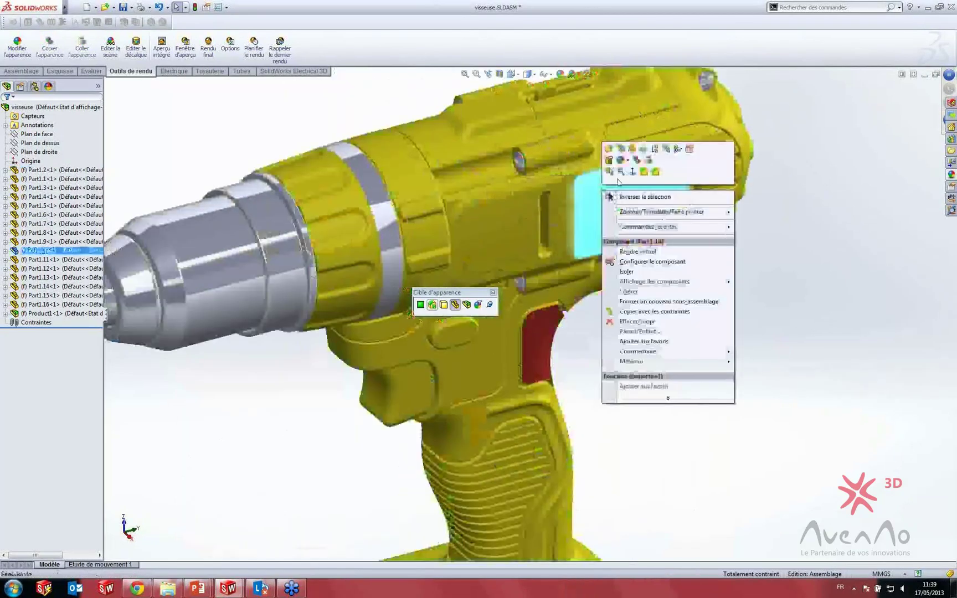
{"action": "left_click", "coordinate": [638, 160]}
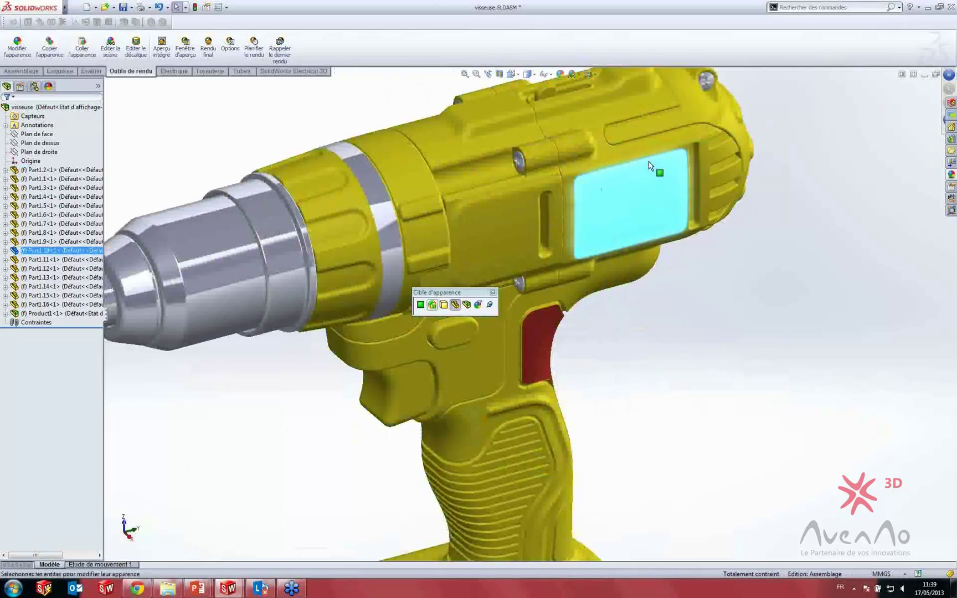
{"action": "mouse_move", "coordinate": [558, 167]}
{"action": "middle_mouse_down"}
{"action": "mouse_move", "coordinate": [696, 162]}
{"action": "mouse_move", "coordinate": [549, 164]}
{"action": "middle_mouse_up"}
Step: Apply a Chrome appearance from the Métal category to the handle body, the battery's upper section and the battery housing
{"action": "scroll", "coordinate": [502, 419], "scroll_direction": "up", "scroll_amount": 5}
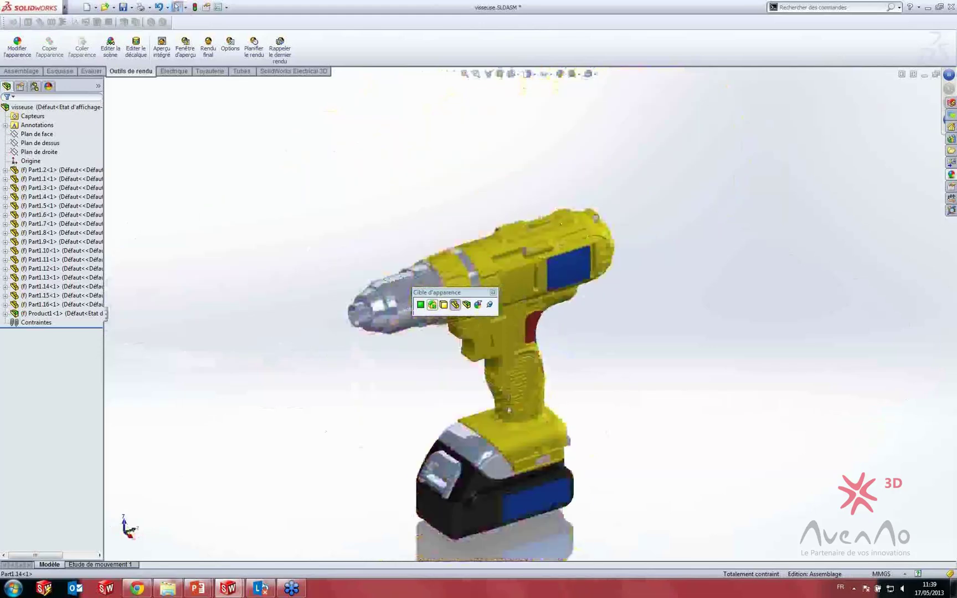
{"action": "scroll", "coordinate": [510, 411], "scroll_direction": "down", "scroll_amount": 4}
{"action": "left_click", "coordinate": [951, 175]}
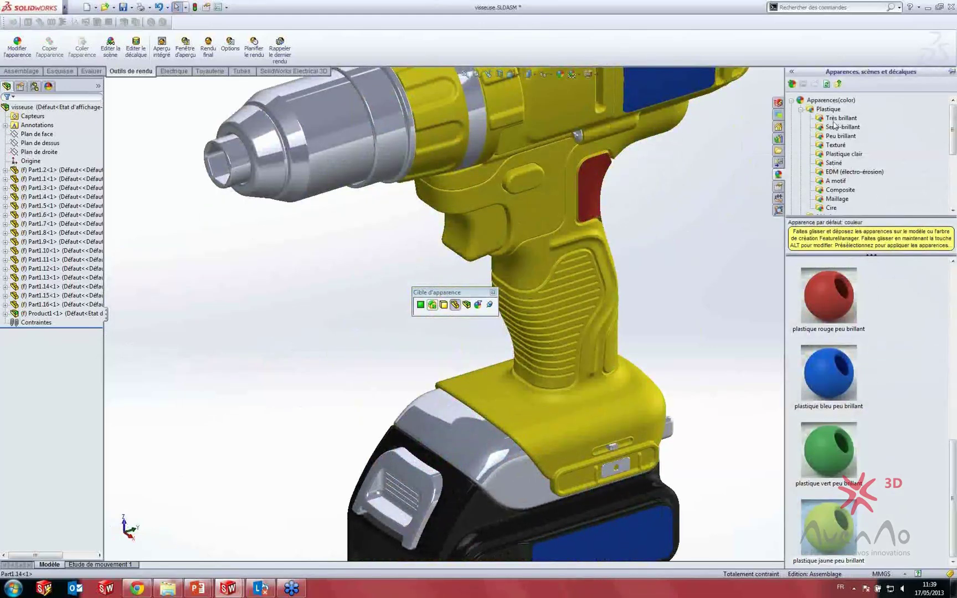
{"action": "left_click", "coordinate": [801, 109]}
{"action": "left_click", "coordinate": [801, 118]}
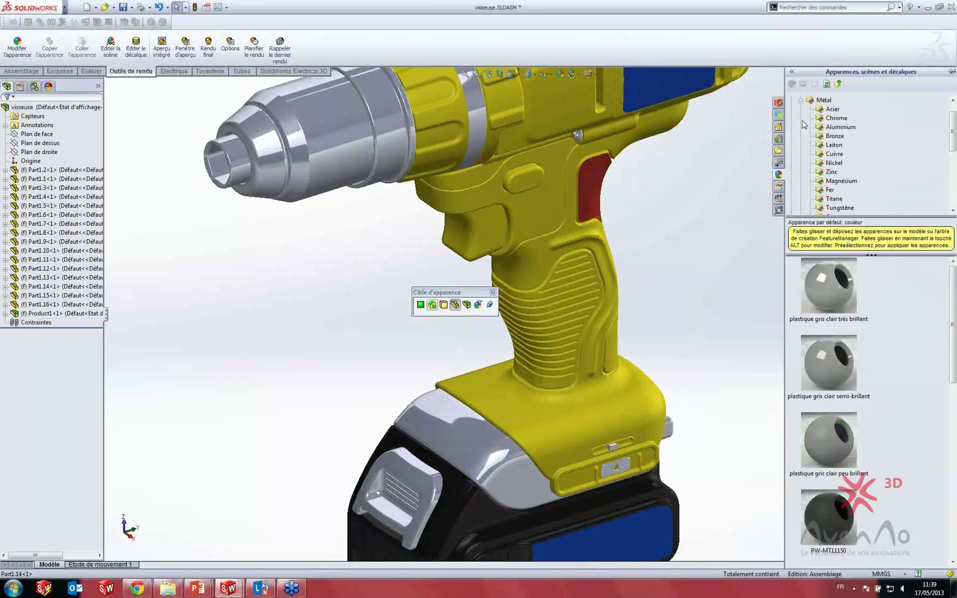
{"action": "left_click", "coordinate": [836, 118]}
{"action": "mouse_move", "coordinate": [828, 294]}
{"action": "left_mouse_down"}
{"action": "mouse_move", "coordinate": [490, 430]}
{"action": "mouse_move", "coordinate": [468, 467]}
{"action": "mouse_move", "coordinate": [415, 489]}
{"action": "mouse_move", "coordinate": [422, 475]}
{"action": "mouse_move", "coordinate": [410, 468]}
{"action": "left_mouse_up"}
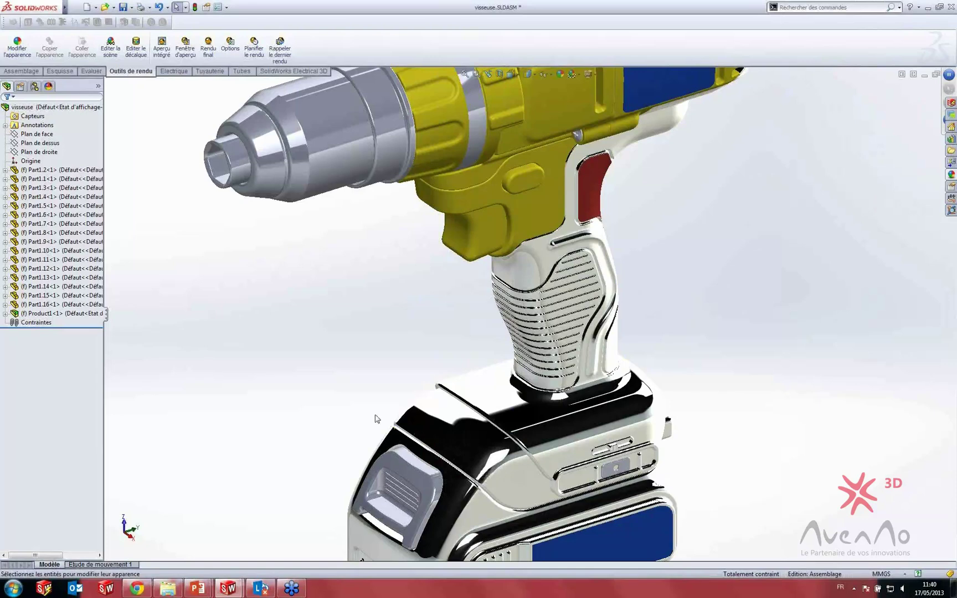
Step: Undo the Chrome appearance on the handle body, the battery's upper section and the battery housing
{"action": "key", "text": "ctrl+z"}
{"action": "scroll", "coordinate": [412, 485], "scroll_direction": "up", "scroll_amount": 3}
{"action": "scroll", "coordinate": [413, 484], "scroll_direction": "down", "scroll_amount": 4}
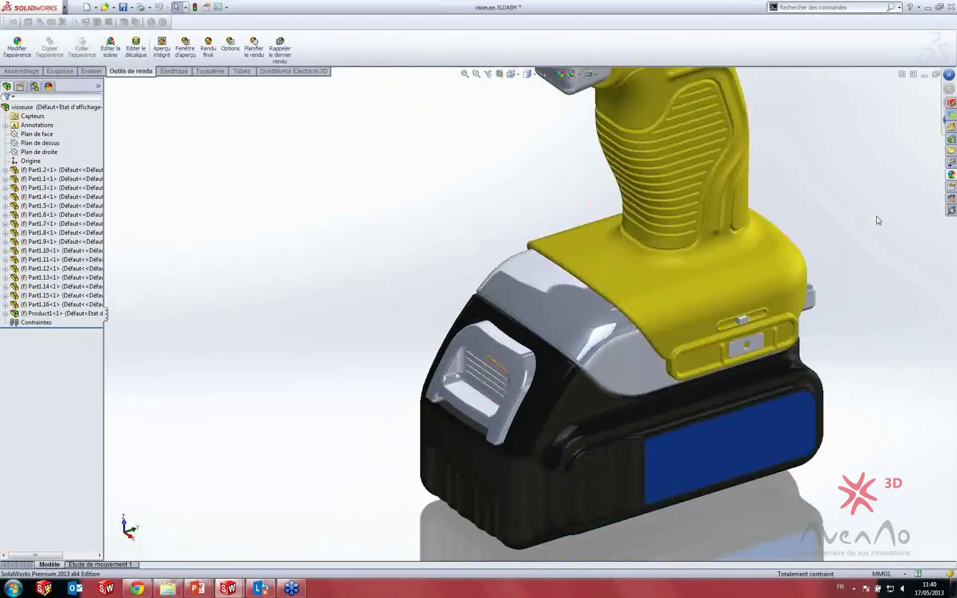
Step: Apply the chrome plaqué appearance to the whole release latch component Part1.5 on the front of the battery
{"action": "left_click", "coordinate": [951, 175]}
{"action": "left_click_drag", "start_coordinate": [821, 300], "coordinate": [522, 378]}
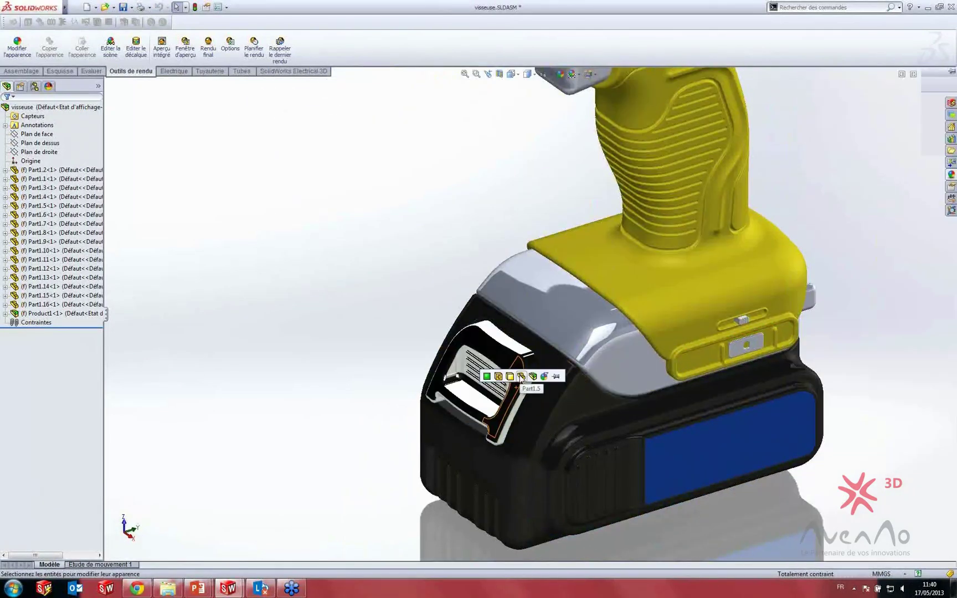
{"action": "left_click", "coordinate": [521, 376]}
Step: Copy the latch's chrome appearance and paste it onto the grey upper section of the battery
{"action": "middle_click_drag", "start_coordinate": [398, 340], "coordinate": [450, 293]}
{"action": "right_click", "coordinate": [553, 376]}
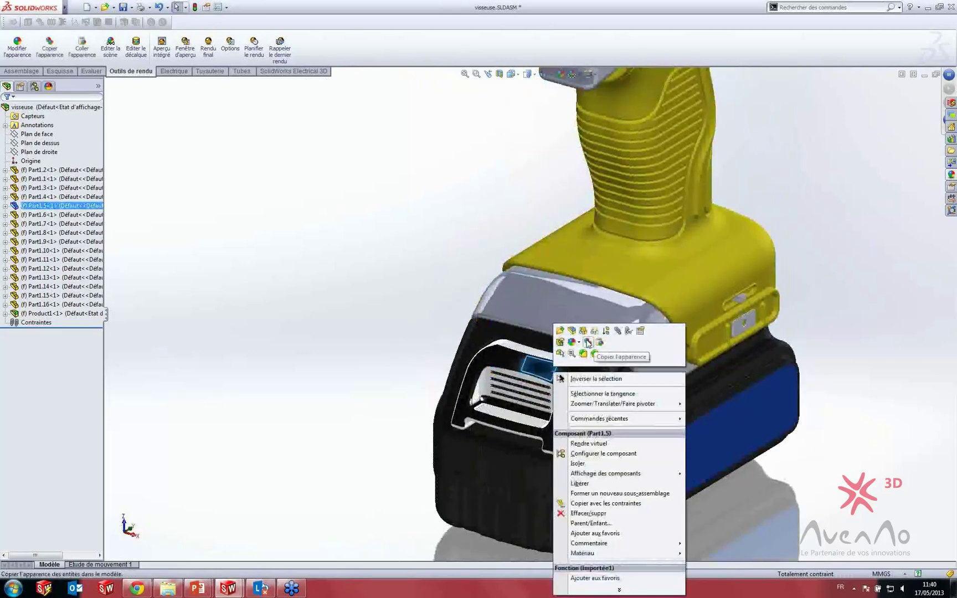
{"action": "left_click", "coordinate": [588, 342]}
{"action": "scroll", "coordinate": [586, 339], "scroll_direction": "up", "scroll_amount": 3}
{"action": "right_click", "coordinate": [577, 323]}
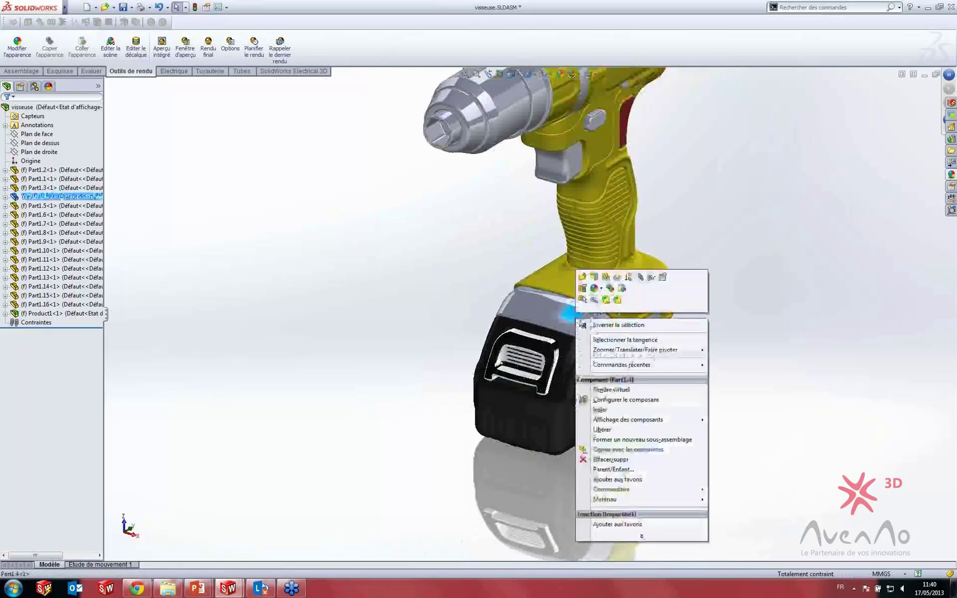
{"action": "left_click", "coordinate": [621, 288]}
{"action": "left_click", "coordinate": [623, 290]}
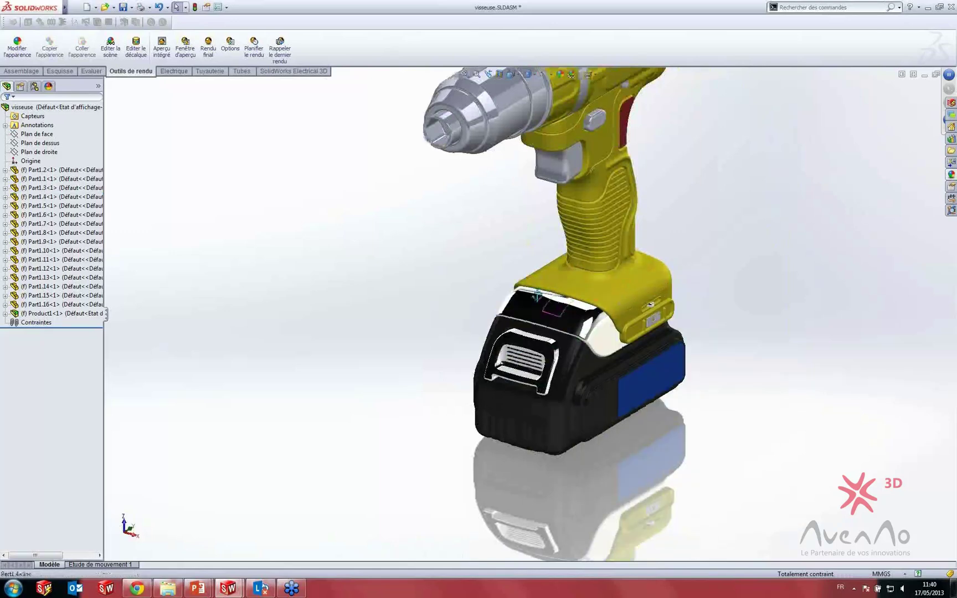
Step: Paste the copied chrome appearance onto the trigger component Part1.15
{"action": "middle_click_drag", "start_coordinate": [547, 305], "coordinate": [515, 305]}
{"action": "scroll", "coordinate": [520, 304], "scroll_direction": "up", "scroll_amount": 5}
{"action": "scroll", "coordinate": [556, 213], "scroll_direction": "down", "scroll_amount": 6}
{"action": "right_click", "coordinate": [504, 311]}
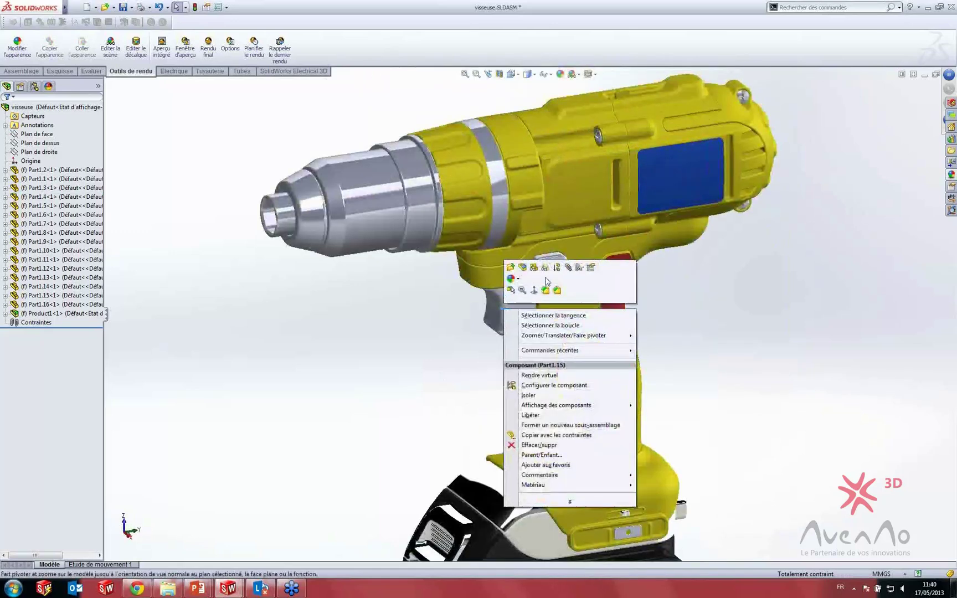
{"action": "left_click", "coordinate": [496, 302]}
{"action": "right_click", "coordinate": [497, 302]}
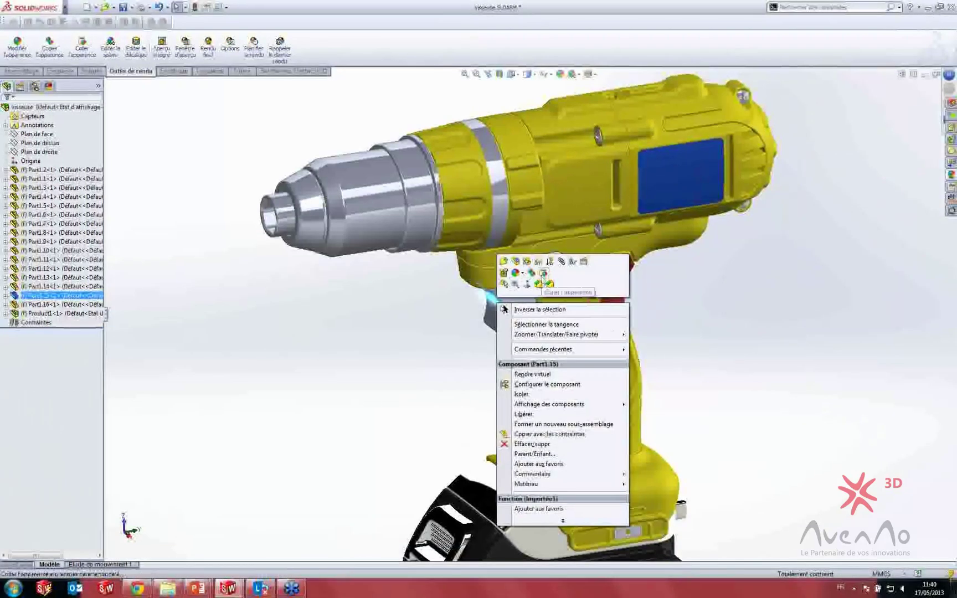
{"action": "left_click", "coordinate": [541, 277]}
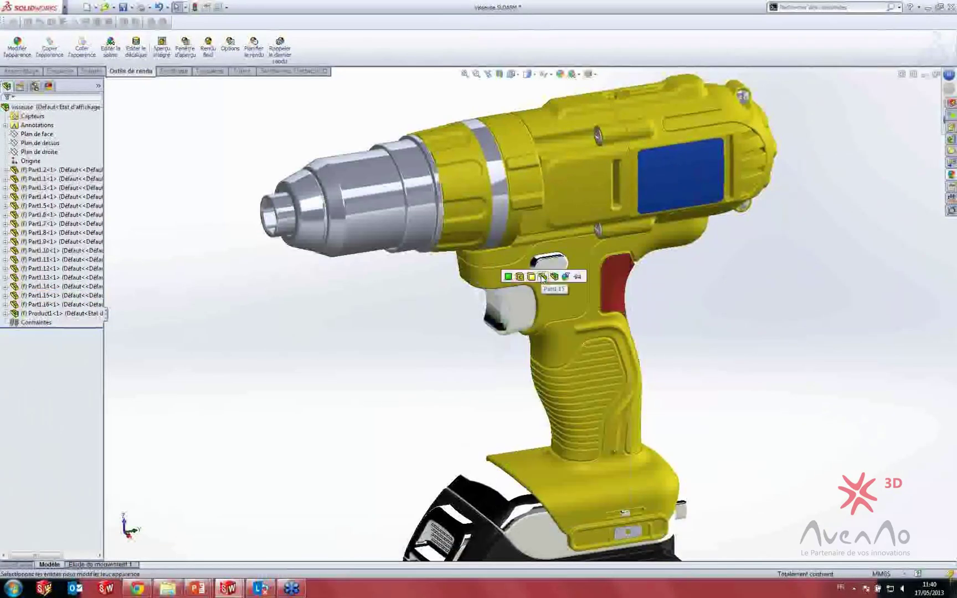
{"action": "right_click", "coordinate": [407, 212]}
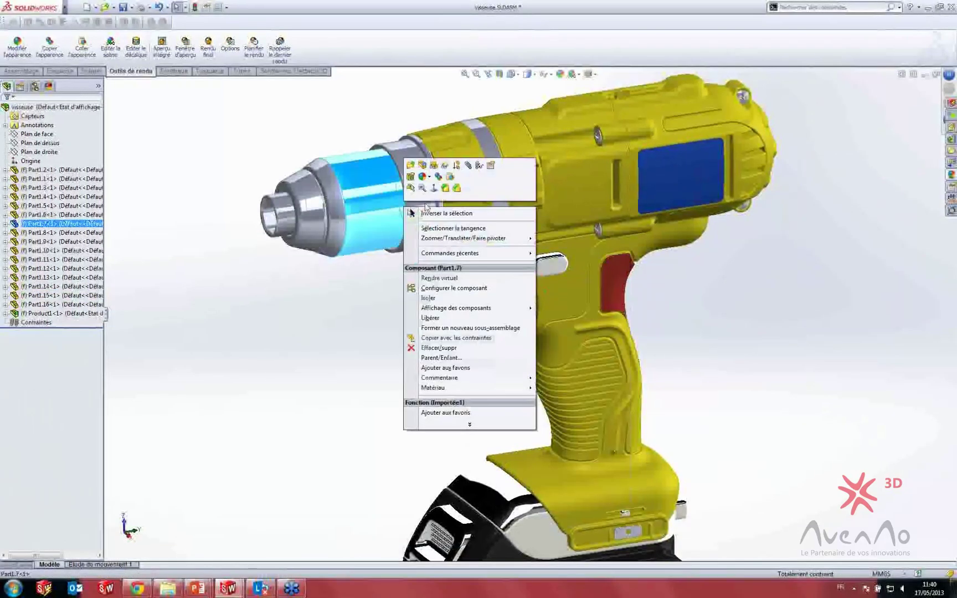
{"action": "left_click", "coordinate": [438, 177]}
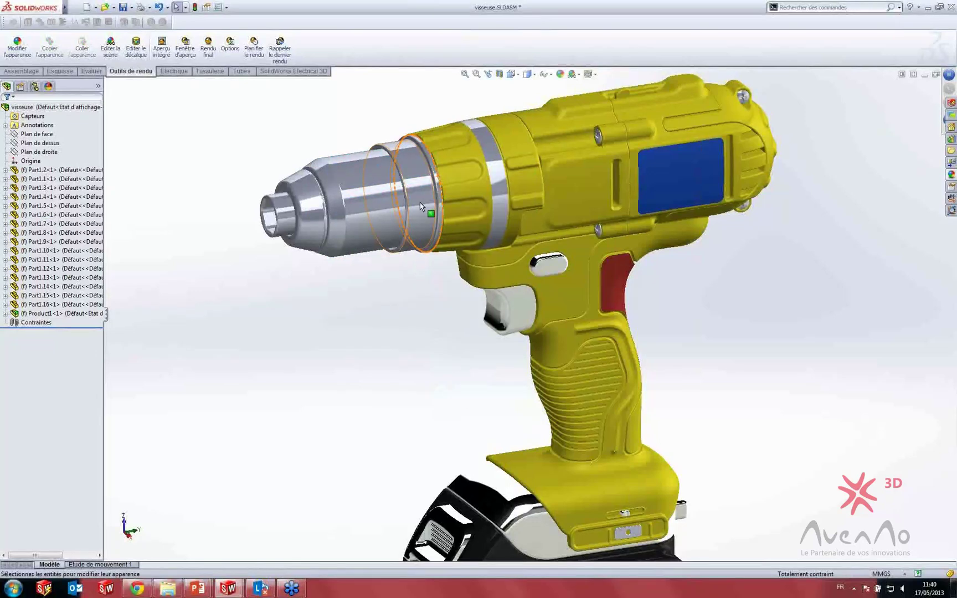
{"action": "right_click", "coordinate": [495, 304]}
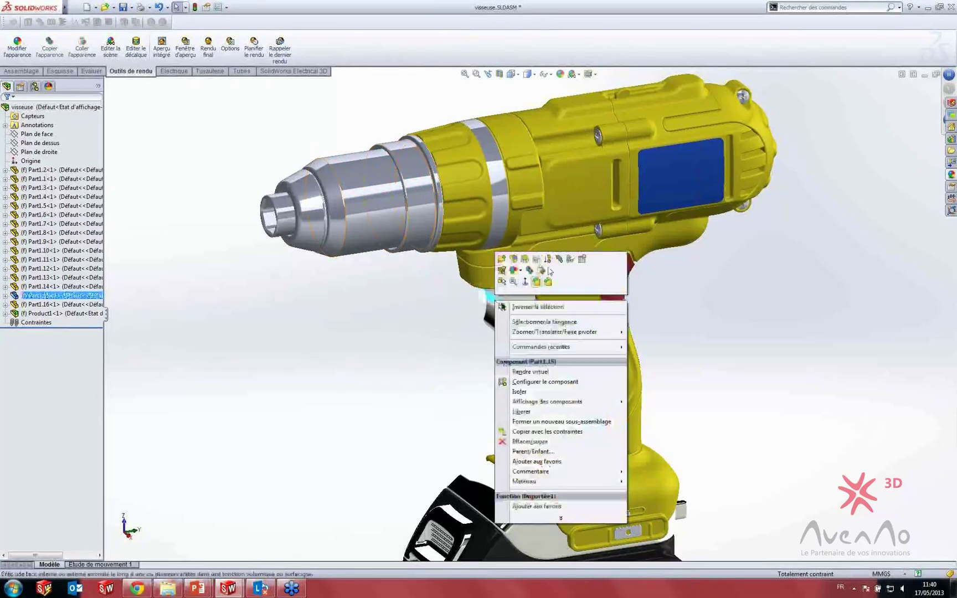
{"action": "left_click", "coordinate": [720, 341]}
Step: Open the yellow handle component Part1.6 as its own part and decline feature recognition
{"action": "middle_click_drag", "start_coordinate": [673, 325], "coordinate": [632, 321]}
{"action": "scroll", "coordinate": [633, 321], "scroll_direction": "down", "scroll_amount": 3}
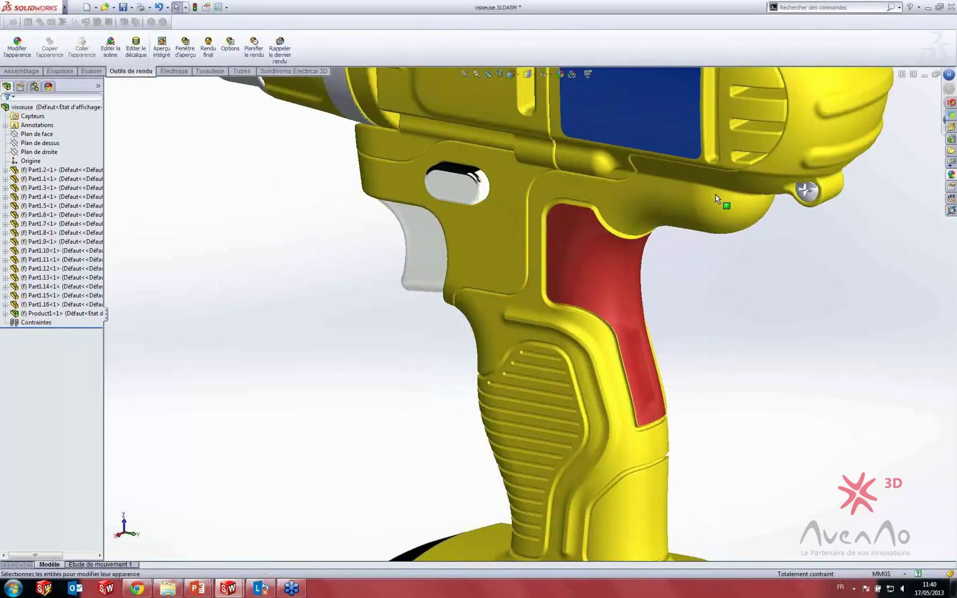
{"action": "left_click", "coordinate": [593, 184]}
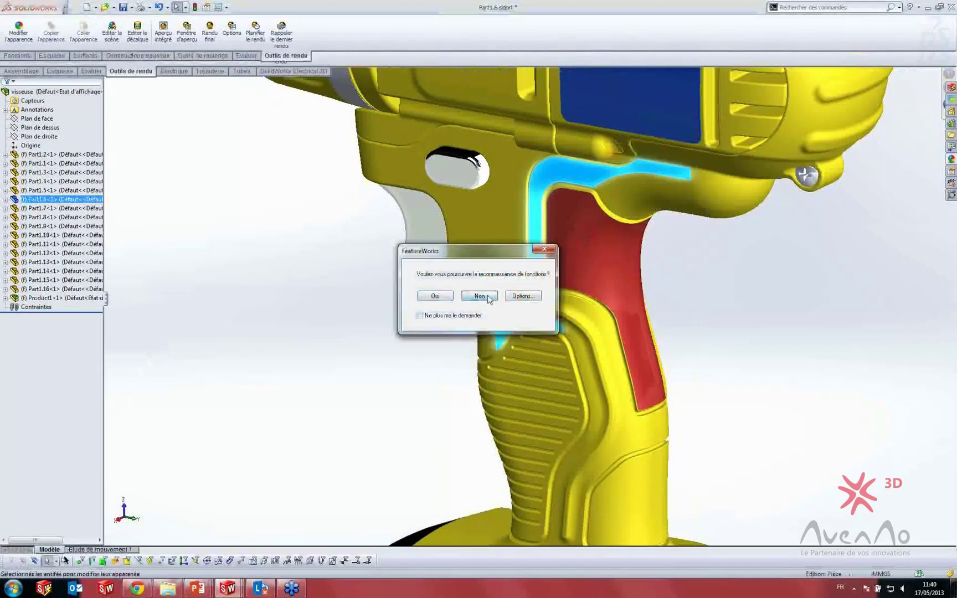
{"action": "left_click", "coordinate": [479, 298]}
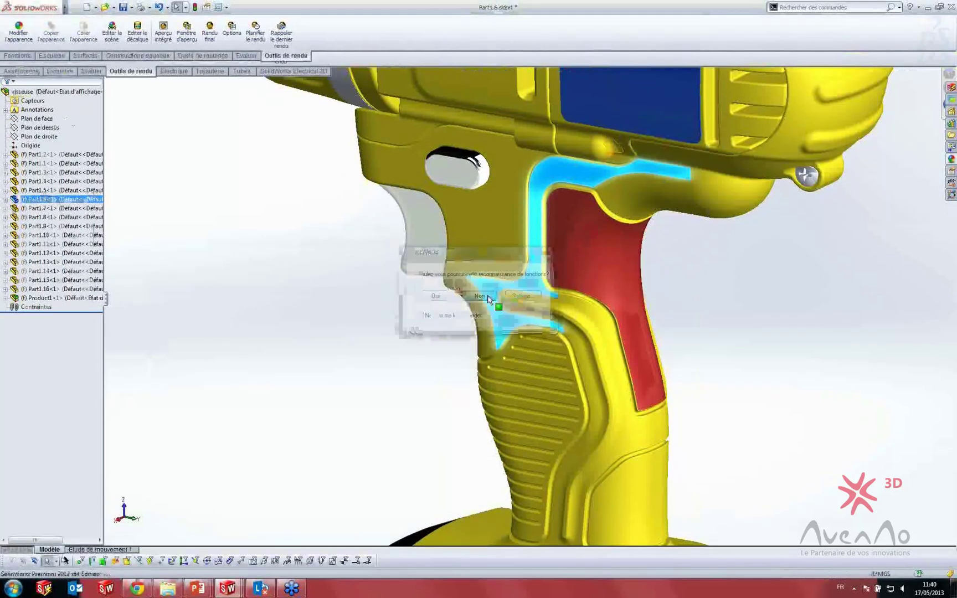
{"action": "middle_click_drag", "start_coordinate": [459, 242], "coordinate": [528, 277]}
{"action": "scroll", "coordinate": [500, 315], "scroll_direction": "down", "scroll_amount": 6}
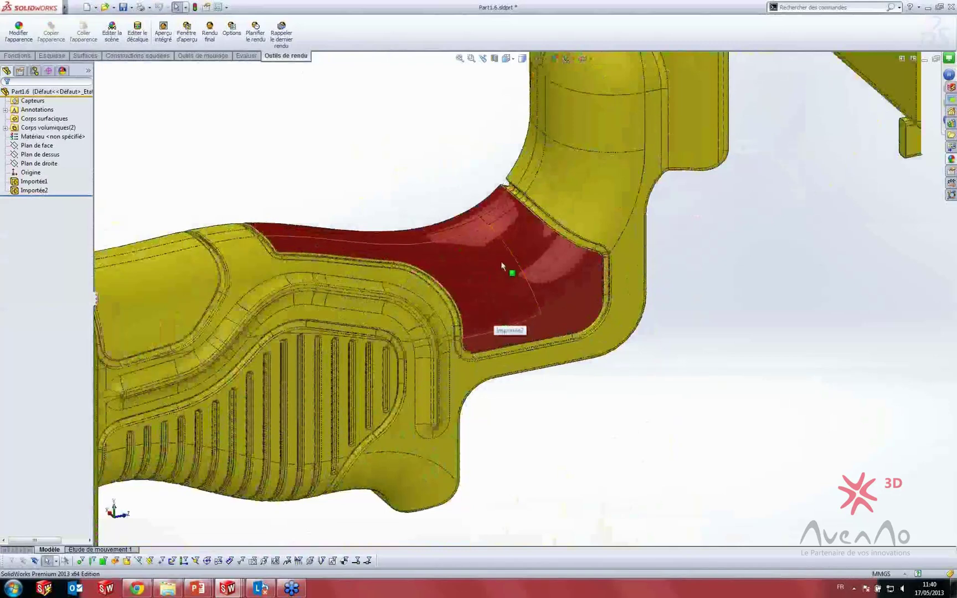
Step: Try to apply the chrome brossé appearance to the whole handle part
{"action": "left_click", "coordinate": [505, 268]}
{"action": "left_click", "coordinate": [536, 261]}
{"action": "left_click", "coordinate": [532, 321]}
{"action": "left_click", "coordinate": [489, 299]}
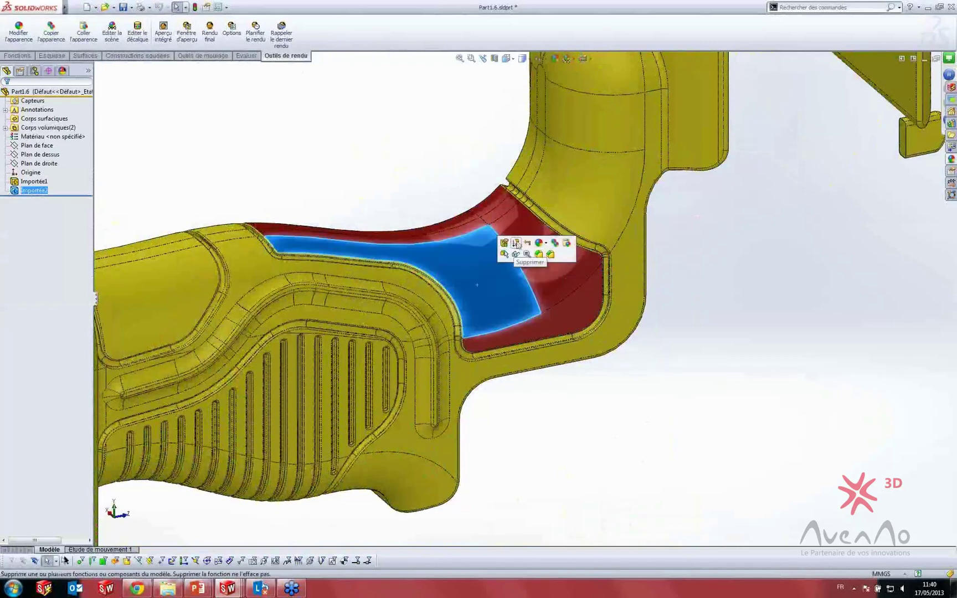
{"action": "left_click", "coordinate": [504, 219]}
{"action": "left_click", "coordinate": [465, 282]}
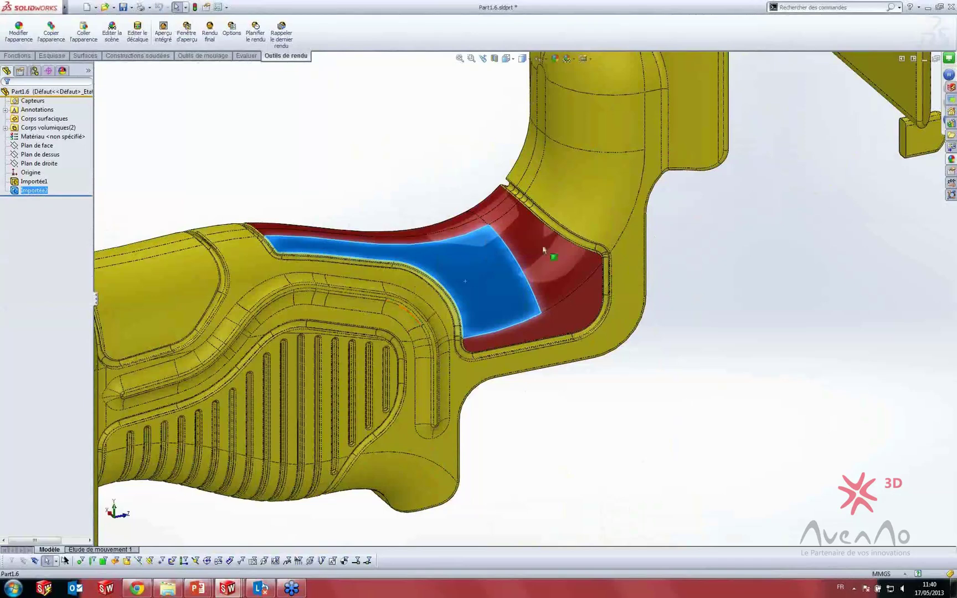
{"action": "left_click", "coordinate": [950, 159]}
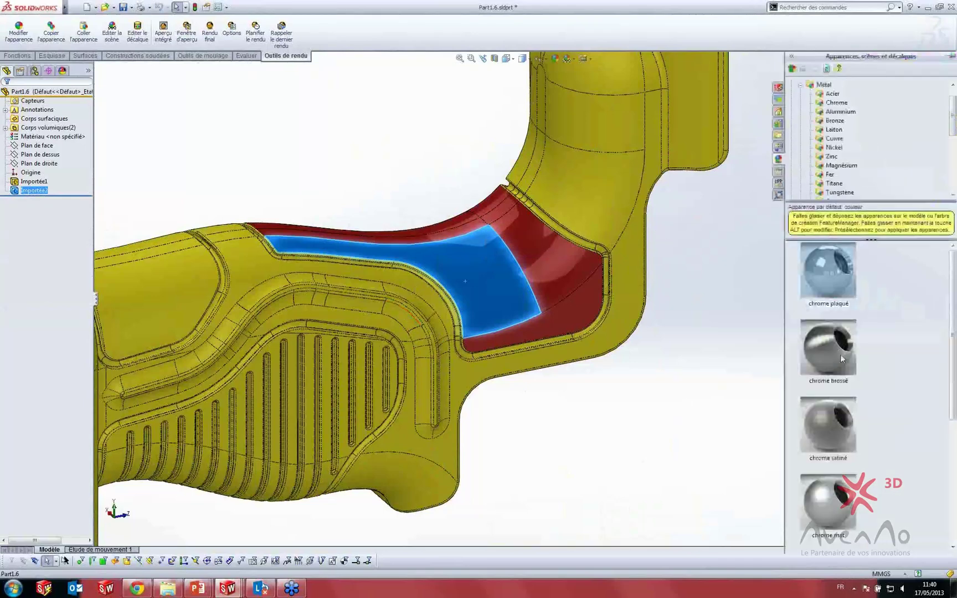
{"action": "mouse_move", "coordinate": [840, 354]}
{"action": "left_mouse_down"}
{"action": "mouse_move", "coordinate": [598, 342]}
{"action": "mouse_move", "coordinate": [373, 348]}
{"action": "left_mouse_up"}
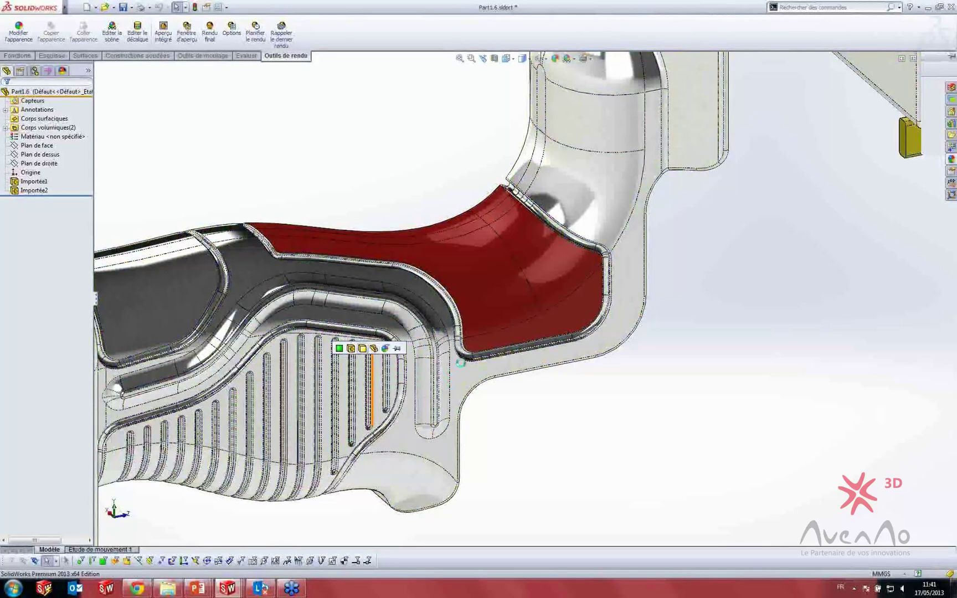
{"action": "left_click", "coordinate": [372, 349]}
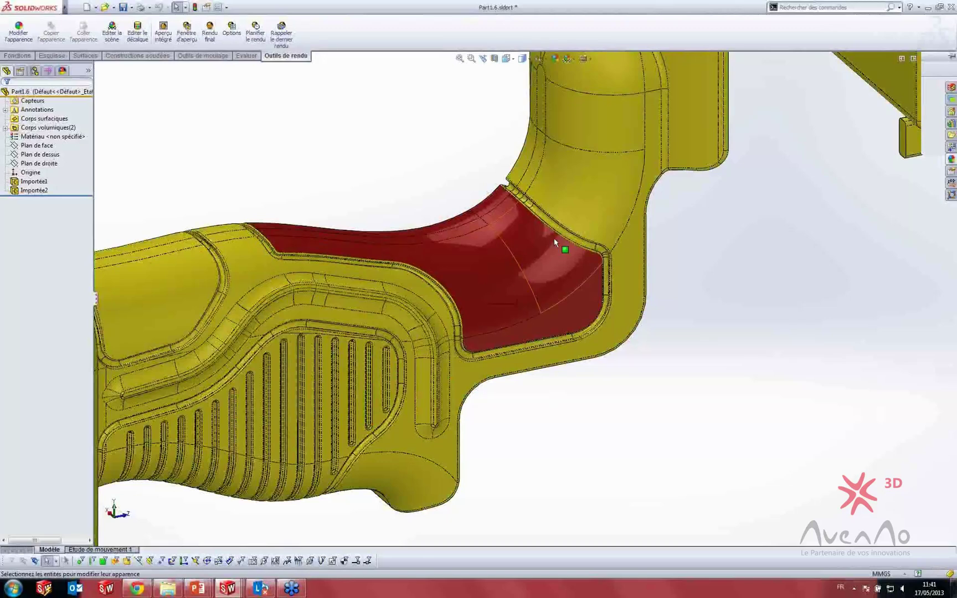
{"action": "middle_click_drag", "start_coordinate": [559, 240], "coordinate": [470, 256]}
{"action": "scroll", "coordinate": [438, 279], "scroll_direction": "down", "scroll_amount": 5}
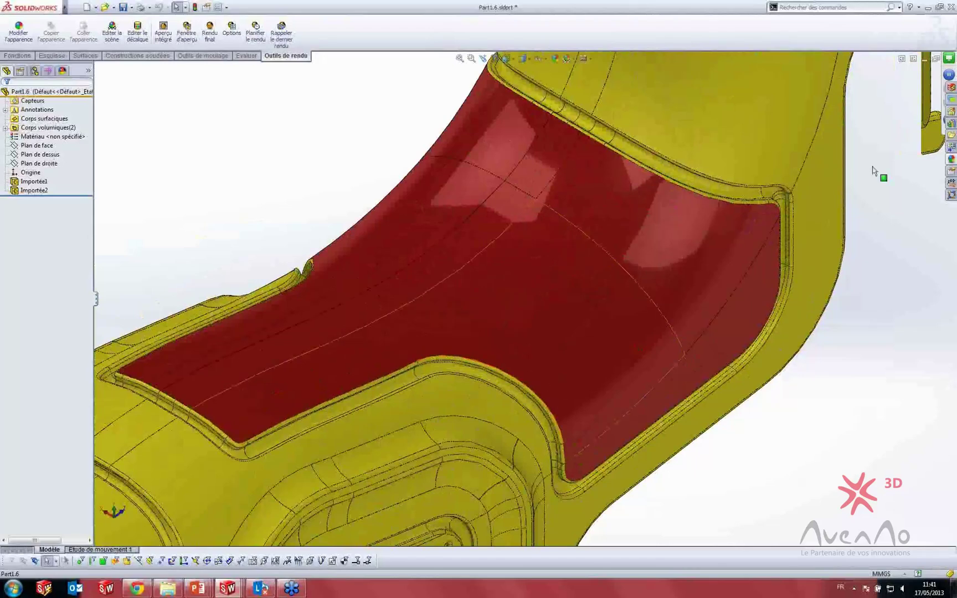
{"action": "left_click", "coordinate": [948, 23]}
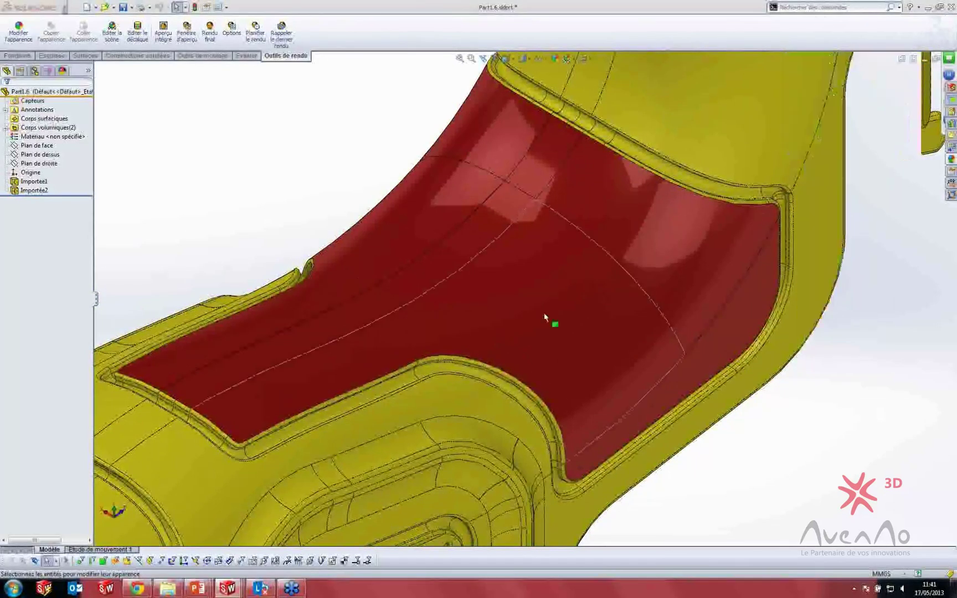
{"action": "right_click", "coordinate": [543, 268]}
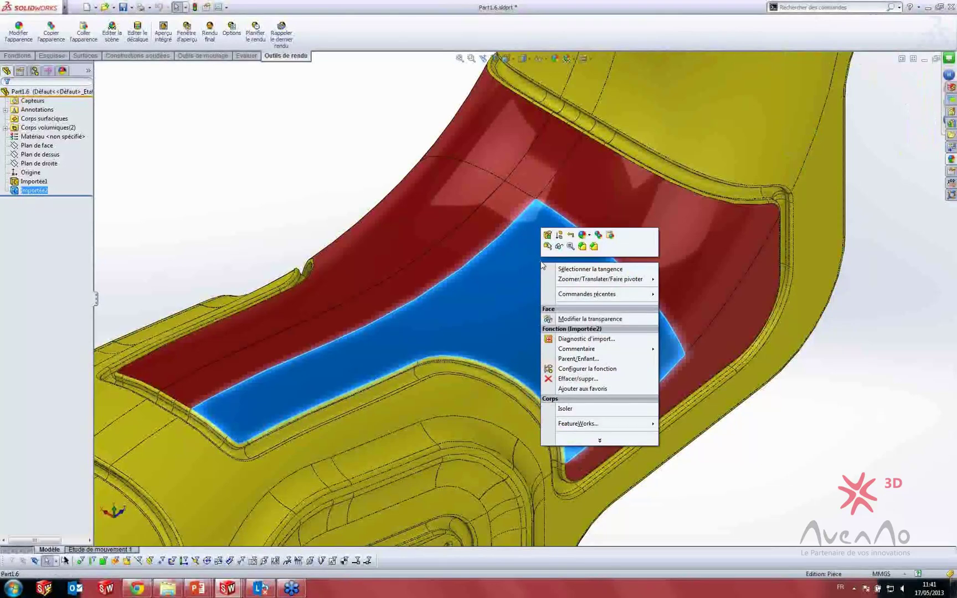
{"action": "left_click", "coordinate": [252, 180]}
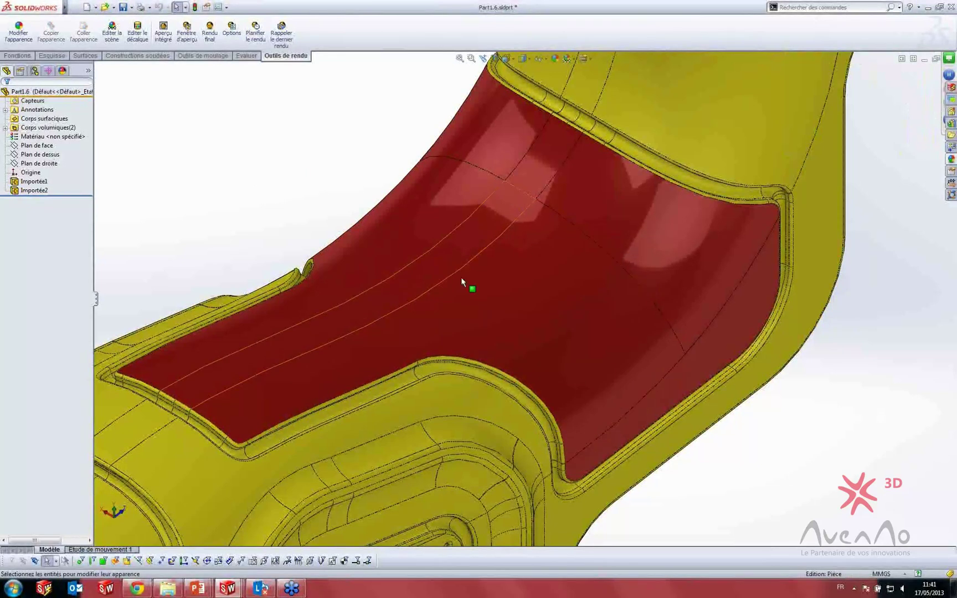
Step: List the part's applied appearances and highlight the faces that use plastique rouge semi-brillant
{"action": "left_click", "coordinate": [63, 72]}
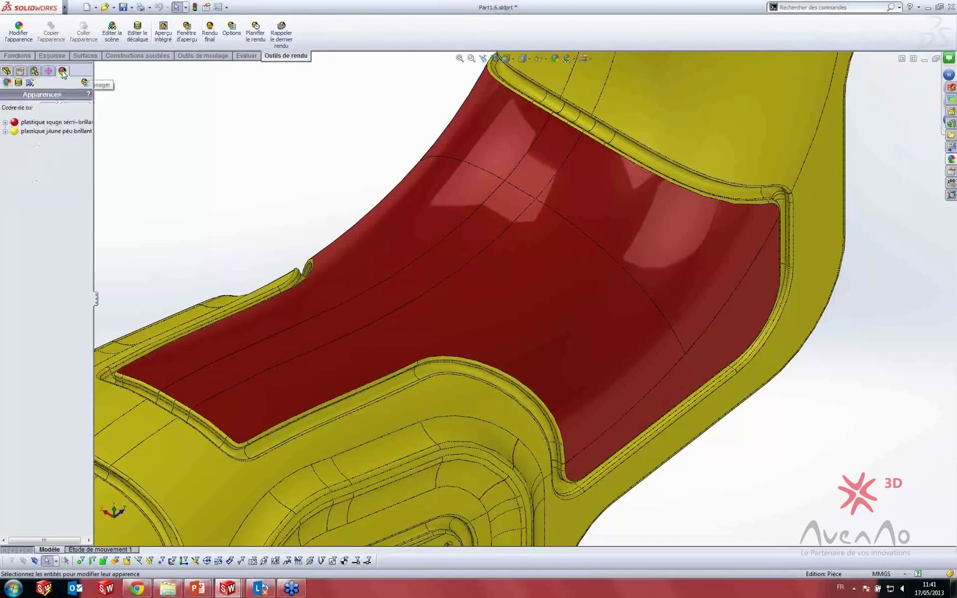
{"action": "left_click", "coordinate": [25, 123]}
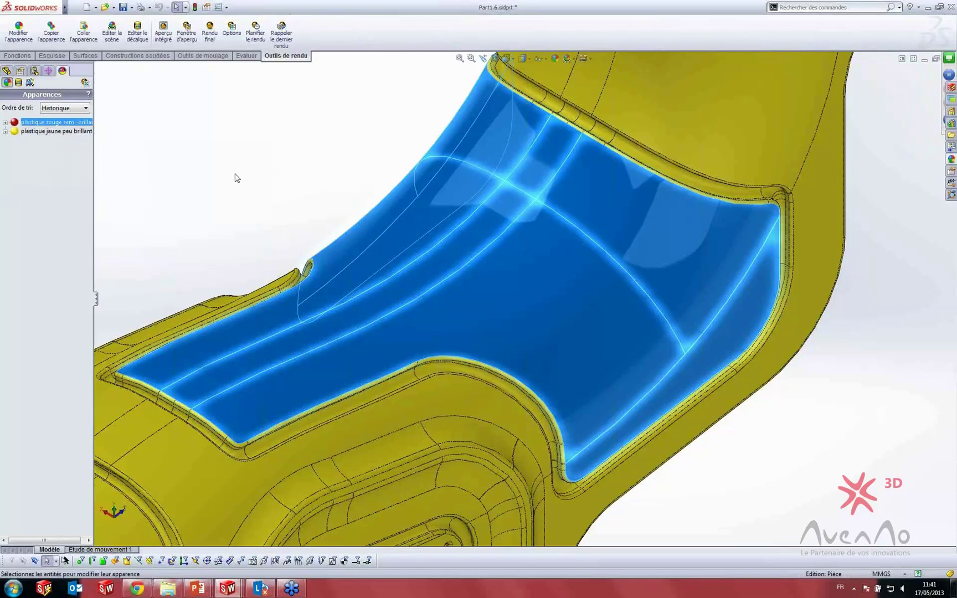
{"action": "left_click", "coordinate": [271, 183]}
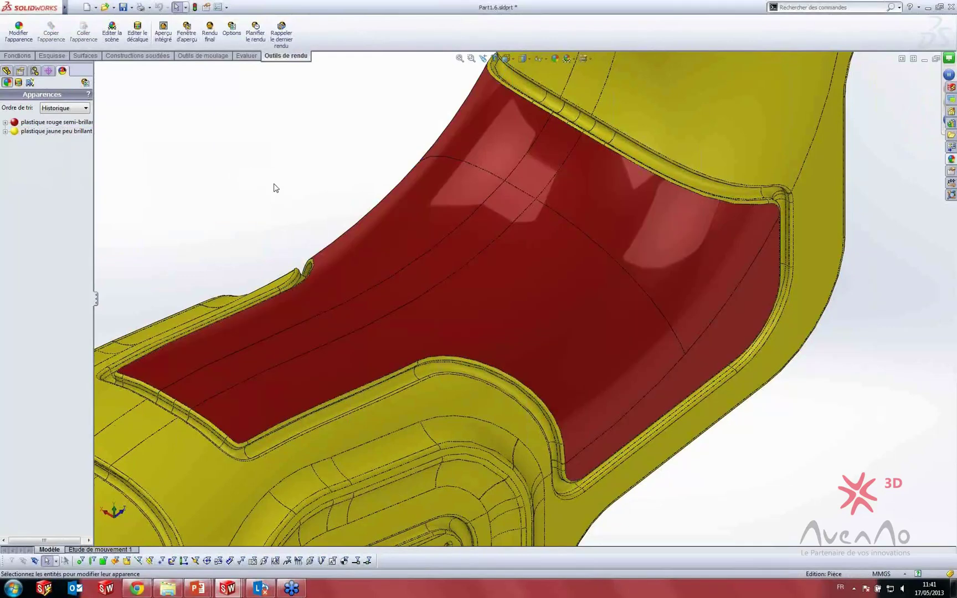
Step: Inspect the appearance hierarchy of the red insert's long central strip face and its face-level red plastic settings
{"action": "left_click", "coordinate": [459, 244]}
{"action": "right_click", "coordinate": [461, 245]}
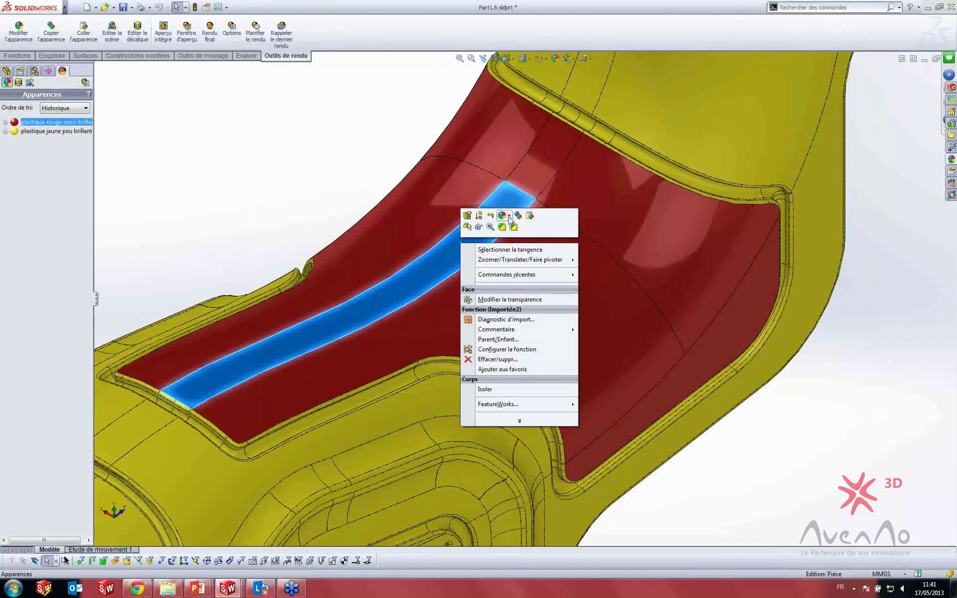
{"action": "left_click", "coordinate": [509, 217]}
{"action": "left_click", "coordinate": [508, 219]}
{"action": "left_click", "coordinate": [509, 217]}
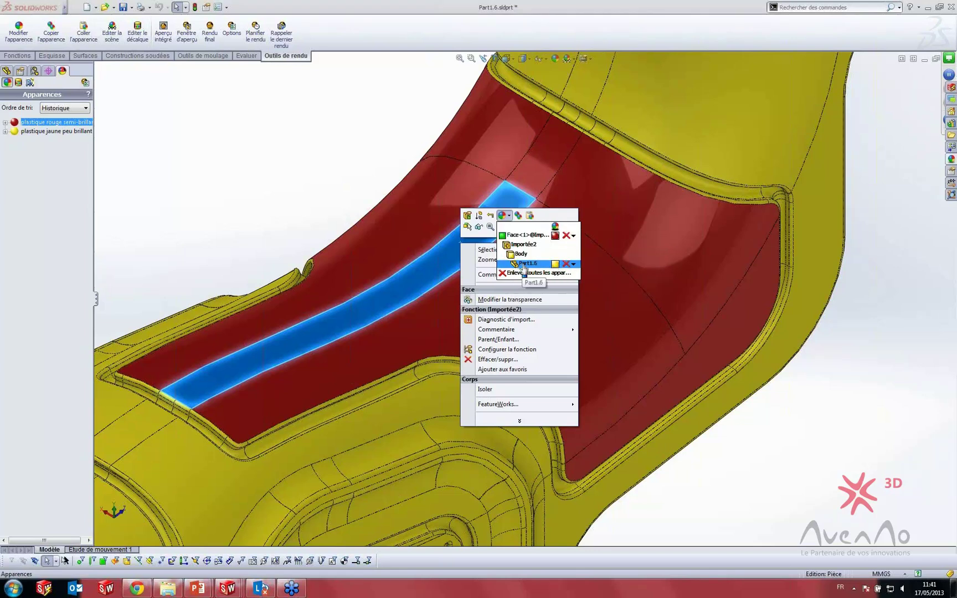
{"action": "left_click", "coordinate": [553, 242]}
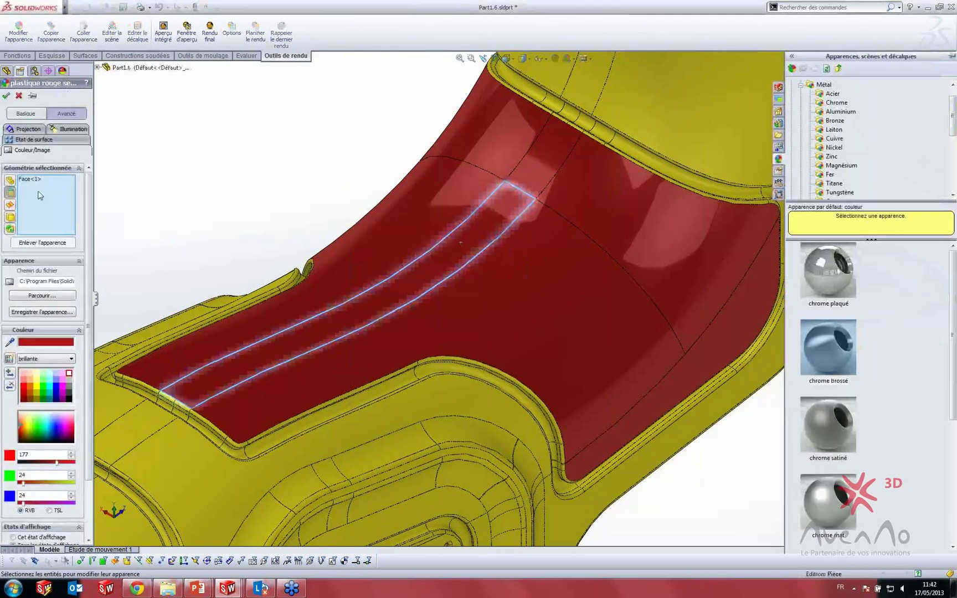
{"action": "left_click", "coordinate": [19, 97]}
Step: Remove the face-level plastique rouge semi-brillant appearance from the long and short central strip faces of the red insert
{"action": "right_click", "coordinate": [474, 254]}
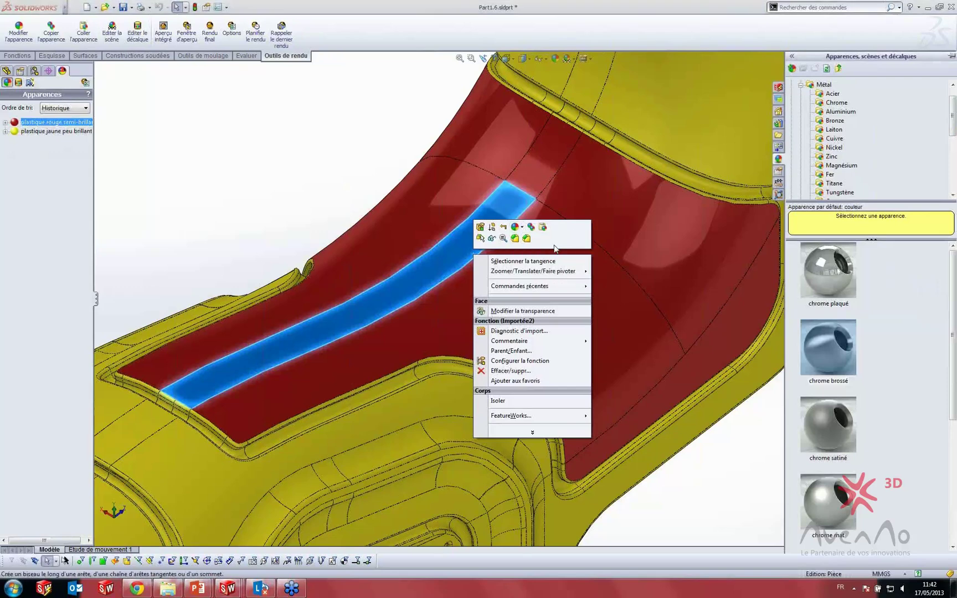
{"action": "left_click", "coordinate": [521, 227]}
{"action": "left_click", "coordinate": [582, 250]}
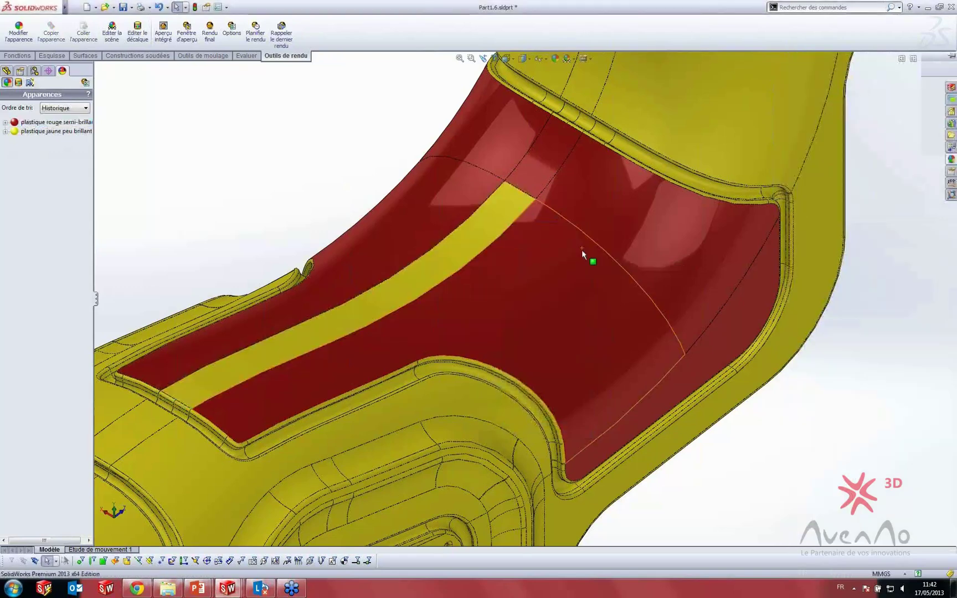
{"action": "middle_click_drag", "start_coordinate": [426, 271], "coordinate": [522, 201]}
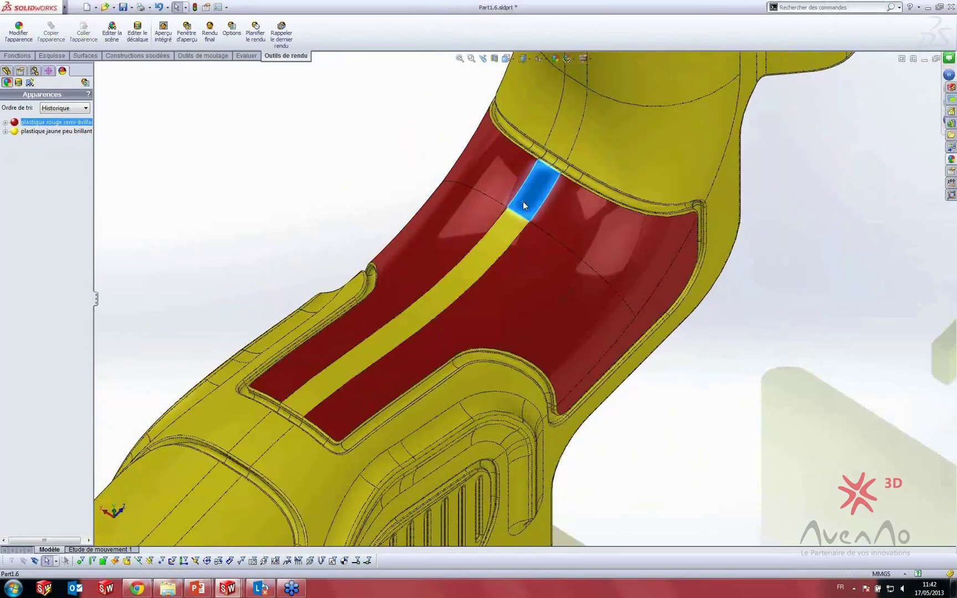
{"action": "right_click", "coordinate": [523, 204]}
{"action": "left_click", "coordinate": [565, 174]}
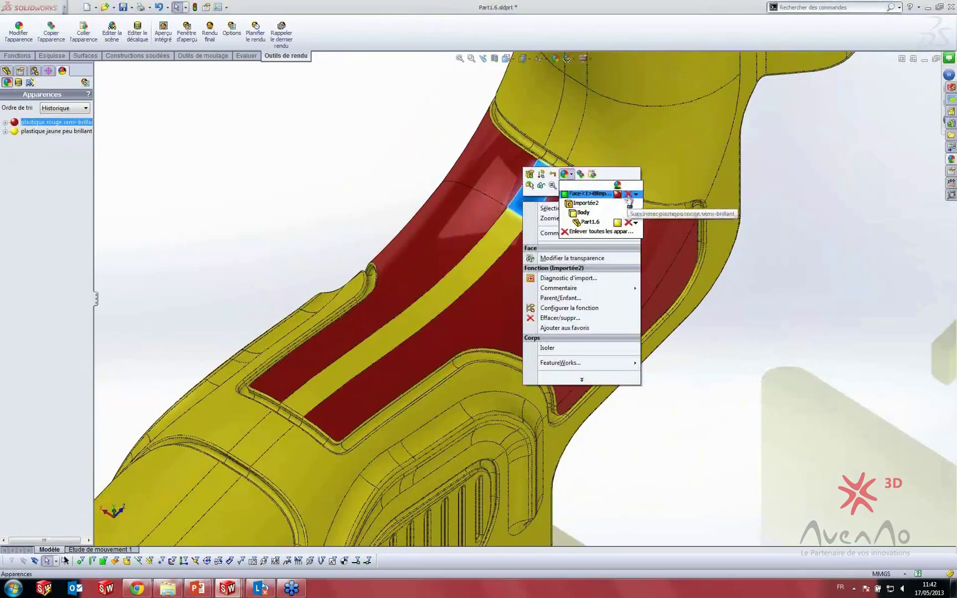
{"action": "left_click", "coordinate": [628, 195]}
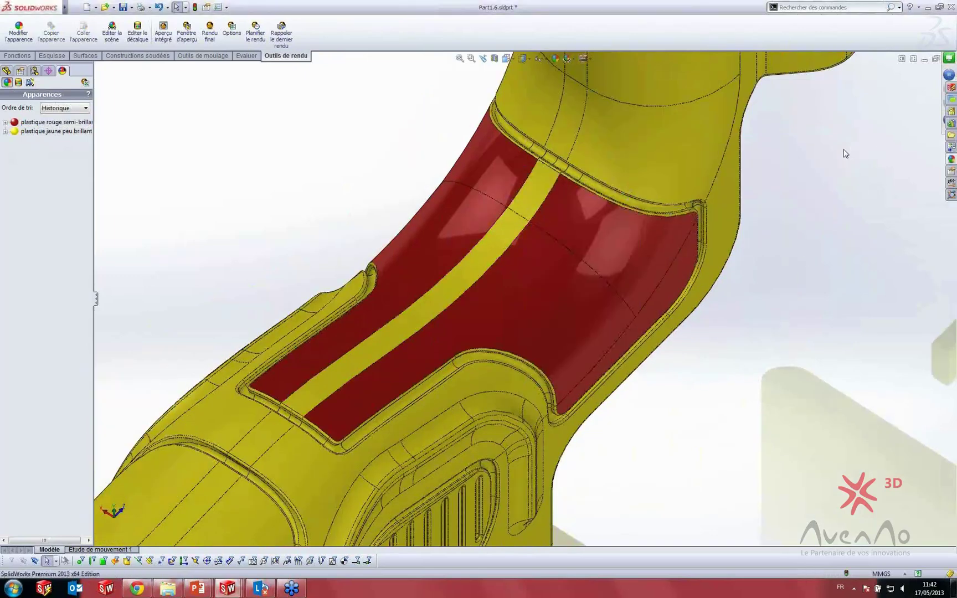
Step: Return to the visseuse assembly and apply the chrome appearance to Part1.16 at the assembly component level
{"action": "key", "text": "ctrl+Tab"}
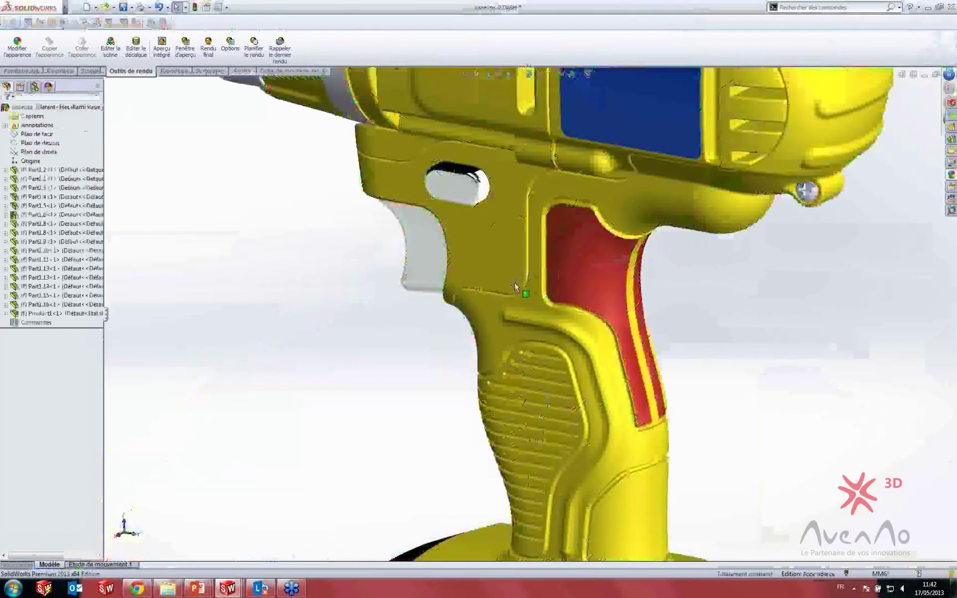
{"action": "mouse_move", "coordinate": [514, 285]}
{"action": "middle_mouse_down"}
{"action": "mouse_move", "coordinate": [546, 323]}
{"action": "mouse_move", "coordinate": [576, 324]}
{"action": "mouse_move", "coordinate": [551, 299]}
{"action": "mouse_move", "coordinate": [504, 300]}
{"action": "middle_mouse_up"}
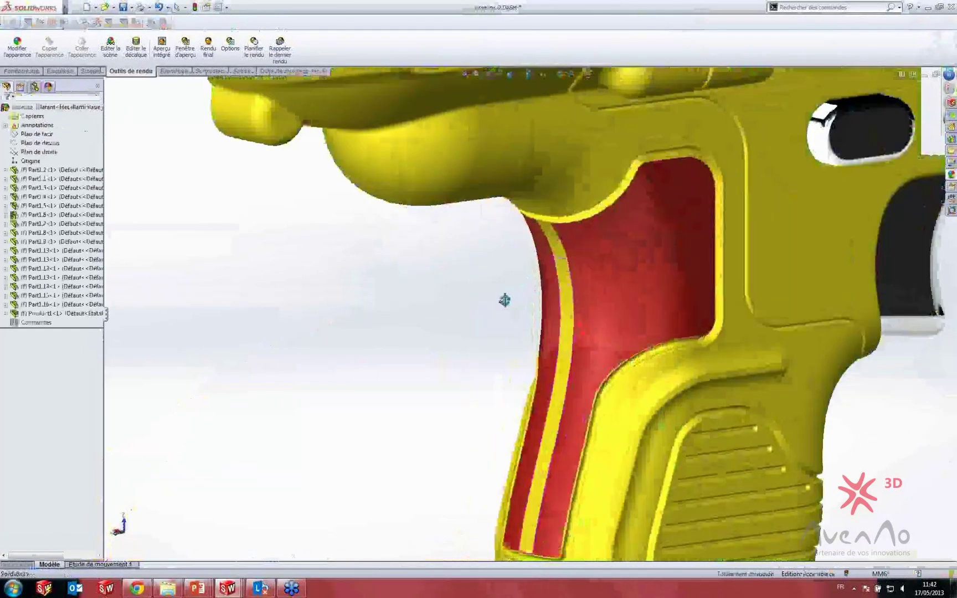
{"action": "scroll", "coordinate": [504, 299], "scroll_direction": "up", "scroll_amount": 3}
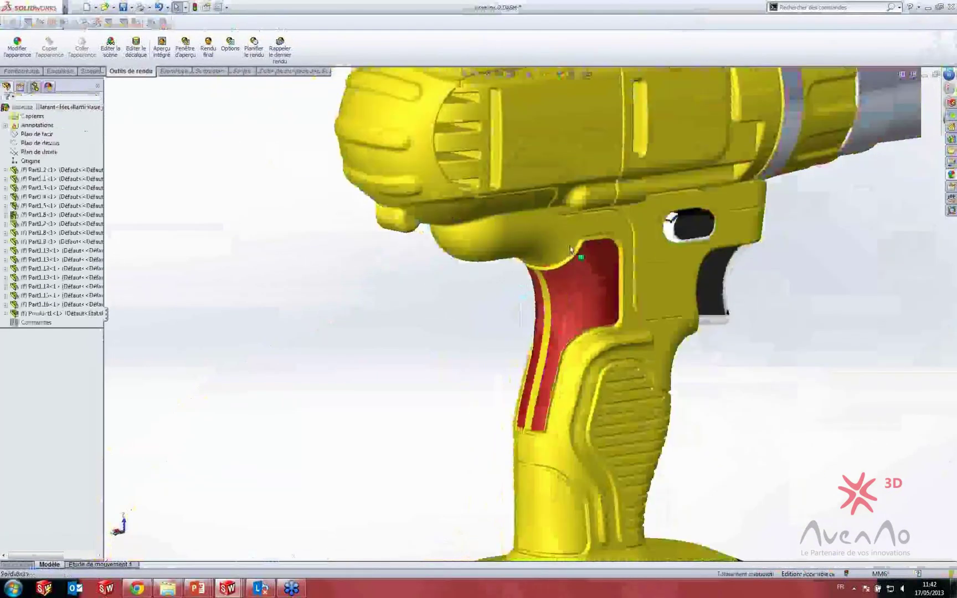
{"action": "left_click", "coordinate": [951, 175]}
{"action": "left_click_drag", "start_coordinate": [834, 284], "coordinate": [468, 143]}
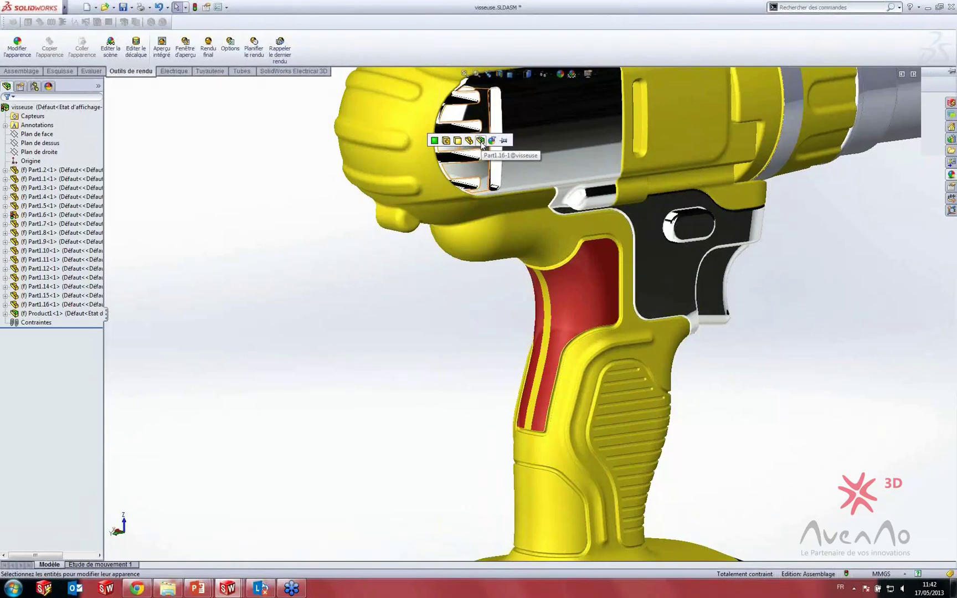
{"action": "left_click", "coordinate": [480, 141]}
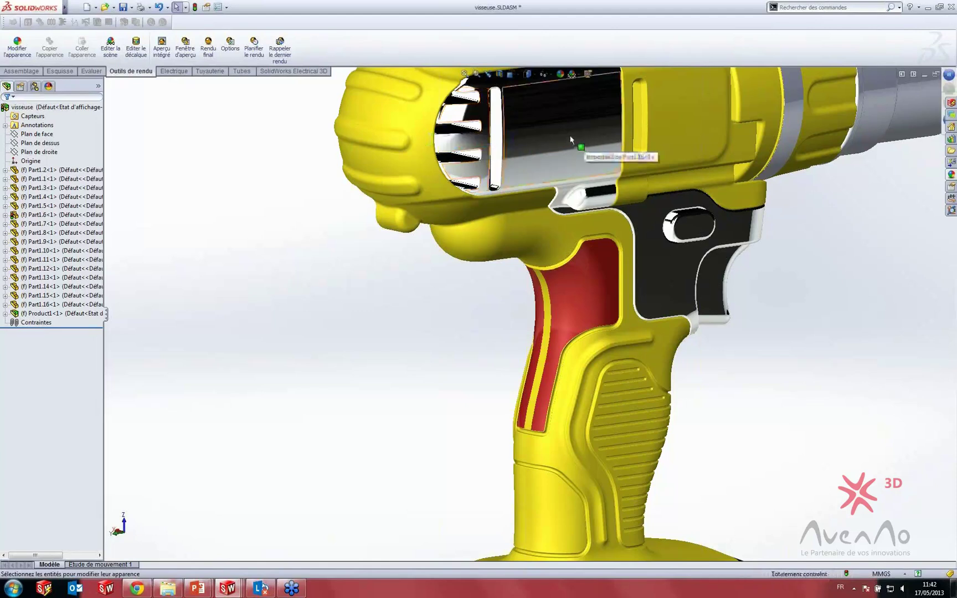
Step: Open Part1.16 in its own window without feature recognition and check which appearance it has at part level
{"action": "right_click", "coordinate": [578, 98]}
{"action": "left_click", "coordinate": [577, 99]}
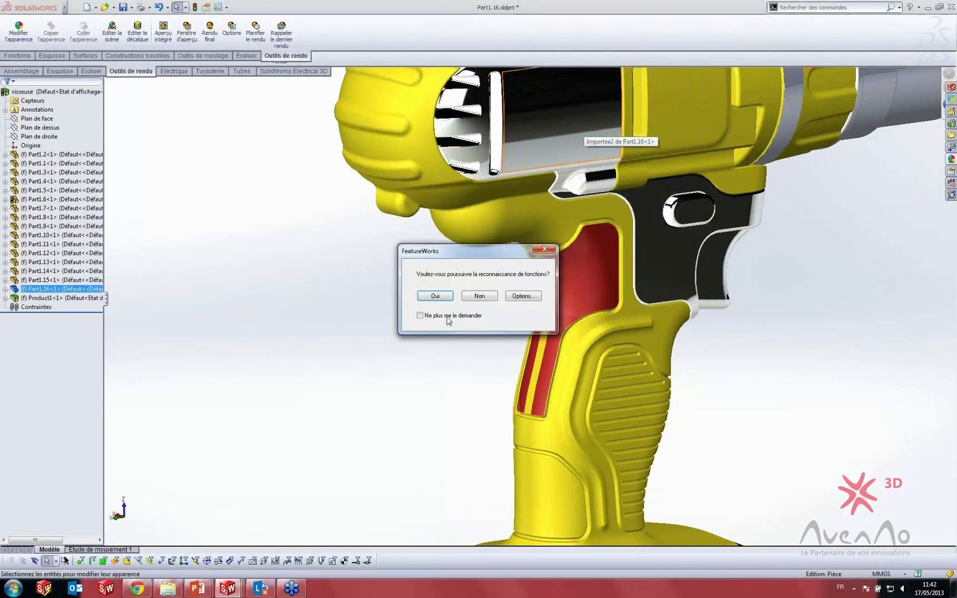
{"action": "left_click", "coordinate": [479, 295]}
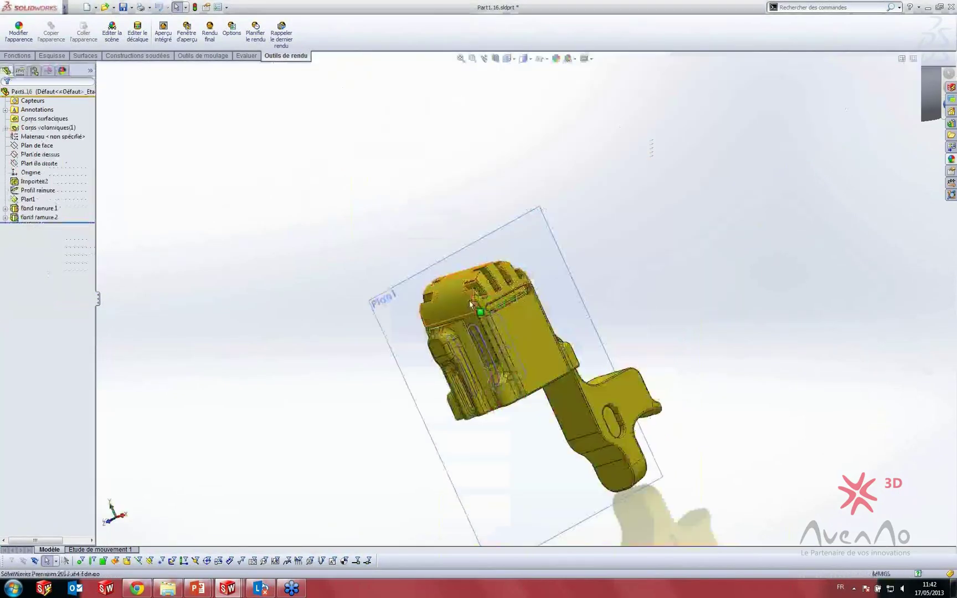
{"action": "middle_click_drag", "start_coordinate": [469, 343], "coordinate": [542, 308]}
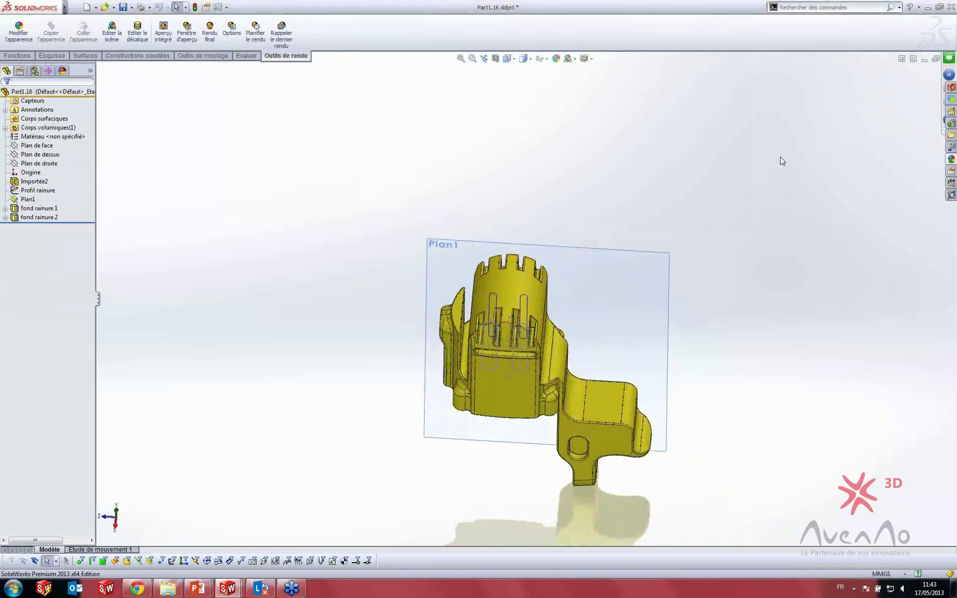
Step: Go back to the visseuse assembly and examine the component-level chrome on the drill body from the side
{"action": "key", "text": "ctrl+Tab"}
{"action": "scroll", "coordinate": [581, 176], "scroll_direction": "up", "scroll_amount": 3}
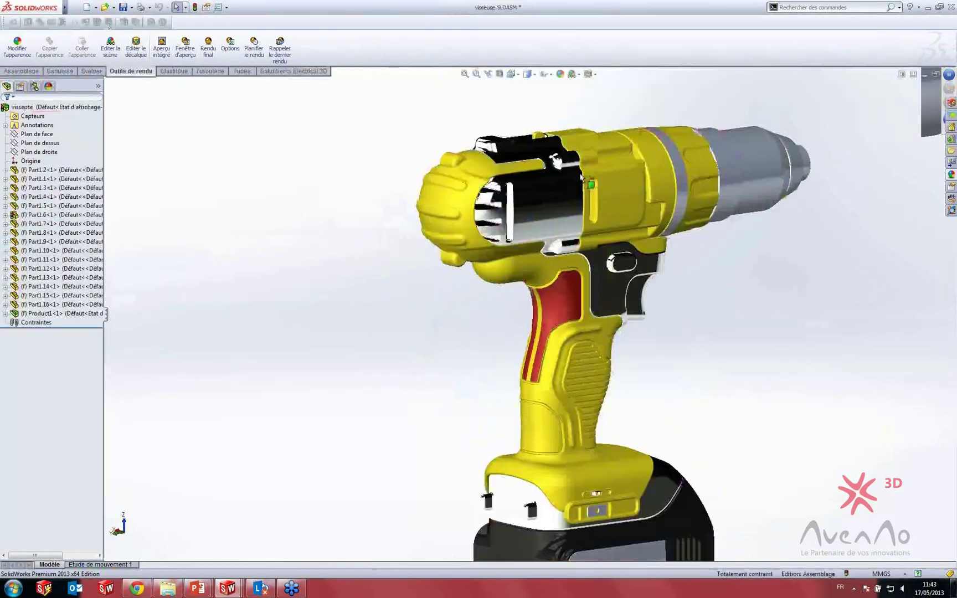
{"action": "scroll", "coordinate": [629, 210], "scroll_direction": "down", "scroll_amount": 3}
{"action": "mouse_move", "coordinate": [631, 229]}
{"action": "middle_mouse_down"}
{"action": "mouse_move", "coordinate": [750, 227]}
{"action": "mouse_move", "coordinate": [537, 183]}
{"action": "middle_mouse_up"}
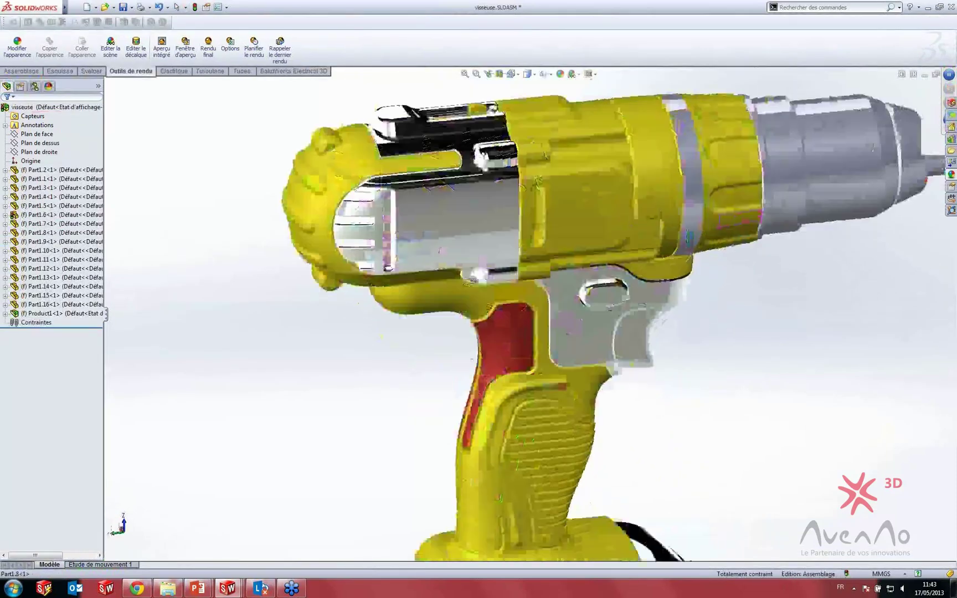
{"action": "scroll", "coordinate": [799, 134], "scroll_direction": "up", "scroll_amount": 2}
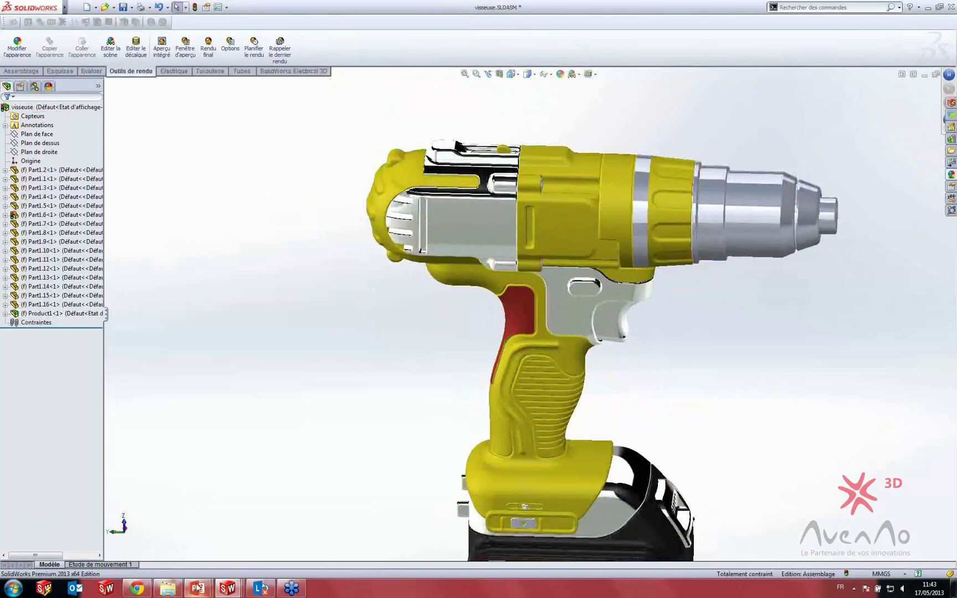
Step: Switch to the PowerPoint presentation, show the "Positionnement et projection" slide and end the slide show
{"action": "mouse_move", "coordinate": [196, 588]}
{"action": "left_click", "coordinate": [252, 532]}
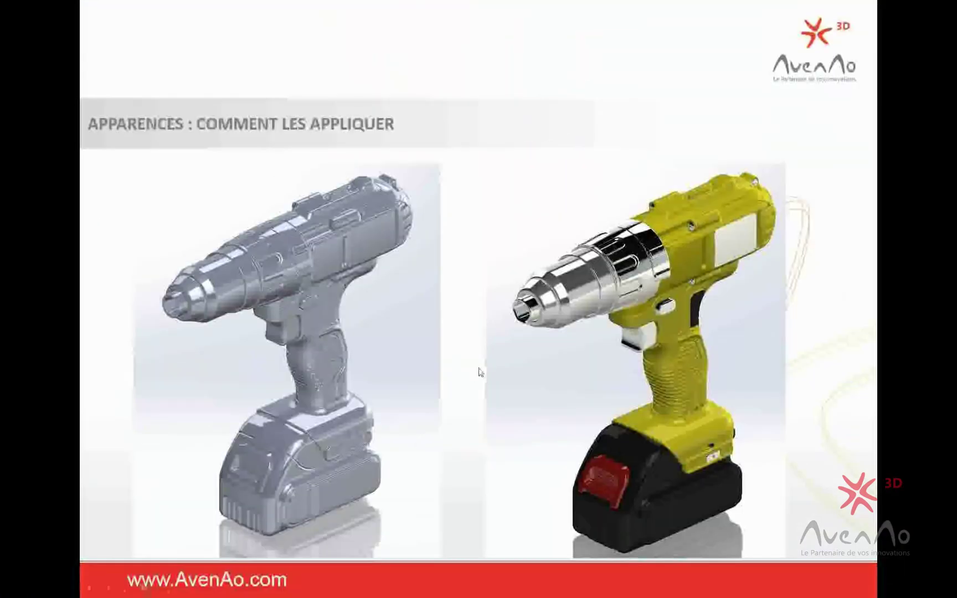
{"action": "left_click", "coordinate": [479, 371]}
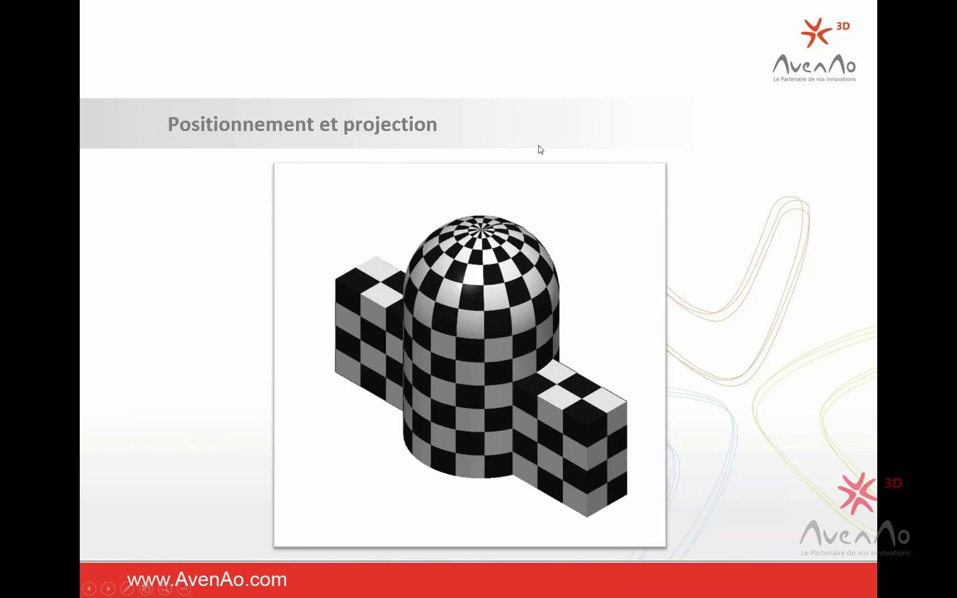
{"action": "key", "text": "Escape"}
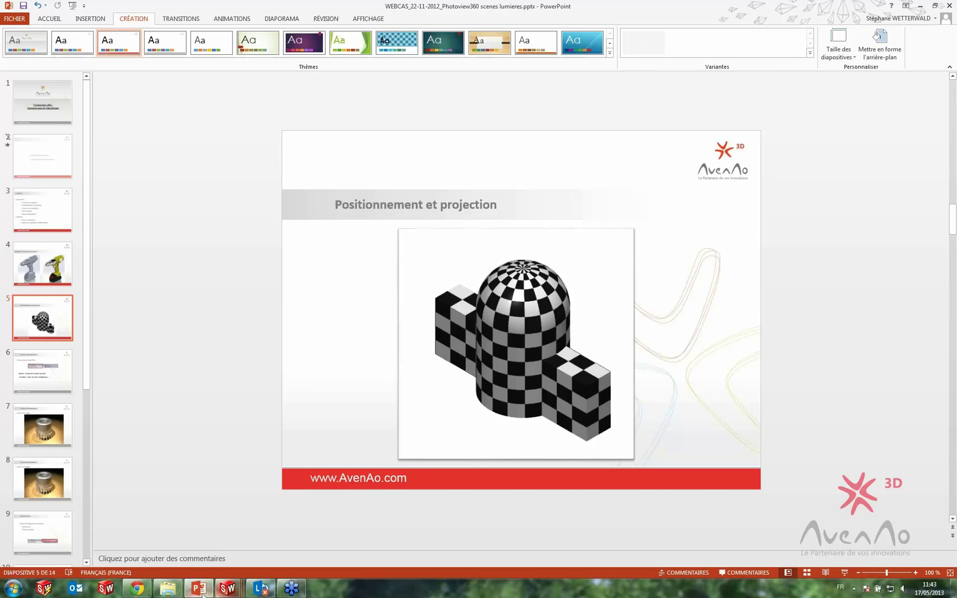
Step: Switch back to SolidWorks and open Texture Part.SLDPRT from the Fichiers folder
{"action": "left_click", "coordinate": [224, 592]}
{"action": "left_click", "coordinate": [284, 548]}
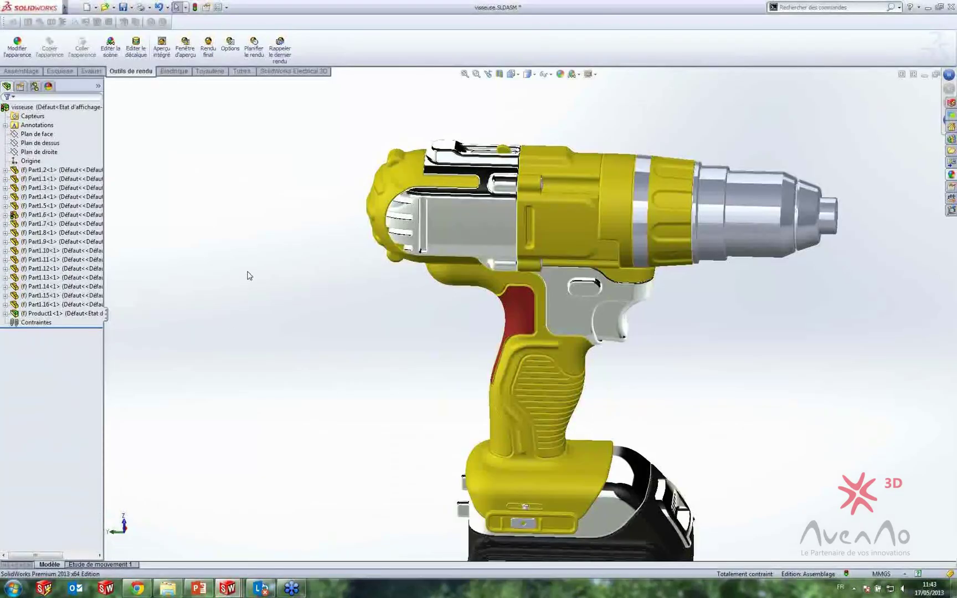
{"action": "key", "text": "ctrl+o"}
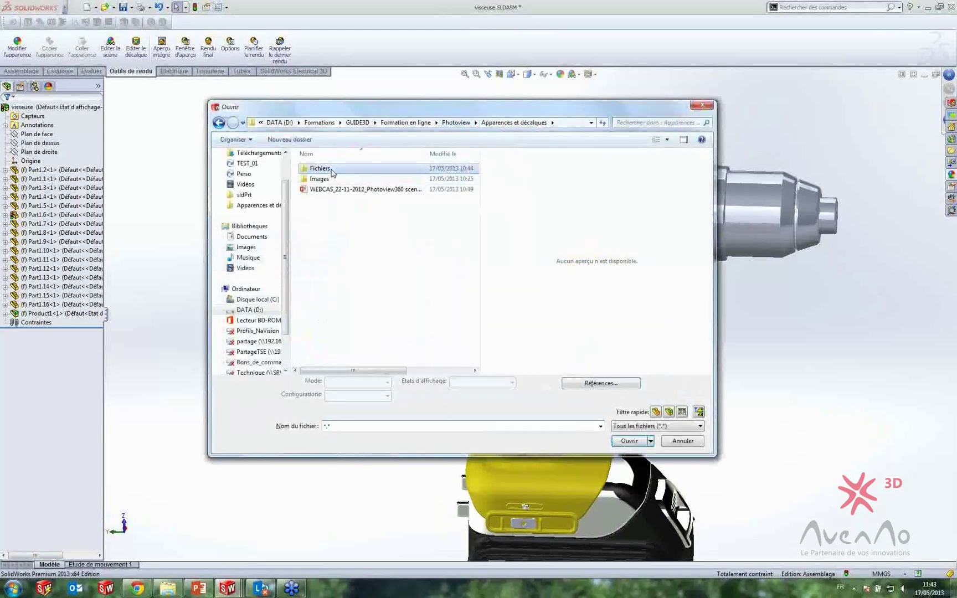
{"action": "double_click", "coordinate": [327, 168]}
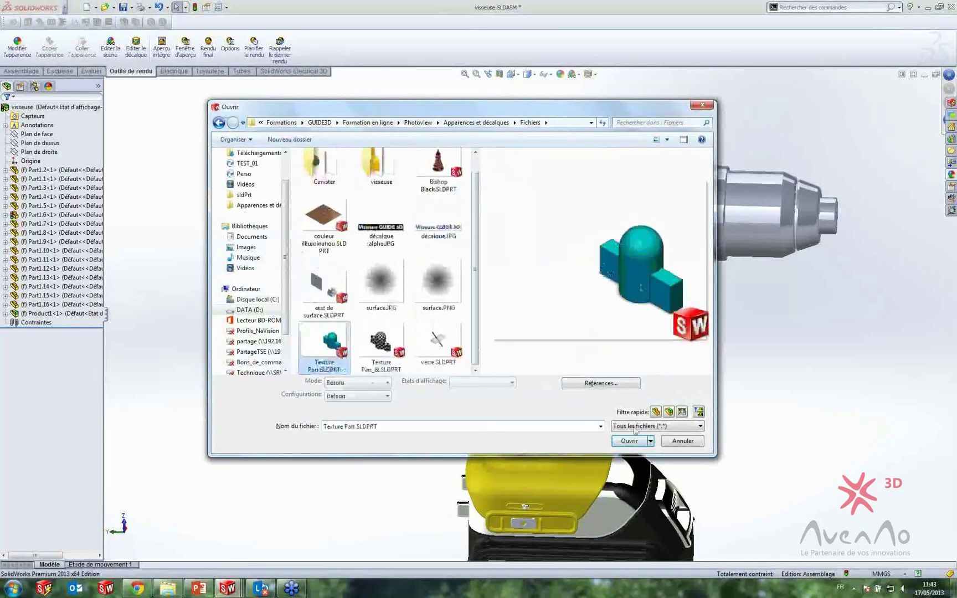
{"action": "left_click", "coordinate": [332, 363]}
{"action": "left_click", "coordinate": [641, 441]}
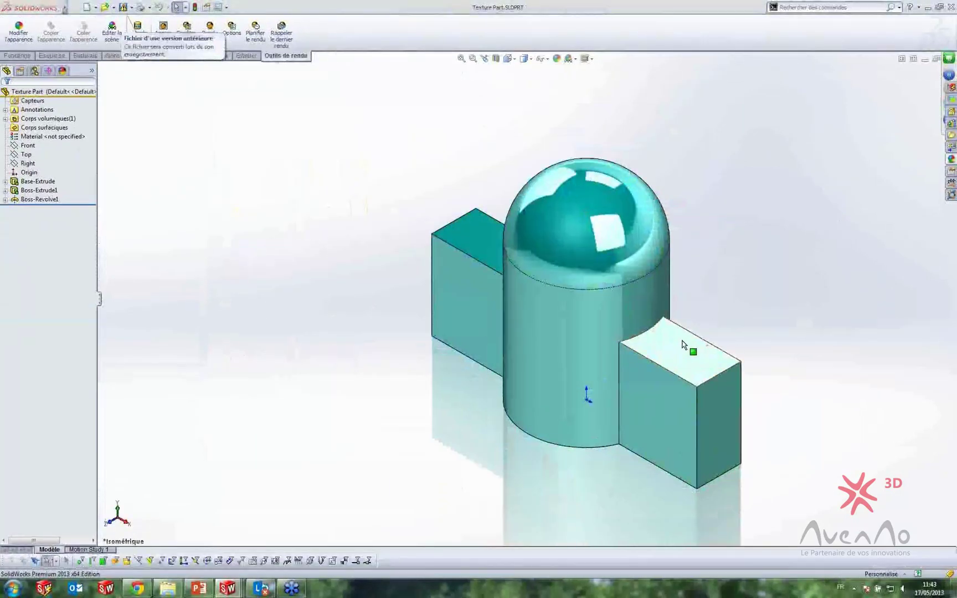
Step: Examine the part's cylindrical body, spherical dome and planar block face, leaving nothing selected
{"action": "middle_click_drag", "start_coordinate": [549, 328], "coordinate": [533, 310]}
{"action": "left_click", "coordinate": [541, 310]}
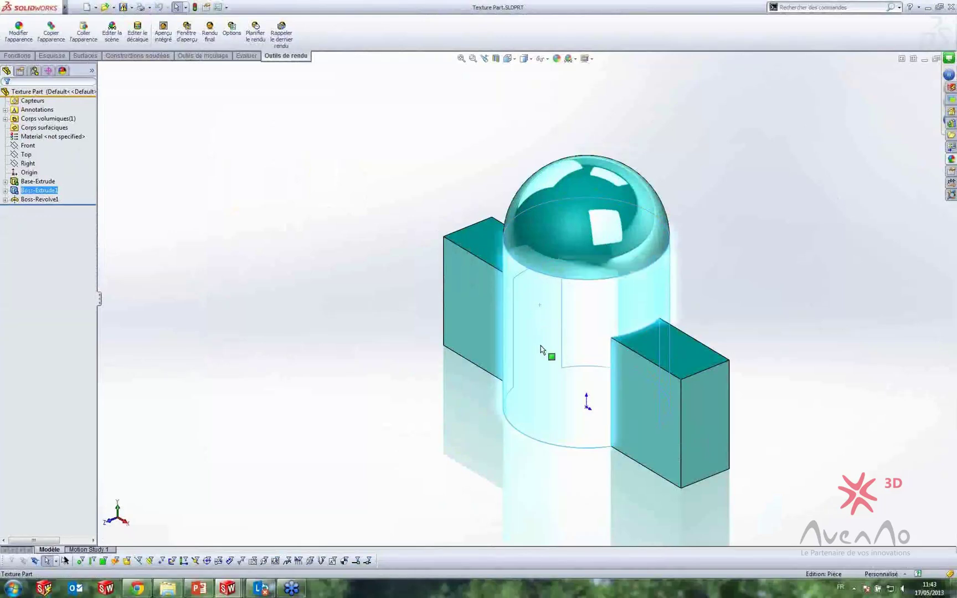
{"action": "left_click", "coordinate": [567, 202]}
{"action": "left_click", "coordinate": [674, 427]}
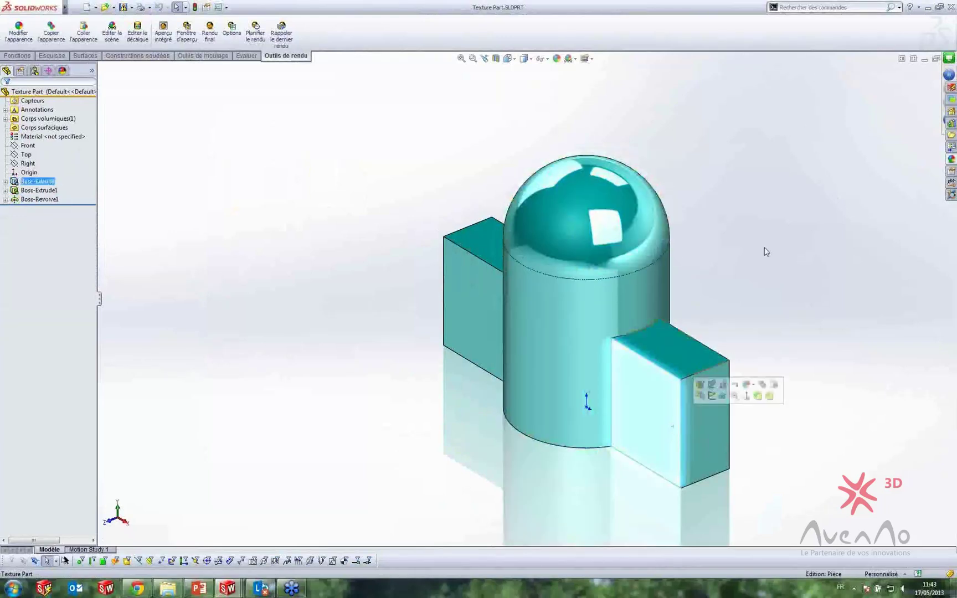
{"action": "left_click", "coordinate": [765, 249]}
Step: Apply the default checkered texture appearance only to the cylindrical face of the central body
{"action": "left_click", "coordinate": [950, 159]}
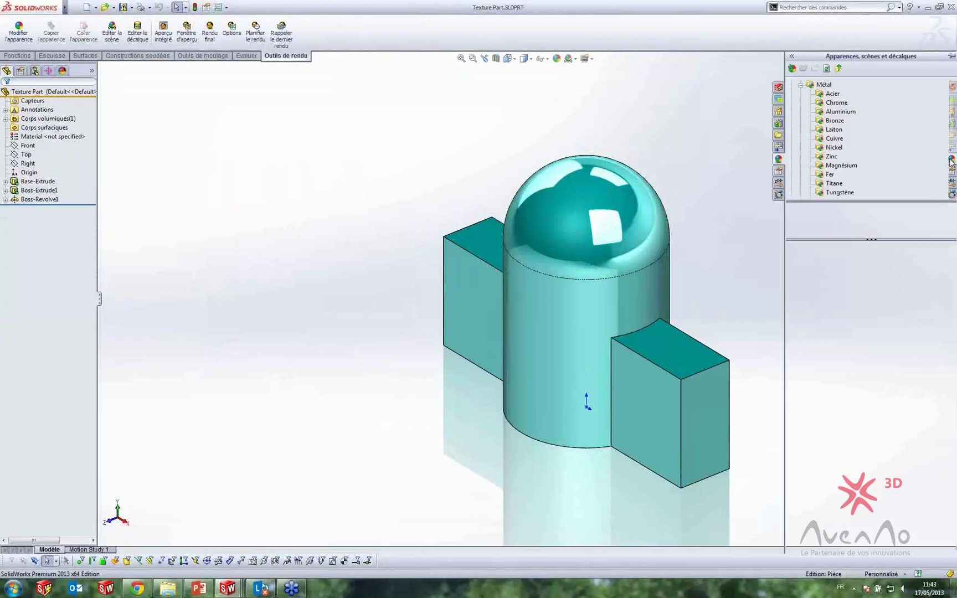
{"action": "left_click", "coordinate": [801, 87]}
{"action": "scroll", "coordinate": [801, 89], "scroll_direction": "up", "scroll_amount": 1}
{"action": "left_click", "coordinate": [806, 85]}
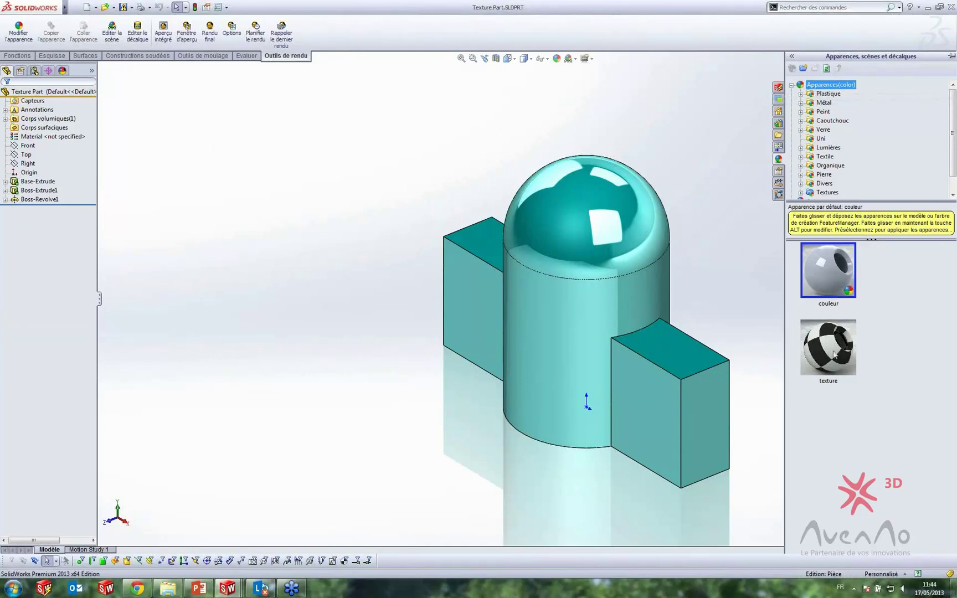
{"action": "mouse_move", "coordinate": [830, 355]}
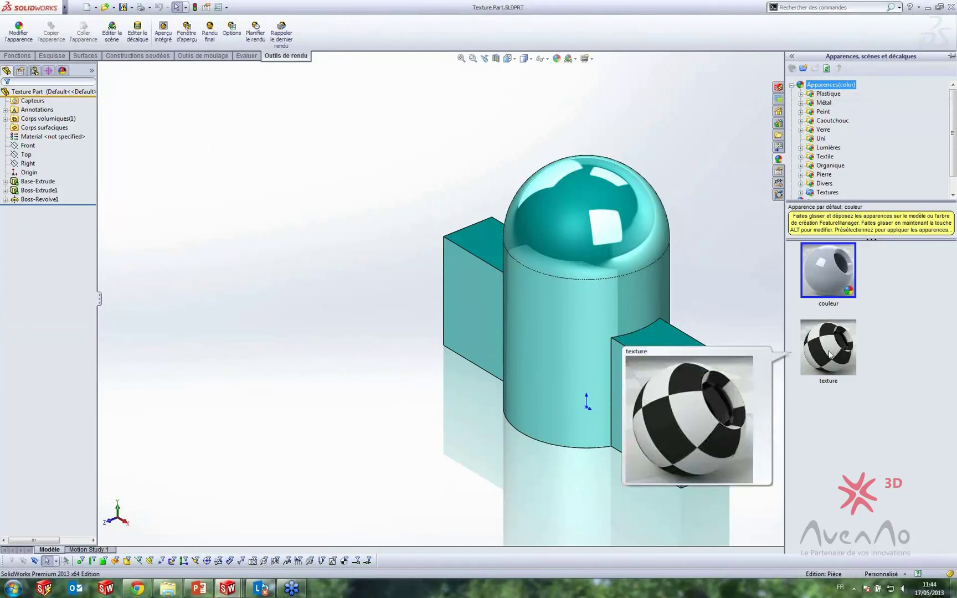
{"action": "left_click_drag", "start_coordinate": [829, 357], "coordinate": [580, 307]}
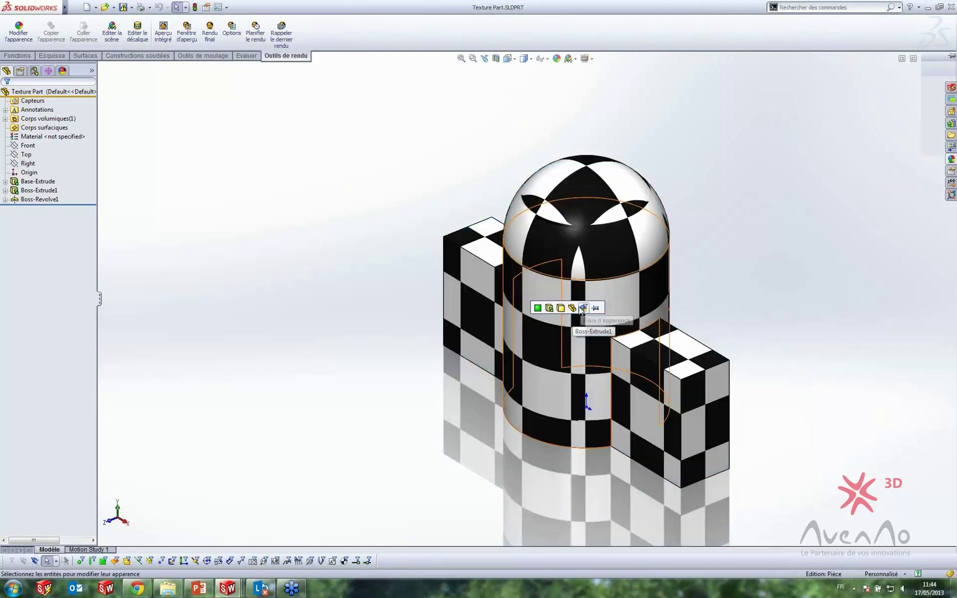
{"action": "left_click", "coordinate": [536, 309]}
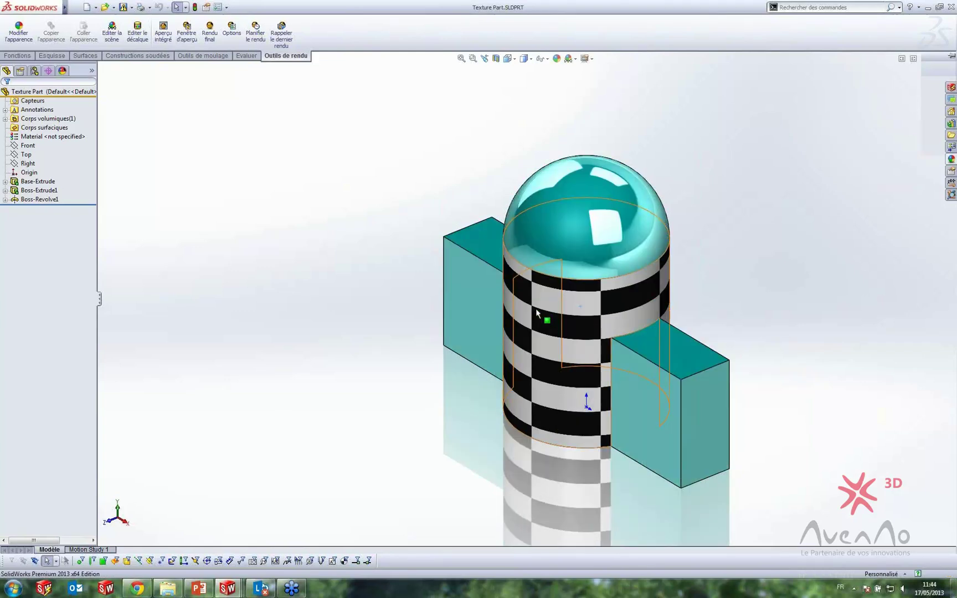
Step: Open the applied texture appearance for editing and display its advanced projection settings
{"action": "left_click", "coordinate": [63, 71]}
{"action": "left_click", "coordinate": [29, 131]}
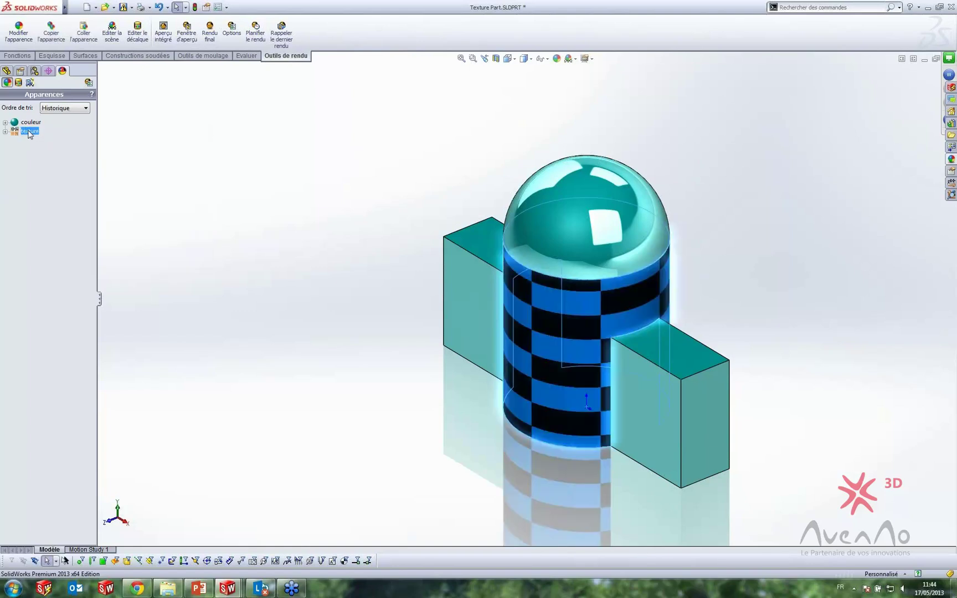
{"action": "right_click", "coordinate": [20, 133]}
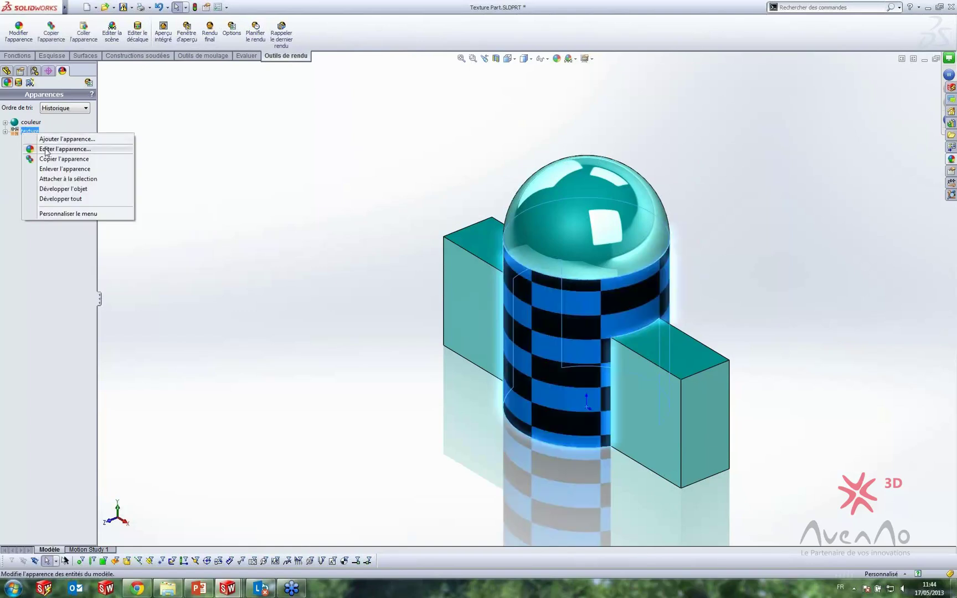
{"action": "left_click", "coordinate": [46, 149]}
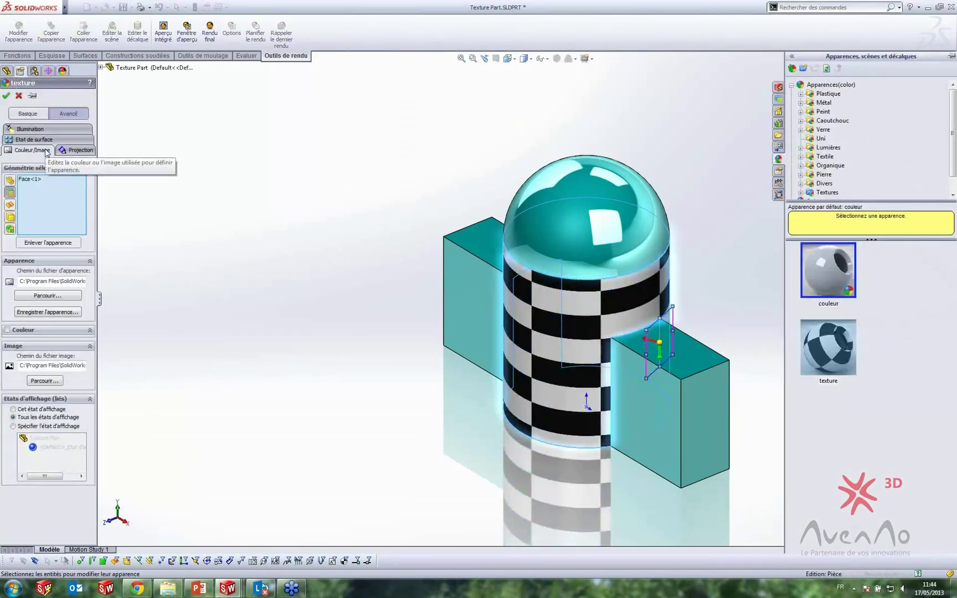
{"action": "left_click", "coordinate": [75, 154]}
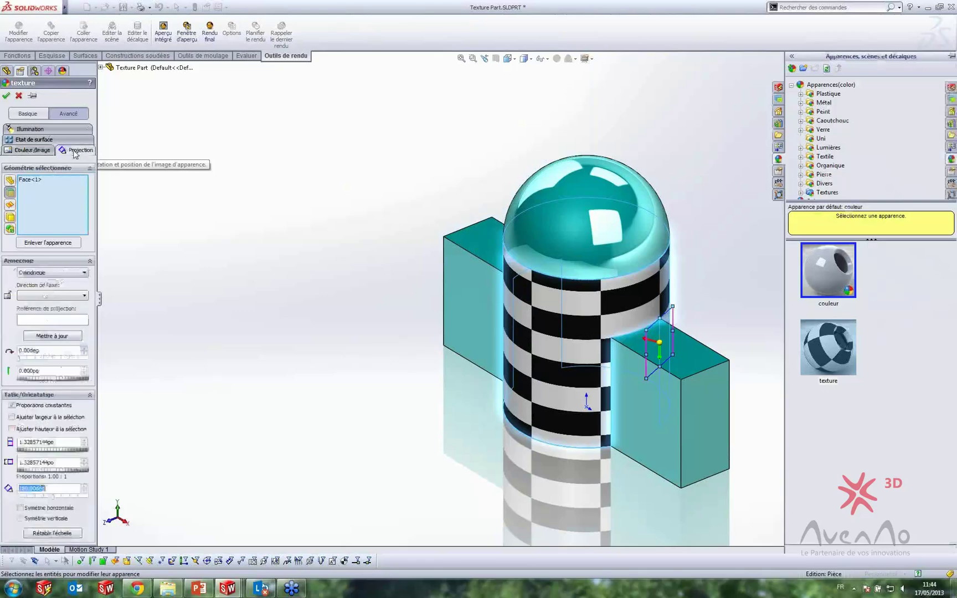
Step: Choose Cylindrique as the projection type for the texture on the cylindrical face and display the basic projection controls
{"action": "middle_click_drag", "start_coordinate": [717, 354], "coordinate": [630, 345]}
{"action": "scroll", "coordinate": [630, 346], "scroll_direction": "down", "scroll_amount": 3}
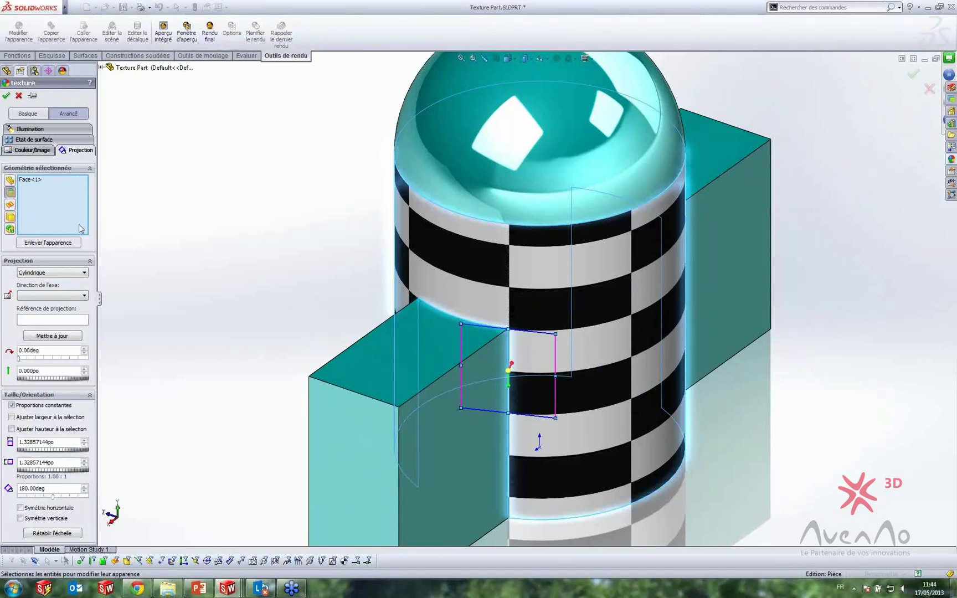
{"action": "left_click", "coordinate": [34, 180]}
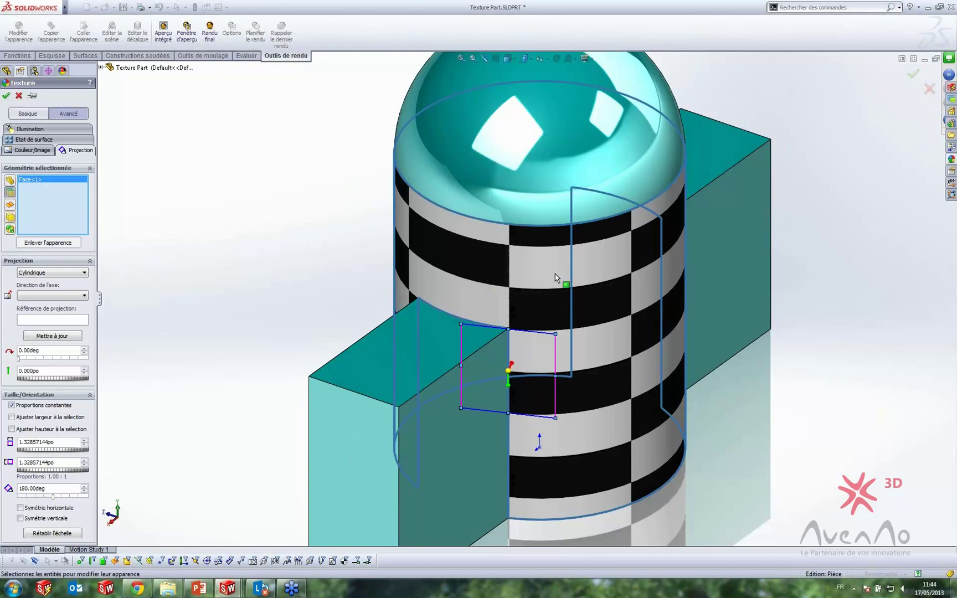
{"action": "mouse_move", "coordinate": [571, 316]}
{"action": "middle_mouse_down"}
{"action": "mouse_move", "coordinate": [540, 310]}
{"action": "mouse_move", "coordinate": [555, 311]}
{"action": "middle_mouse_up"}
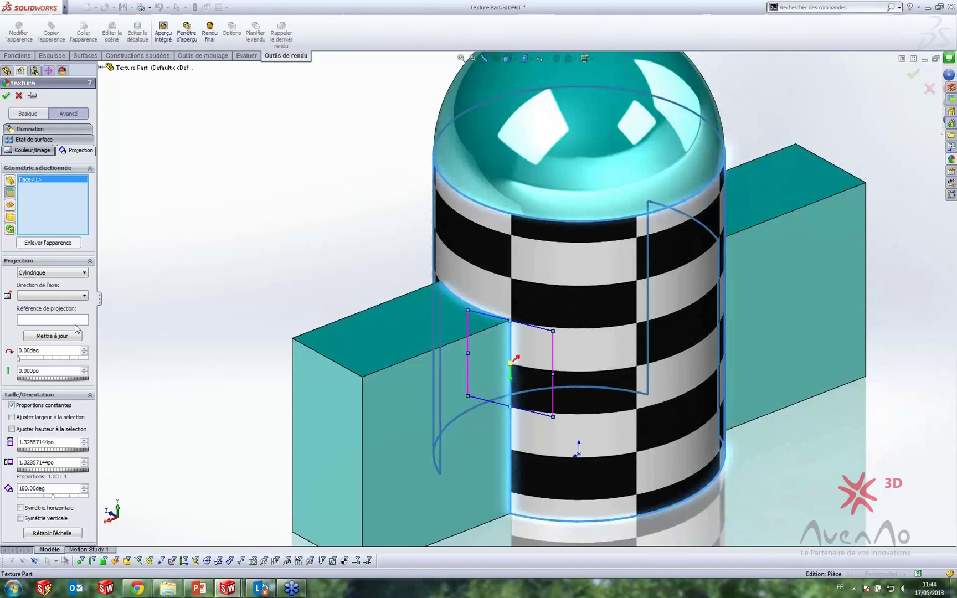
{"action": "left_click", "coordinate": [56, 273]}
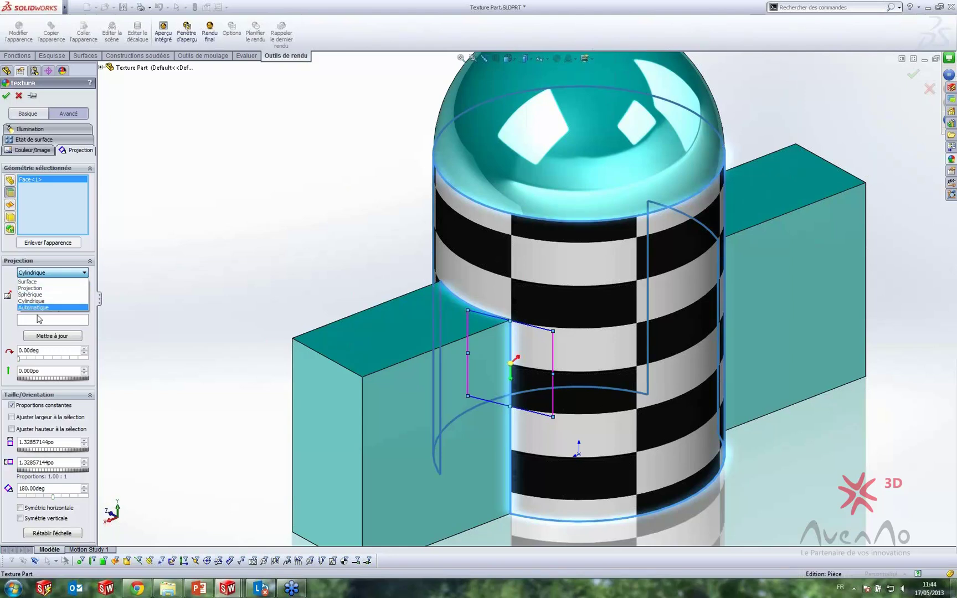
{"action": "left_click", "coordinate": [56, 301]}
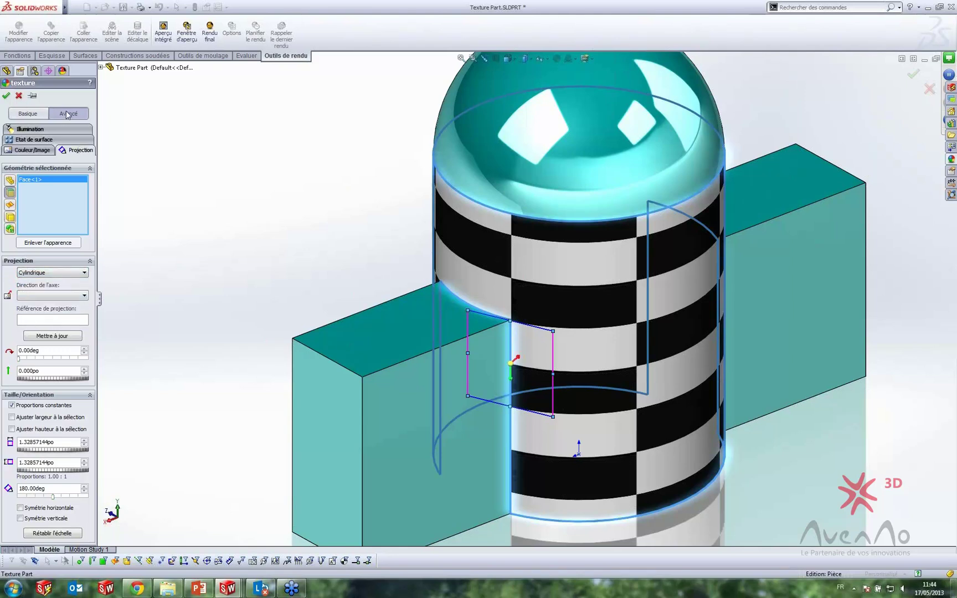
{"action": "left_click", "coordinate": [45, 113]}
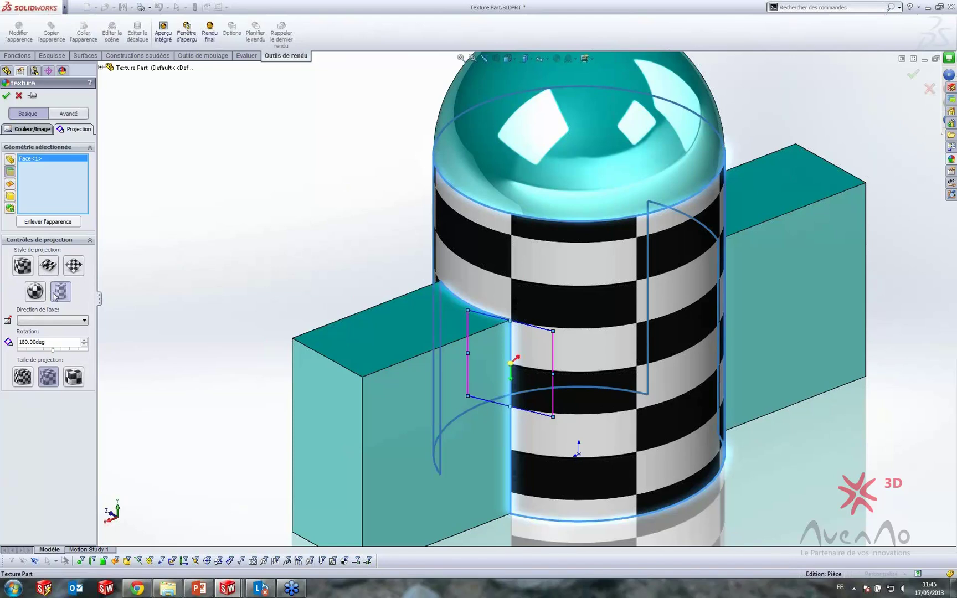
Step: Display the advanced projection settings and try YZ and ZX as the axis direction of the cylindrical texture
{"action": "left_click", "coordinate": [69, 114]}
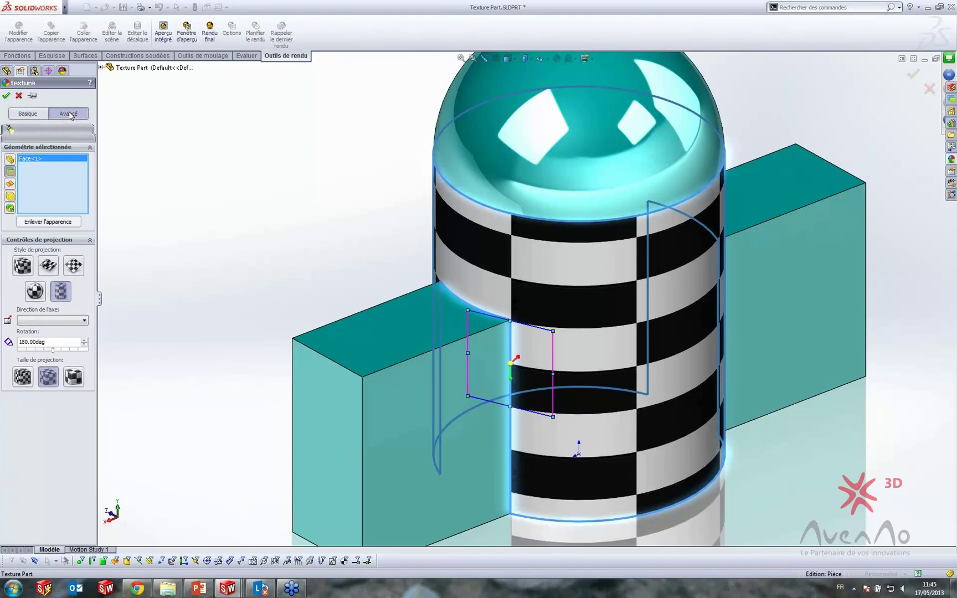
{"action": "left_click", "coordinate": [69, 296]}
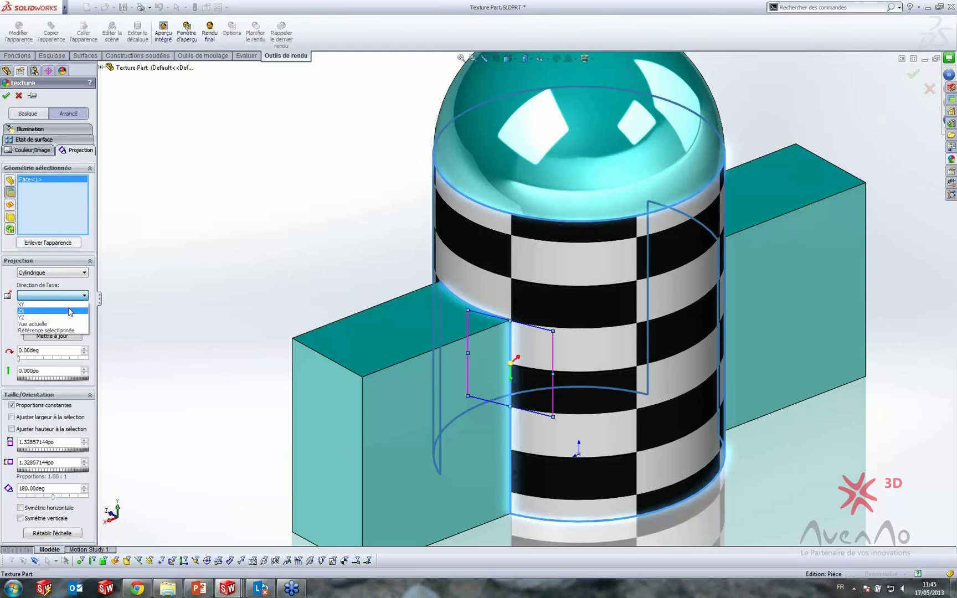
{"action": "left_click", "coordinate": [70, 318]}
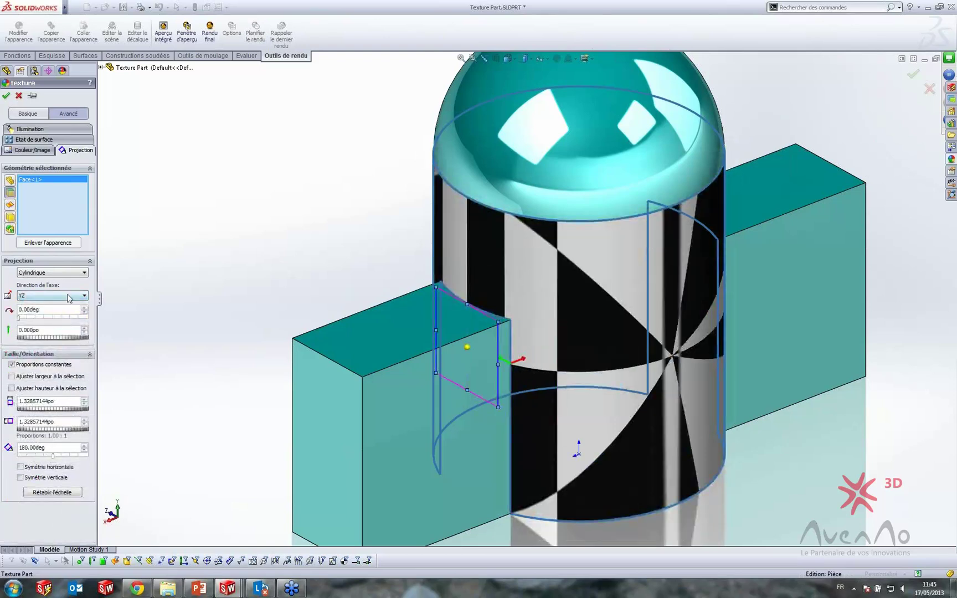
{"action": "left_click", "coordinate": [68, 295]}
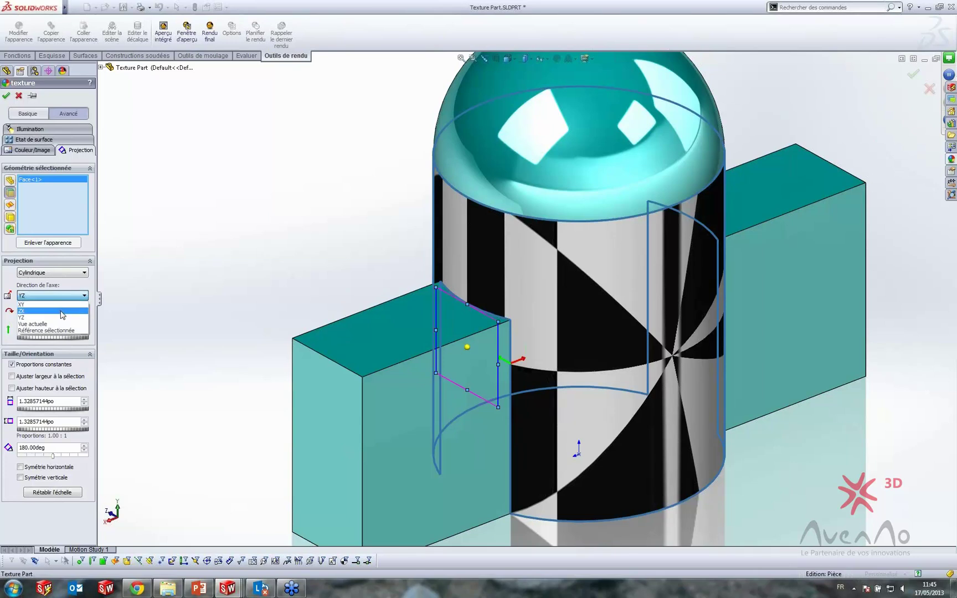
{"action": "left_click", "coordinate": [63, 313]}
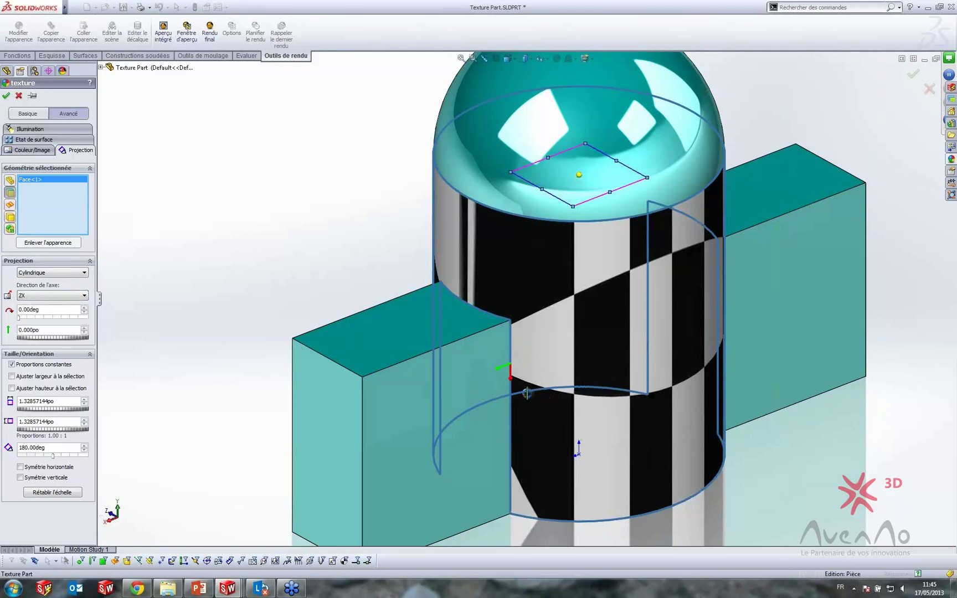
Step: Set the axis direction of the cylindrical face's texture projection to XY
{"action": "middle_click_drag", "start_coordinate": [527, 391], "coordinate": [546, 380]}
{"action": "left_click", "coordinate": [58, 295]}
{"action": "left_click", "coordinate": [39, 305]}
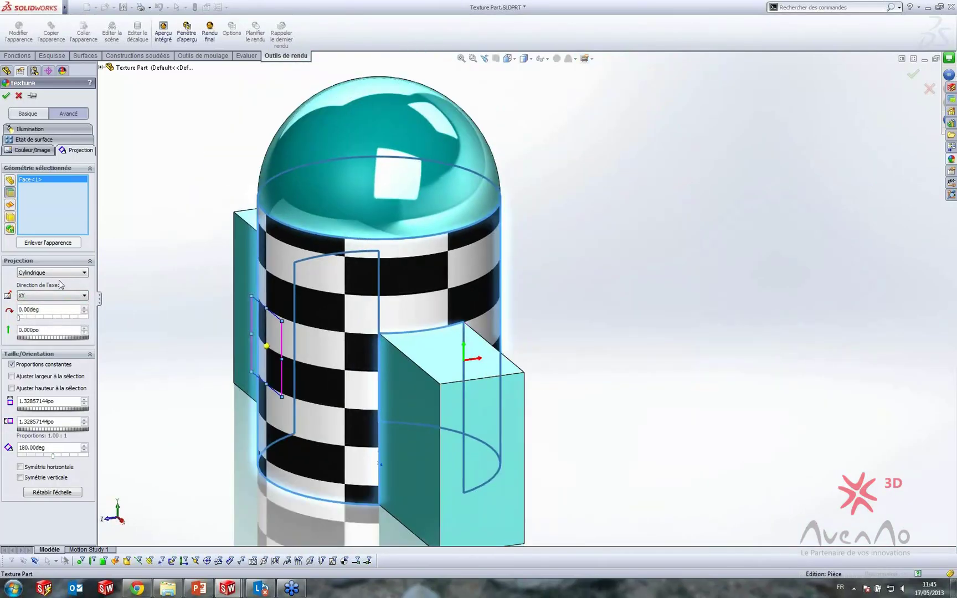
{"action": "middle_click_drag", "start_coordinate": [250, 339], "coordinate": [506, 277]}
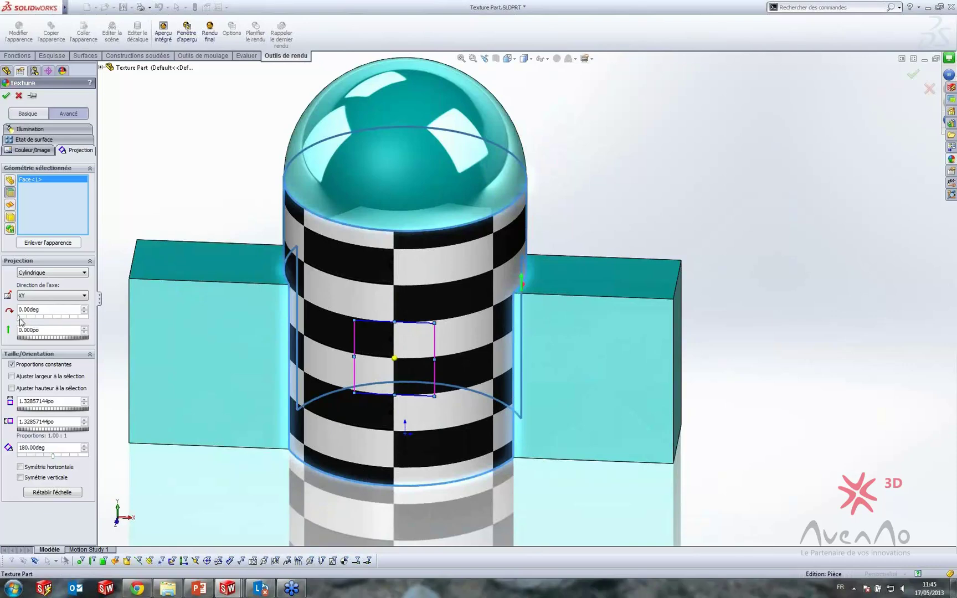
Step: Try rotating the texture around the cylinder's axis and shifting it along the axis
{"action": "mouse_move", "coordinate": [19, 319]}
{"action": "left_mouse_down"}
{"action": "mouse_move", "coordinate": [65, 319]}
{"action": "mouse_move", "coordinate": [17, 319]}
{"action": "mouse_move", "coordinate": [27, 338]}
{"action": "mouse_move", "coordinate": [43, 337]}
{"action": "mouse_move", "coordinate": [28, 338]}
{"action": "left_mouse_up"}
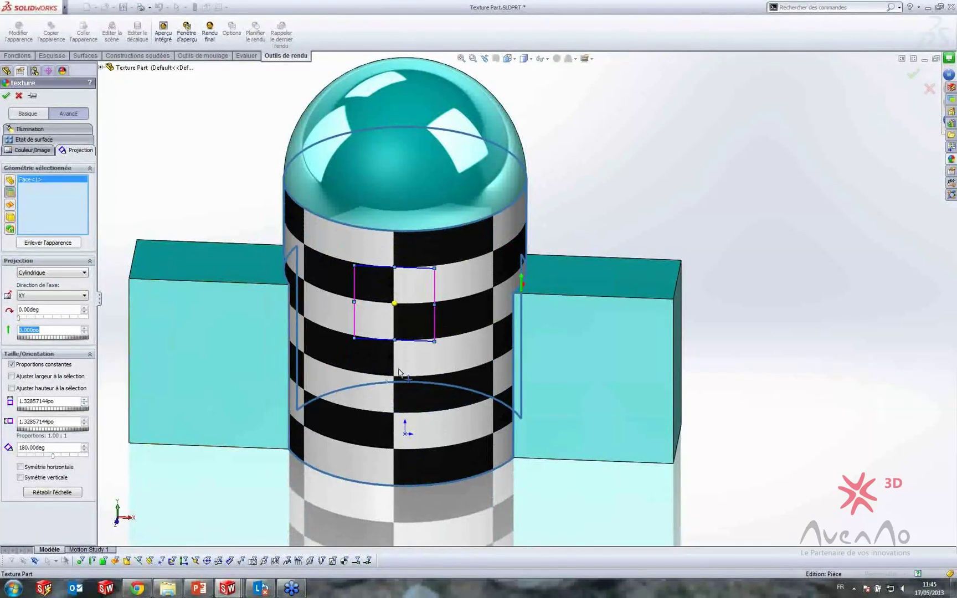
{"action": "middle_click_drag", "start_coordinate": [415, 336], "coordinate": [423, 307]}
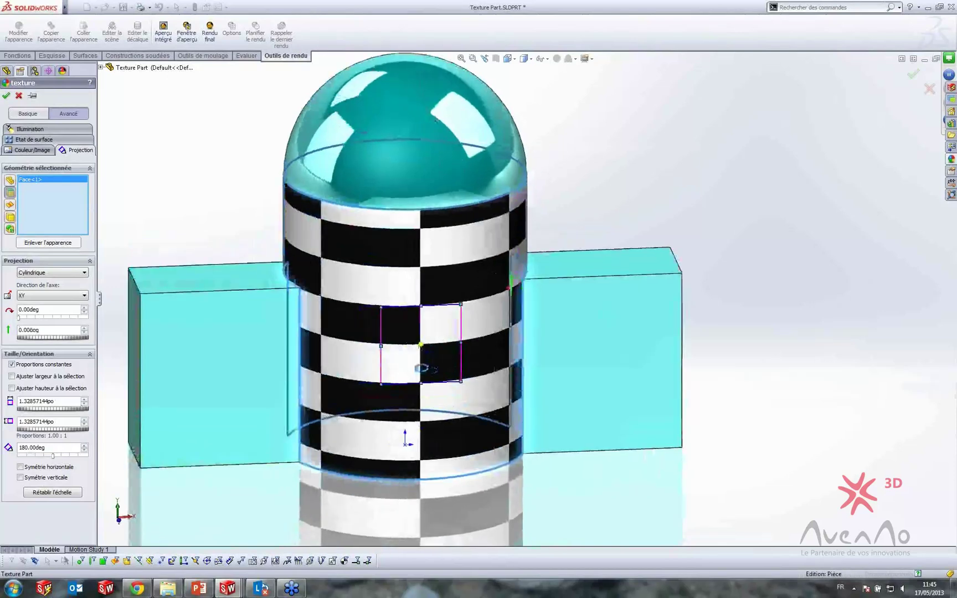
{"action": "middle_click_drag", "start_coordinate": [421, 368], "coordinate": [411, 375]}
{"action": "scroll", "coordinate": [396, 383], "scroll_direction": "down", "scroll_amount": 1}
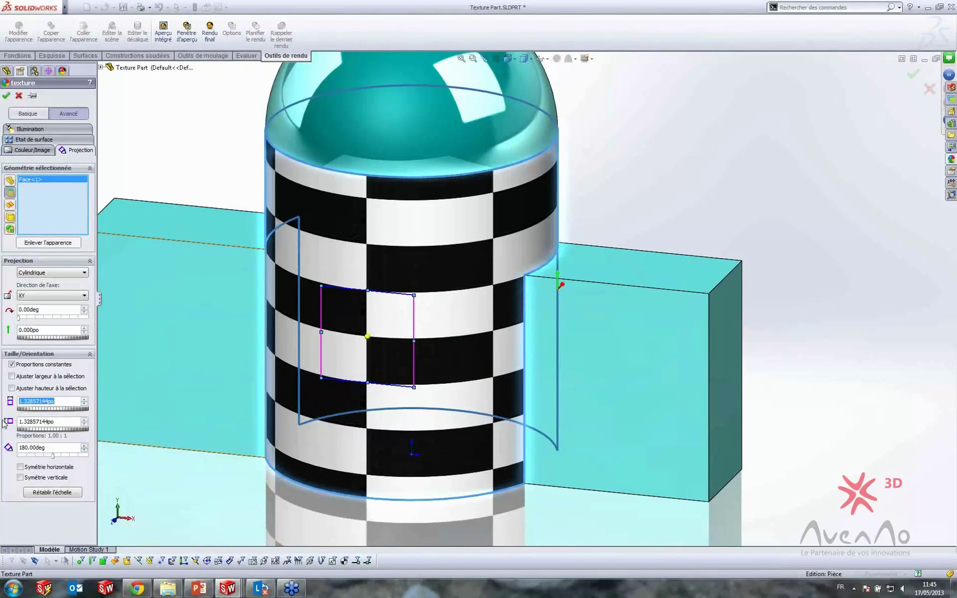
Step: Accept the cylindrical texture projection and set the document units to MMGS
{"action": "left_click", "coordinate": [5, 97]}
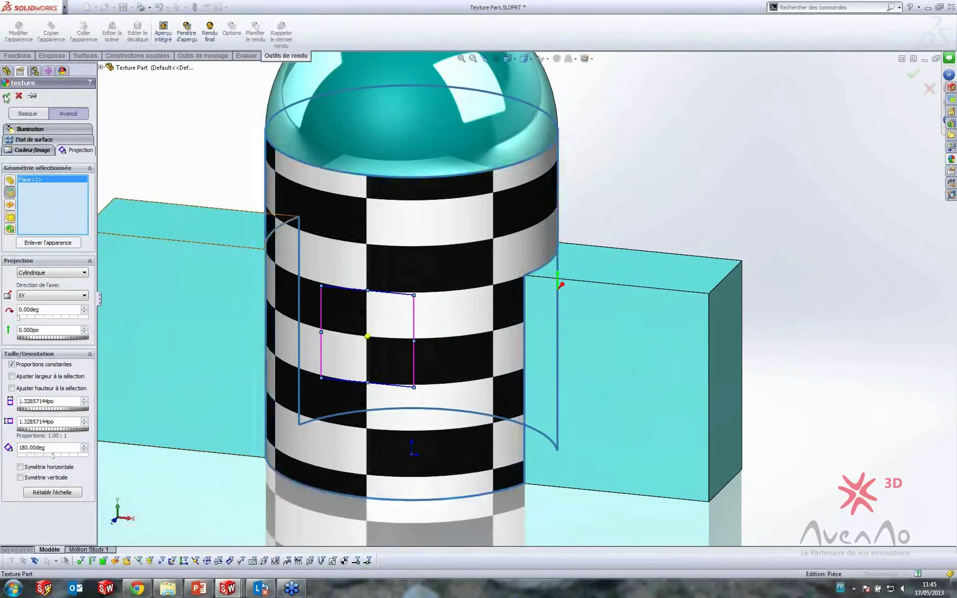
{"action": "left_click", "coordinate": [886, 574]}
{"action": "left_click", "coordinate": [841, 525]}
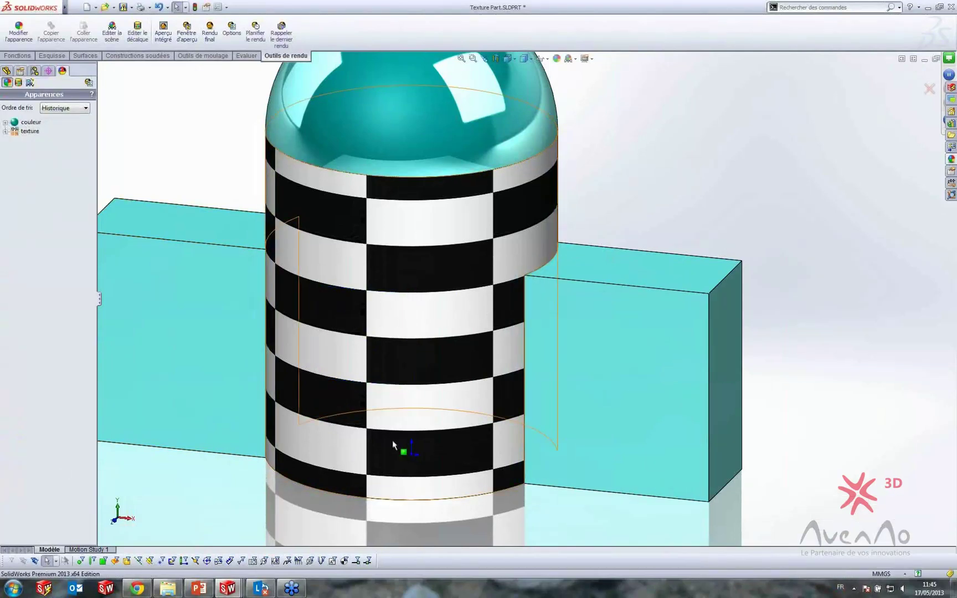
Step: Reopen the cylinder's texture appearance, turn off constant proportions, and set its width to 10 mm and height to 30 mm
{"action": "right_click", "coordinate": [20, 132]}
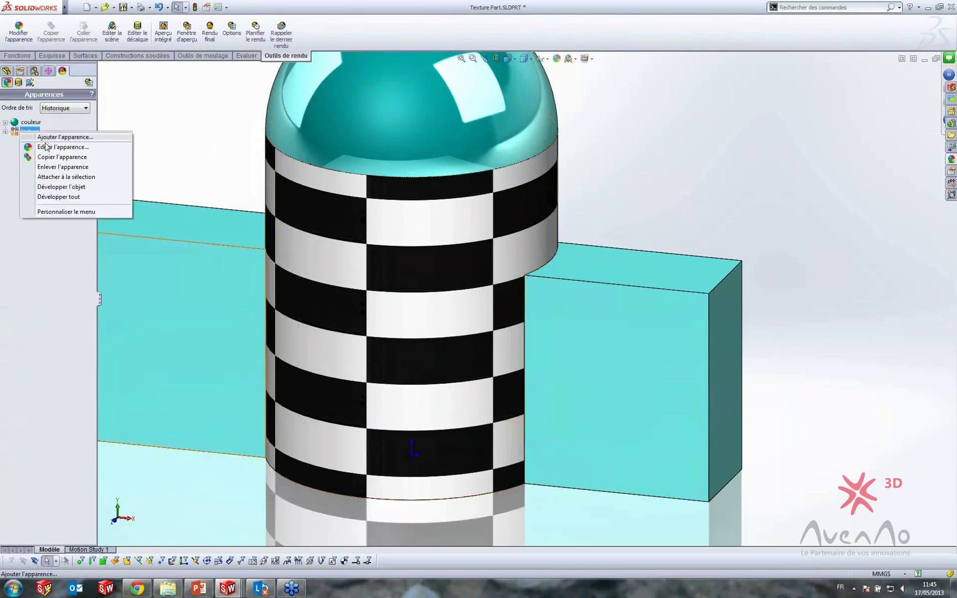
{"action": "left_click", "coordinate": [50, 140]}
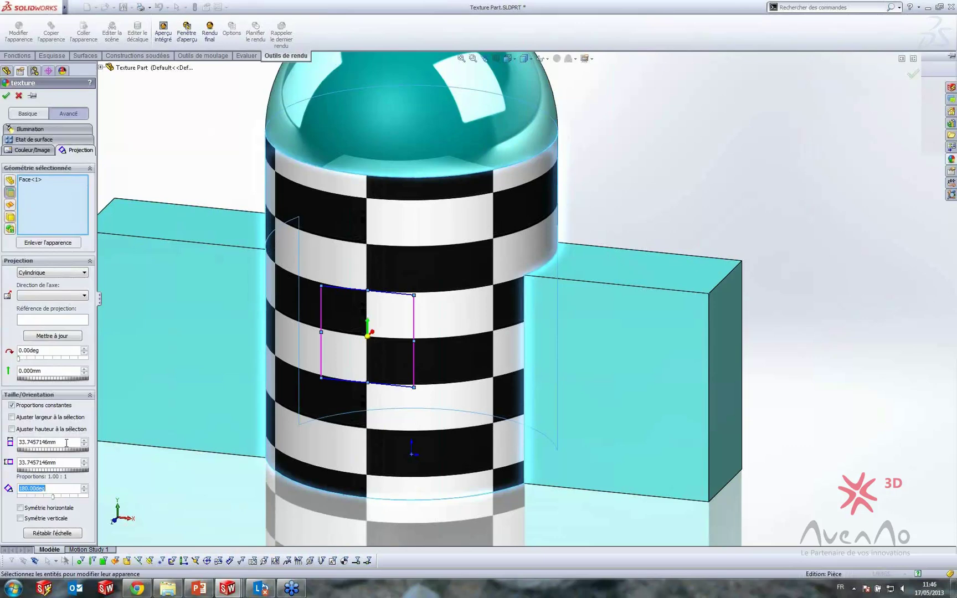
{"action": "left_click", "coordinate": [66, 441]}
{"action": "left_click_drag", "start_coordinate": [45, 450], "coordinate": [42, 451]}
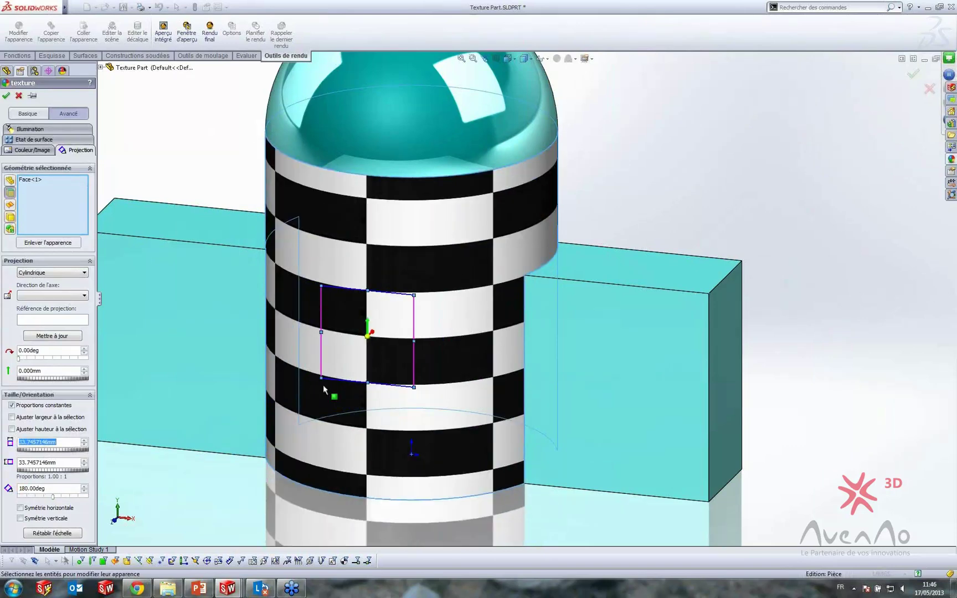
{"action": "left_click", "coordinate": [12, 406]}
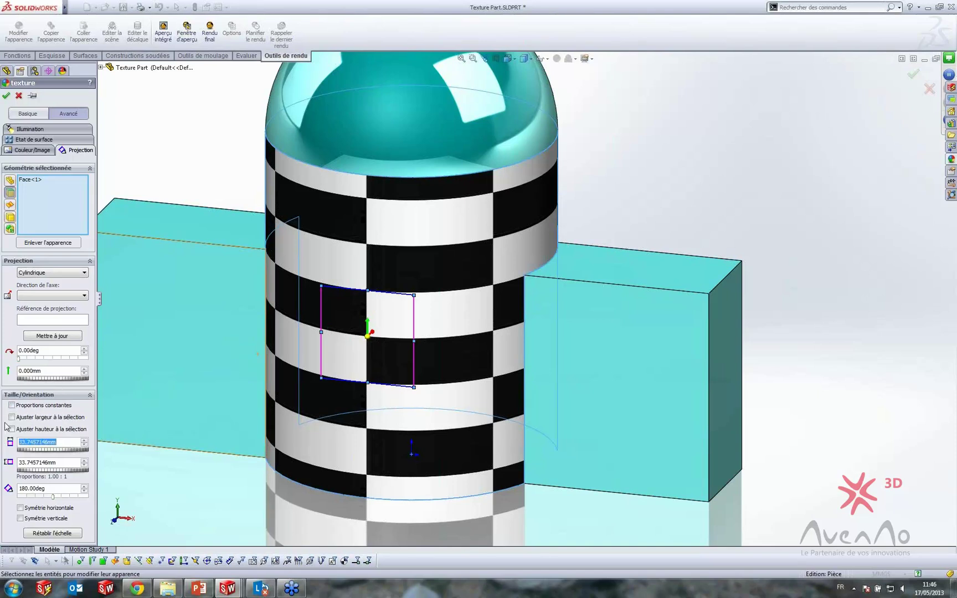
{"action": "double_click", "coordinate": [61, 462]}
{"action": "type", "text": "320"}
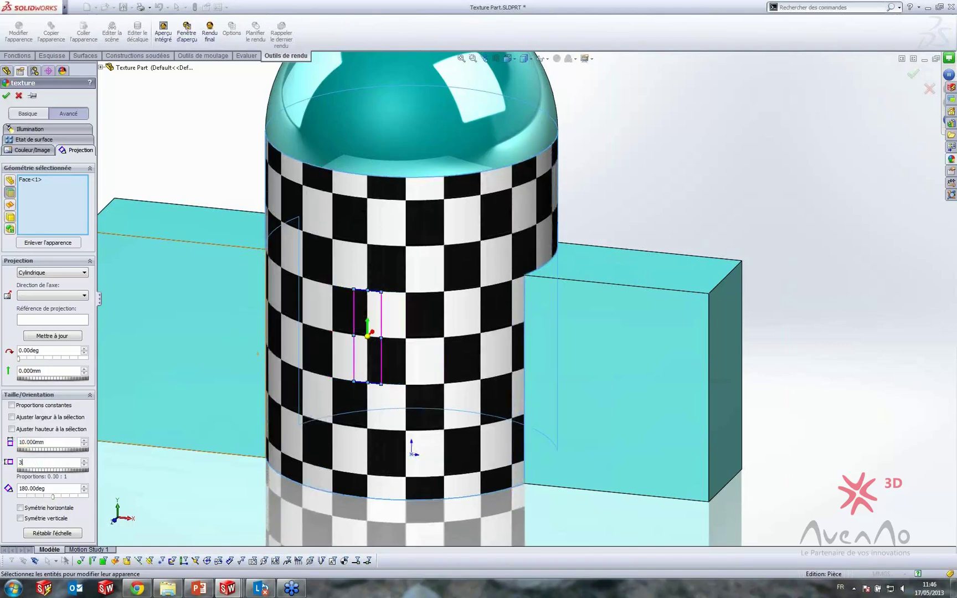
{"action": "key", "text": "ctrl+1"}
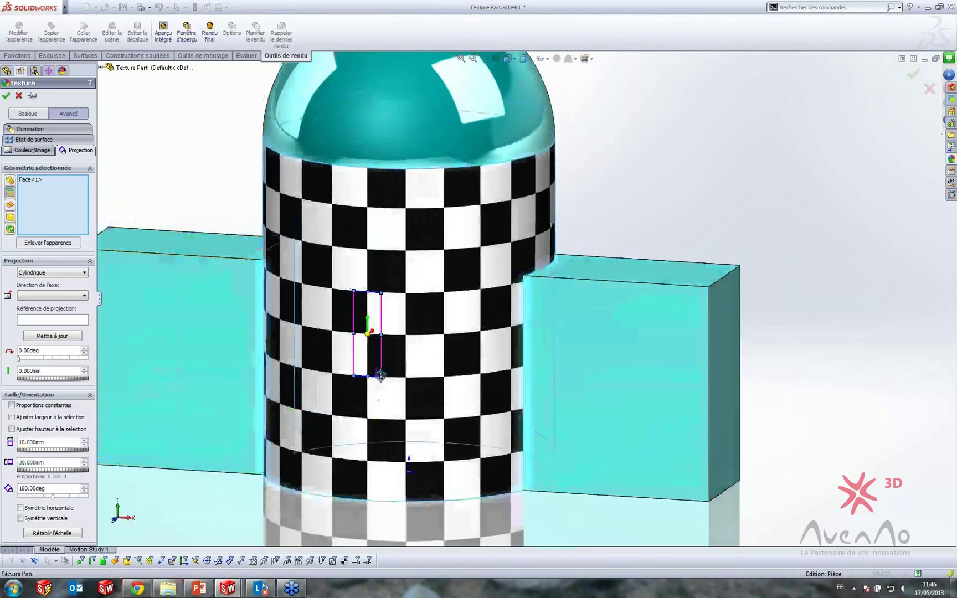
{"action": "key", "text": "ctrl+7"}
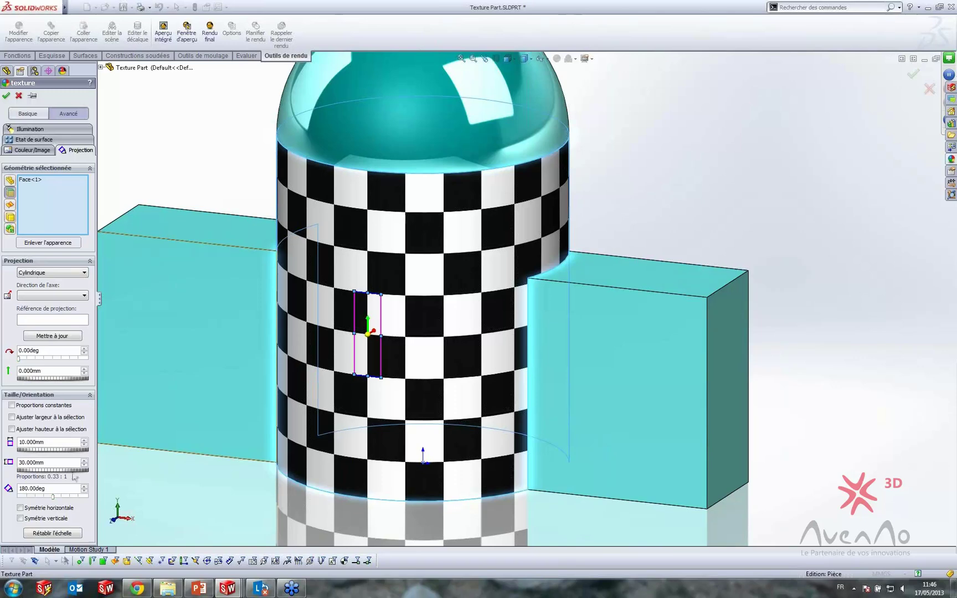
Step: Try tilting the cylinder's texture to about 193 degrees, then restore the rotation to 180 degrees
{"action": "left_click_drag", "start_coordinate": [53, 496], "coordinate": [57, 499]}
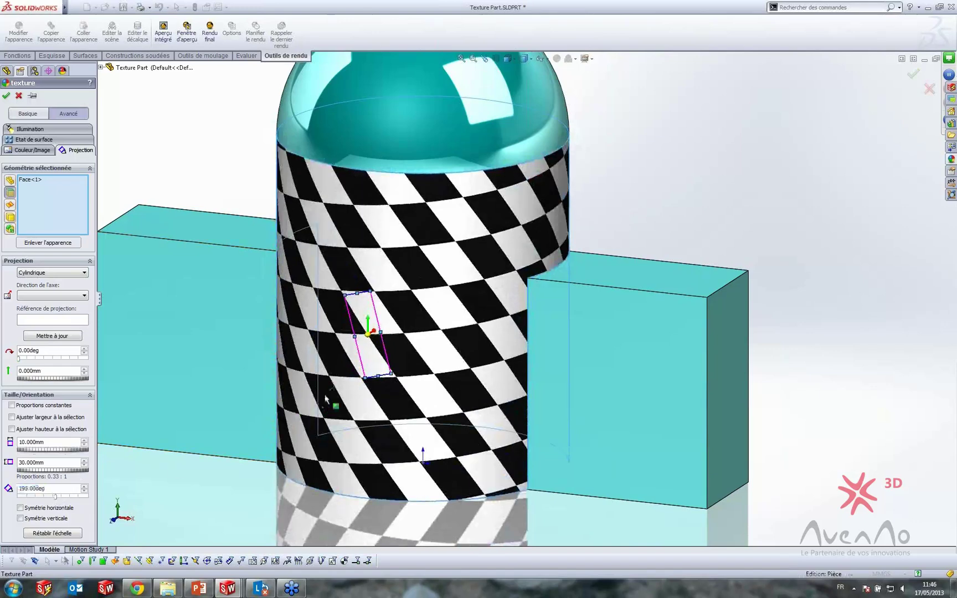
{"action": "middle_click_drag", "start_coordinate": [335, 396], "coordinate": [352, 384]}
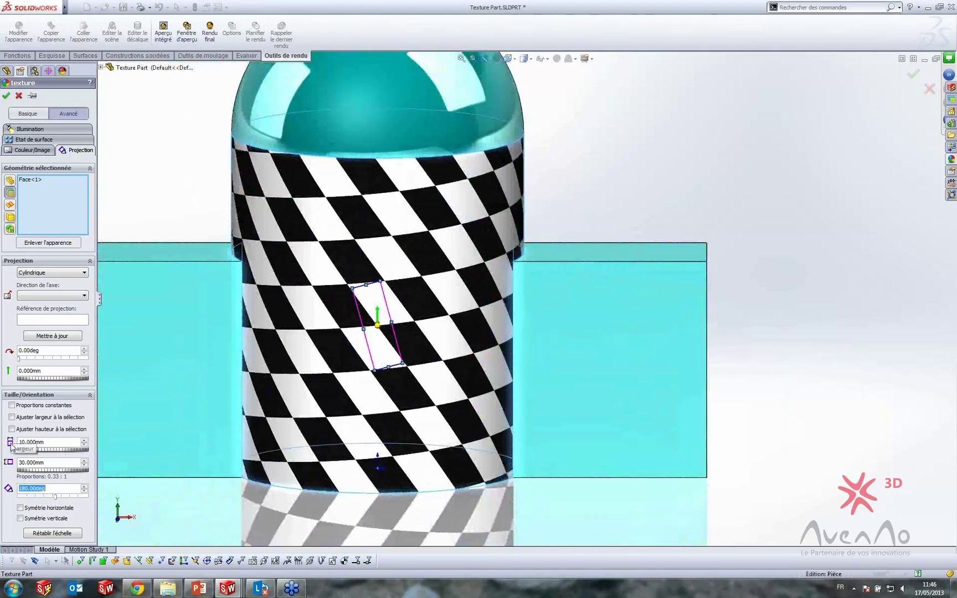
{"action": "left_click", "coordinate": [67, 463]}
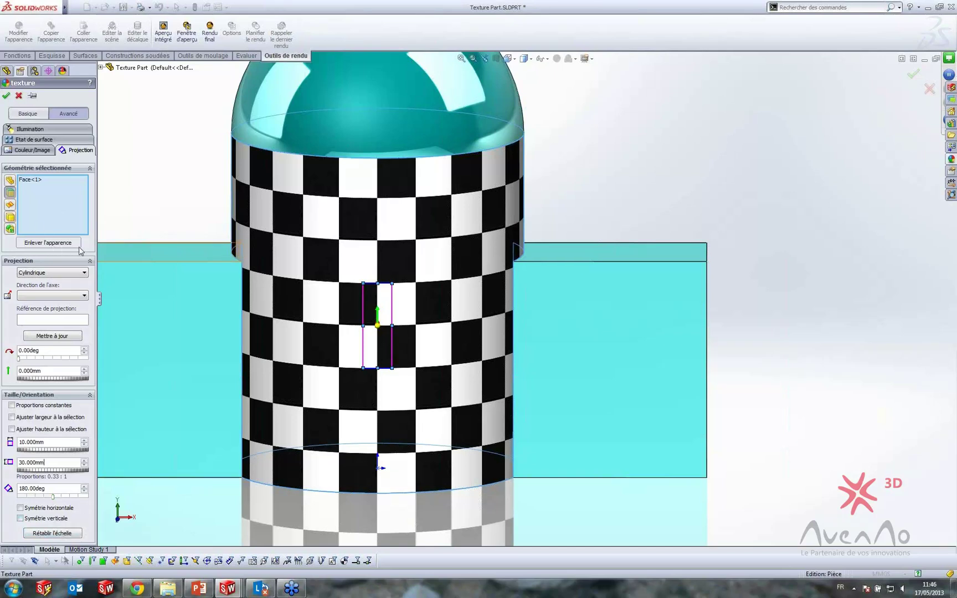
Step: Accept the cylinder's texture and apply the default checkered texture only to the adjacent block's planar front face
{"action": "left_click", "coordinate": [6, 96]}
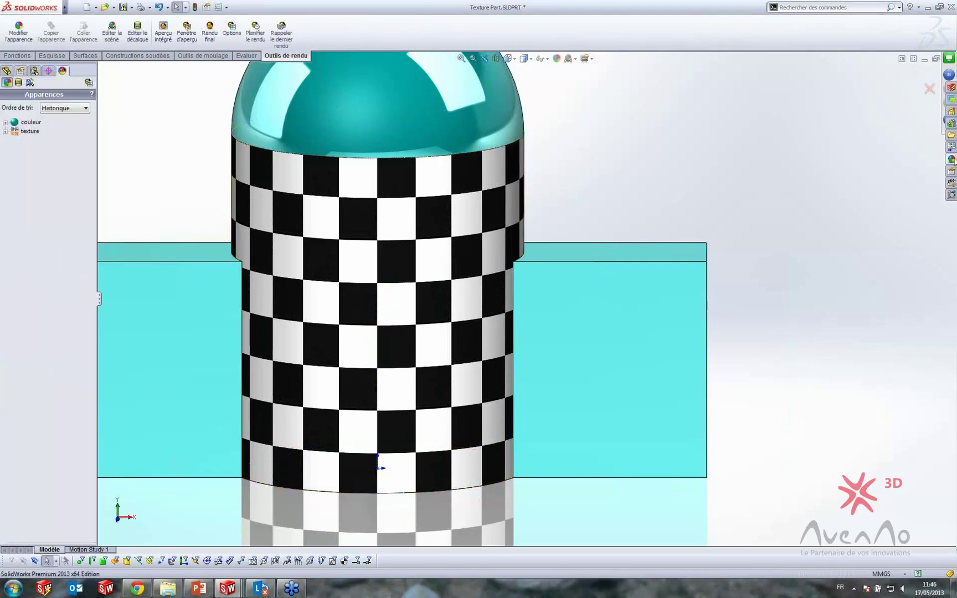
{"action": "left_click", "coordinate": [951, 159]}
{"action": "left_click_drag", "start_coordinate": [822, 349], "coordinate": [611, 347]}
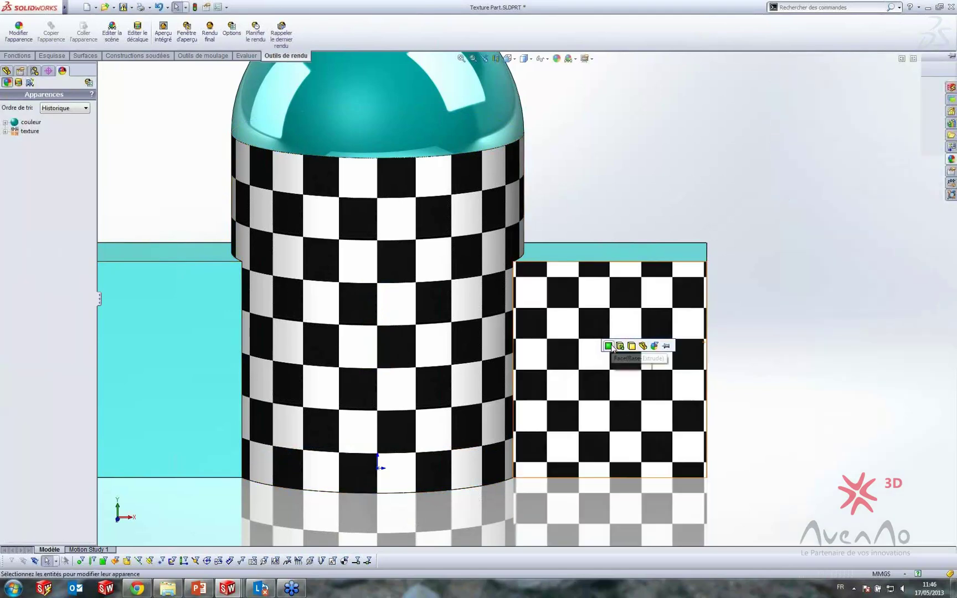
{"action": "left_click", "coordinate": [609, 346]}
Step: Open the block face's texture appearance for editing and display its projection settings
{"action": "left_click", "coordinate": [609, 334]}
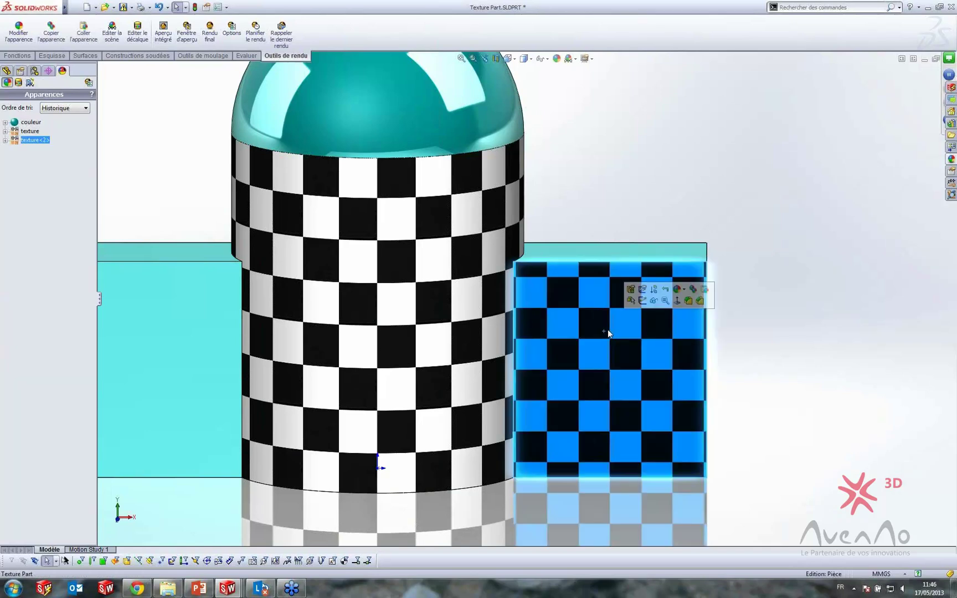
{"action": "left_click", "coordinate": [681, 289]}
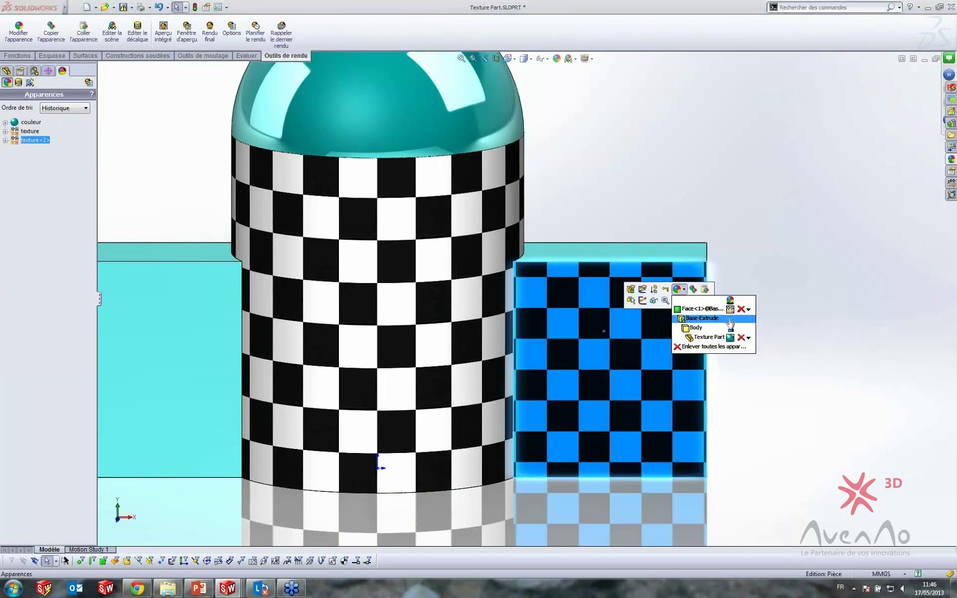
{"action": "left_click", "coordinate": [730, 308]}
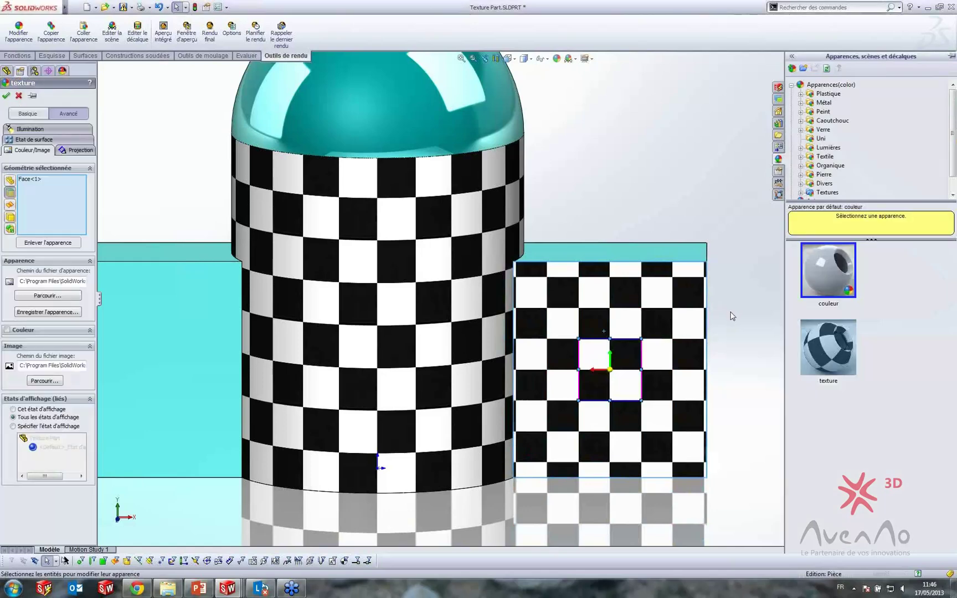
{"action": "left_click", "coordinate": [81, 152]}
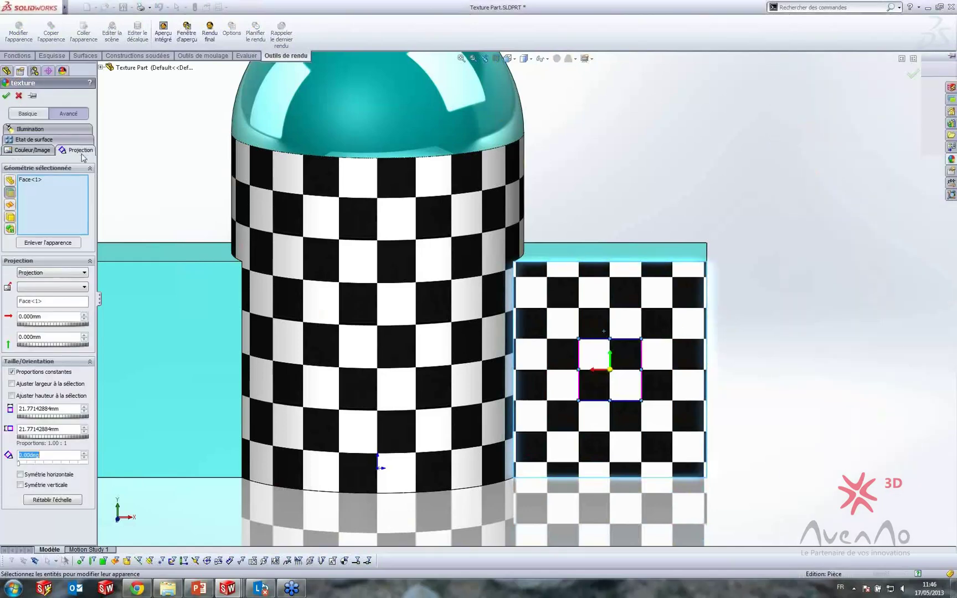
Step: Set the block face's texture to the Projection type with XY as its projection direction
{"action": "left_click", "coordinate": [42, 275]}
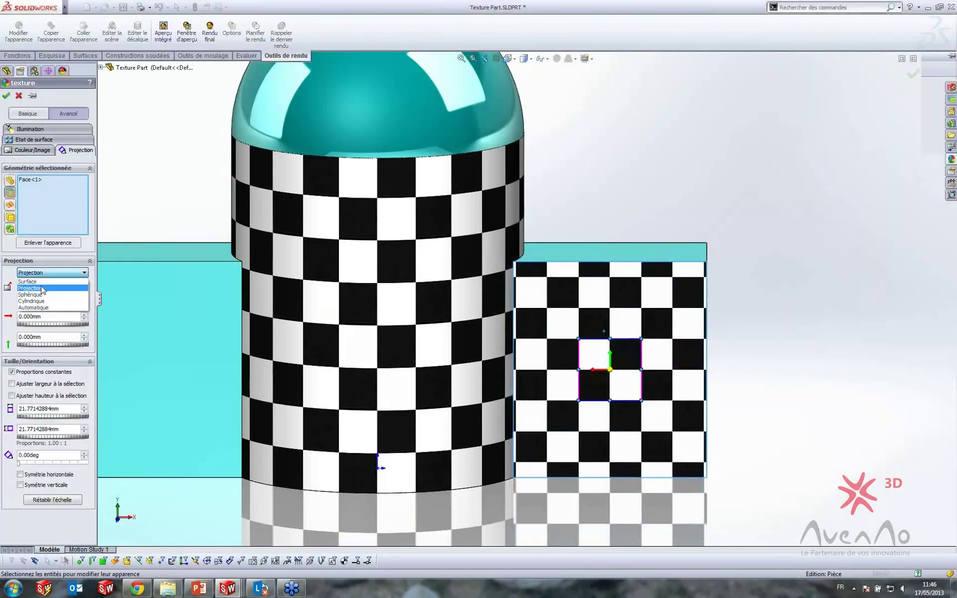
{"action": "left_click", "coordinate": [46, 289]}
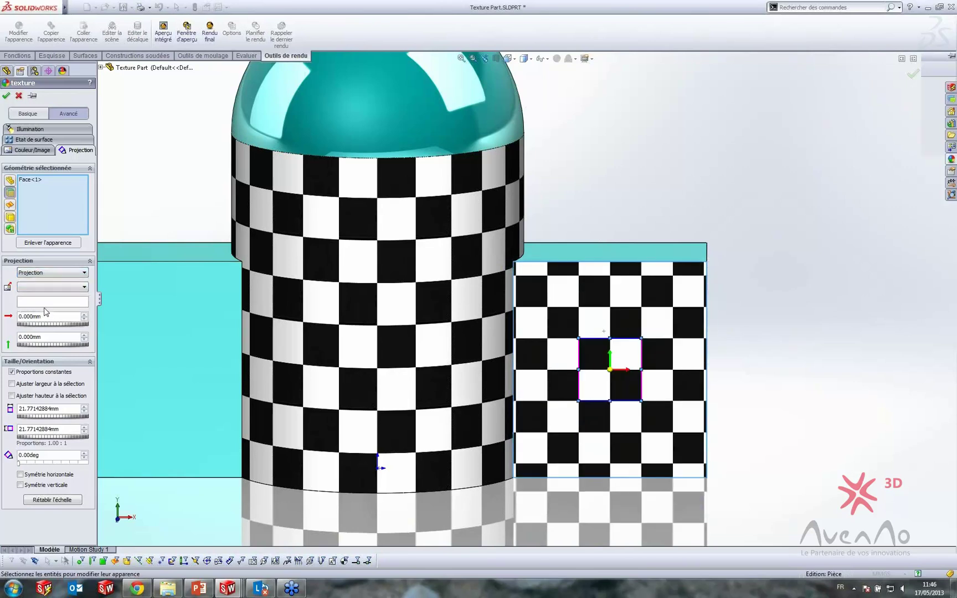
{"action": "left_click", "coordinate": [47, 286]}
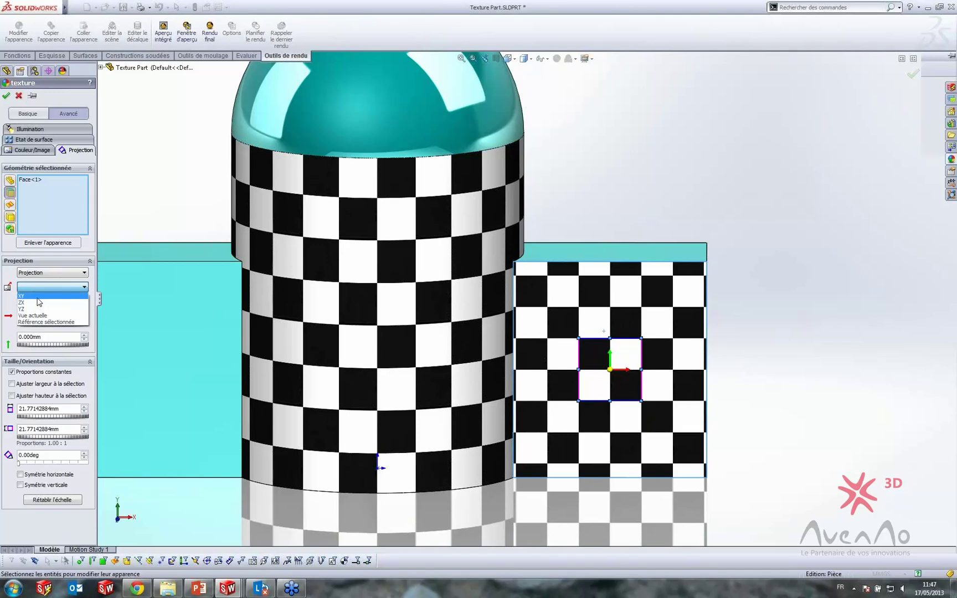
{"action": "left_click", "coordinate": [39, 296]}
{"action": "scroll", "coordinate": [603, 385], "scroll_direction": "down", "scroll_amount": 3}
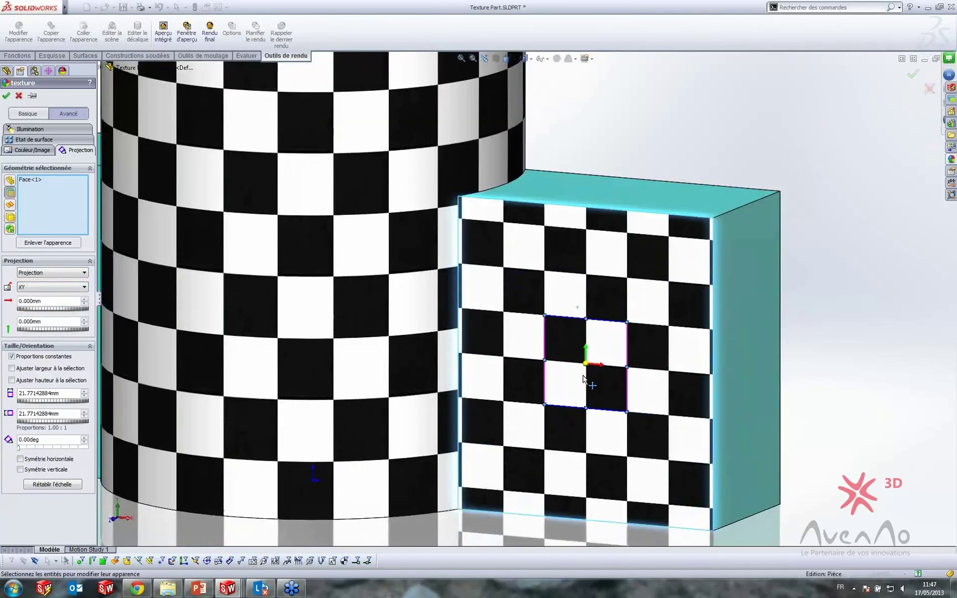
Step: Resize the block face's texture by its corner handle and set its size to 20 mm with constant proportions
{"action": "mouse_move", "coordinate": [625, 320]}
{"action": "left_mouse_down"}
{"action": "mouse_move", "coordinate": [651, 280]}
{"action": "mouse_move", "coordinate": [611, 333]}
{"action": "mouse_move", "coordinate": [602, 325]}
{"action": "mouse_move", "coordinate": [640, 301]}
{"action": "mouse_move", "coordinate": [617, 330]}
{"action": "left_mouse_up"}
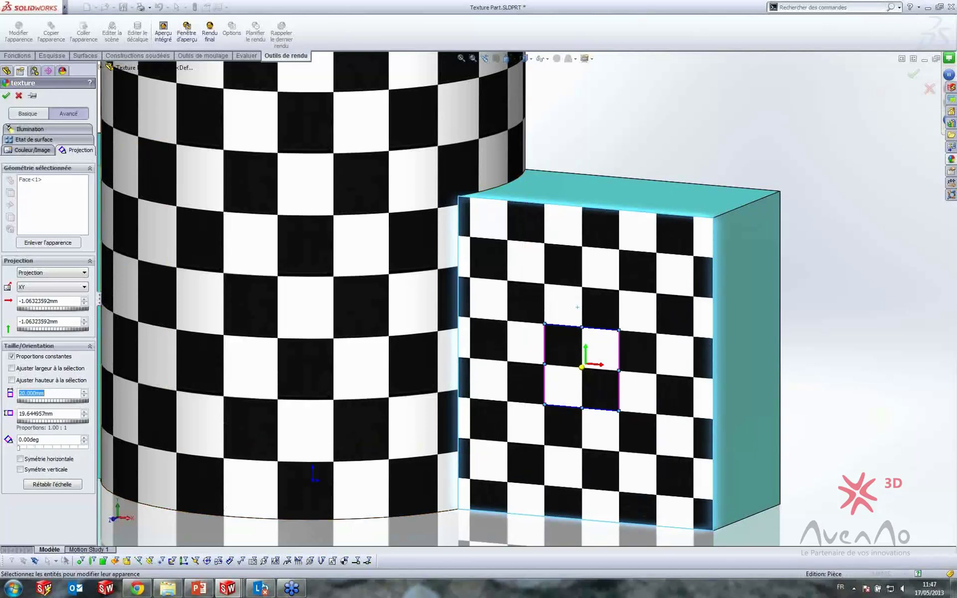
{"action": "key", "text": "Tab"}
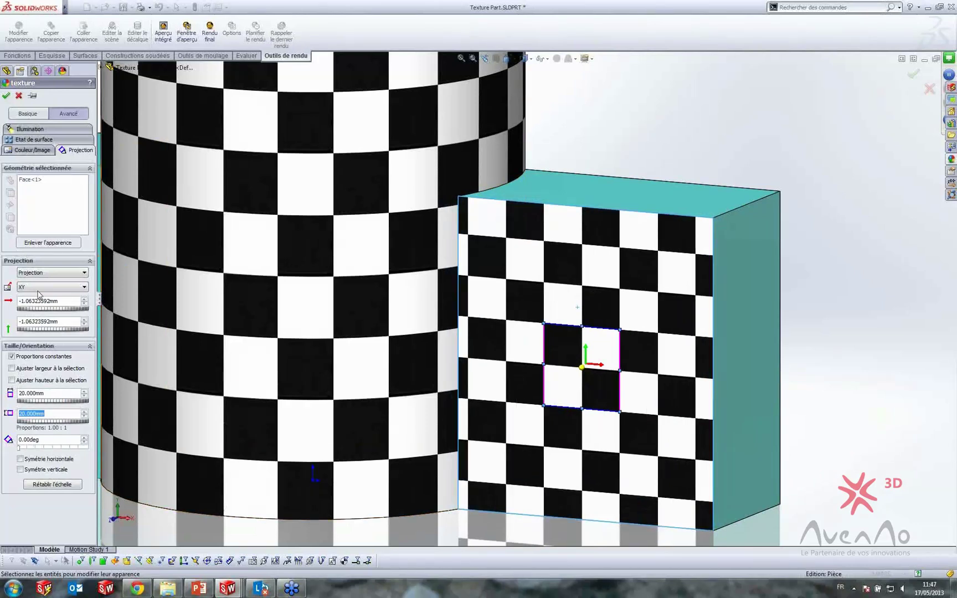
Step: Set the block face texture's projection direction to the current view (Vue actuelle) from an oblique angle and accept the appearance
{"action": "left_click", "coordinate": [44, 272]}
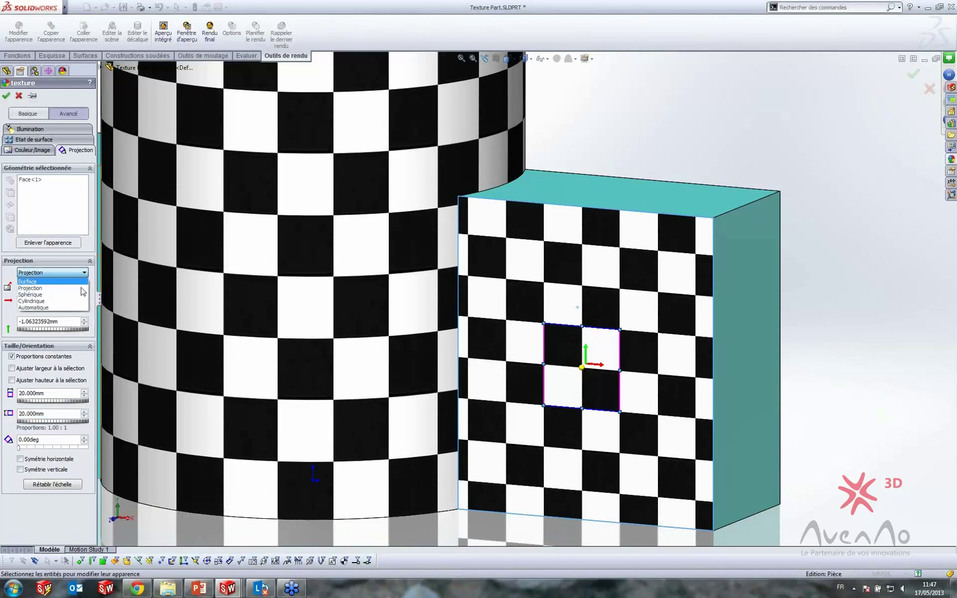
{"action": "left_click", "coordinate": [42, 289]}
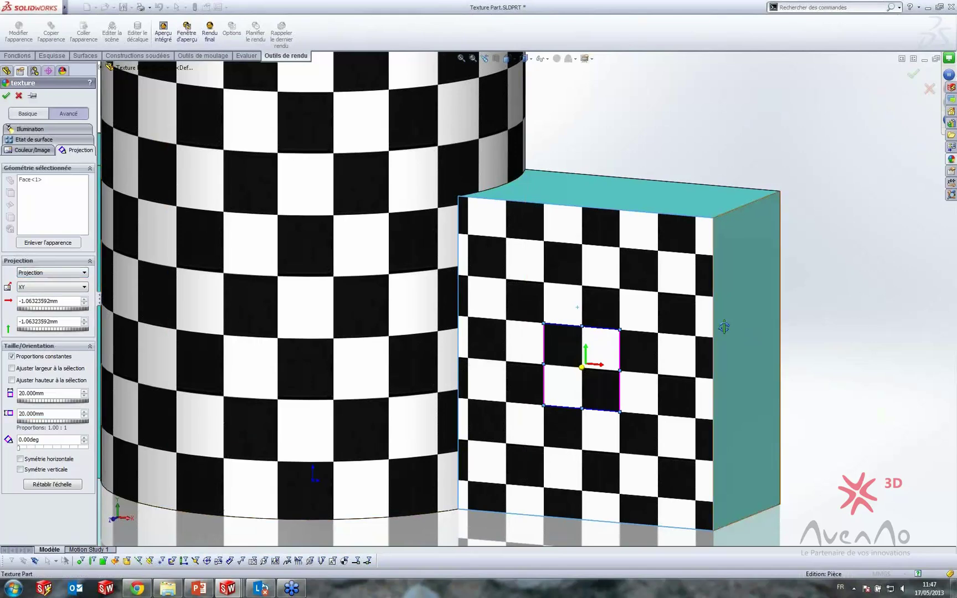
{"action": "middle_click_drag", "start_coordinate": [723, 327], "coordinate": [730, 377]}
{"action": "left_click", "coordinate": [51, 286]}
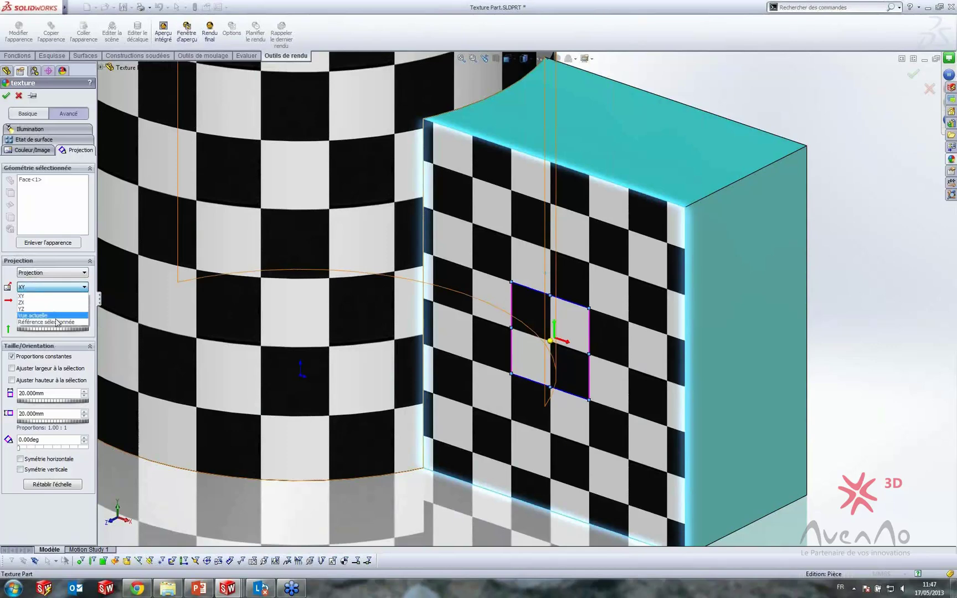
{"action": "left_click", "coordinate": [54, 315]}
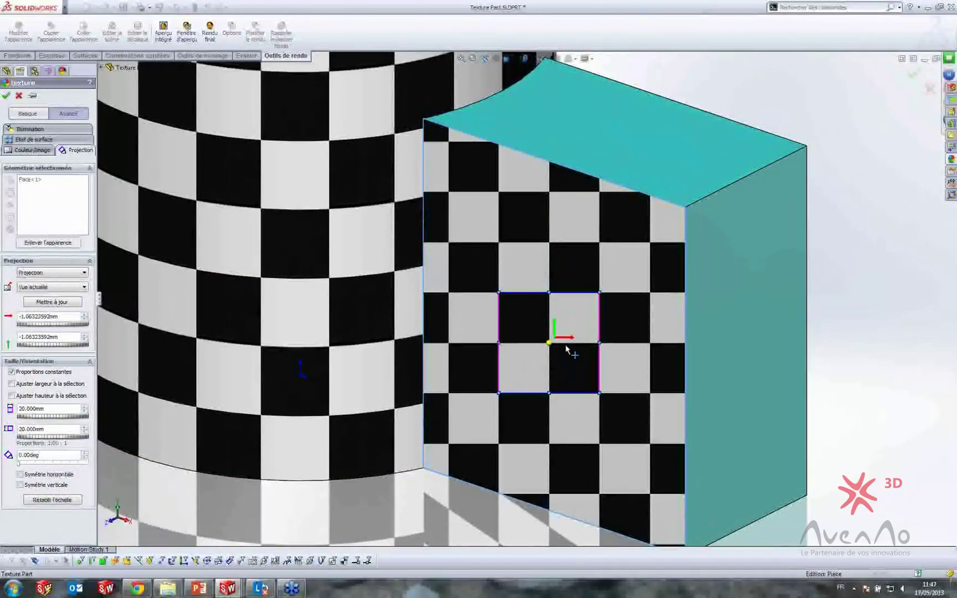
{"action": "mouse_move", "coordinate": [561, 352]}
{"action": "middle_mouse_down"}
{"action": "mouse_move", "coordinate": [630, 320]}
{"action": "mouse_move", "coordinate": [677, 274]}
{"action": "mouse_move", "coordinate": [647, 279]}
{"action": "mouse_move", "coordinate": [554, 338]}
{"action": "mouse_move", "coordinate": [556, 349]}
{"action": "mouse_move", "coordinate": [502, 358]}
{"action": "mouse_move", "coordinate": [555, 347]}
{"action": "middle_mouse_up"}
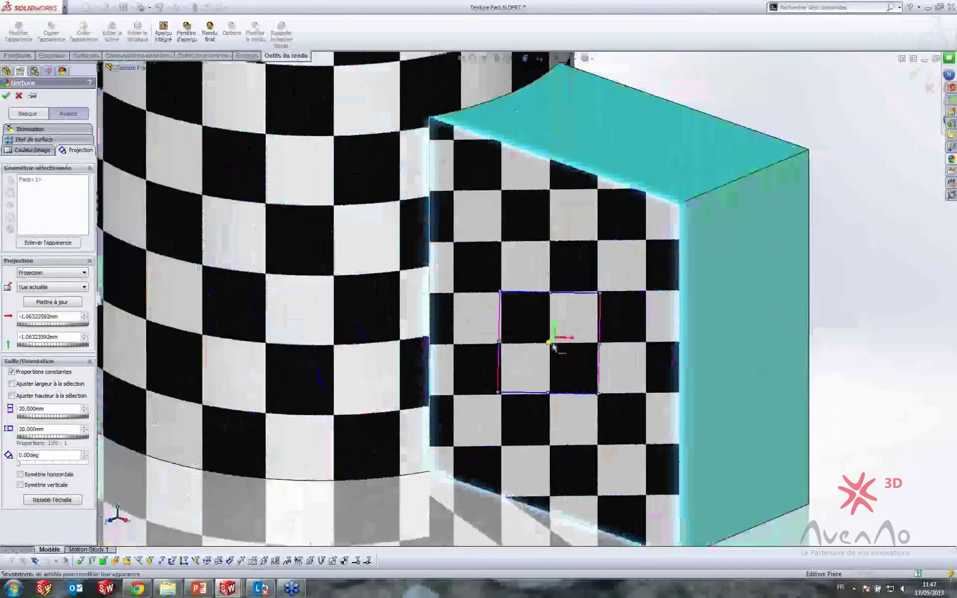
{"action": "scroll", "coordinate": [553, 344], "scroll_direction": "up", "scroll_amount": 1}
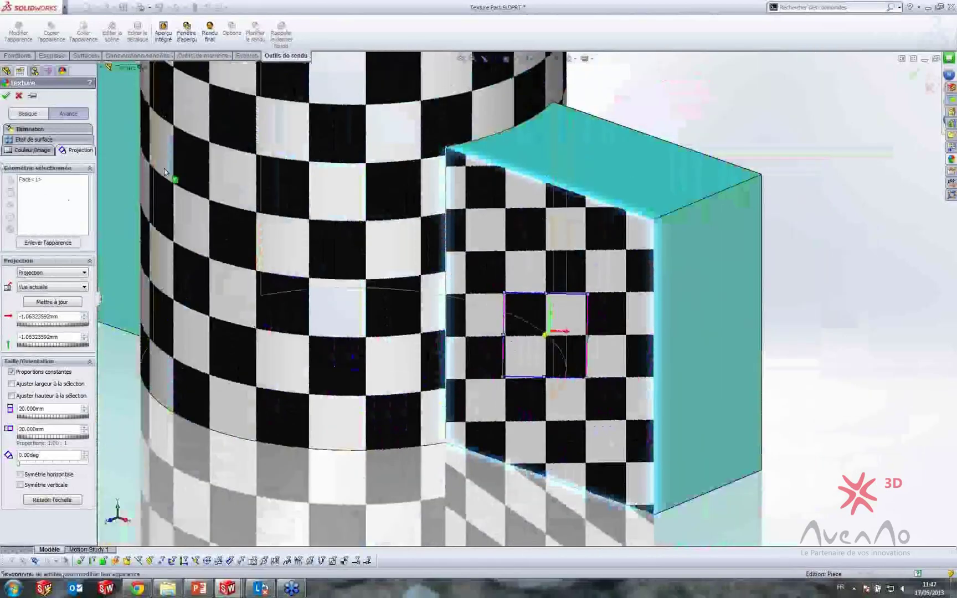
{"action": "left_click", "coordinate": [7, 96]}
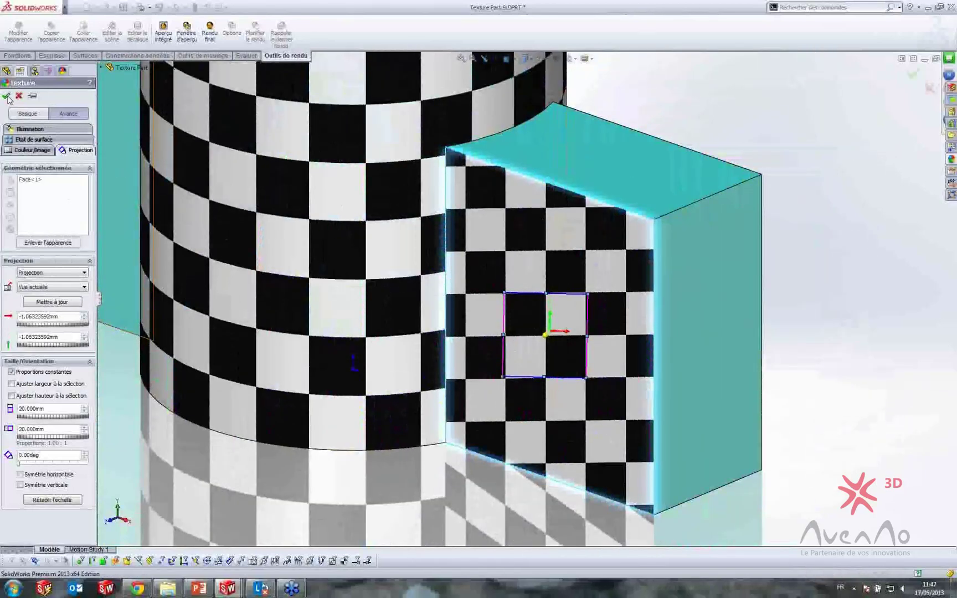
Step: Apply the default checkered texture only to the dome face on top of the cylinder
{"action": "scroll", "coordinate": [625, 166], "scroll_direction": "down", "scroll_amount": 2}
{"action": "key", "text": "f"}
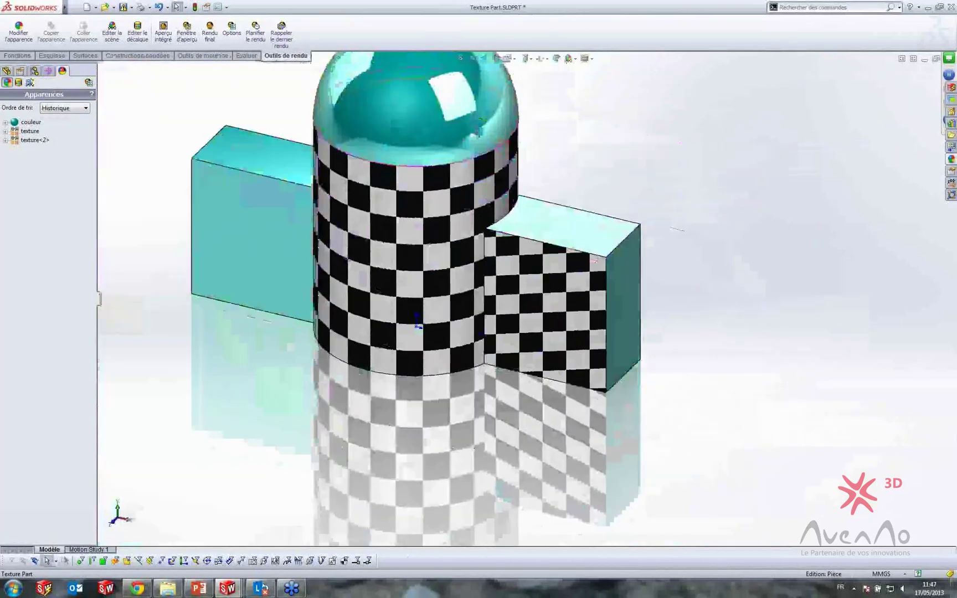
{"action": "left_click", "coordinate": [950, 87]}
{"action": "left_click_drag", "start_coordinate": [855, 357], "coordinate": [480, 218]}
{"action": "left_click", "coordinate": [476, 216]}
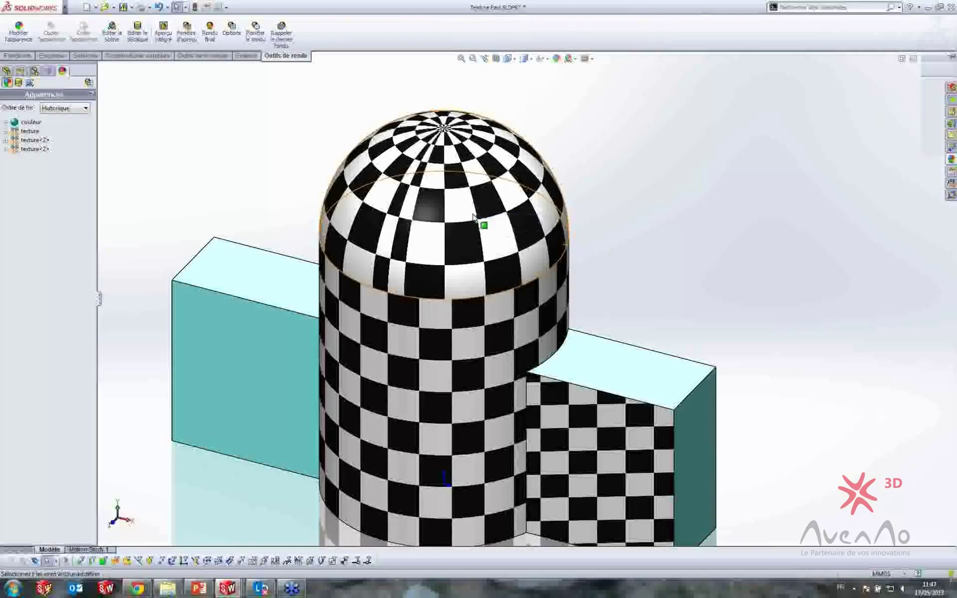
{"action": "middle_click_drag", "start_coordinate": [487, 222], "coordinate": [460, 338]}
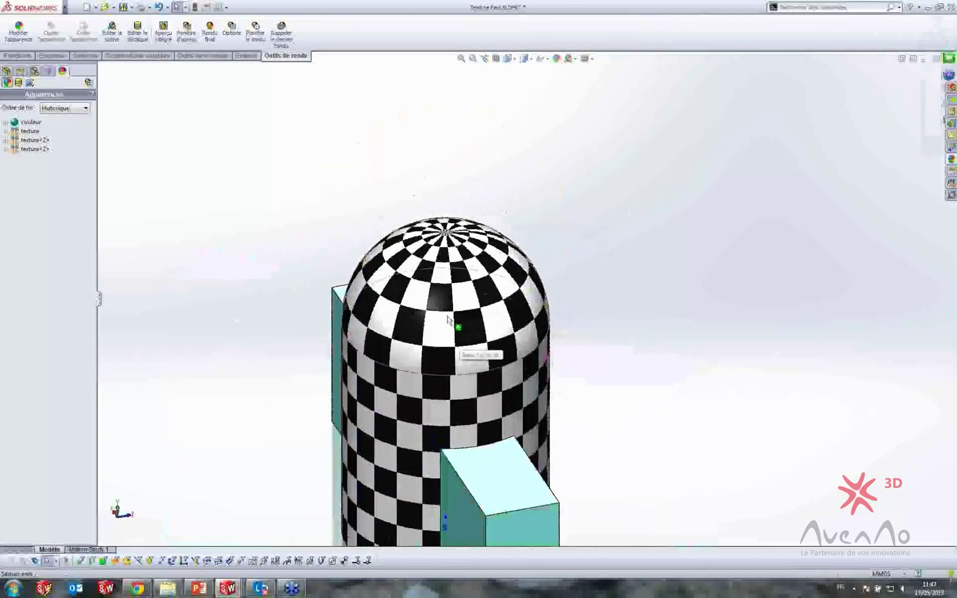
Step: Open the dome face's texture appearance for editing and display its projection settings
{"action": "left_click", "coordinate": [456, 288]}
{"action": "left_click", "coordinate": [491, 263]}
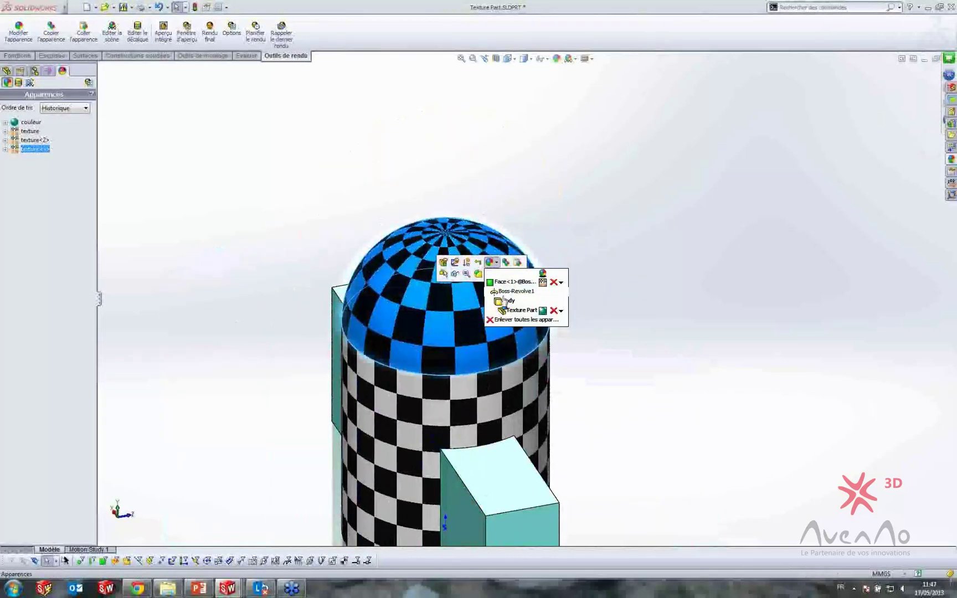
{"action": "left_click", "coordinate": [544, 293]}
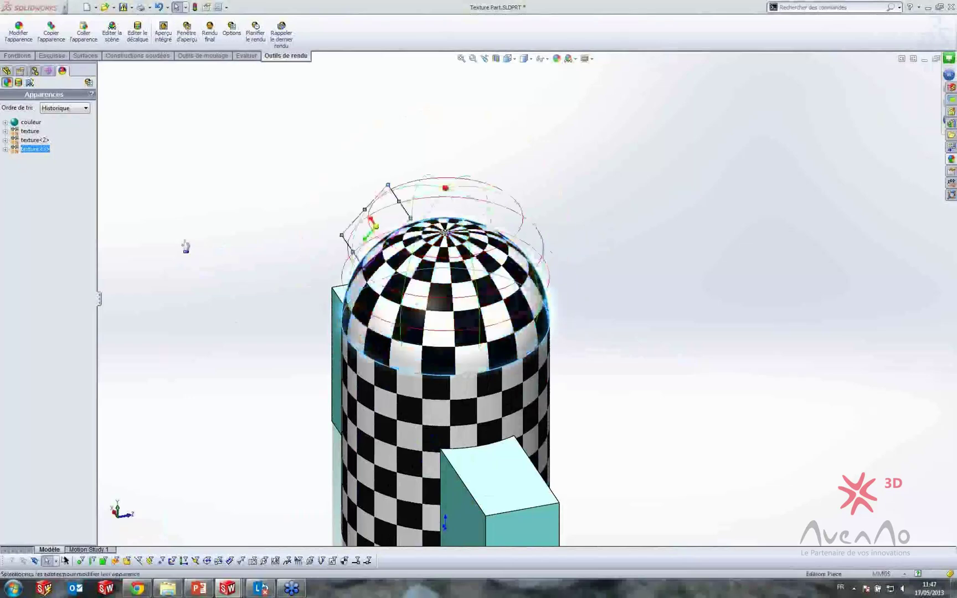
{"action": "middle_click_drag", "start_coordinate": [397, 222], "coordinate": [452, 368]}
{"action": "scroll", "coordinate": [413, 239], "scroll_direction": "down", "scroll_amount": 2}
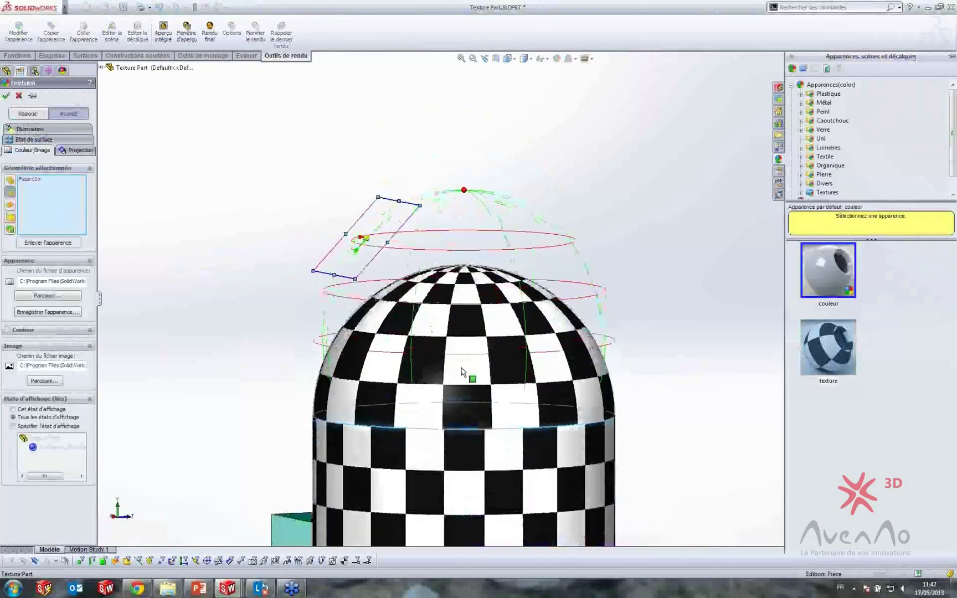
{"action": "left_click", "coordinate": [72, 154]}
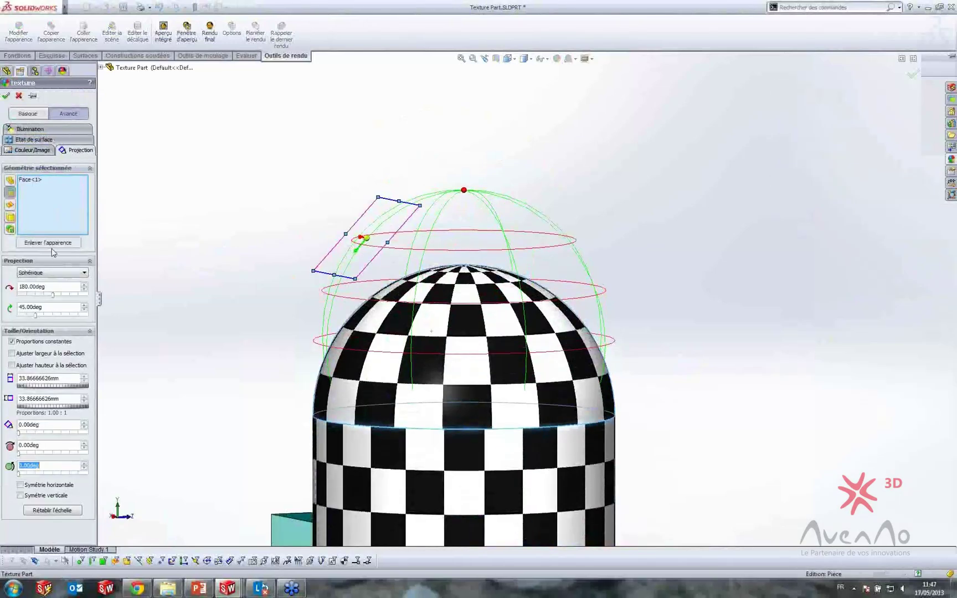
Step: Shift the dome texture's spherical projection to a horizontal position of 195° and a vertical position of 84.5°
{"action": "left_click", "coordinate": [40, 317]}
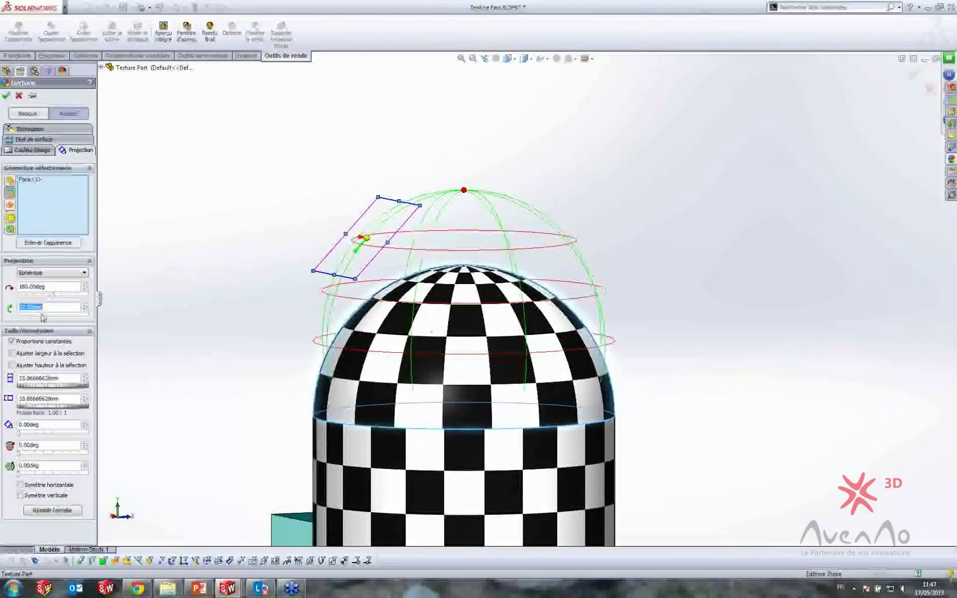
{"action": "left_click", "coordinate": [84, 304]}
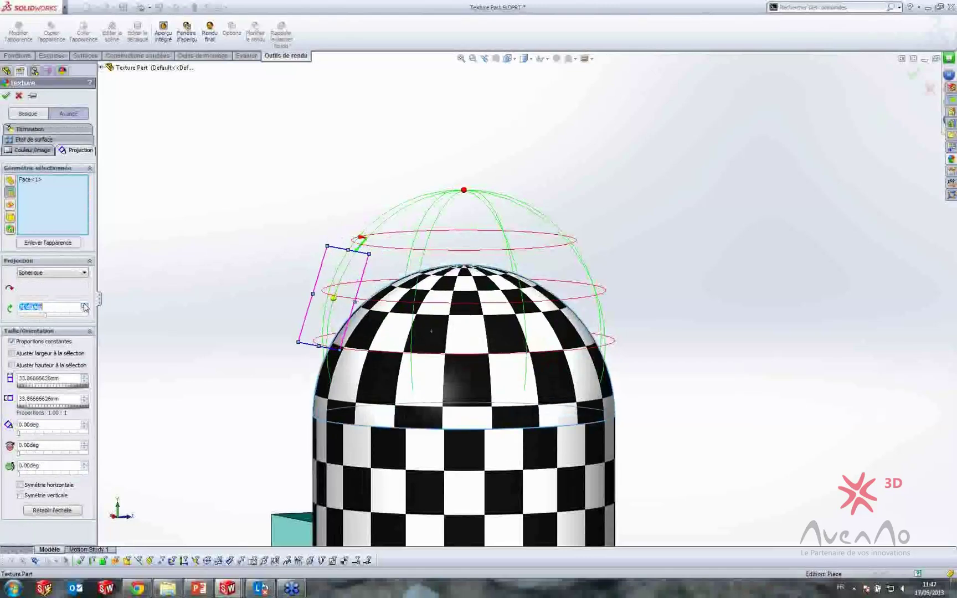
{"action": "left_click", "coordinate": [84, 304]}
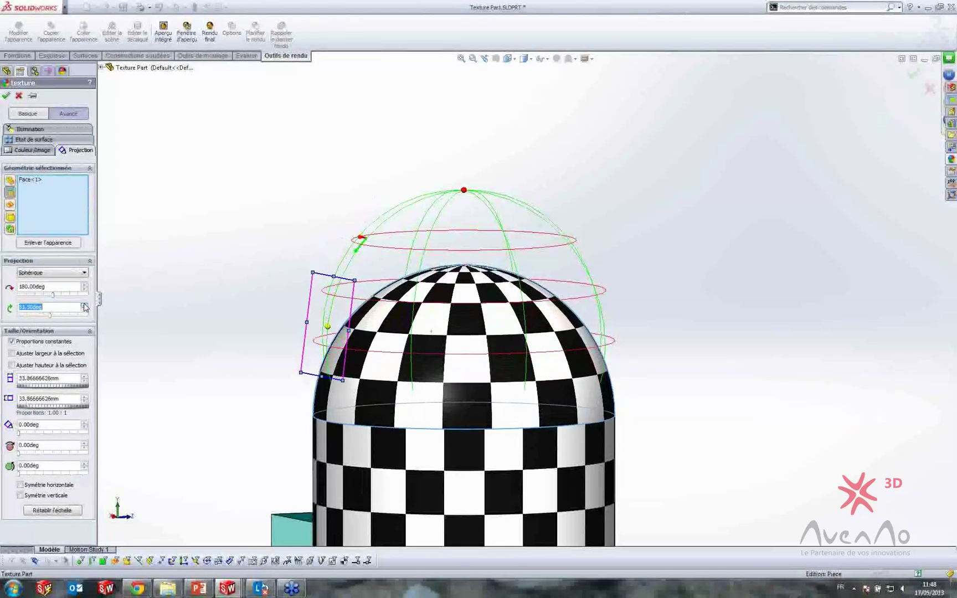
{"action": "left_click", "coordinate": [85, 285]}
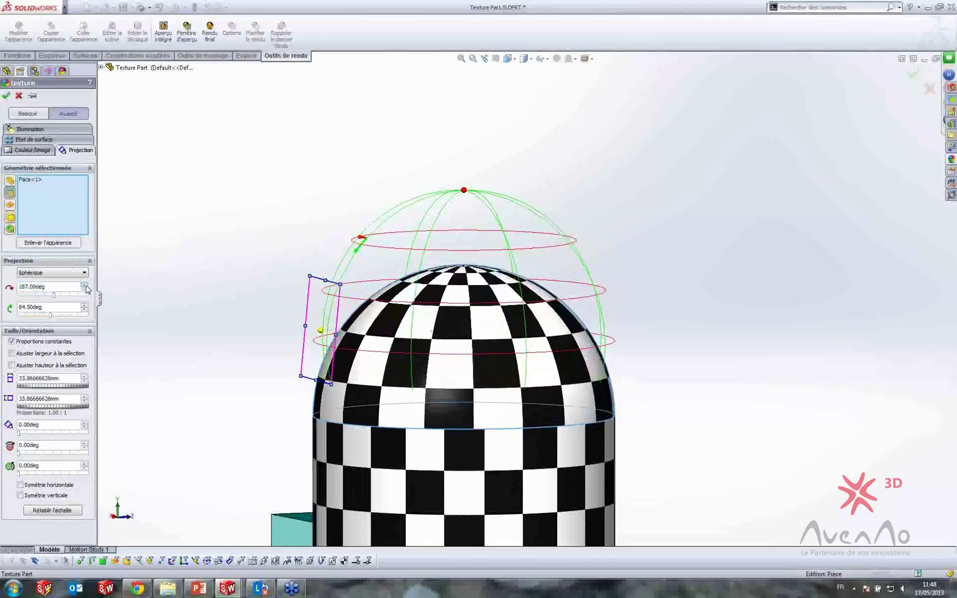
{"action": "left_click", "coordinate": [84, 285]}
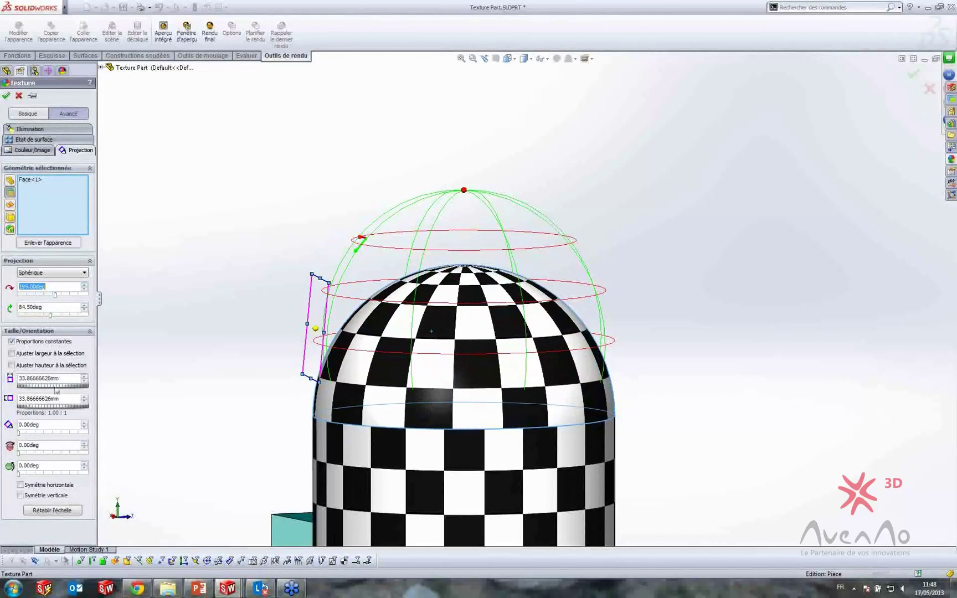
Step: Enlarge the dome texture to about 53.87 mm, tilt its first projection axis to 164° and accept the appearance
{"action": "left_click", "coordinate": [84, 378]}
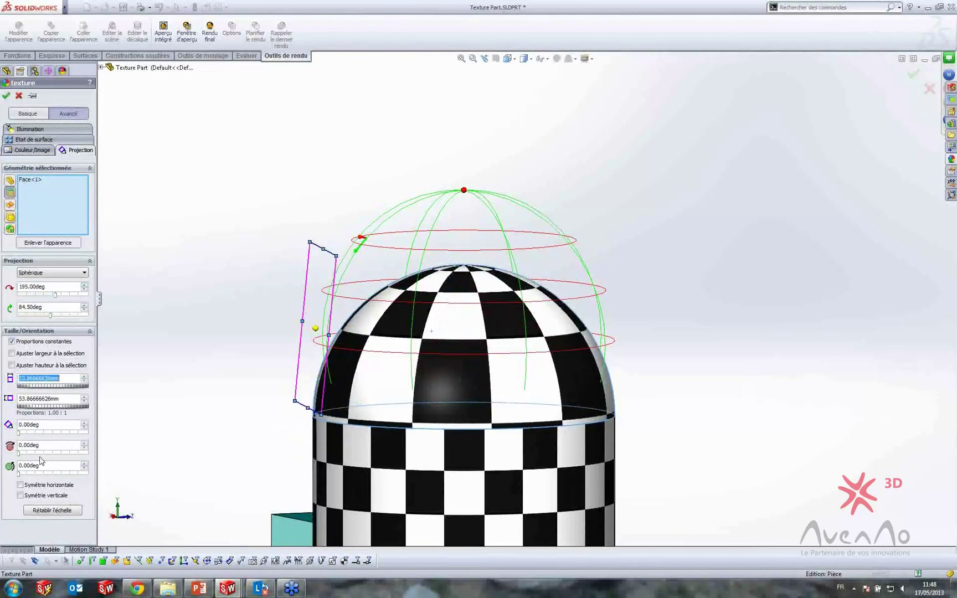
{"action": "left_click_drag", "start_coordinate": [19, 454], "coordinate": [49, 454]}
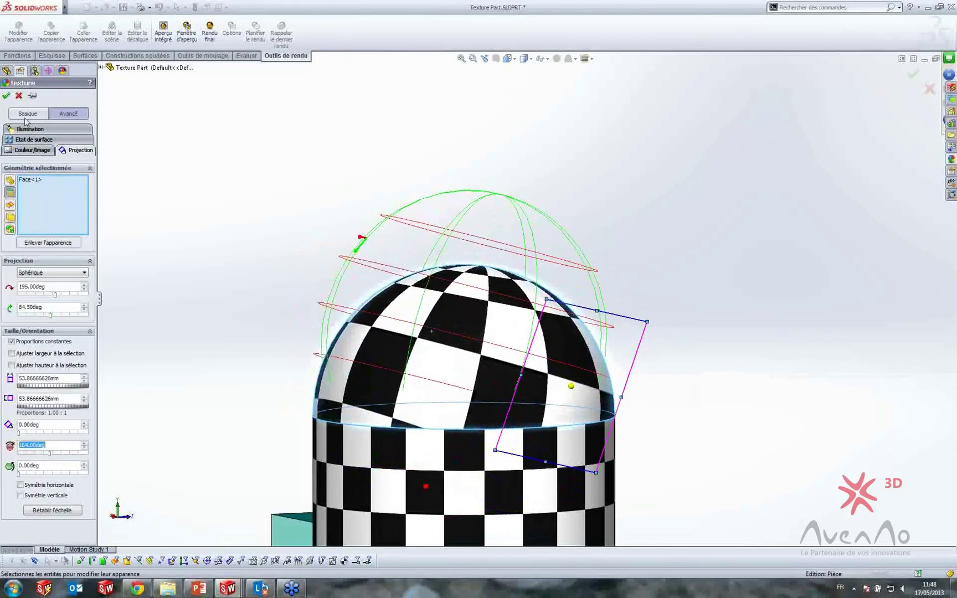
{"action": "left_click", "coordinate": [7, 95]}
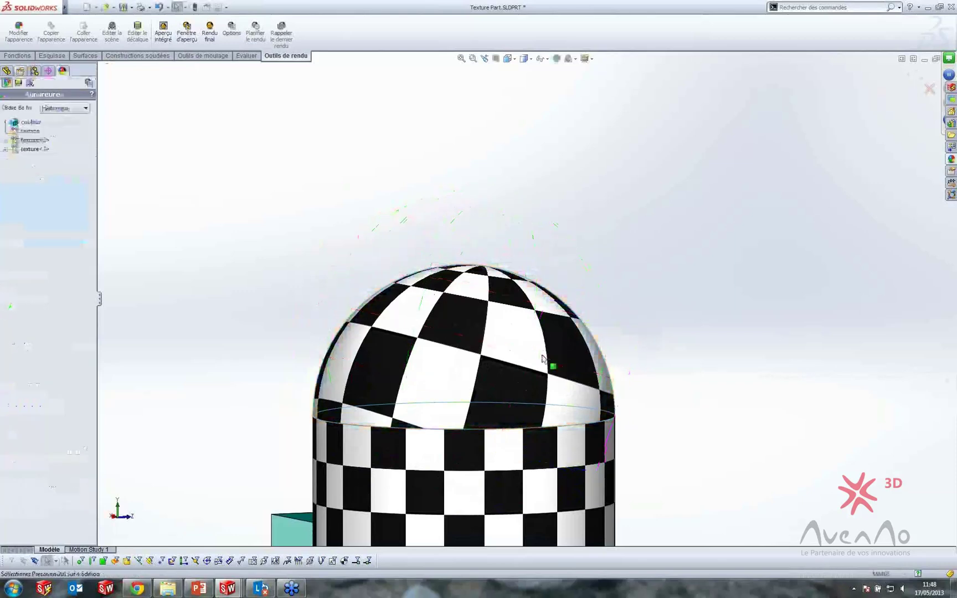
{"action": "middle_click_drag", "start_coordinate": [548, 367], "coordinate": [519, 414]}
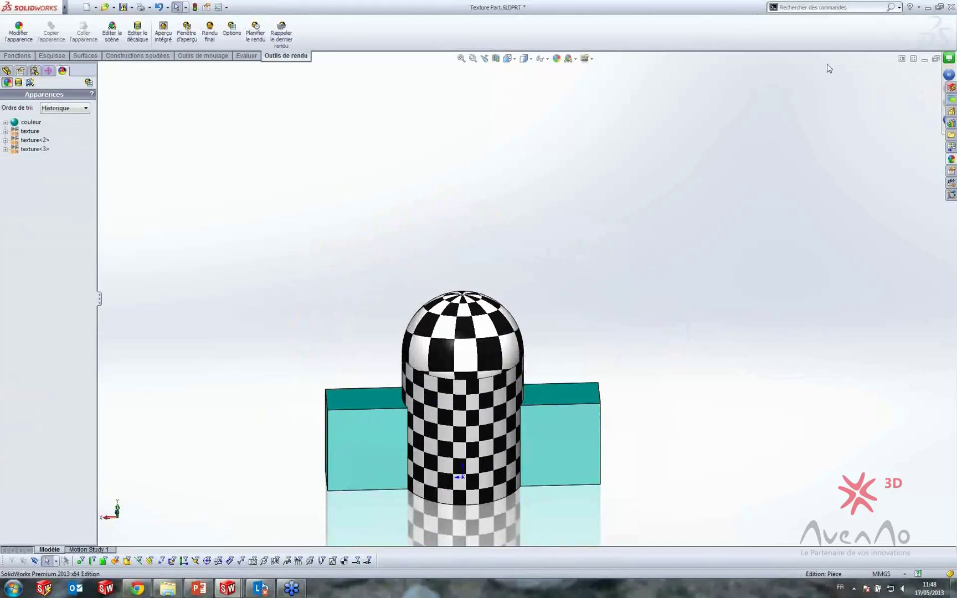
Step: Switch to the PowerPoint presentation and show the "Couleurs et illuminations" slide in full screen
{"action": "mouse_move", "coordinate": [230, 589]}
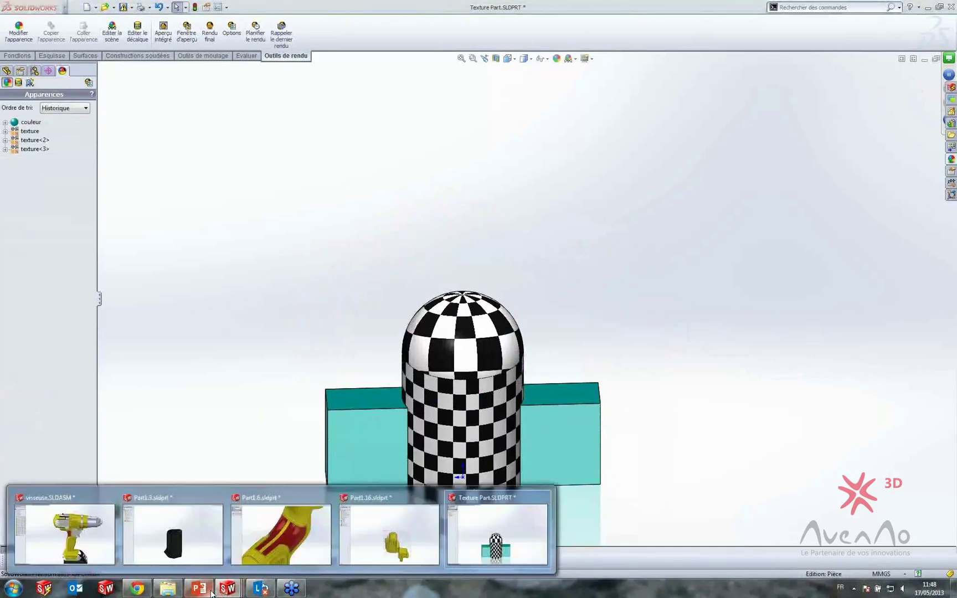
{"action": "left_click", "coordinate": [199, 589]}
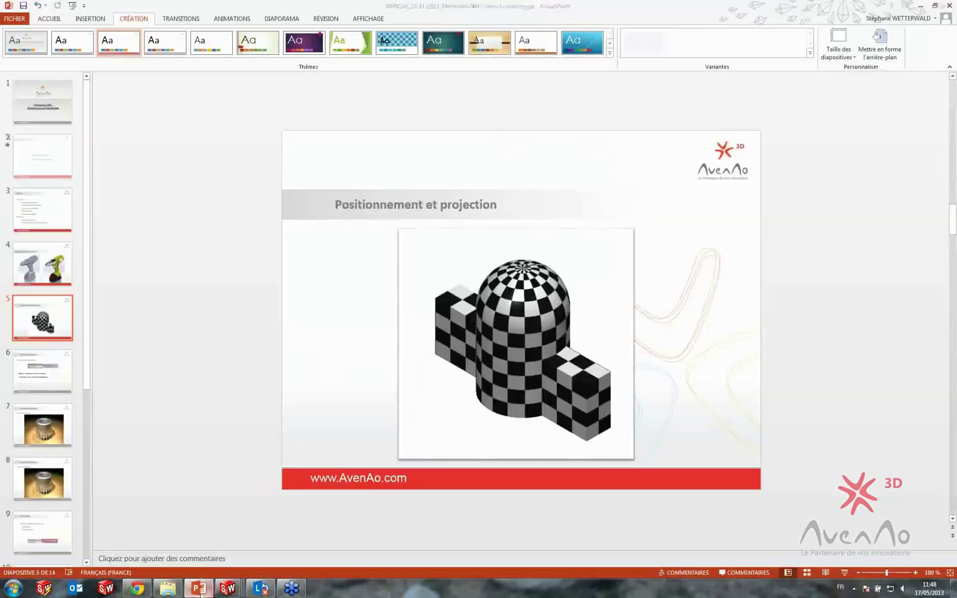
{"action": "left_click", "coordinate": [37, 375]}
{"action": "key", "text": "shift+F5"}
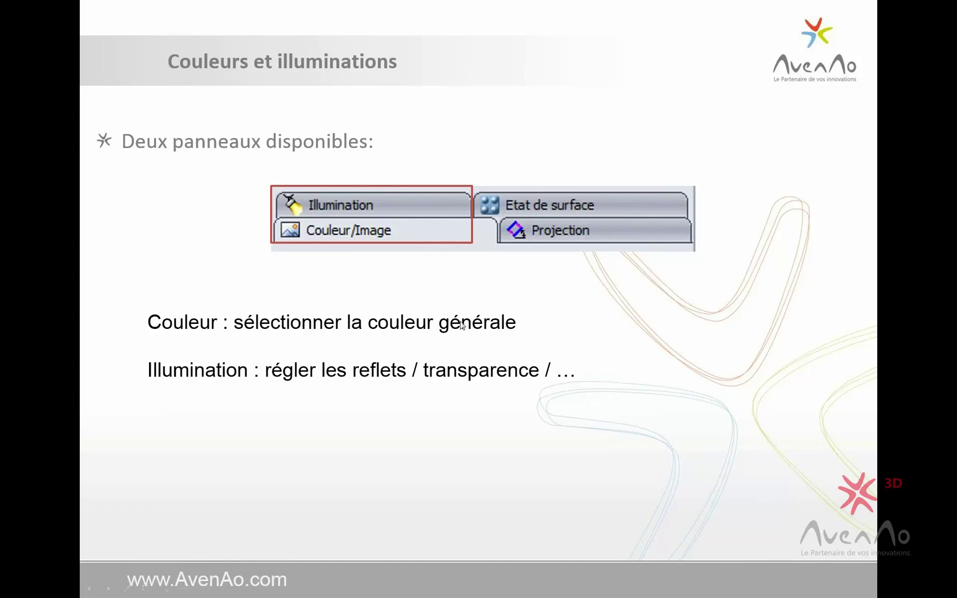
Step: Leave the presentation, switch back to SolidWorks and open the part file Bishop Black.SLDPRT
{"action": "key", "text": "super+Tab"}
{"action": "key", "text": "super+Tab"}
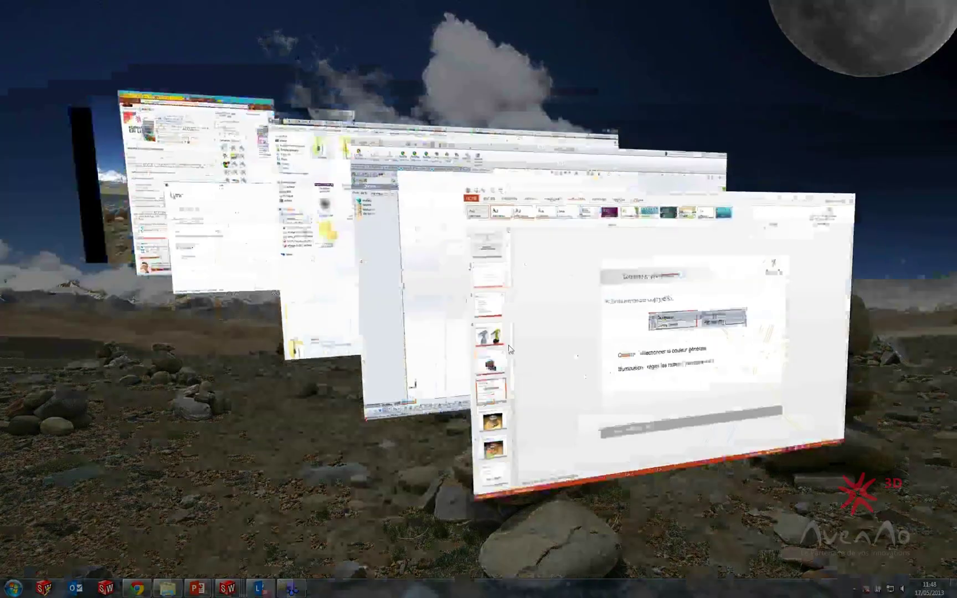
{"action": "key", "text": "super+Tab"}
{"action": "key", "text": "super+Tab"}
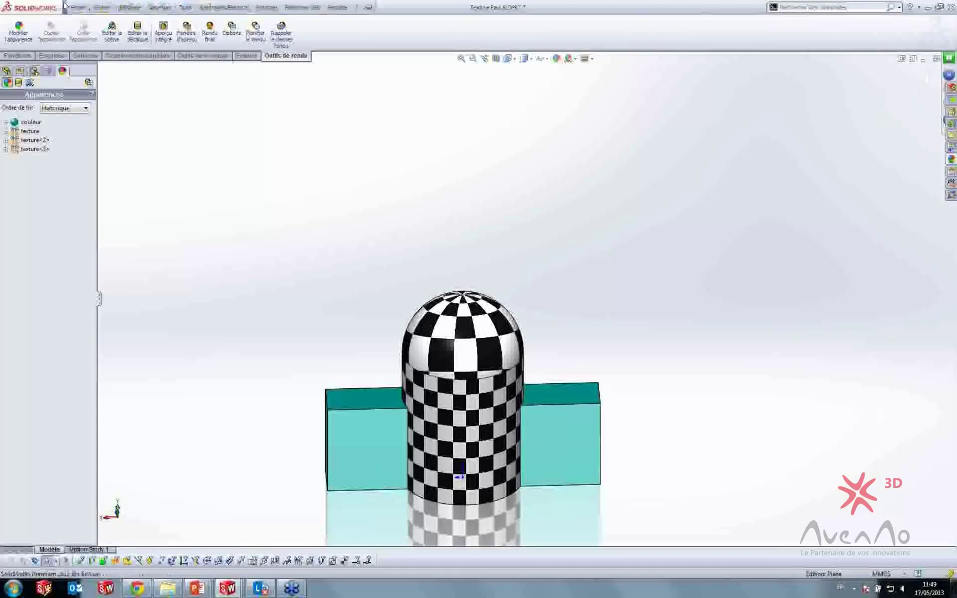
{"action": "left_click", "coordinate": [78, 7]}
{"action": "left_click", "coordinate": [87, 32]}
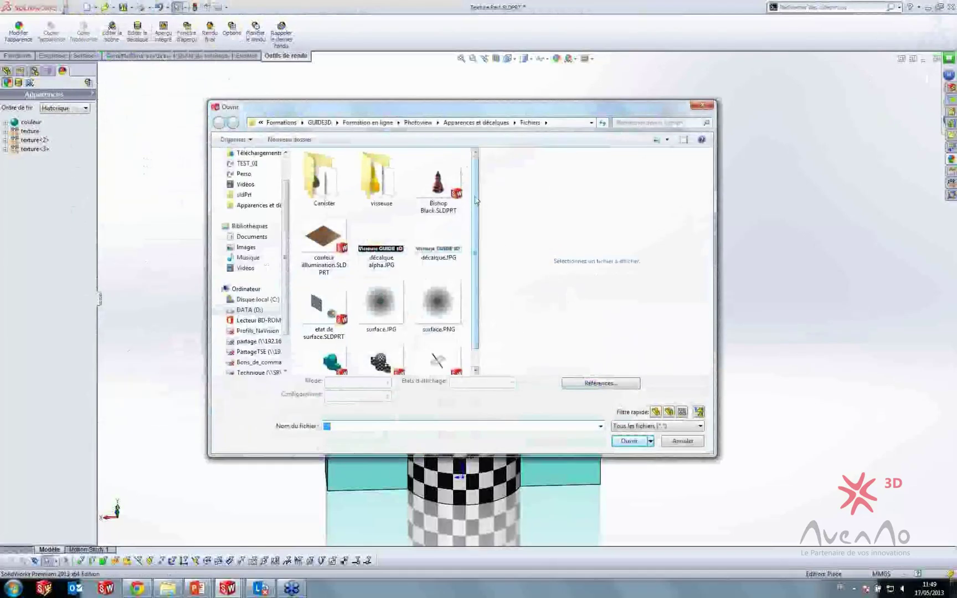
{"action": "left_click", "coordinate": [446, 191]}
{"action": "left_click", "coordinate": [630, 441]}
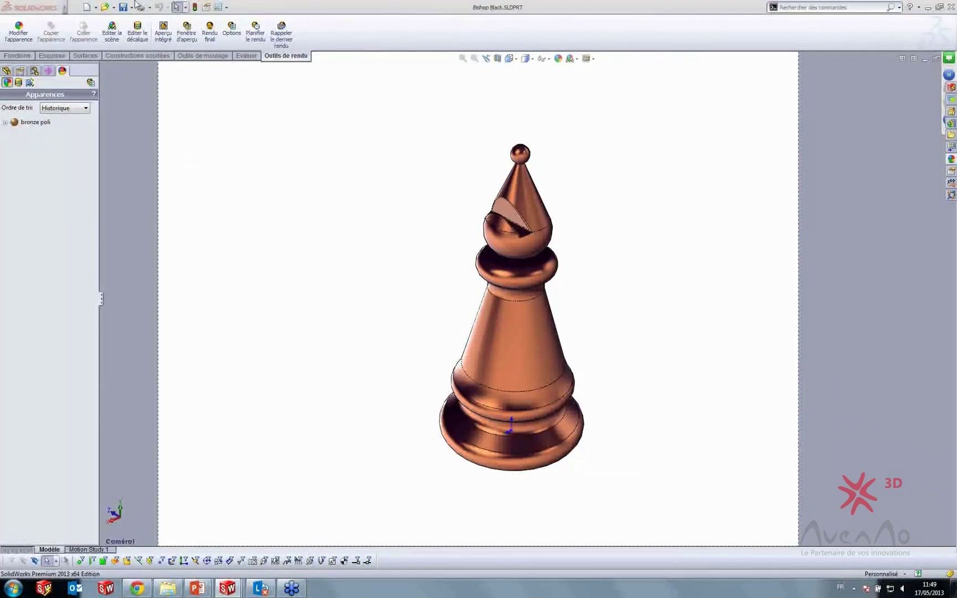
Step: Open the PhotoView 360 preview window for the bishop and check the PhotoView 360 entry in the add-ins list
{"action": "left_click", "coordinate": [191, 39]}
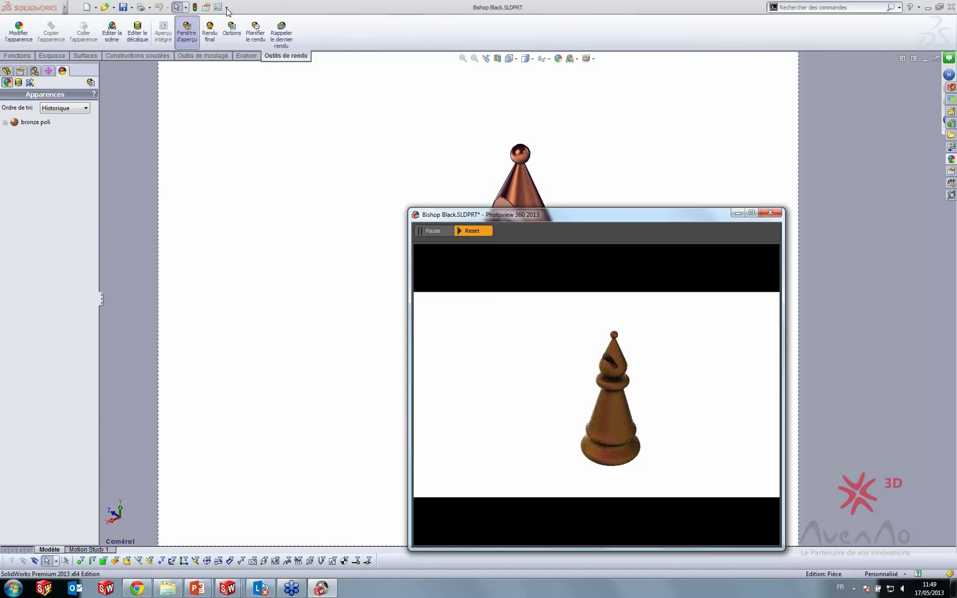
{"action": "left_click", "coordinate": [227, 8]}
{"action": "left_click", "coordinate": [233, 40]}
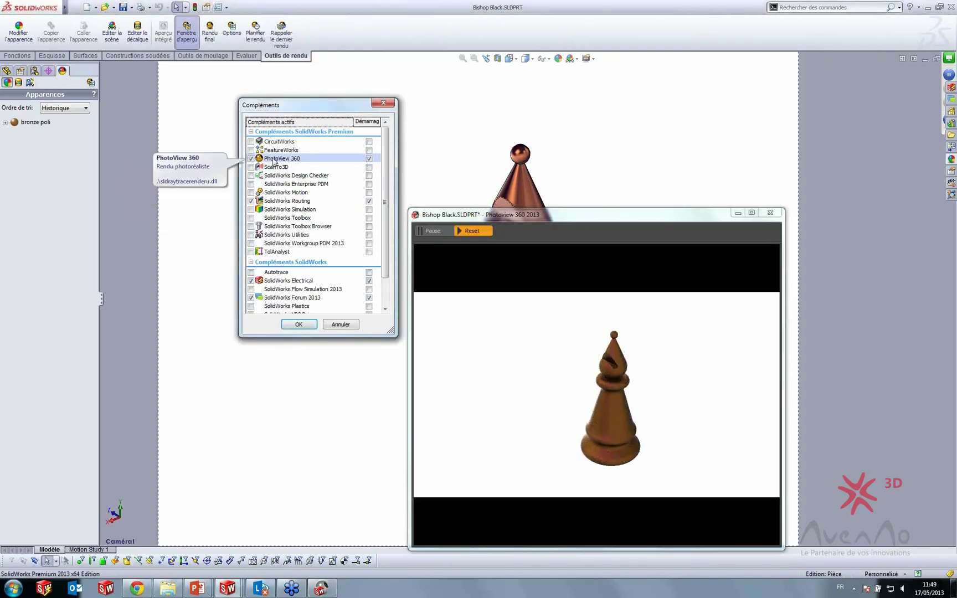
{"action": "left_click", "coordinate": [299, 324]}
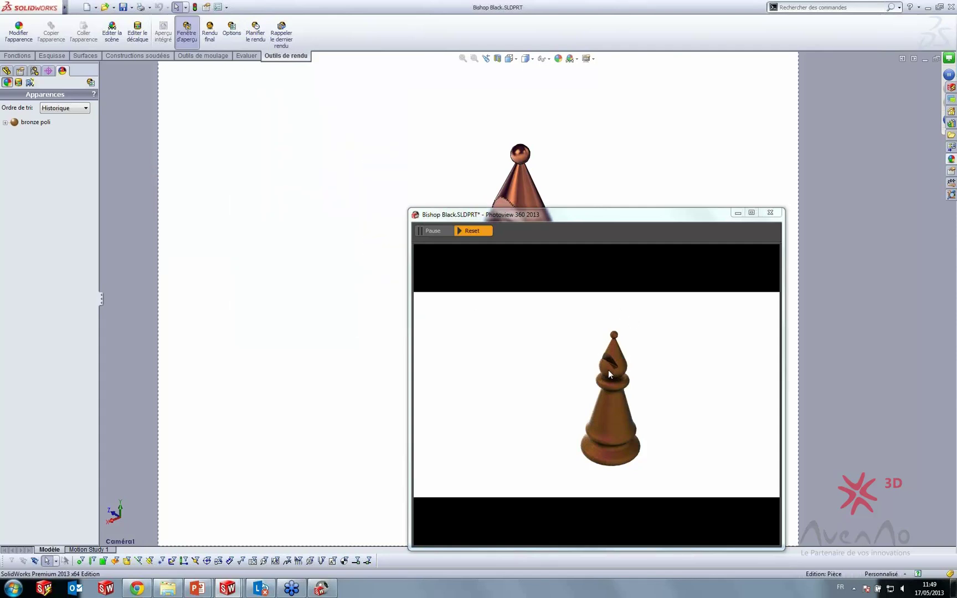
Step: Remove the "bronze poli" appearance from the bishop part
{"action": "left_click", "coordinate": [47, 124]}
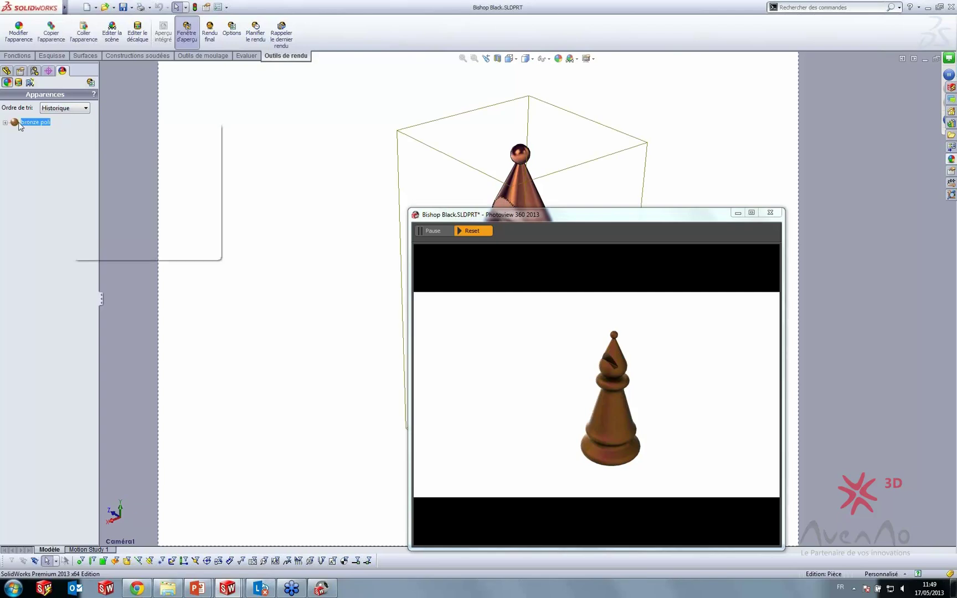
{"action": "key", "text": "Delete"}
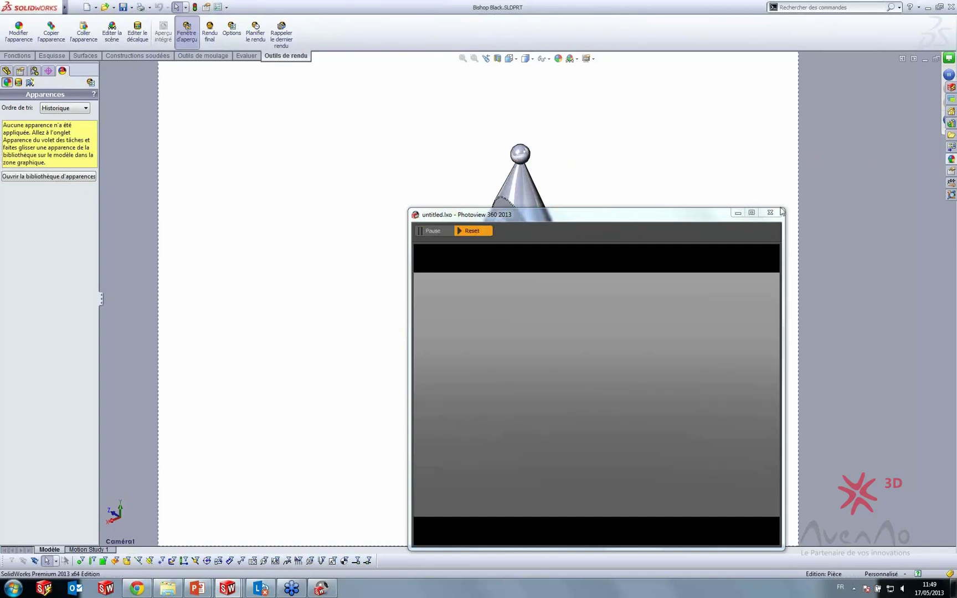
Step: Apply the default "couleur" appearance from the appearance library to the bishop part
{"action": "left_click", "coordinate": [951, 159]}
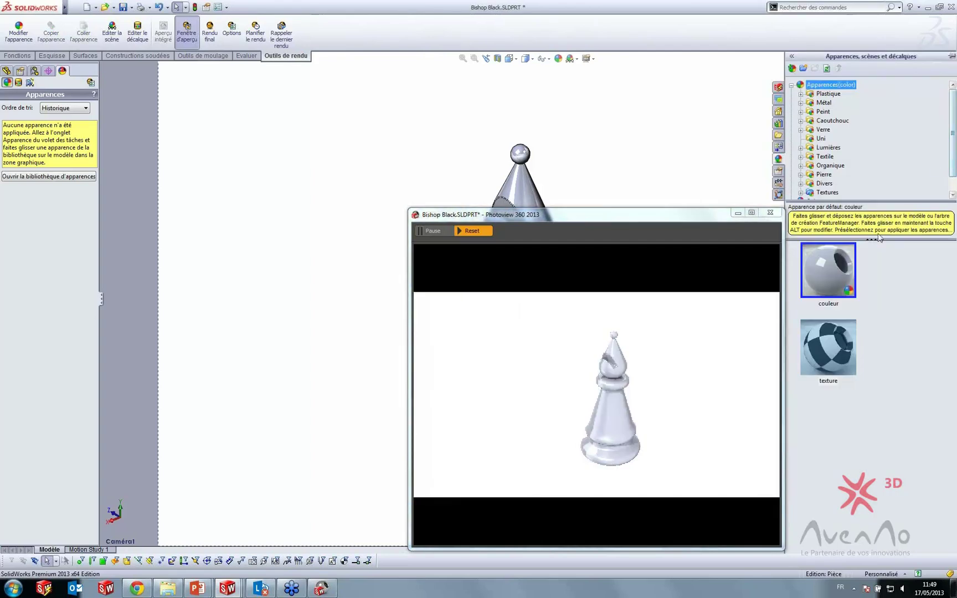
{"action": "left_click_drag", "start_coordinate": [837, 266], "coordinate": [515, 187]}
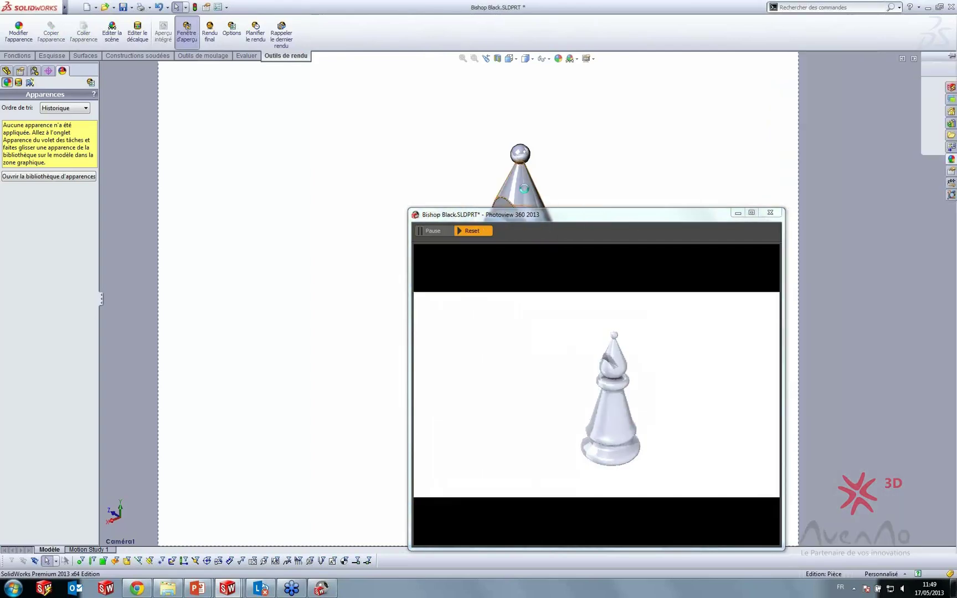
{"action": "left_click", "coordinate": [556, 189]}
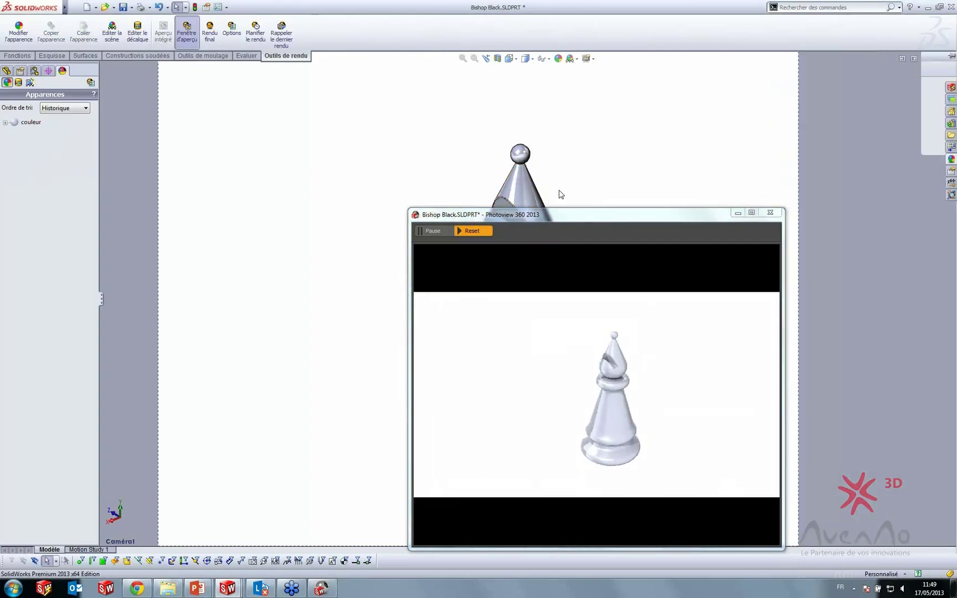
Step: Edit the "couleur" appearance, colour the bishop yellow-green (RGB 207, 255, 47), and move the preview window clear of the model
{"action": "right_click", "coordinate": [18, 123]}
{"action": "left_click", "coordinate": [40, 137]}
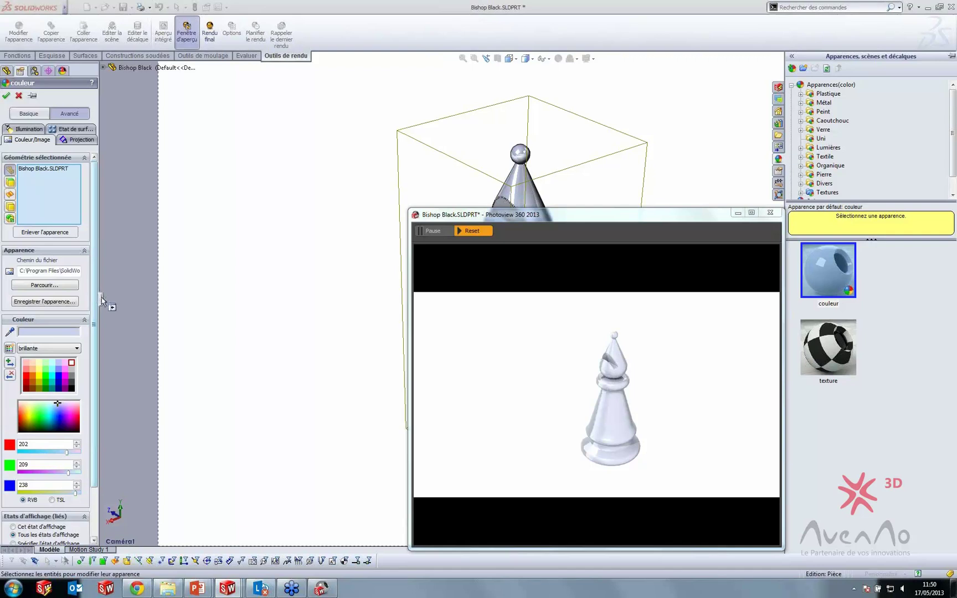
{"action": "left_click_drag", "start_coordinate": [102, 297], "coordinate": [122, 288]}
{"action": "scroll", "coordinate": [123, 292], "scroll_direction": "down", "scroll_amount": 3}
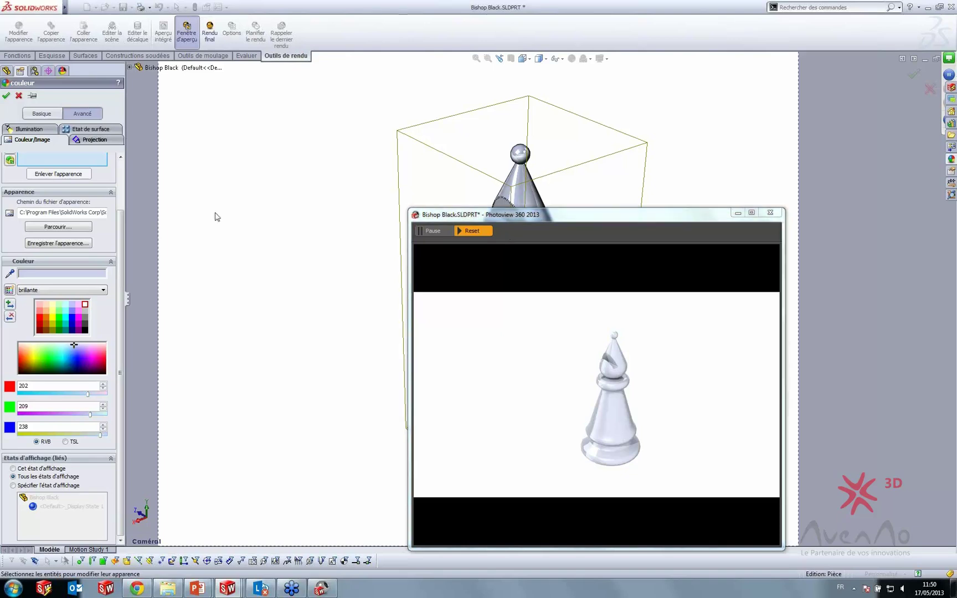
{"action": "left_click_drag", "start_coordinate": [73, 344], "coordinate": [36, 355]}
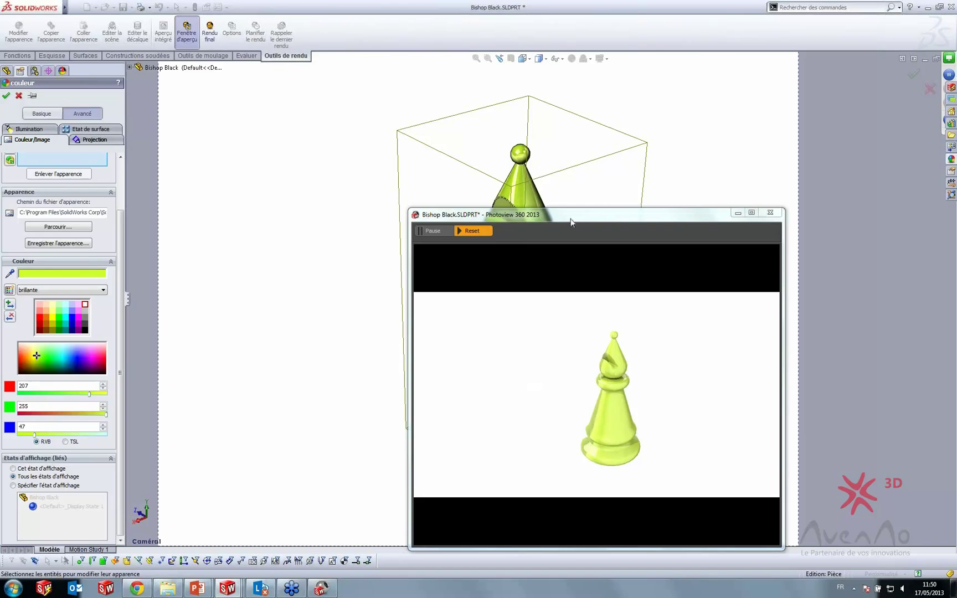
{"action": "left_click_drag", "start_coordinate": [571, 222], "coordinate": [764, 123]}
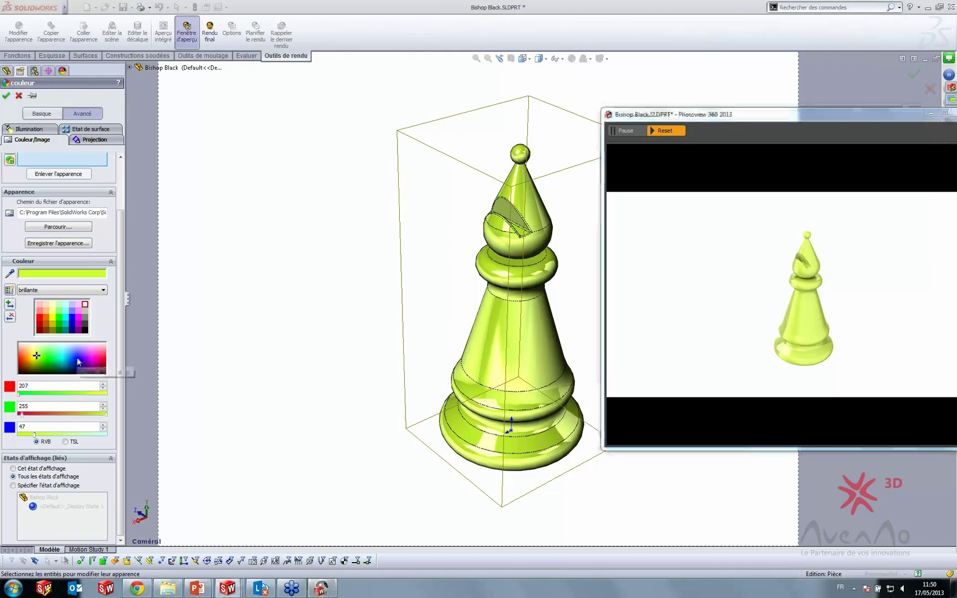
Step: Try blue, green (127, 255, 0) and magenta (255, 31, 237) on the bishop, and settle on light orange (RGB 255, 187, 79)
{"action": "left_click", "coordinate": [76, 358]}
{"action": "left_click", "coordinate": [40, 358]}
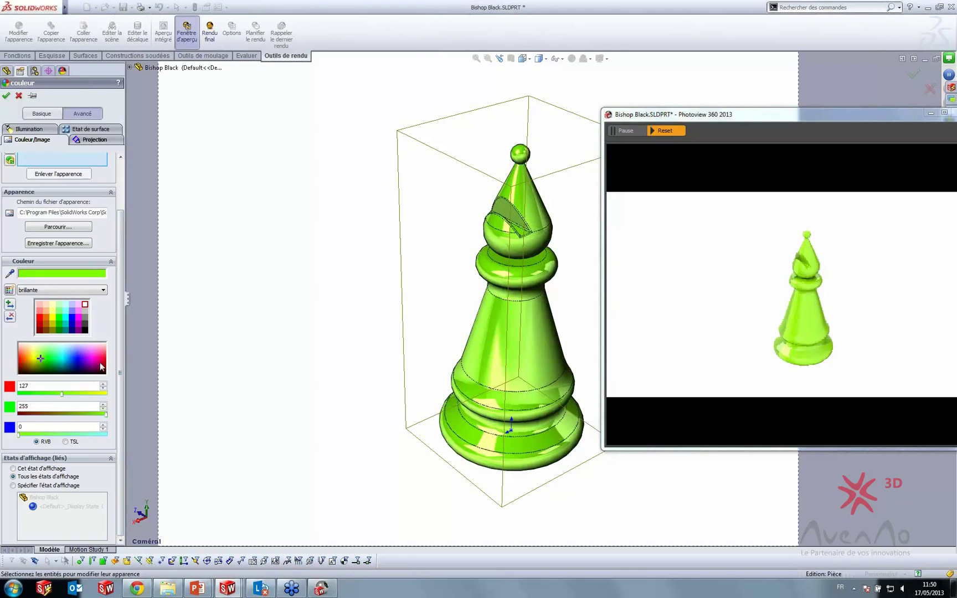
{"action": "left_click", "coordinate": [93, 357]}
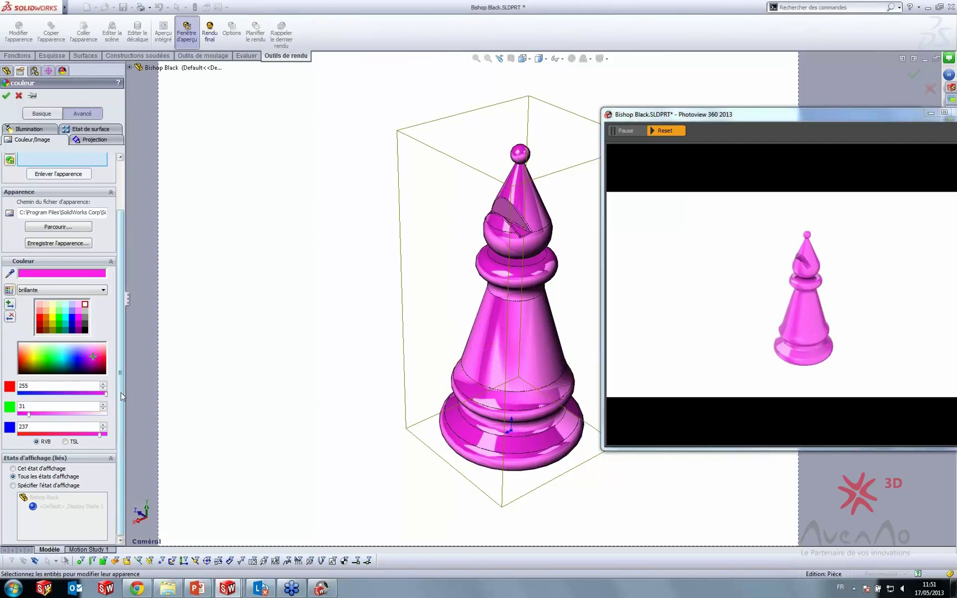
{"action": "mouse_move", "coordinate": [30, 358]}
{"action": "left_mouse_down"}
{"action": "mouse_move", "coordinate": [96, 348]}
{"action": "mouse_move", "coordinate": [36, 349]}
{"action": "mouse_move", "coordinate": [31, 359]}
{"action": "left_mouse_up"}
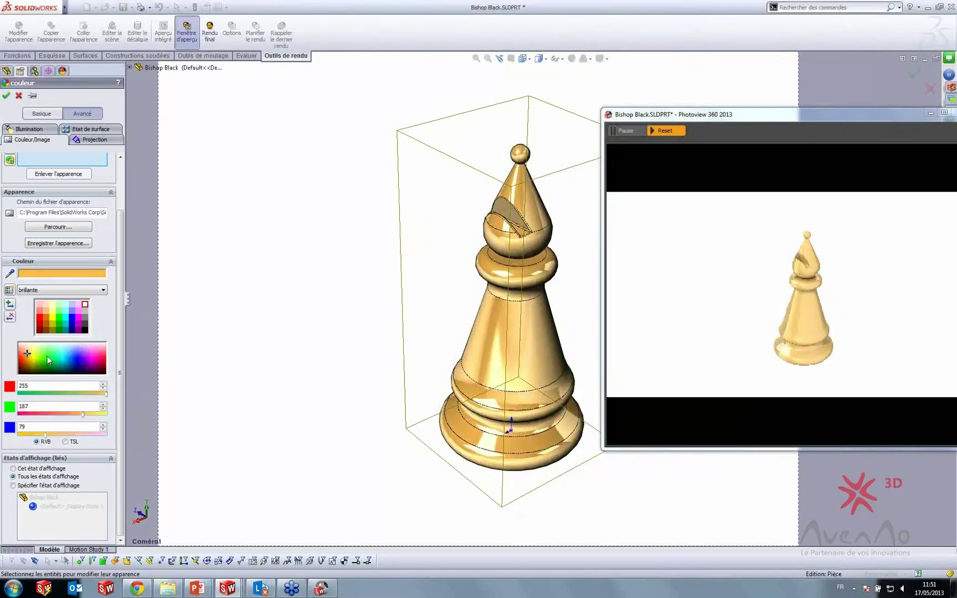
Step: Show the appearance's illumination settings, read the dynamic help for the diffusion and specular amounts, and turn the dynamic help off
{"action": "left_click", "coordinate": [29, 129]}
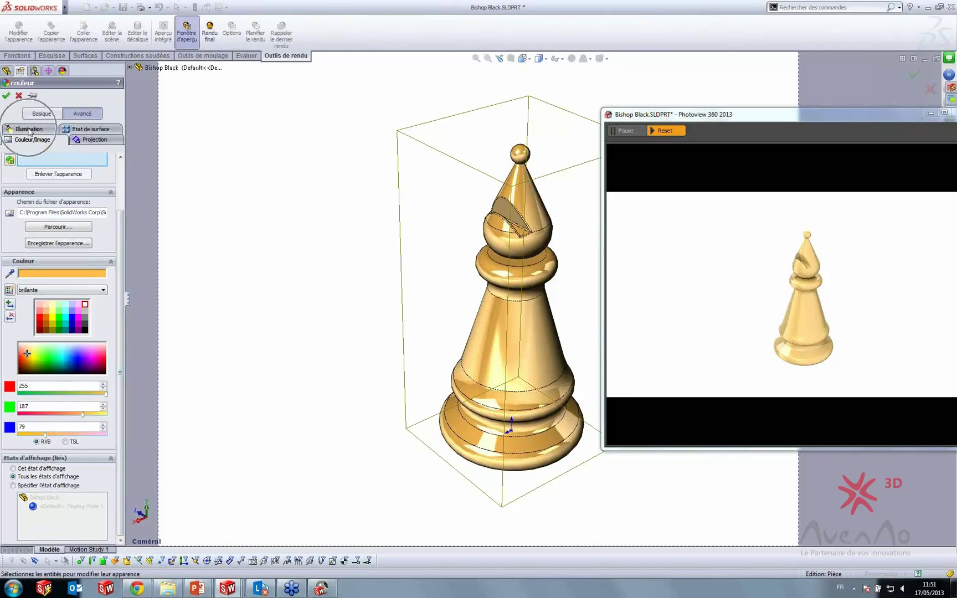
{"action": "left_click", "coordinate": [30, 131]}
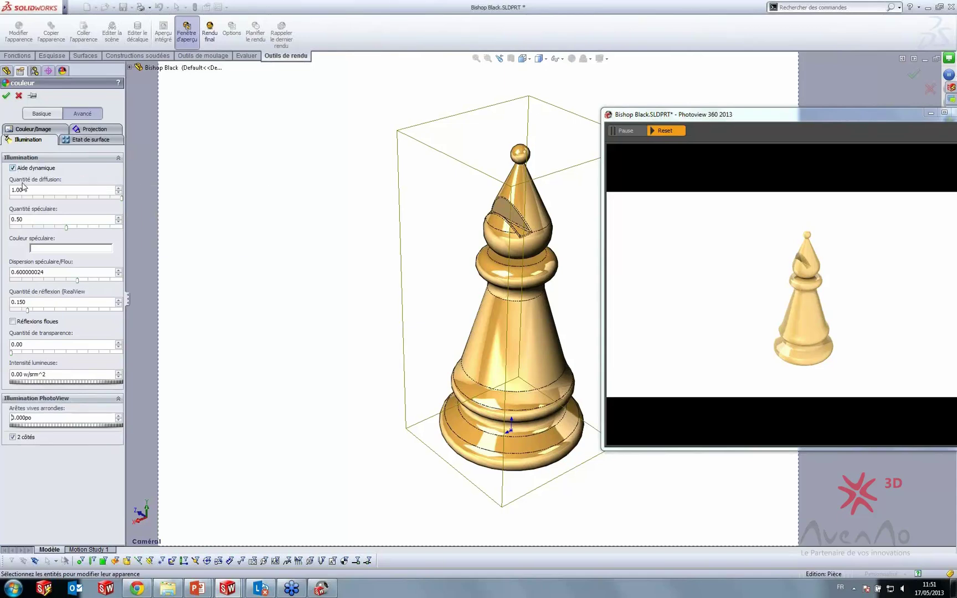
{"action": "mouse_move", "coordinate": [25, 188]}
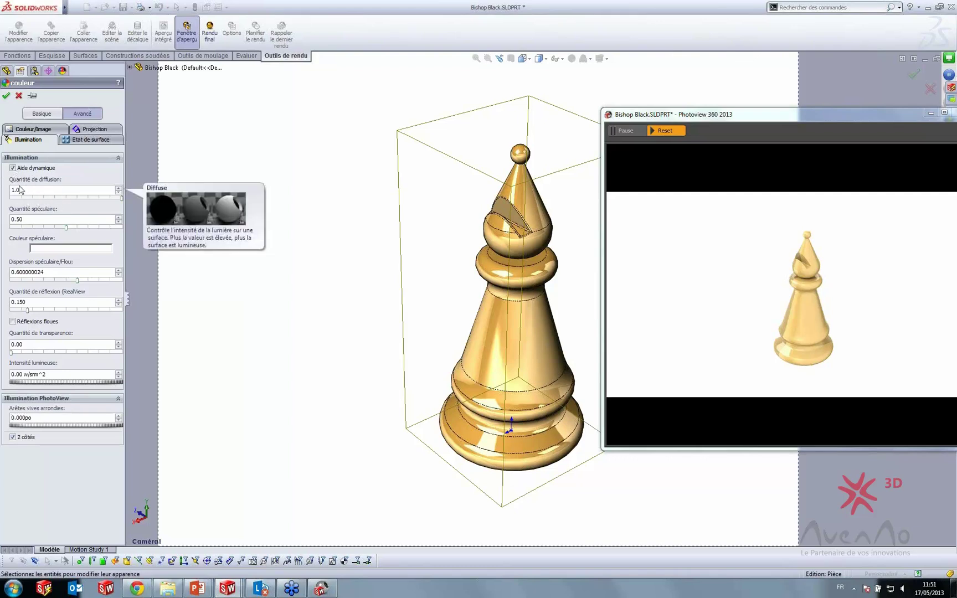
{"action": "mouse_move", "coordinate": [29, 221]}
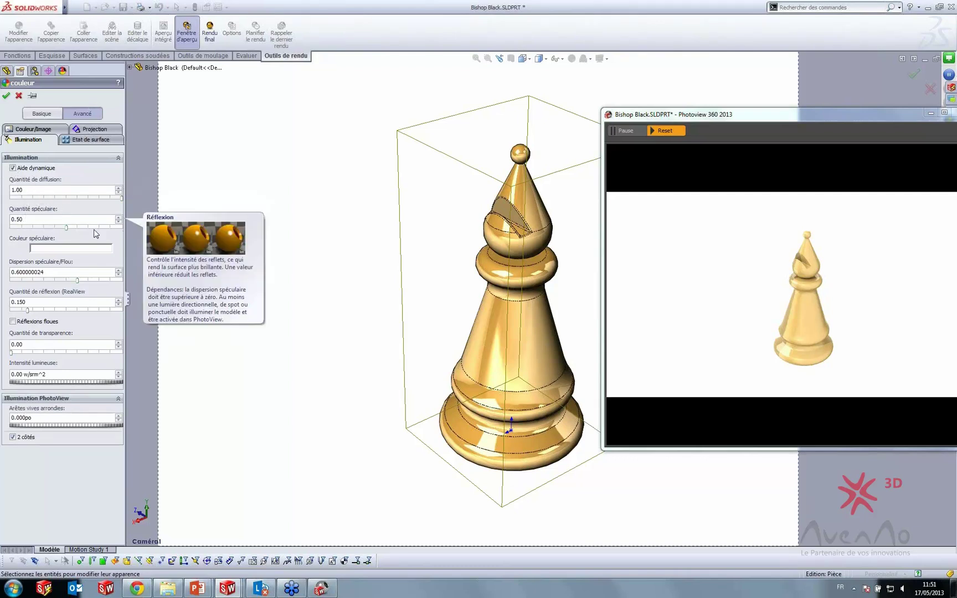
{"action": "left_click", "coordinate": [13, 168]}
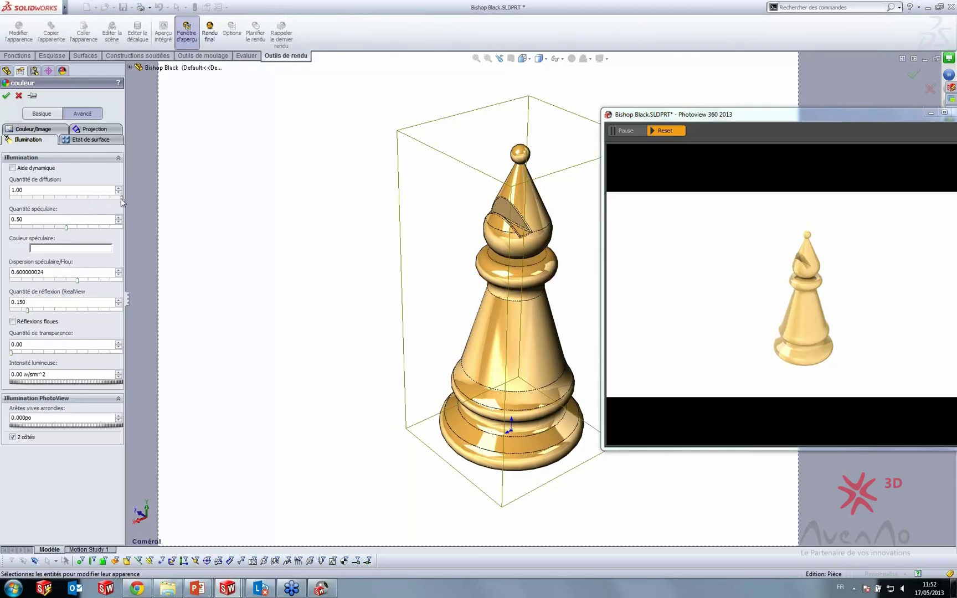
Step: Try a diffusion amount of 0, set it to 0.90, and raise the specular amount to 1.00 with a specular dispersion of 0.6993
{"action": "left_click_drag", "start_coordinate": [121, 198], "coordinate": [11, 199]}
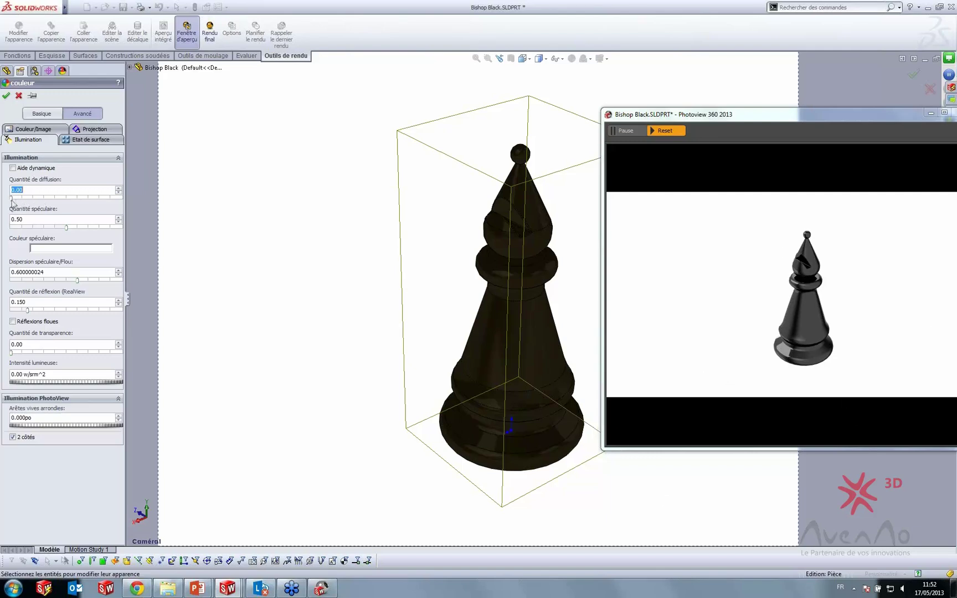
{"action": "left_click_drag", "start_coordinate": [11, 197], "coordinate": [146, 204]}
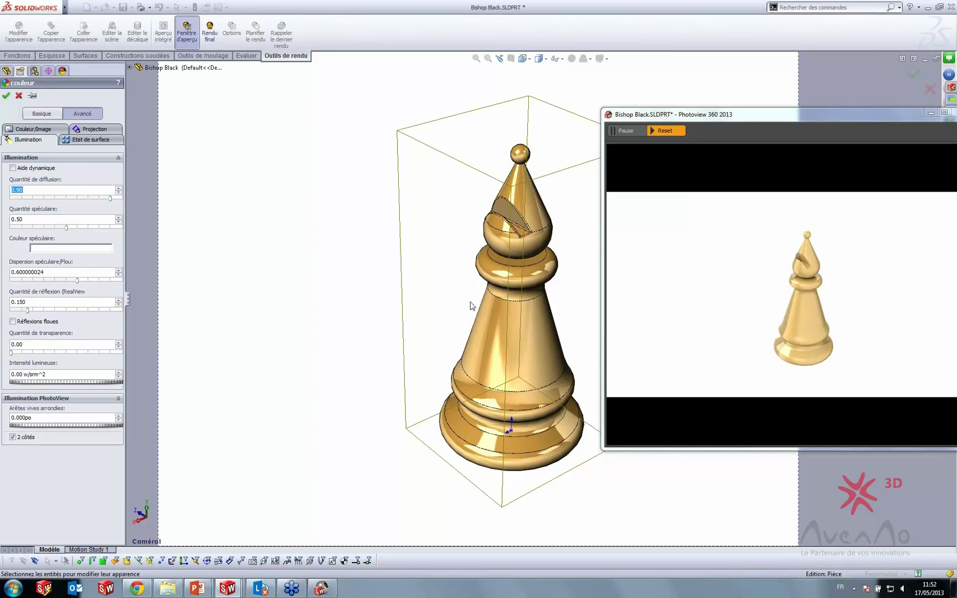
{"action": "left_click", "coordinate": [54, 271]}
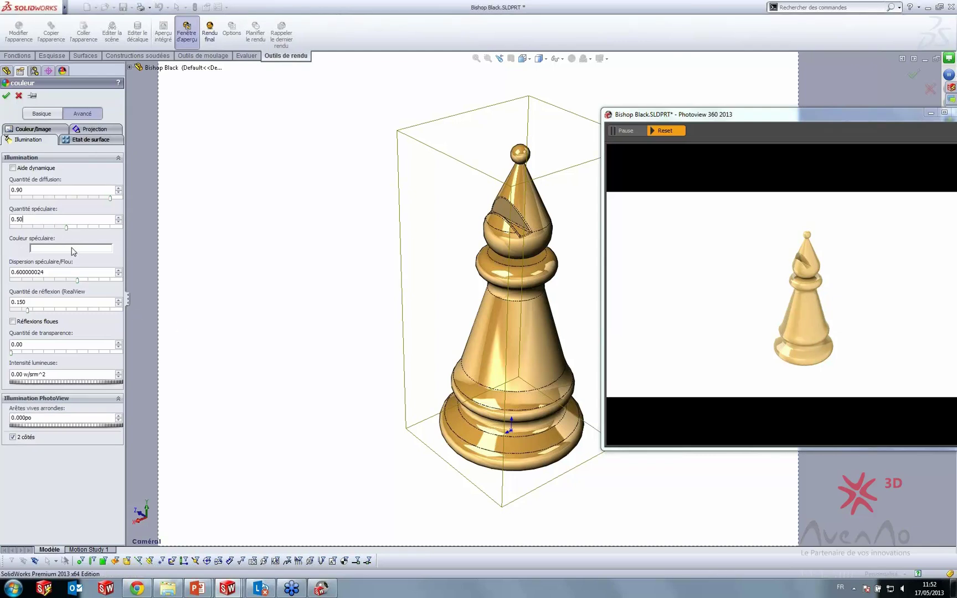
{"action": "left_click_drag", "start_coordinate": [66, 227], "coordinate": [121, 228]}
Step: Change the specular colour to magenta from the basic colours and accept the appearance edits
{"action": "left_click", "coordinate": [45, 248]}
{"action": "left_click", "coordinate": [523, 259]}
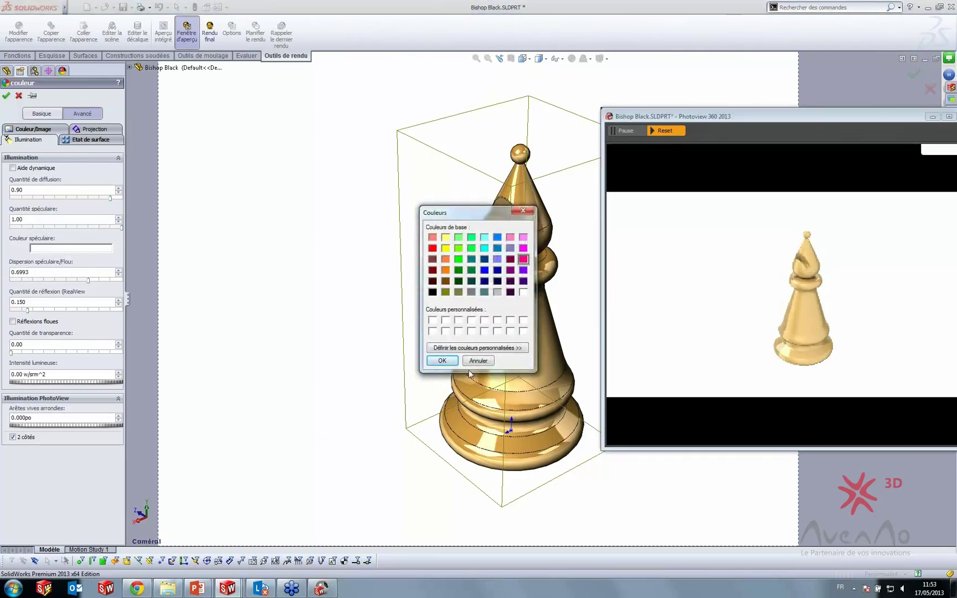
{"action": "left_click", "coordinate": [523, 248]}
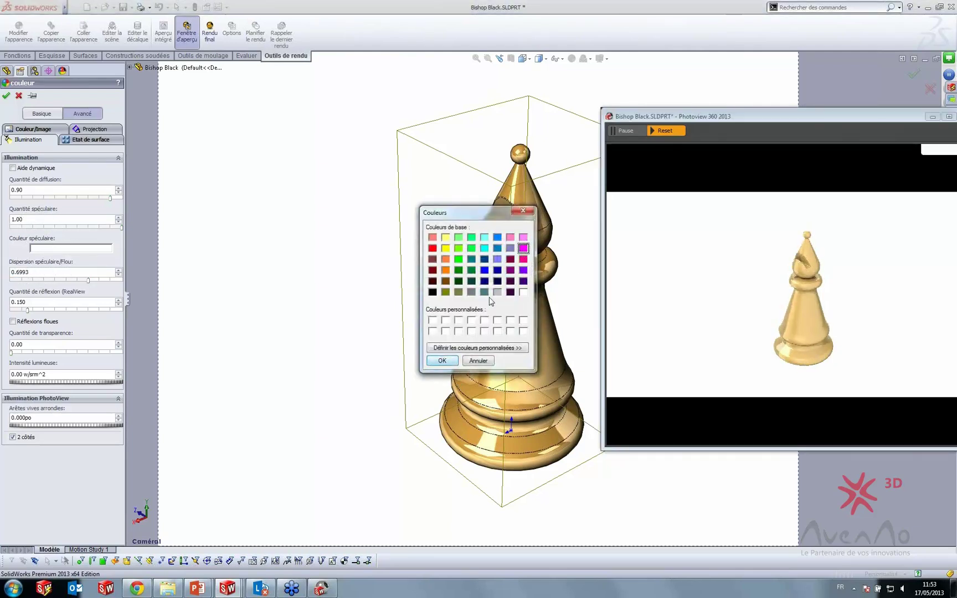
{"action": "left_click", "coordinate": [443, 360]}
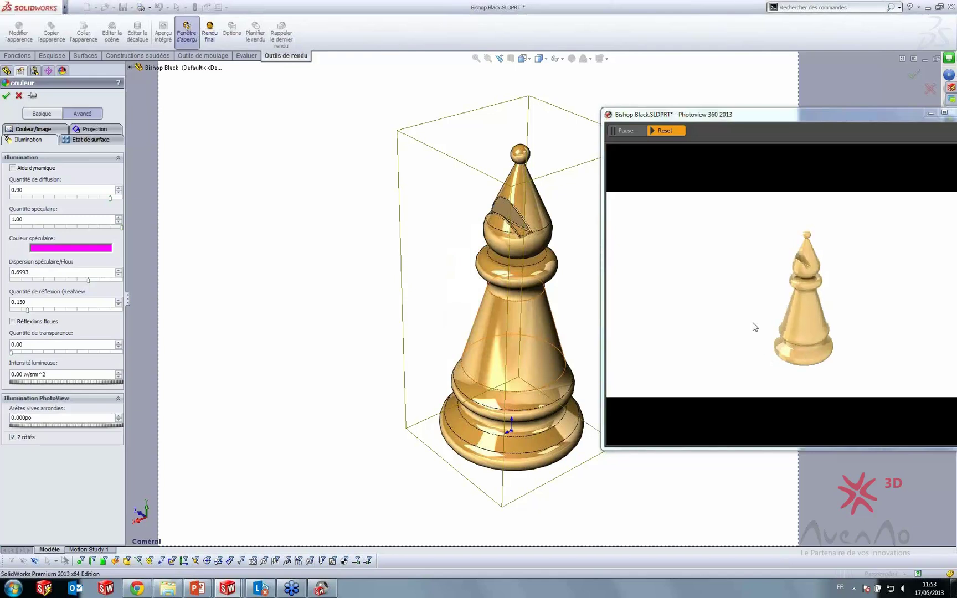
{"action": "left_click", "coordinate": [7, 96]}
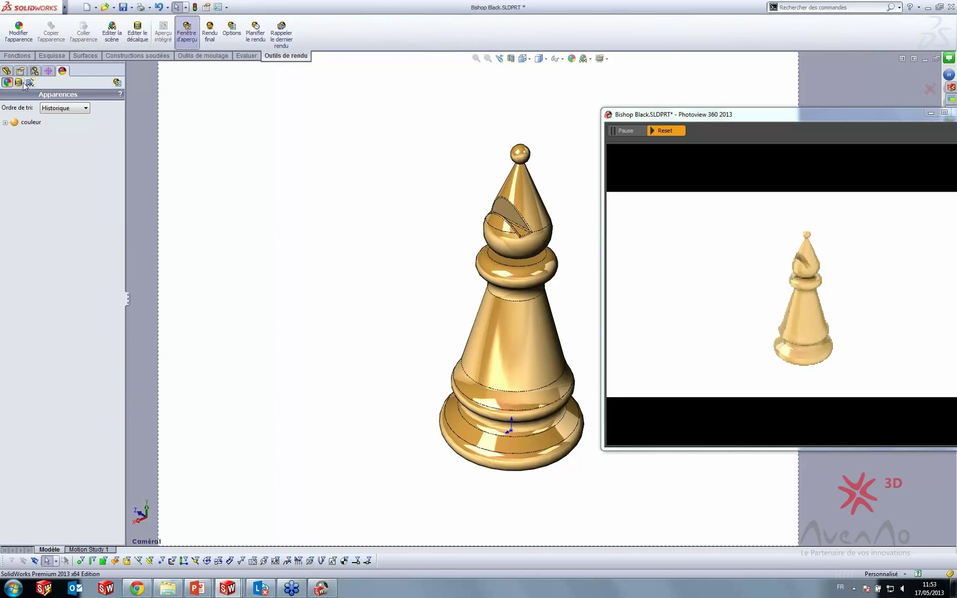
Step: Set the PhotoView luminosity of the Directional1 light to 3 w/srm^2, accept it, and bring the whole preview window into view
{"action": "left_click", "coordinate": [30, 82]}
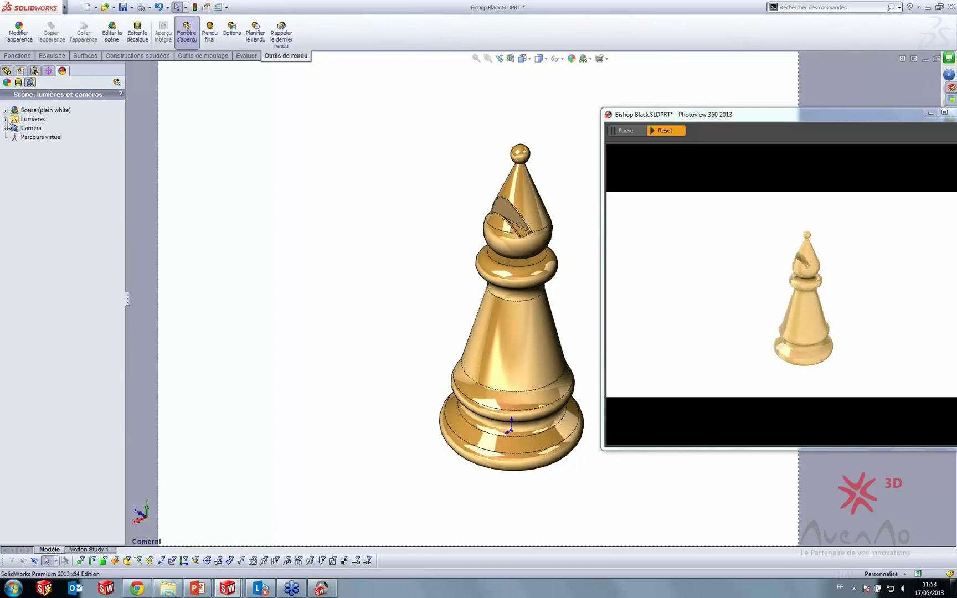
{"action": "right_click", "coordinate": [45, 146]}
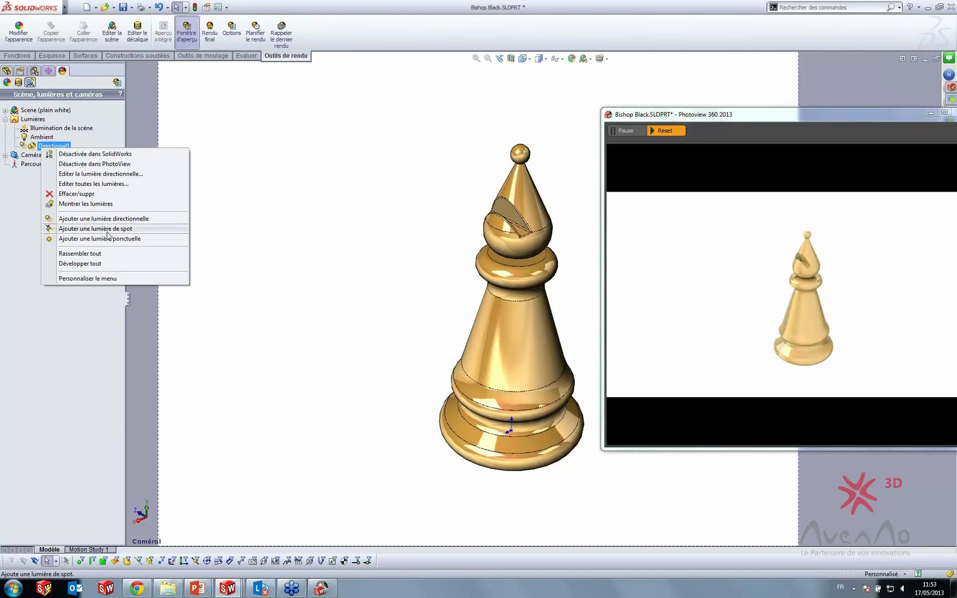
{"action": "left_click", "coordinate": [118, 175]}
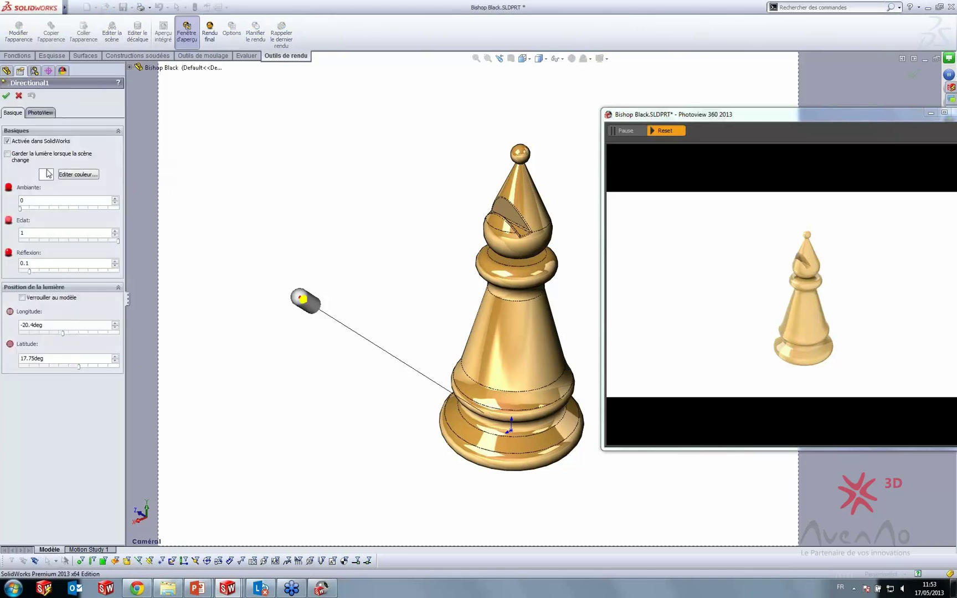
{"action": "left_click", "coordinate": [44, 113]}
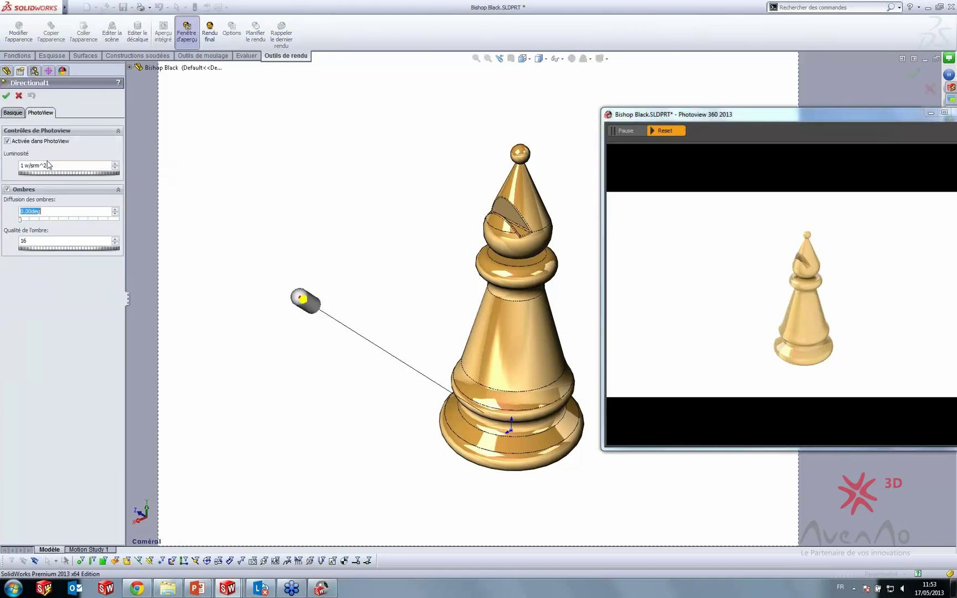
{"action": "mouse_move", "coordinate": [40, 176]}
{"action": "left_mouse_down"}
{"action": "mouse_move", "coordinate": [100, 177]}
{"action": "mouse_move", "coordinate": [54, 176]}
{"action": "left_mouse_up"}
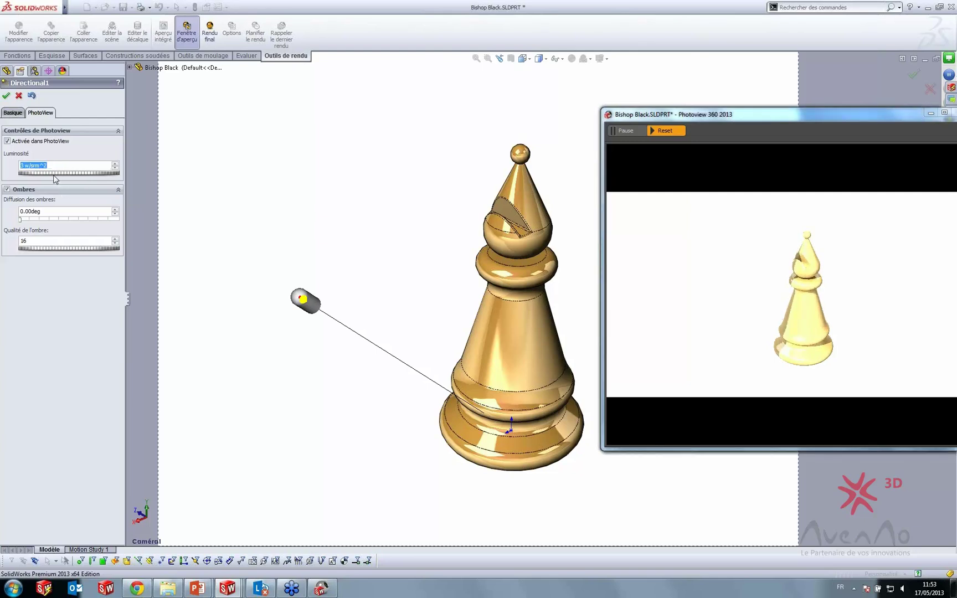
{"action": "left_click", "coordinate": [6, 95]}
{"action": "left_click_drag", "start_coordinate": [906, 123], "coordinate": [775, 123]}
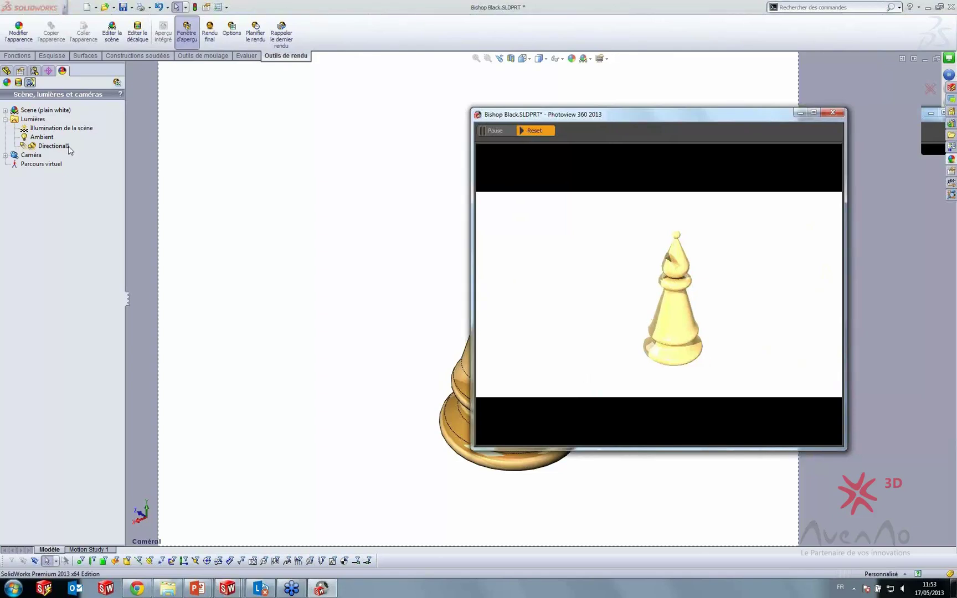
Step: Reopen the bishop's "couleur" appearance for editing and darken its colour to brownish orange (RGB 175, 107, 0)
{"action": "left_click", "coordinate": [6, 82]}
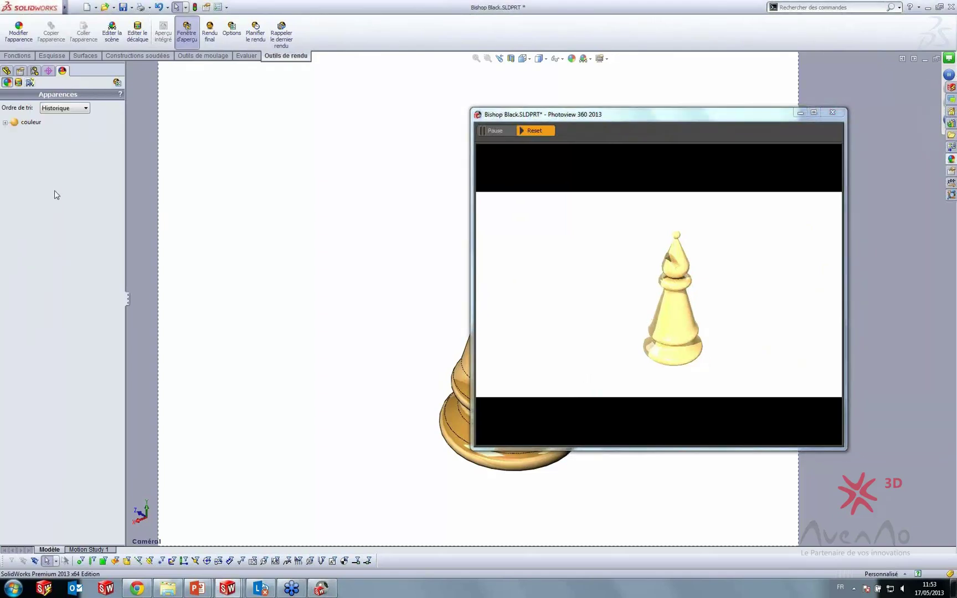
{"action": "right_click", "coordinate": [24, 122]}
{"action": "left_click", "coordinate": [61, 137]}
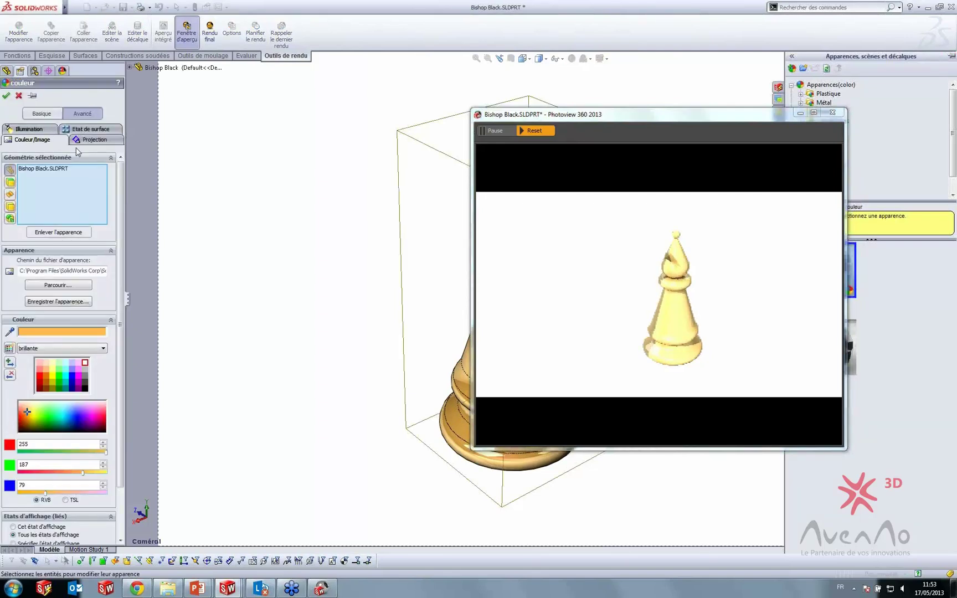
{"action": "left_click_drag", "start_coordinate": [26, 412], "coordinate": [27, 420]}
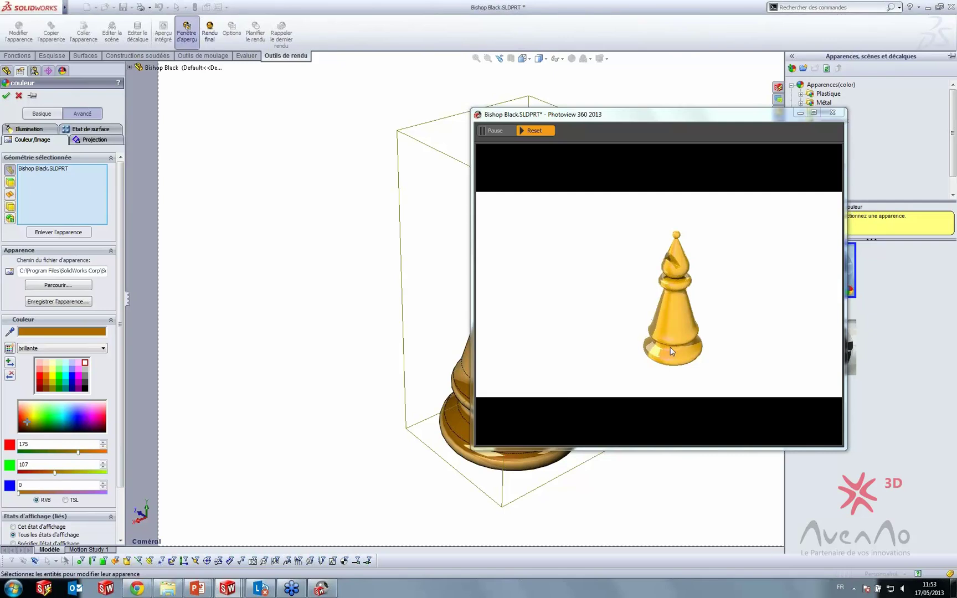
Step: Try dark gold (199, 149, 0), olive yellow (180, 191, 0) and green (131, 207, 0), and set the colour to RGB 255, 189, 23
{"action": "mouse_move", "coordinate": [25, 425]}
{"action": "left_mouse_down"}
{"action": "mouse_move", "coordinate": [61, 423]}
{"action": "mouse_move", "coordinate": [30, 420]}
{"action": "left_mouse_up"}
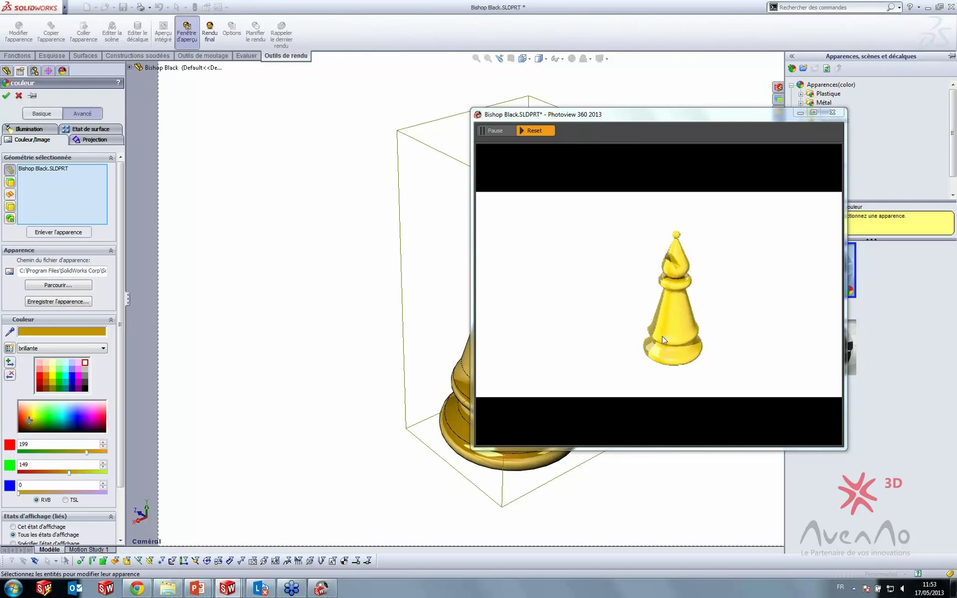
{"action": "left_click", "coordinate": [34, 421]}
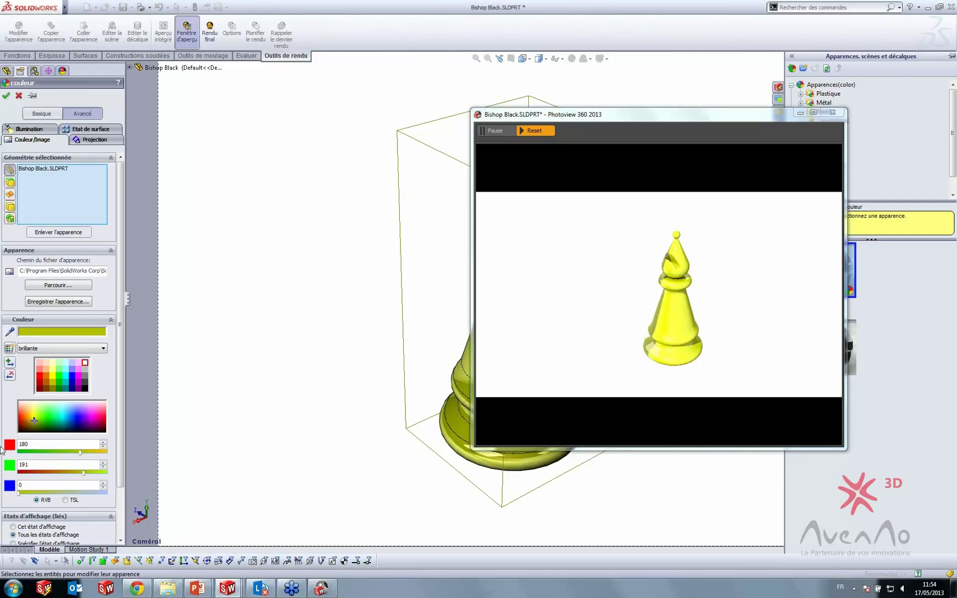
{"action": "left_click", "coordinate": [39, 419]}
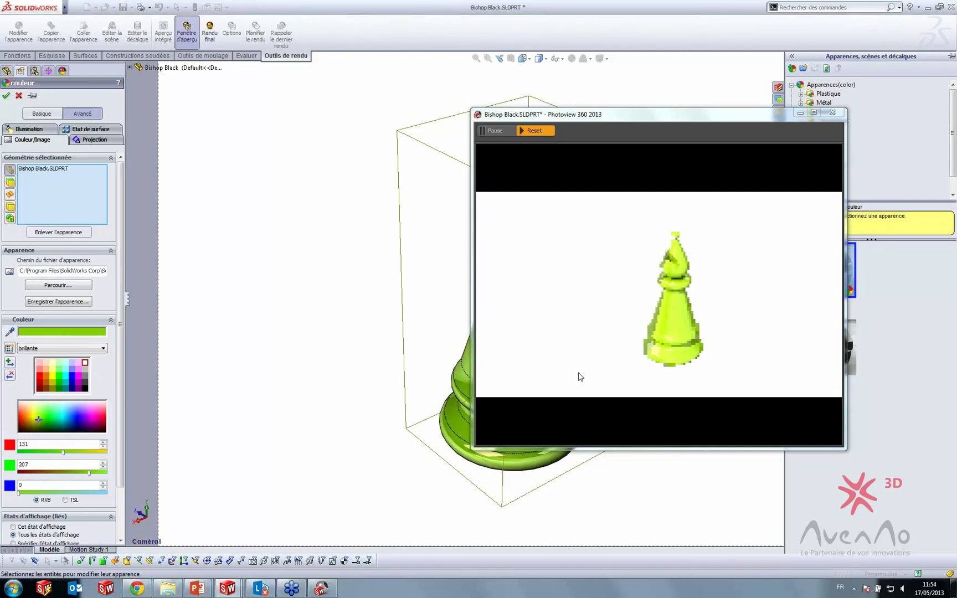
{"action": "left_click", "coordinate": [28, 414]}
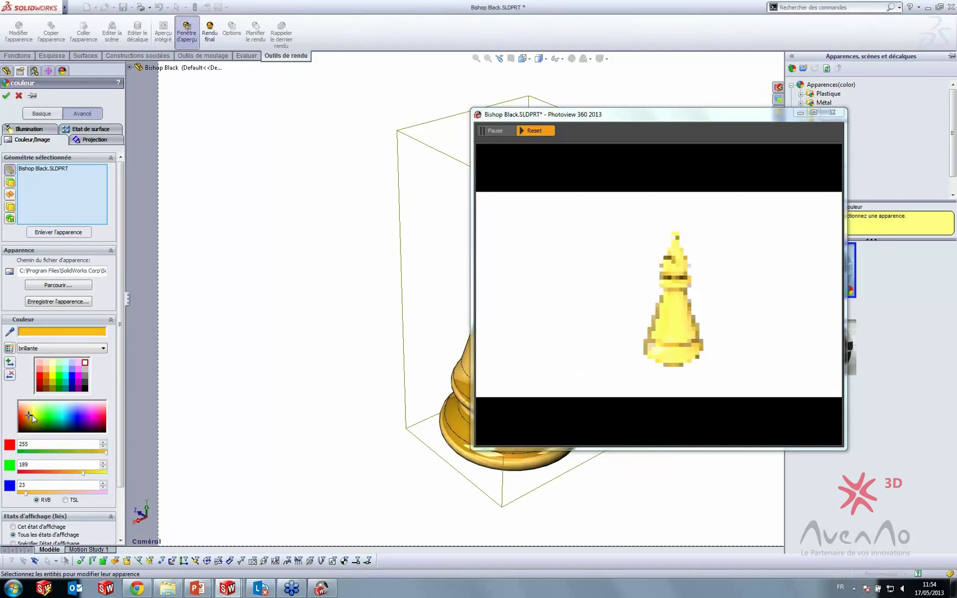
Step: Change the bishop's colour to orange (RGB 255, 113, 0) and lower its specular spread to about 0.51
{"action": "left_click", "coordinate": [25, 417]}
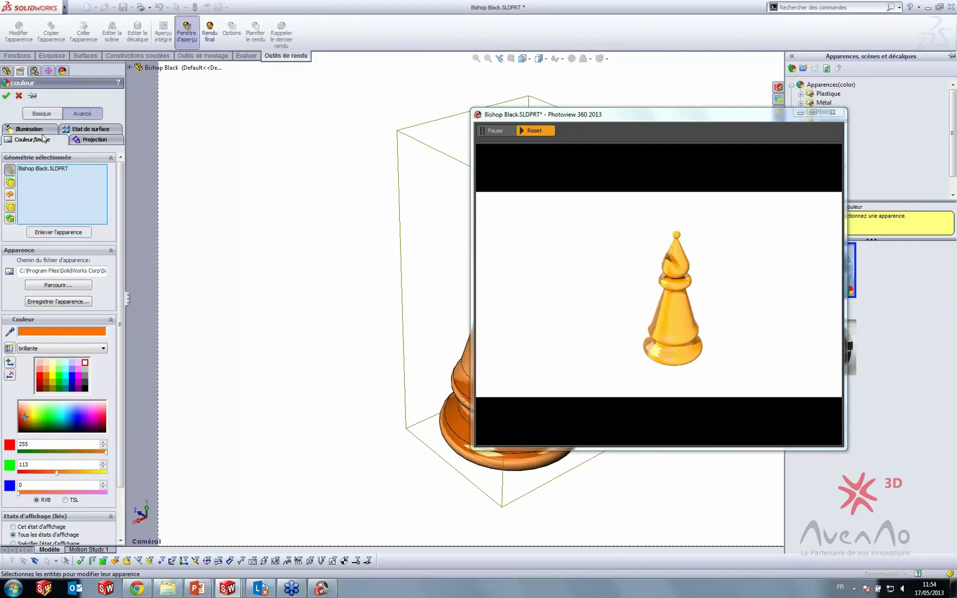
{"action": "left_click", "coordinate": [30, 129]}
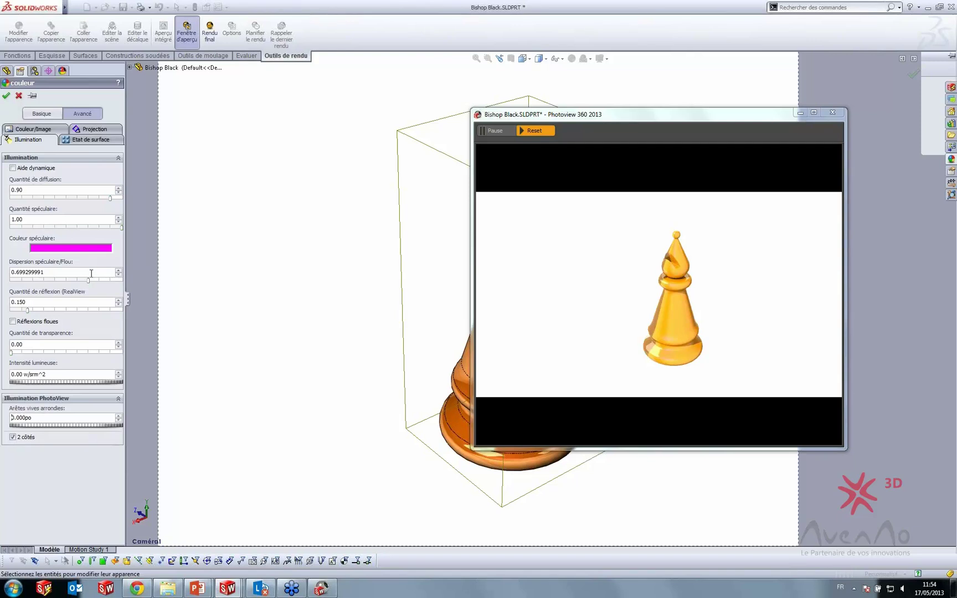
{"action": "left_click_drag", "start_coordinate": [87, 280], "coordinate": [55, 280]}
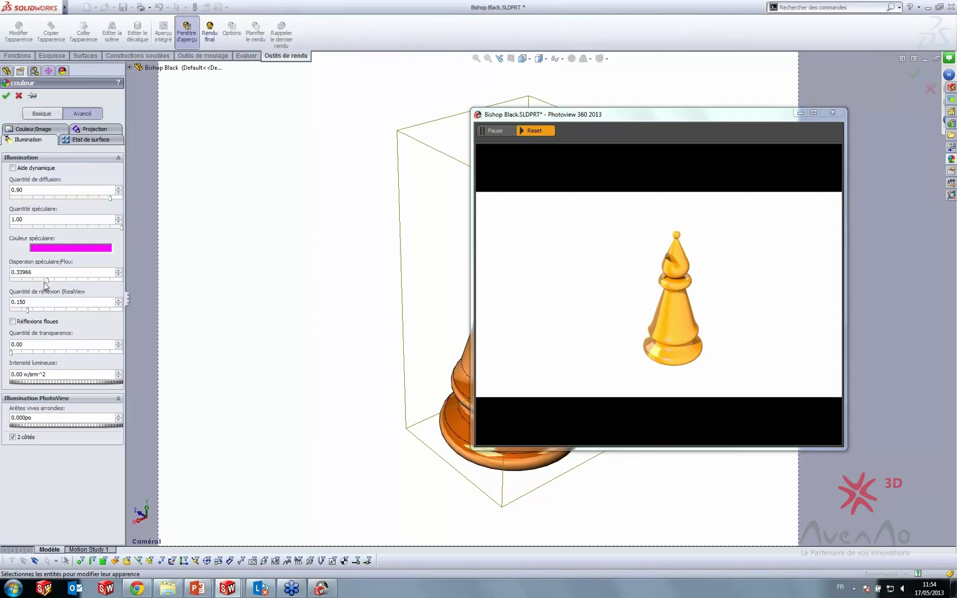
{"action": "left_click_drag", "start_coordinate": [46, 281], "coordinate": [34, 281]}
{"action": "left_click", "coordinate": [36, 281]}
{"action": "left_click", "coordinate": [86, 282]}
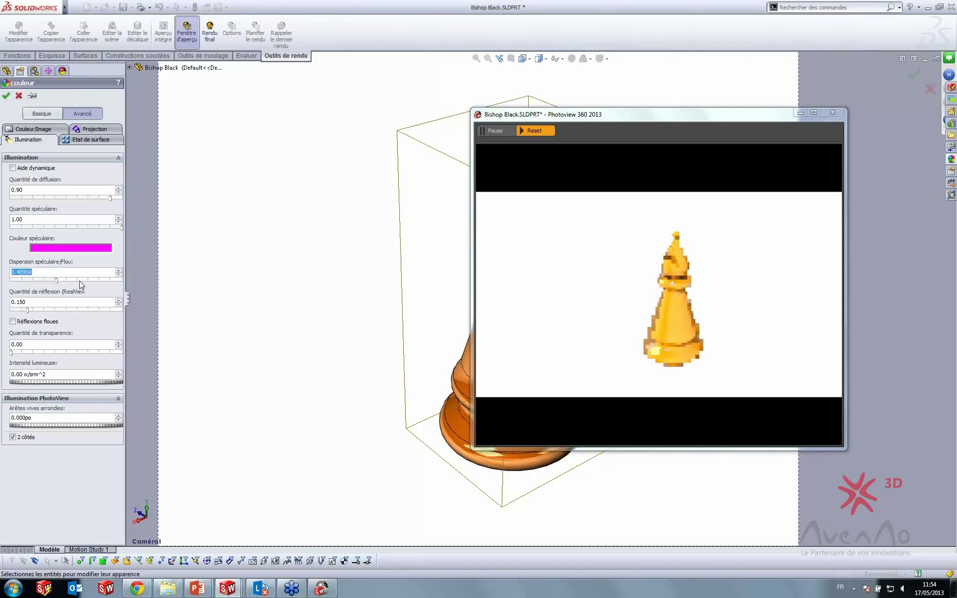
{"action": "left_click", "coordinate": [84, 281]}
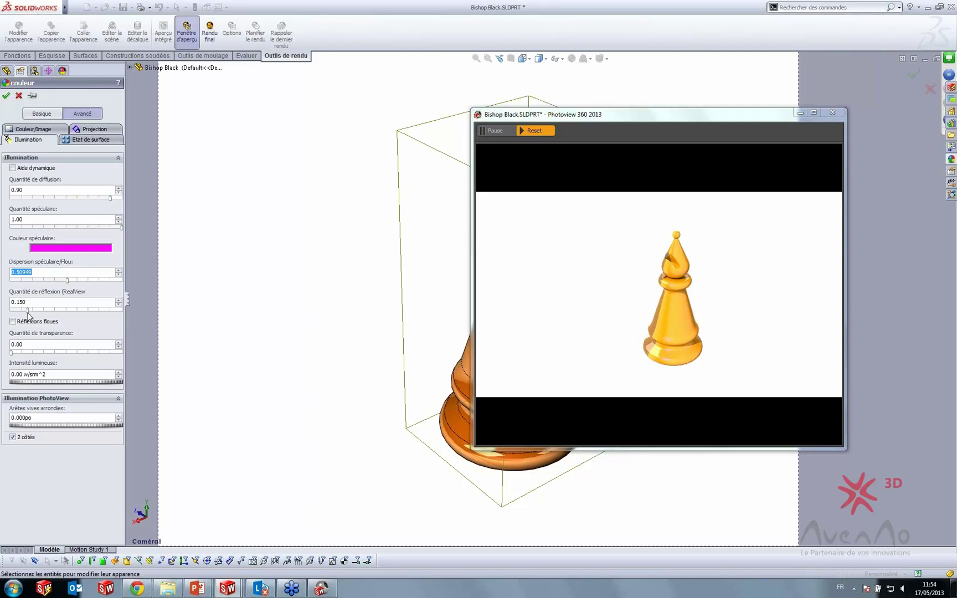
Step: Try reflection amounts of 0.73, 0, 0.5 and 1, and set the reflection amount to 0.2
{"action": "left_click_drag", "start_coordinate": [28, 310], "coordinate": [92, 310]}
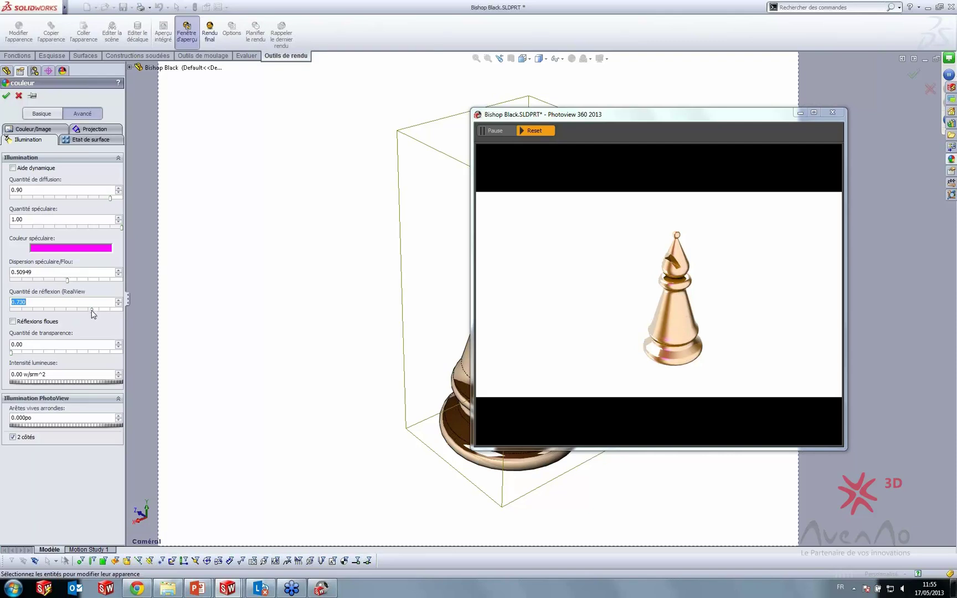
{"action": "left_click_drag", "start_coordinate": [92, 310], "coordinate": [2, 316]}
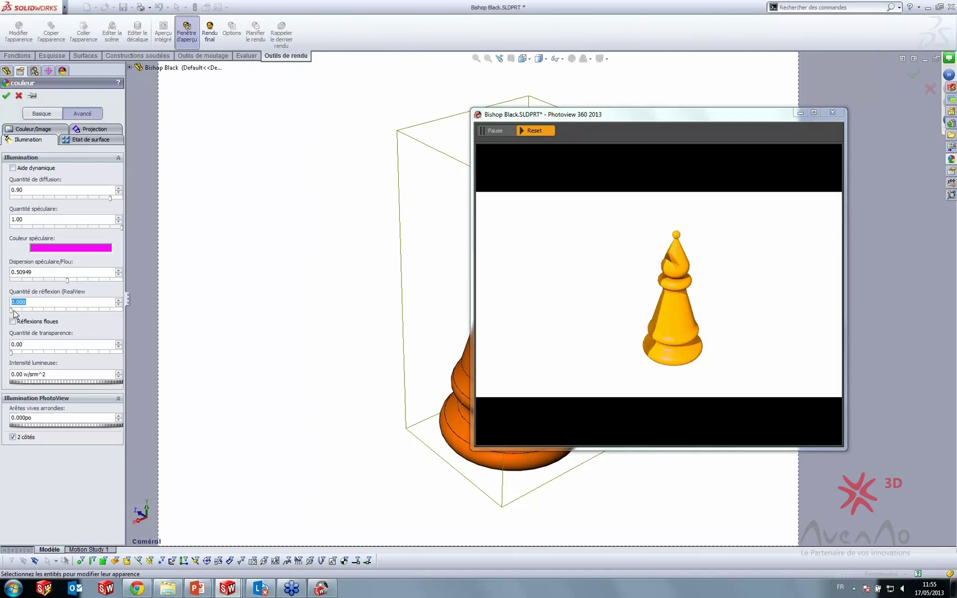
{"action": "left_click", "coordinate": [93, 310]}
{"action": "left_click", "coordinate": [95, 310]}
{"action": "left_click", "coordinate": [100, 310]}
{"action": "left_click", "coordinate": [107, 310]}
{"action": "left_click", "coordinate": [106, 310]}
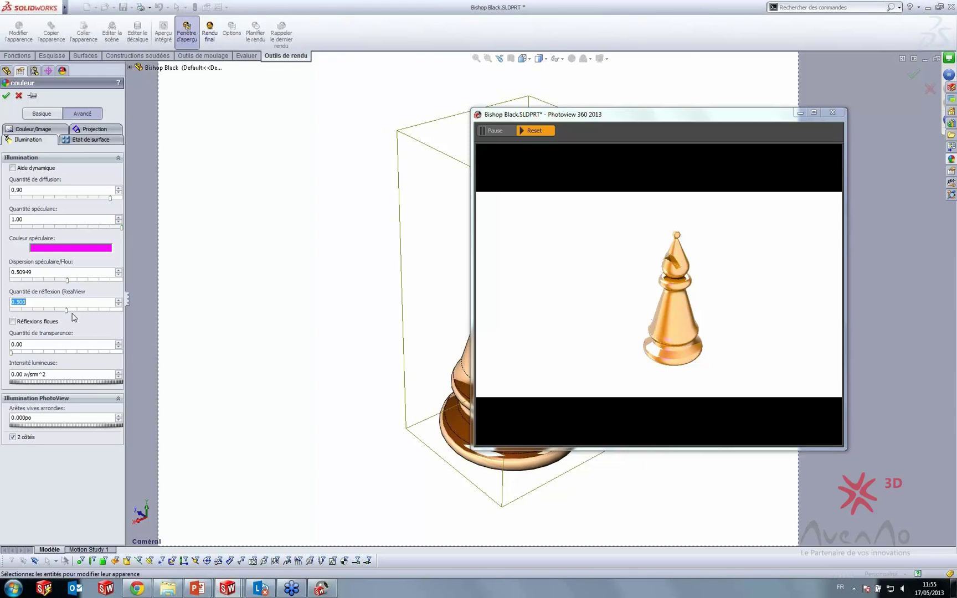
{"action": "left_click_drag", "start_coordinate": [65, 312], "coordinate": [188, 317]}
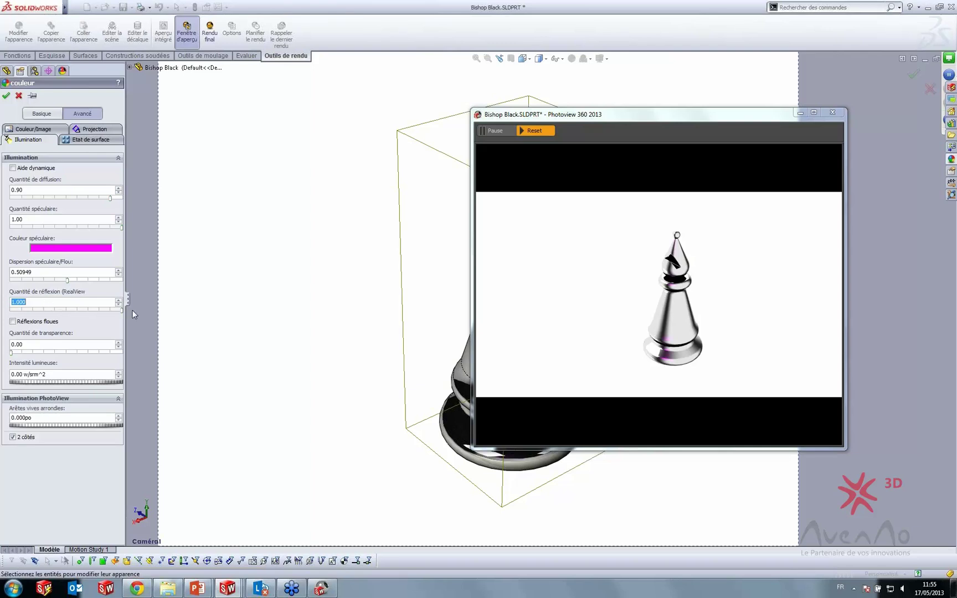
{"action": "left_click_drag", "start_coordinate": [121, 310], "coordinate": [100, 311]}
{"action": "left_click", "coordinate": [32, 310]}
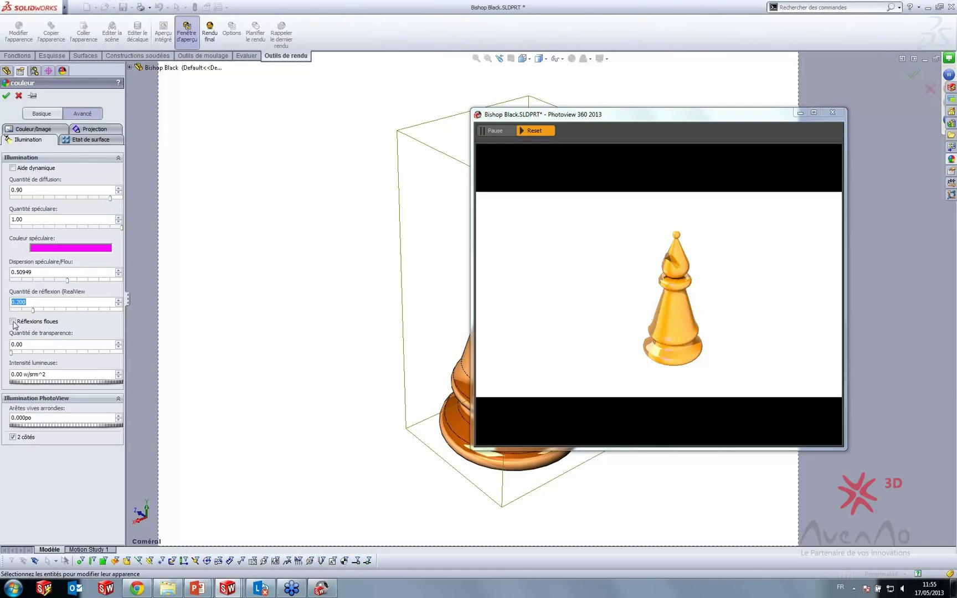
Step: Enable blurry reflections, try a specular spread of 0.999, and set the spread to 0
{"action": "left_click", "coordinate": [13, 321]}
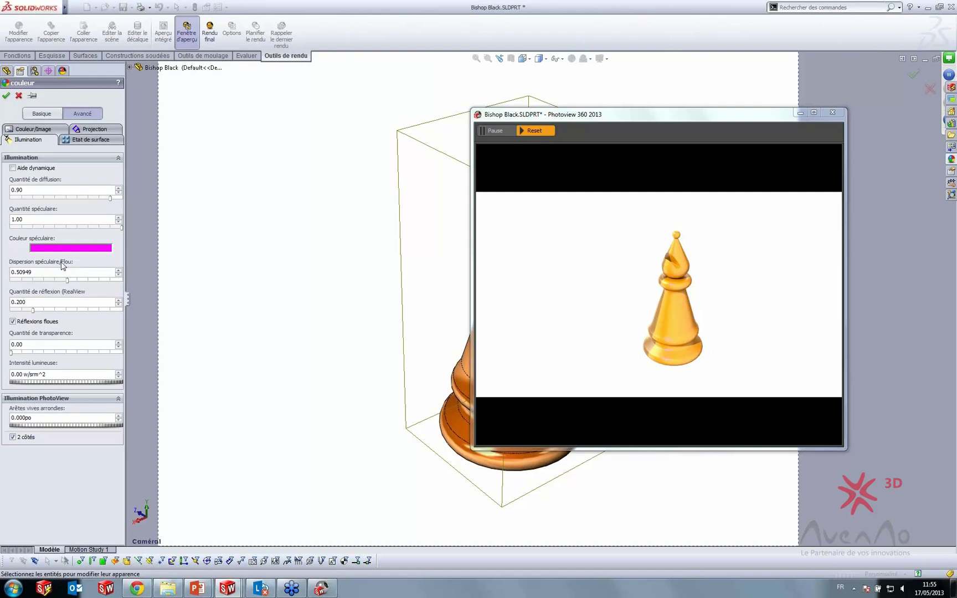
{"action": "left_click_drag", "start_coordinate": [74, 281], "coordinate": [123, 281]}
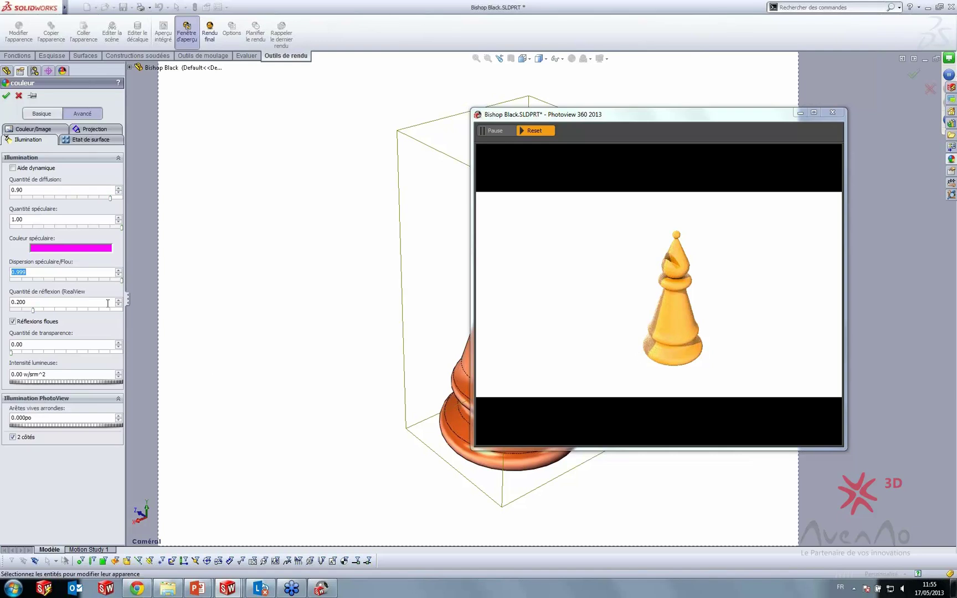
{"action": "left_click_drag", "start_coordinate": [122, 281], "coordinate": [6, 282]}
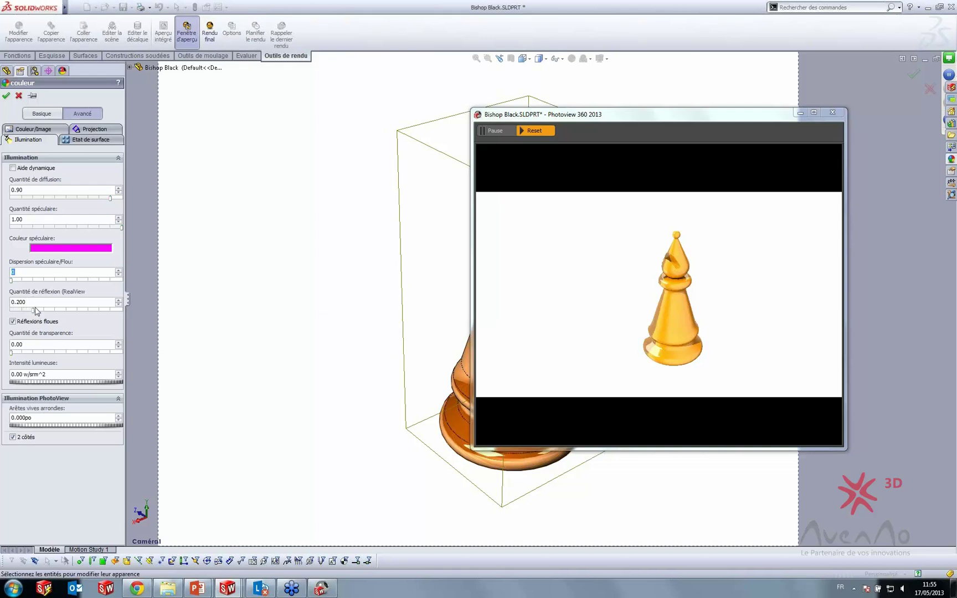
Step: Try a reflection amount of 0.5 with the blurry reflections and set it to 0.3
{"action": "left_click_drag", "start_coordinate": [35, 311], "coordinate": [66, 309]}
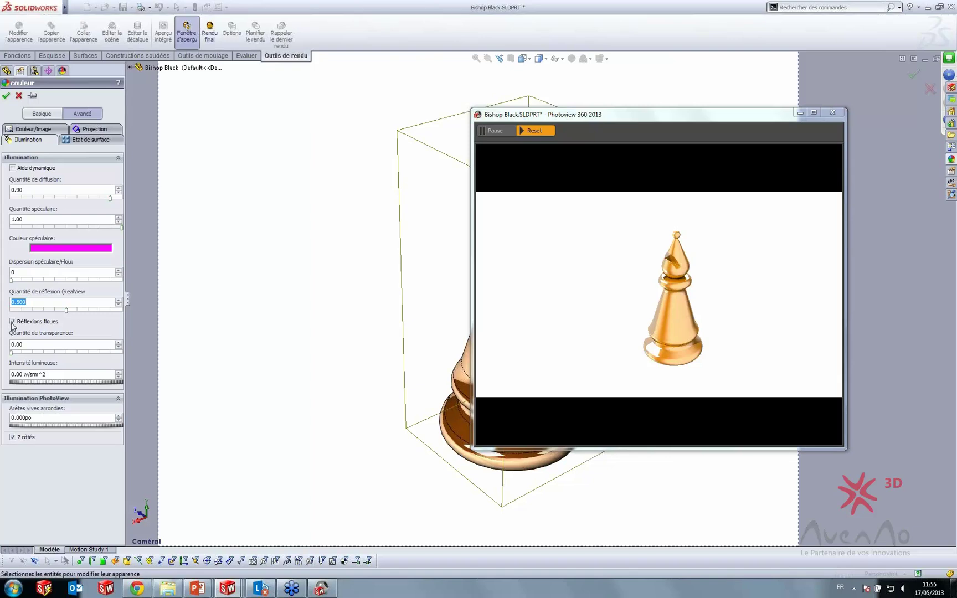
{"action": "double_click", "coordinate": [20, 272]}
{"action": "left_click_drag", "start_coordinate": [65, 311], "coordinate": [44, 312]}
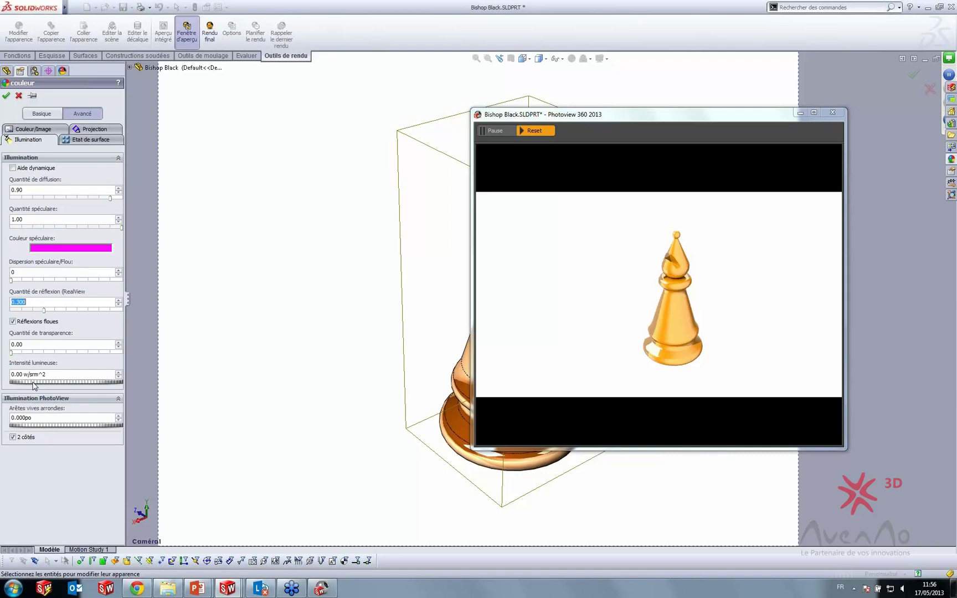
Step: Raise the luminous intensity to 0.56 w/srm^2, accept the appearance edits, and close the preview window
{"action": "left_click_drag", "start_coordinate": [33, 382], "coordinate": [427, 385]}
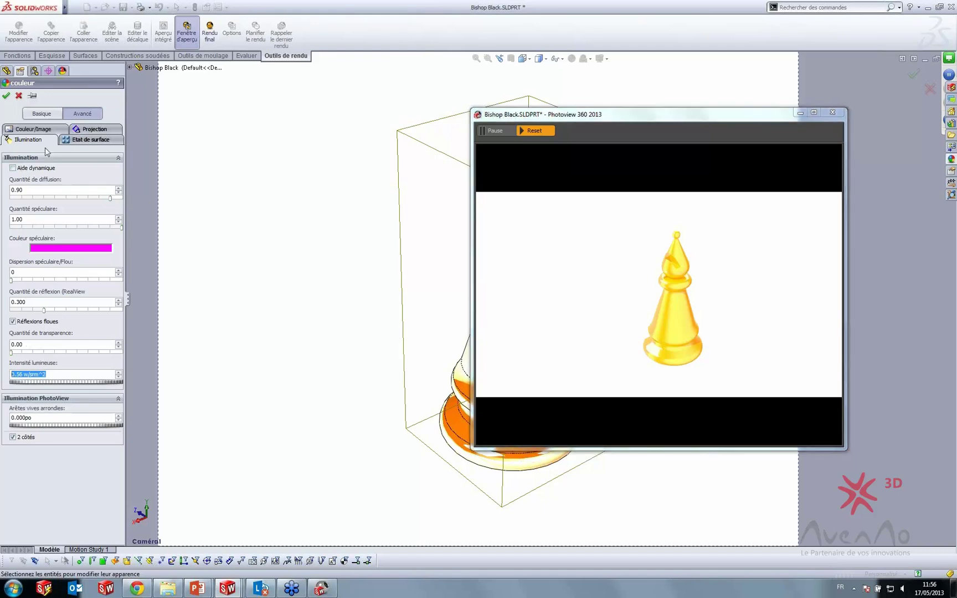
{"action": "left_click", "coordinate": [7, 96]}
{"action": "left_click", "coordinate": [832, 112]}
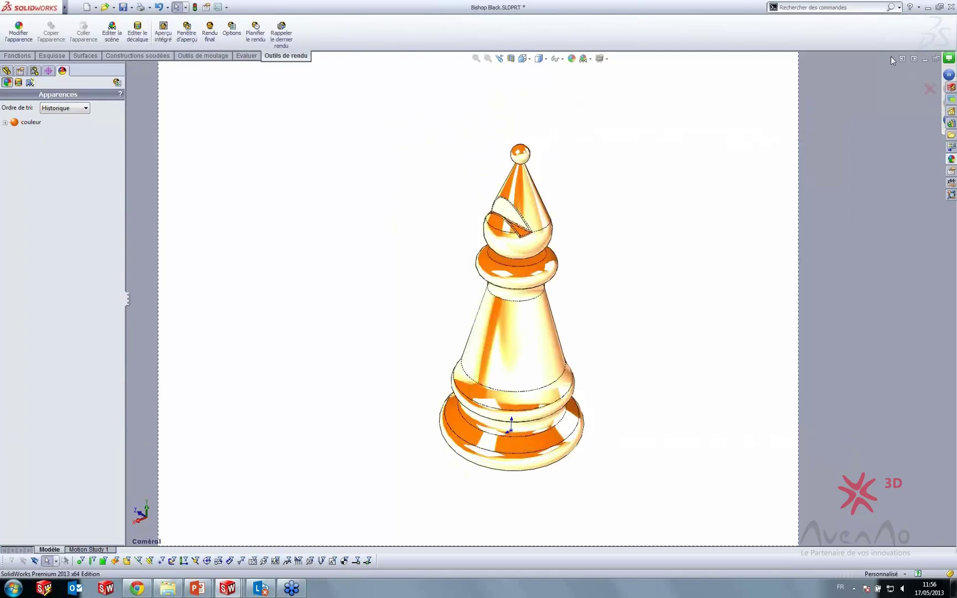
Step: Open the part file "couleur illlumination.SLDPRT" from the Fichiers folder
{"action": "left_click", "coordinate": [78, 7]}
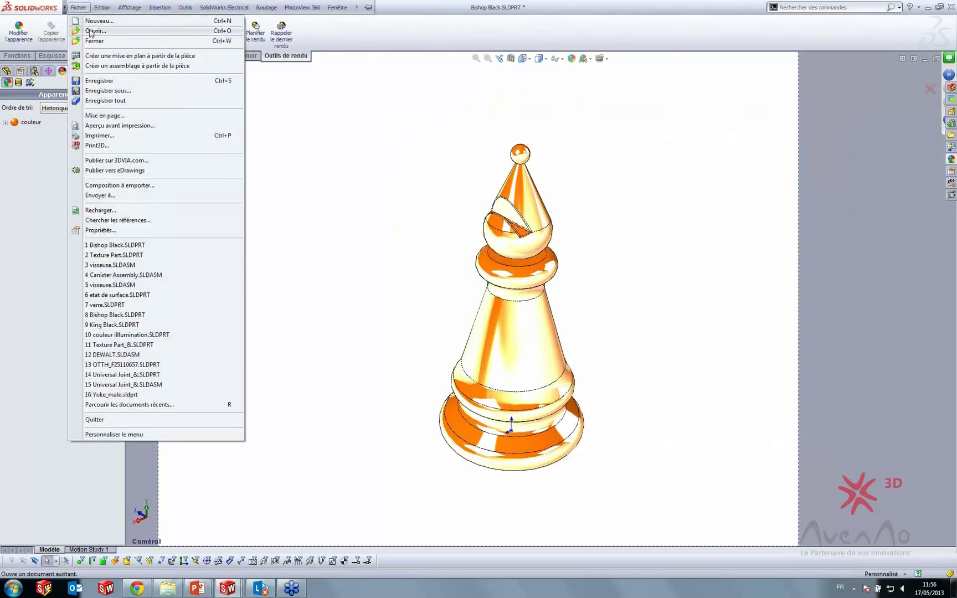
{"action": "left_click", "coordinate": [92, 31]}
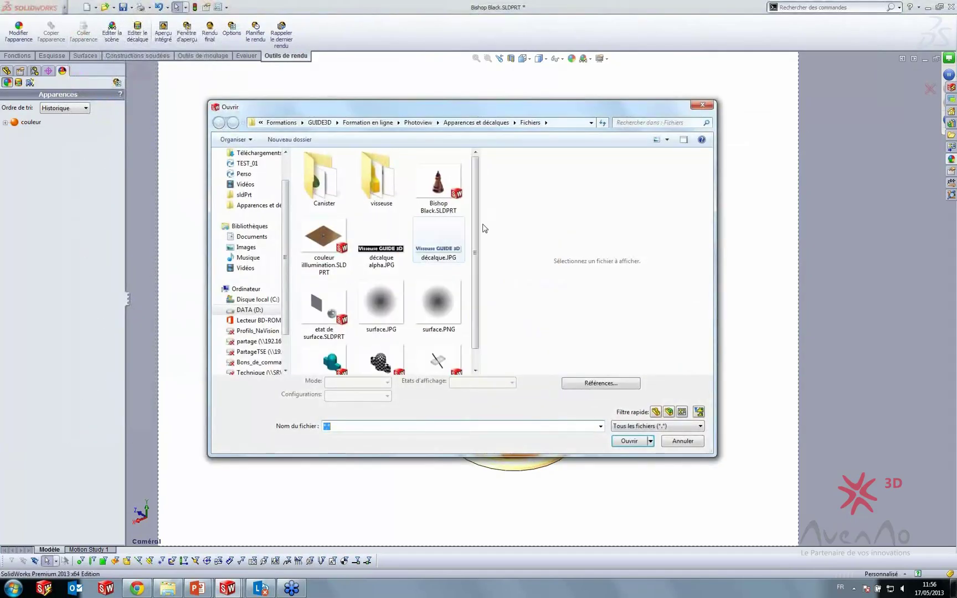
{"action": "left_click", "coordinate": [323, 238]}
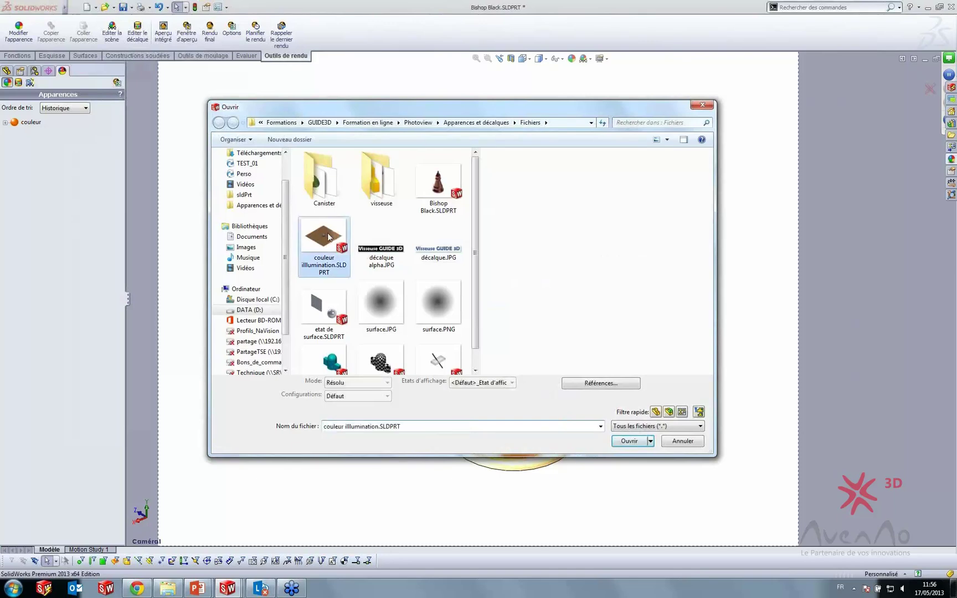
{"action": "left_click", "coordinate": [630, 440]}
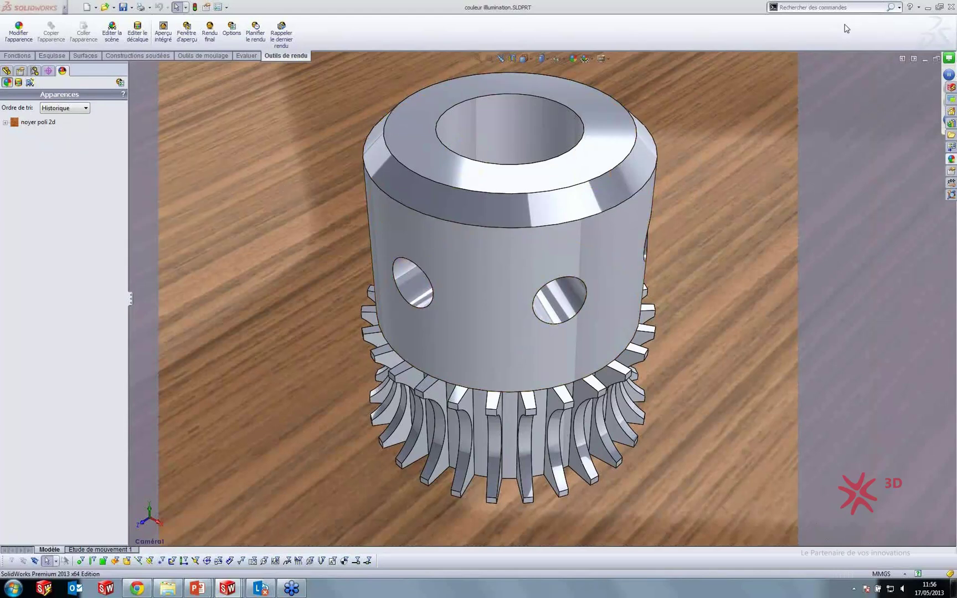
Step: Apply the "acier brossé" appearance from the Métal > Acier category to the whole part
{"action": "left_click", "coordinate": [950, 159]}
{"action": "left_click", "coordinate": [821, 111]}
{"action": "left_click", "coordinate": [823, 103]}
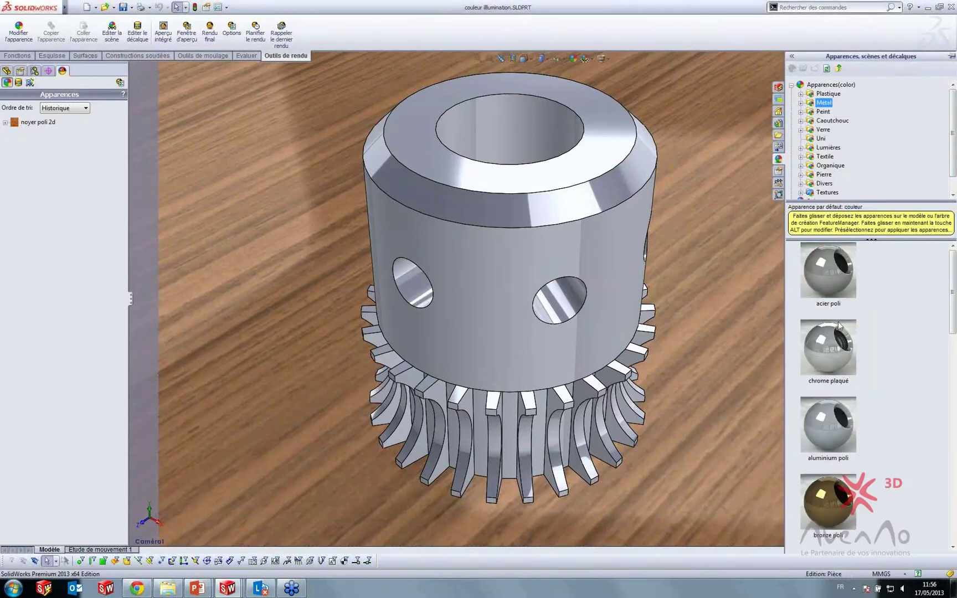
{"action": "left_click", "coordinate": [800, 103]}
{"action": "left_click", "coordinate": [830, 95]}
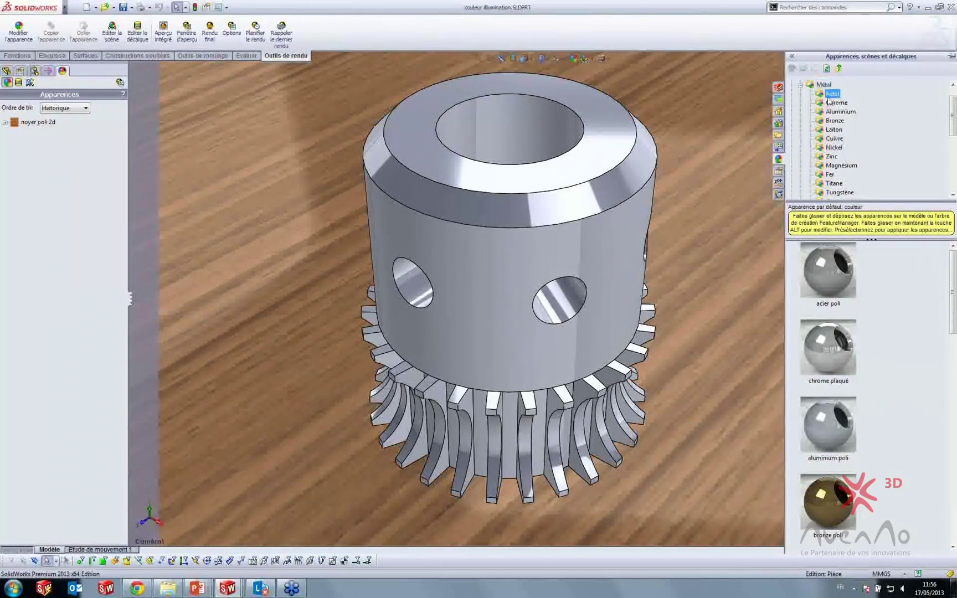
{"action": "left_click_drag", "start_coordinate": [828, 347], "coordinate": [525, 261]}
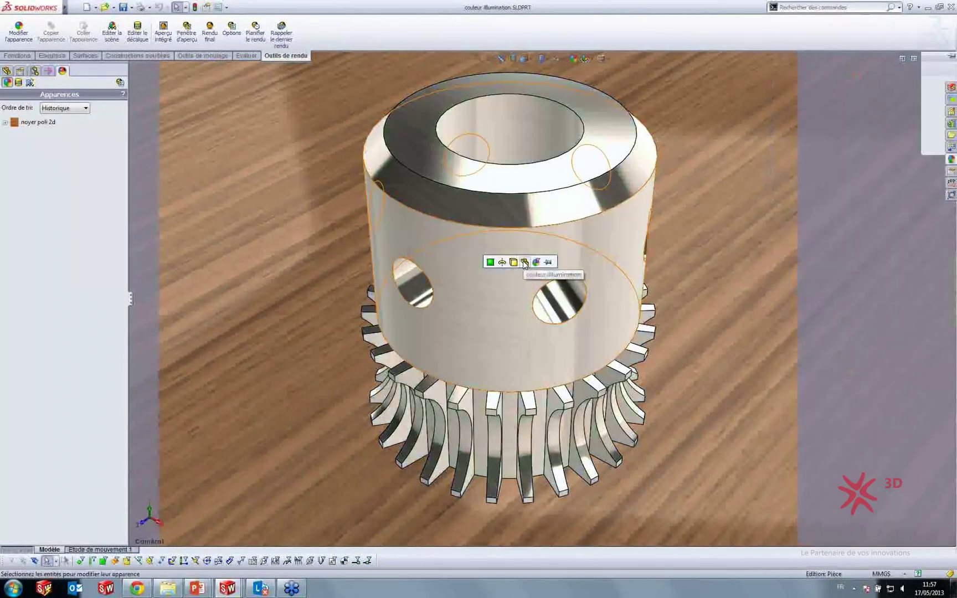
{"action": "left_click", "coordinate": [525, 262]}
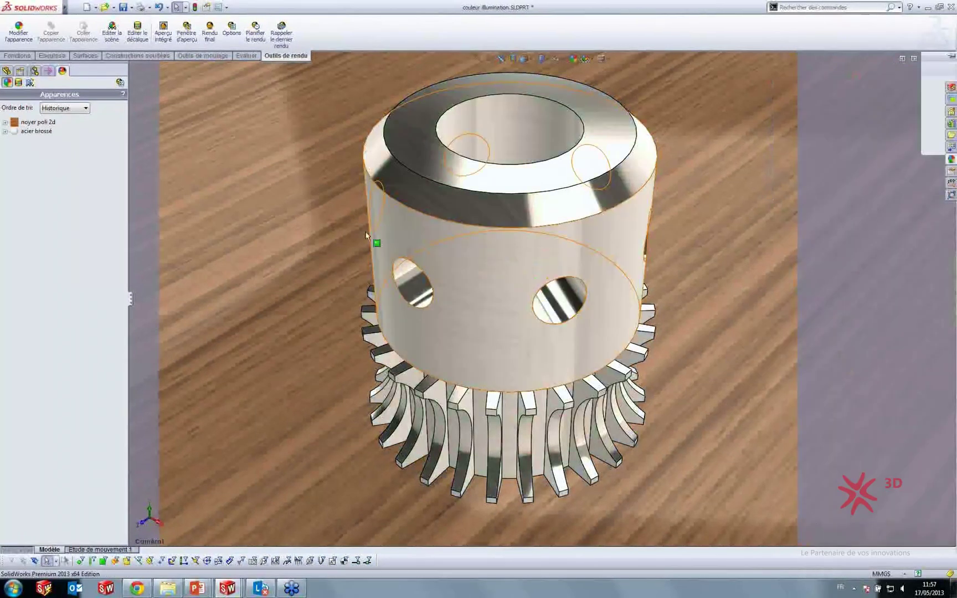
Step: Open the "acier brossé" appearance's illumination settings for editing and show the part in the PhotoView 360 preview window
{"action": "right_click", "coordinate": [18, 133]}
{"action": "left_click", "coordinate": [42, 149]}
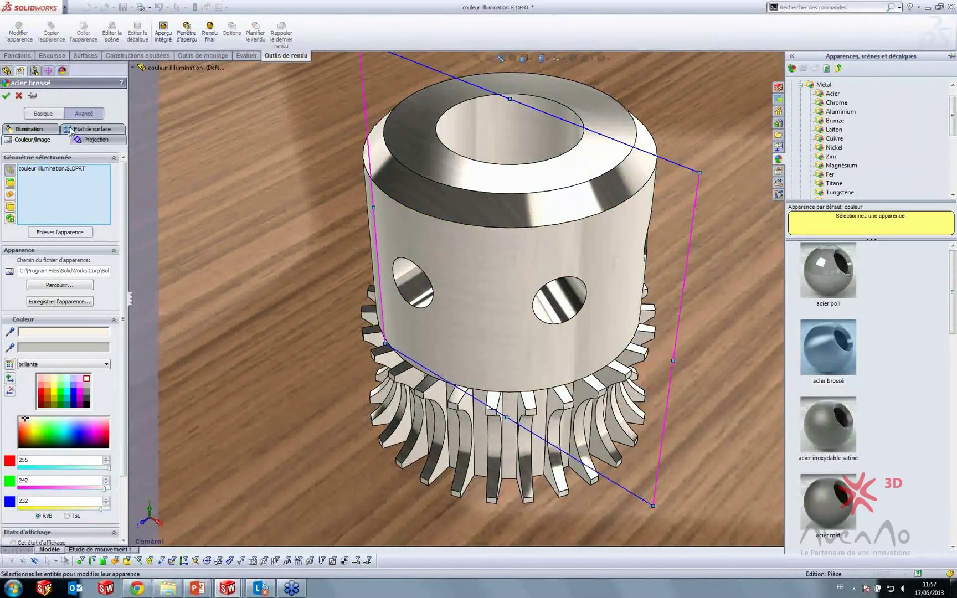
{"action": "left_click", "coordinate": [50, 130]}
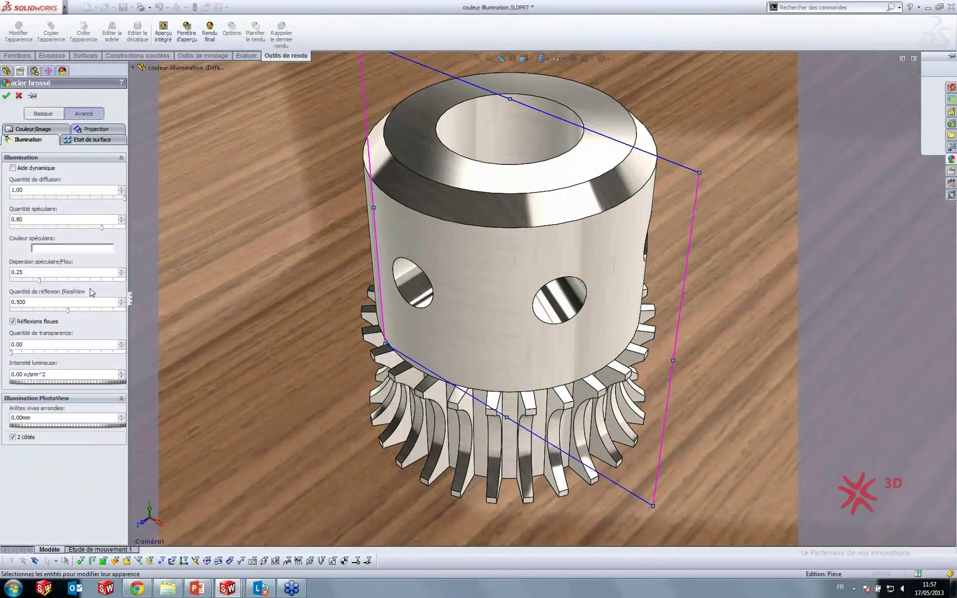
{"action": "left_click", "coordinate": [193, 38]}
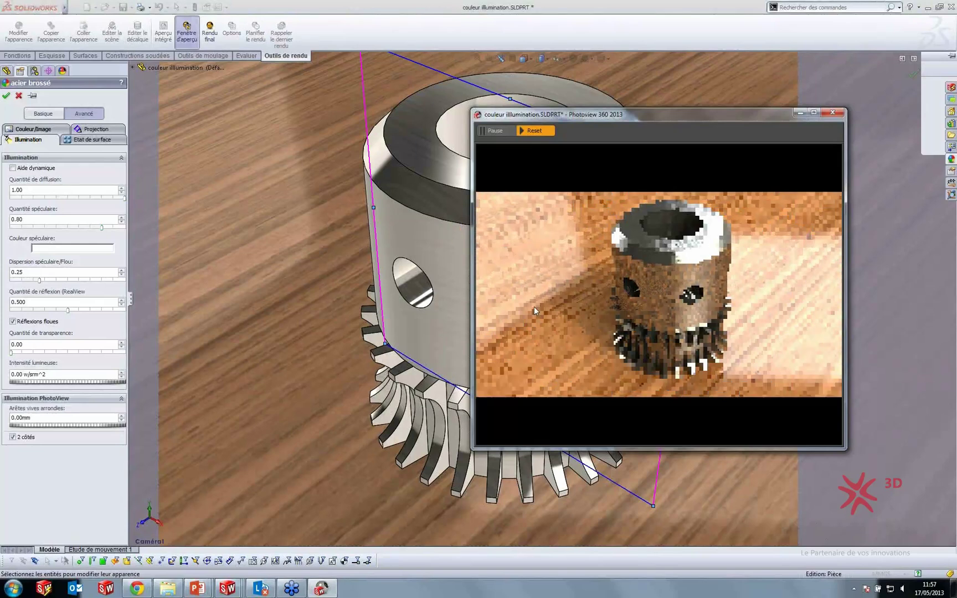
Step: Set the brushed steel's specular spread to 0.3996 and turn off blurry reflections
{"action": "left_click_drag", "start_coordinate": [40, 280], "coordinate": [56, 280]}
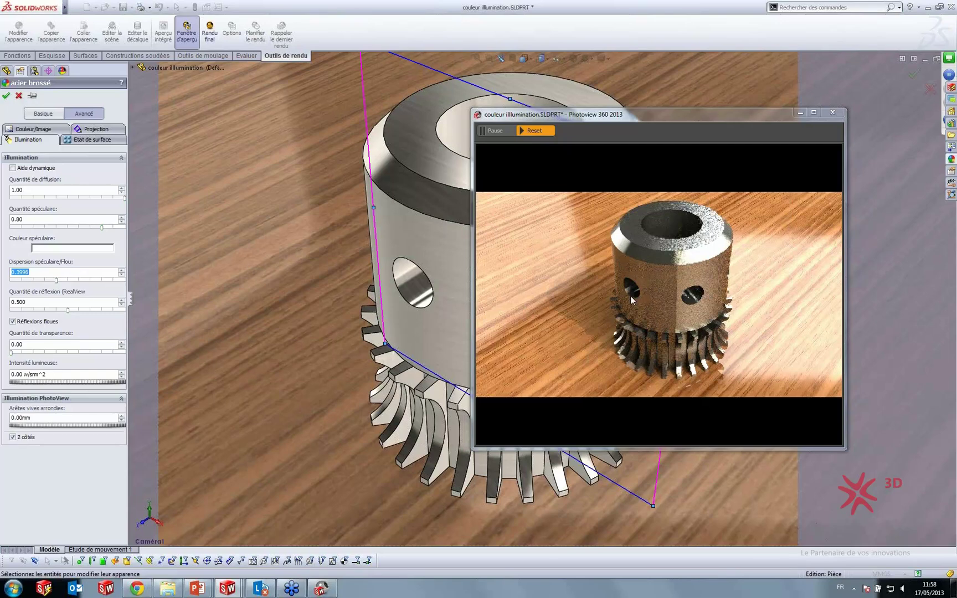
{"action": "left_click", "coordinate": [28, 323]}
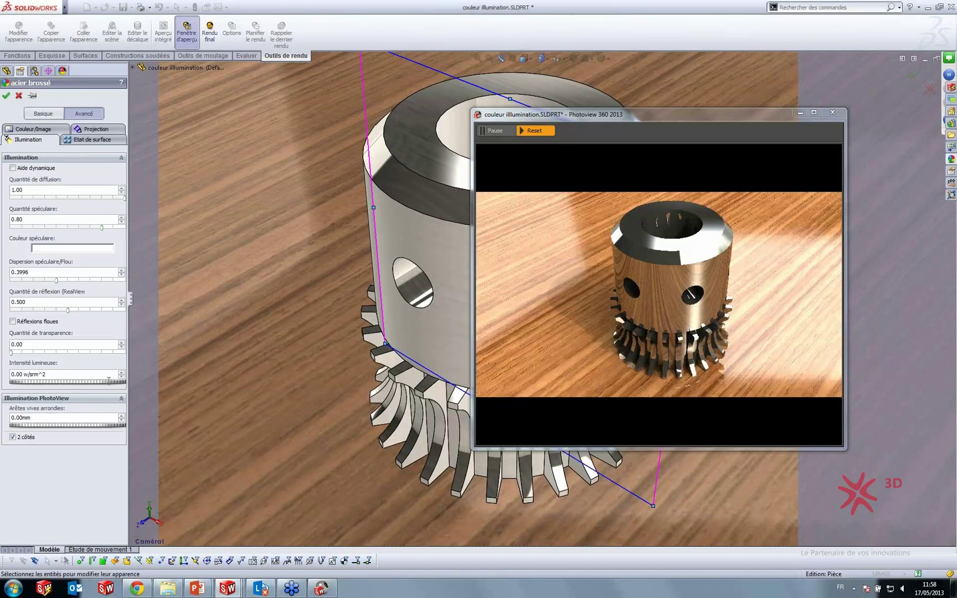
Step: Set the PhotoView rounding of sharp edges to 1 mm for the brushed steel appearance
{"action": "left_click_drag", "start_coordinate": [37, 421], "coordinate": [2, 419]}
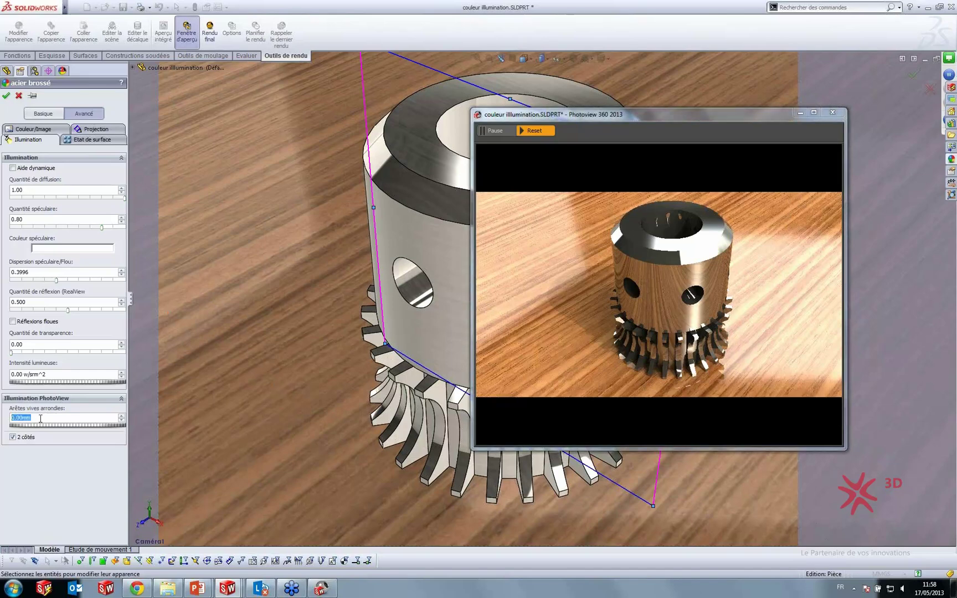
{"action": "type", "text": "1"}
{"action": "key", "text": "Return"}
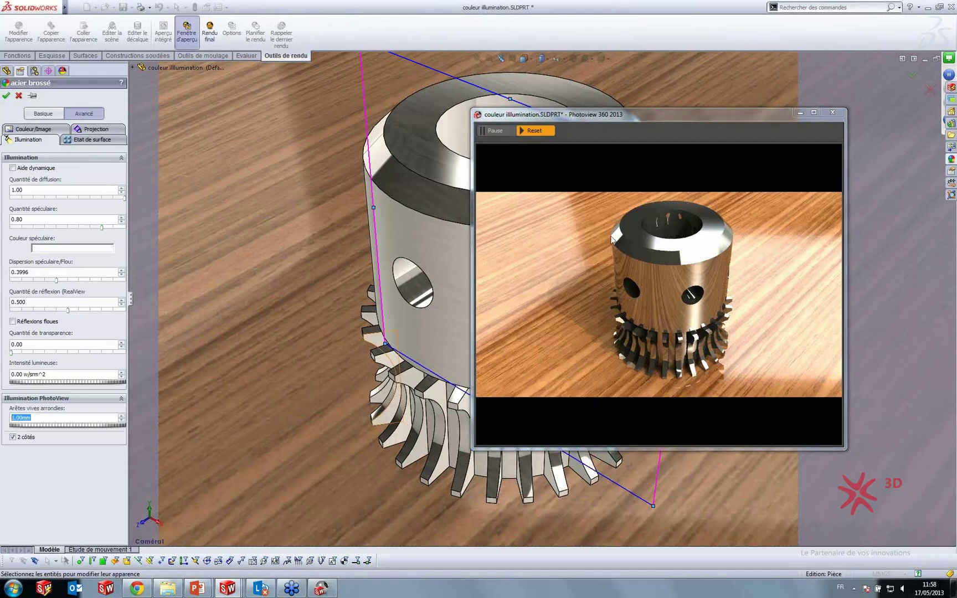
Step: Enlarge the render preview to full screen and examine the rounded edges of the toothed steel part
{"action": "left_click", "coordinate": [833, 114]}
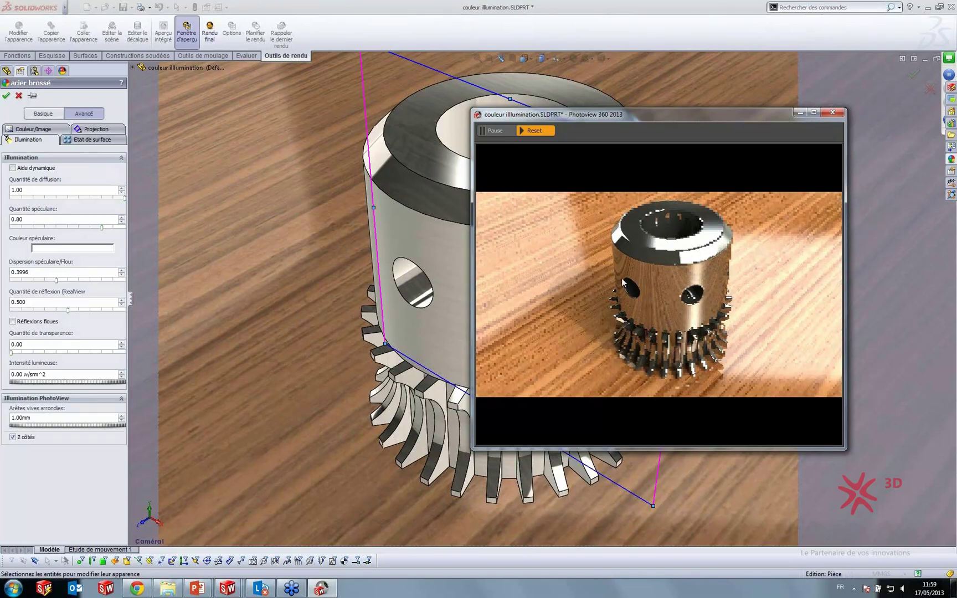
{"action": "left_click", "coordinate": [814, 113]}
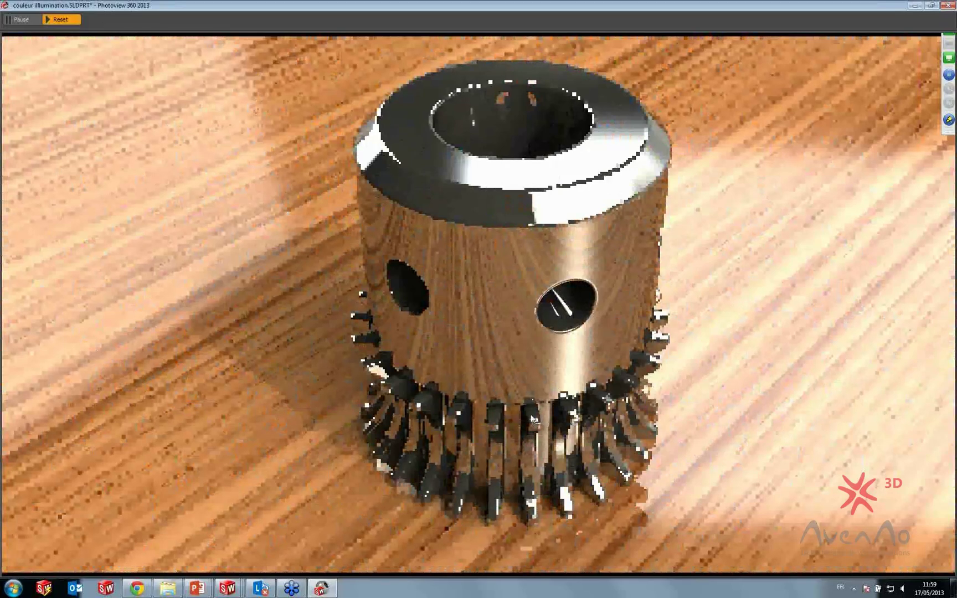
{"action": "left_click", "coordinate": [928, 6]}
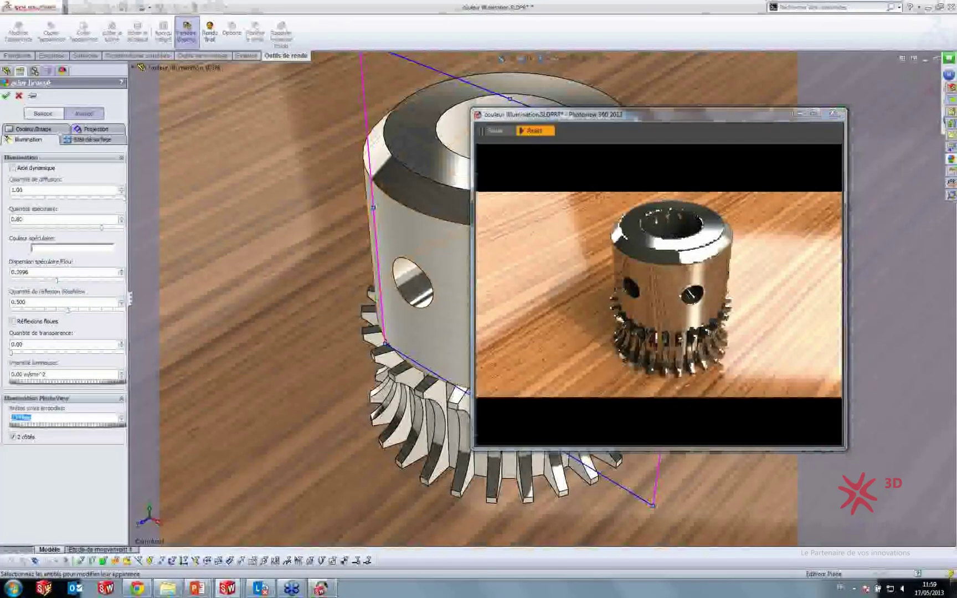
{"action": "left_click", "coordinate": [813, 114]}
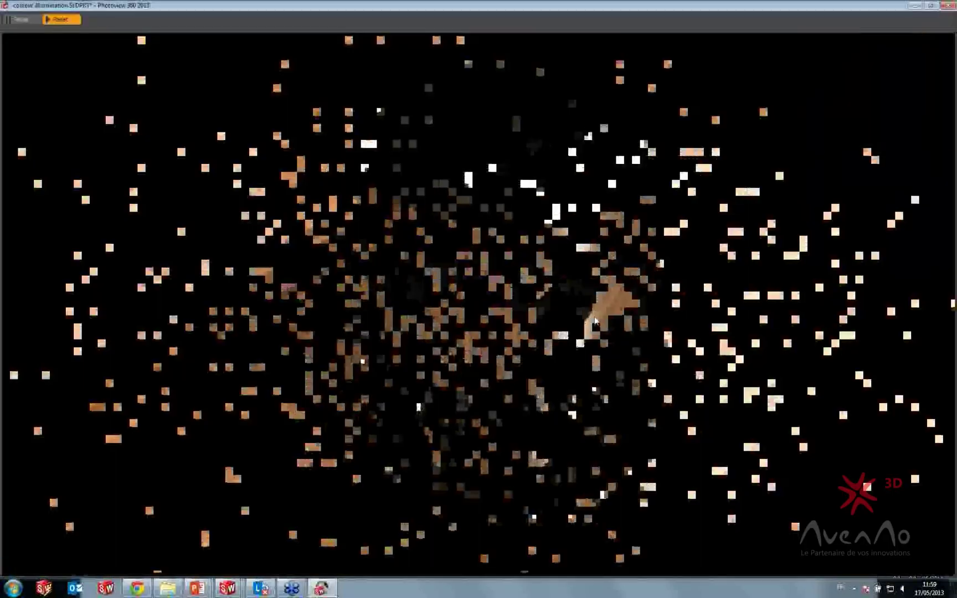
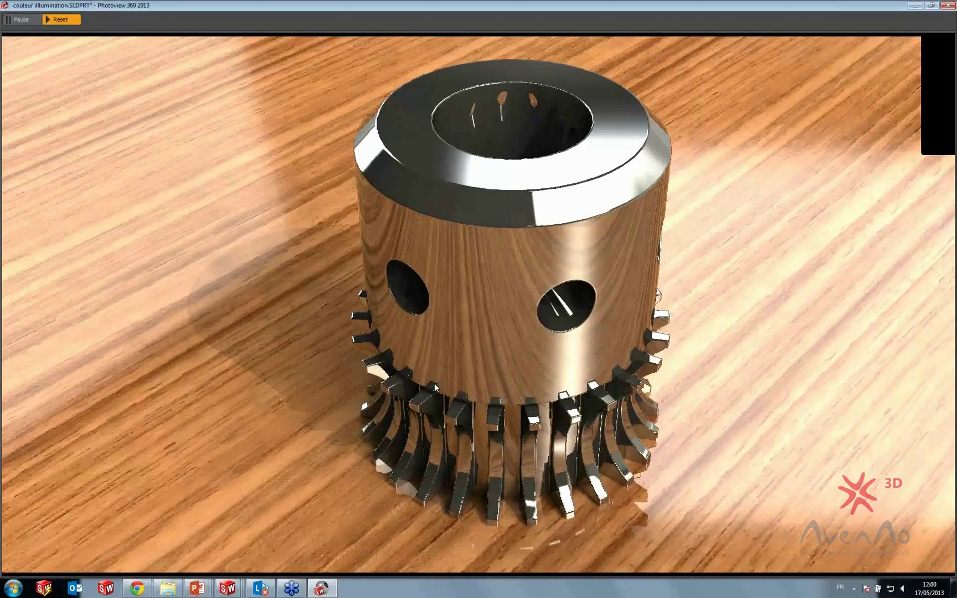
Step: Close the render preview and accept the brushed steel appearance with rounded sharp edges of 0.50 mm
{"action": "left_click", "coordinate": [929, 6]}
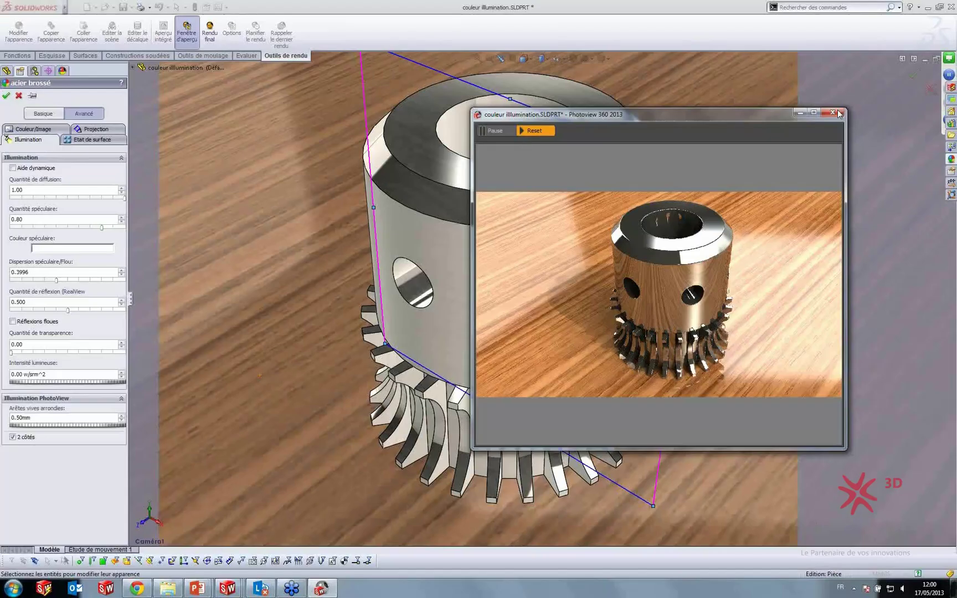
{"action": "left_click", "coordinate": [837, 112]}
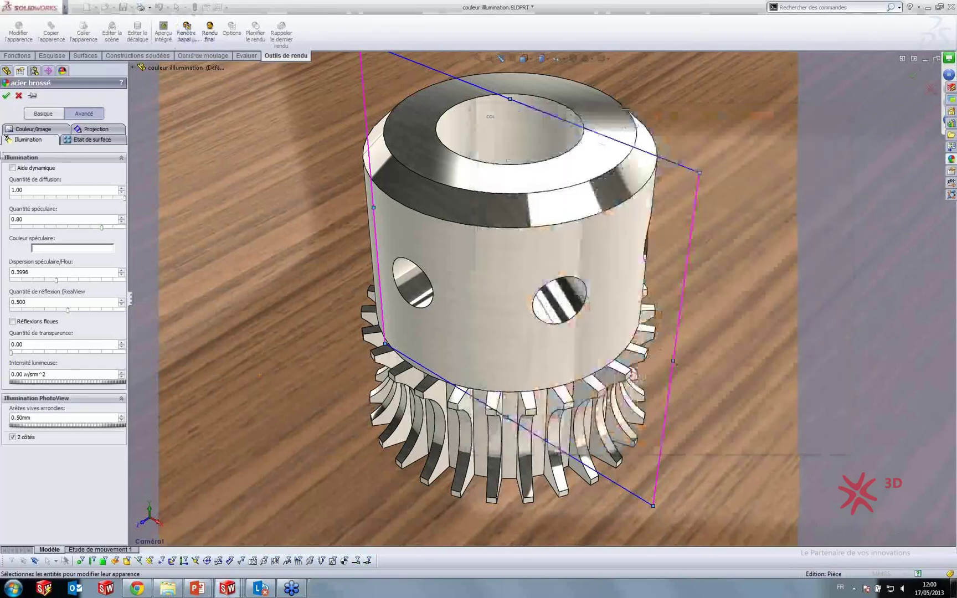
{"action": "left_click", "coordinate": [7, 96]}
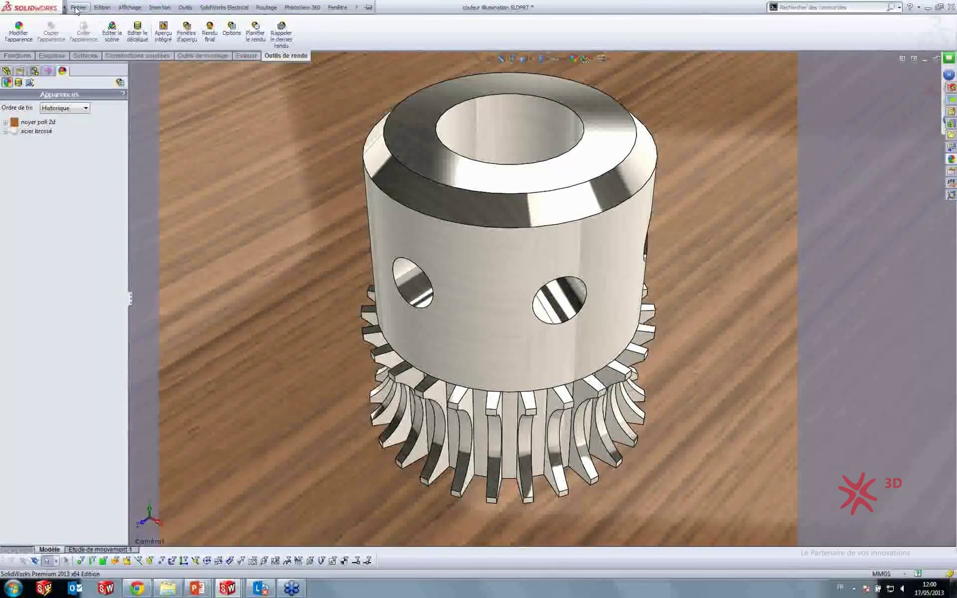
Step: Open the part verre.SLDPRT and start its render preview in a separate window
{"action": "left_click", "coordinate": [78, 8]}
{"action": "left_click", "coordinate": [95, 40]}
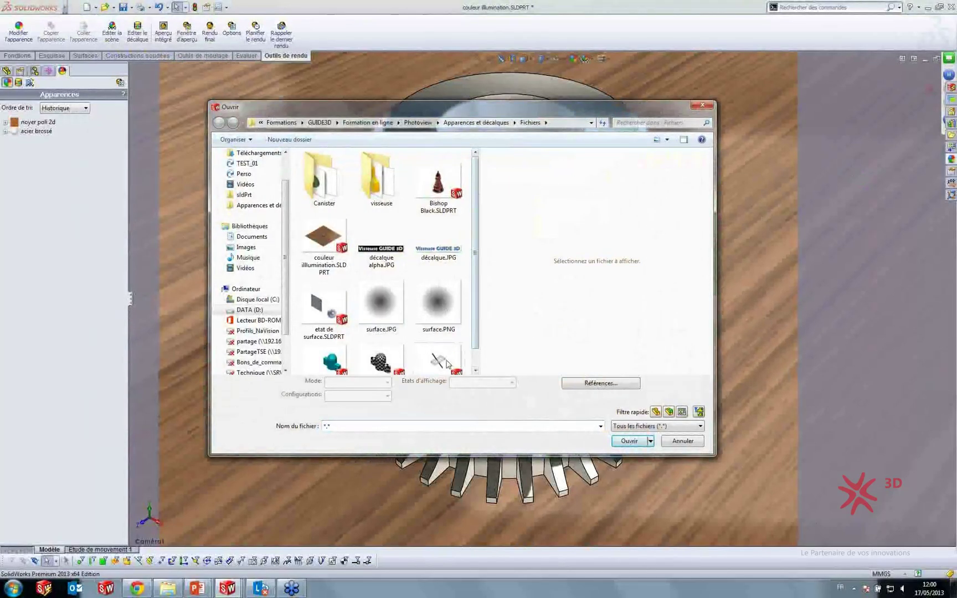
{"action": "left_click", "coordinate": [447, 361]}
{"action": "left_click", "coordinate": [628, 442]}
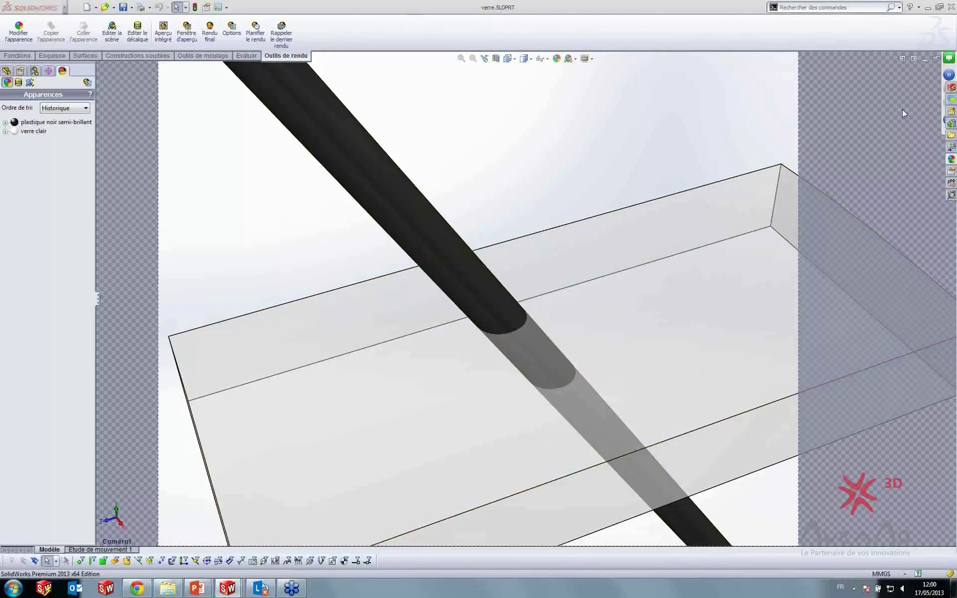
{"action": "left_click", "coordinate": [189, 36]}
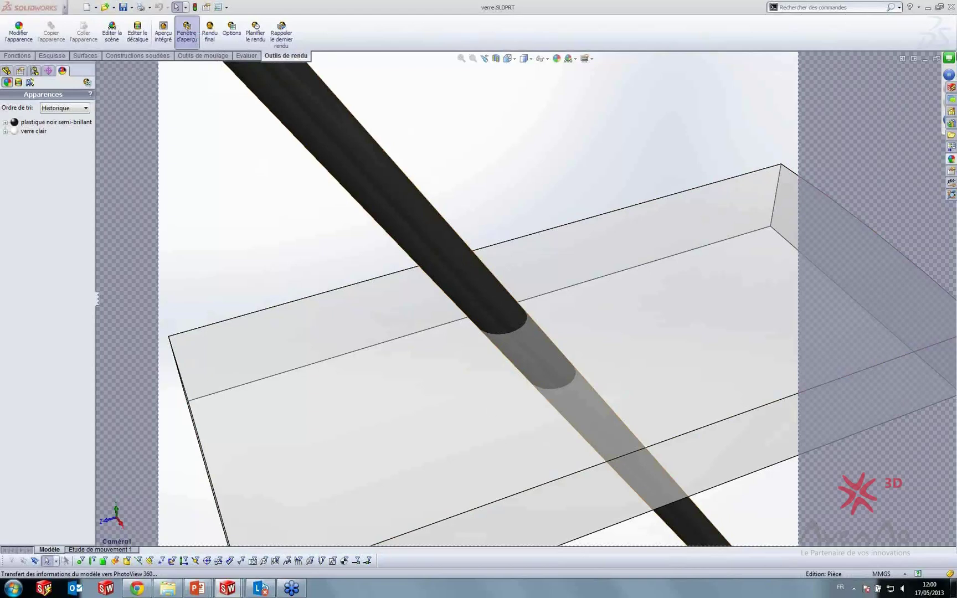
{"action": "left_click", "coordinate": [950, 15]}
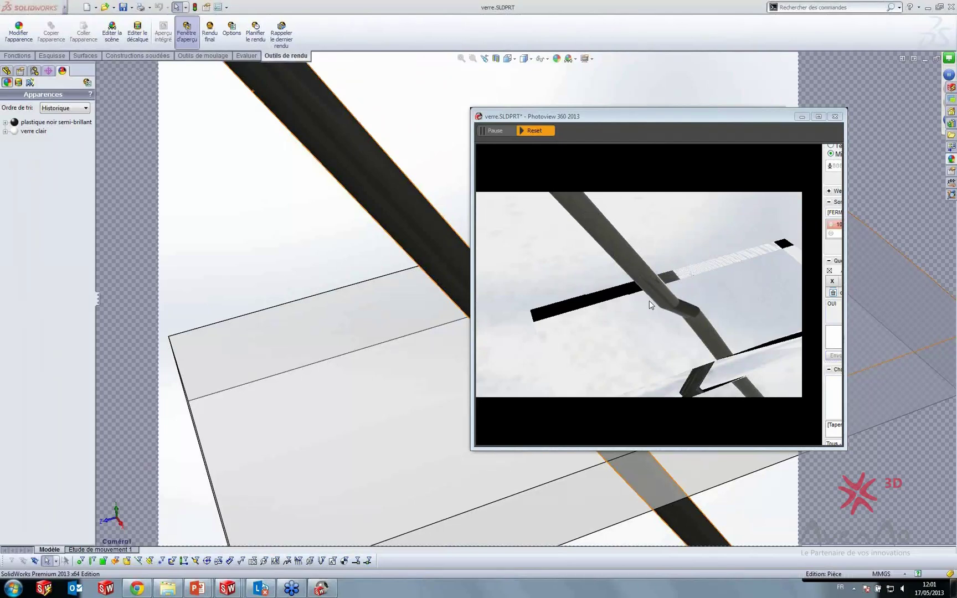
Step: Open the block's clear glass appearance for editing, show its illumination settings and widen the settings area
{"action": "left_click", "coordinate": [313, 338]}
{"action": "right_click", "coordinate": [313, 338]}
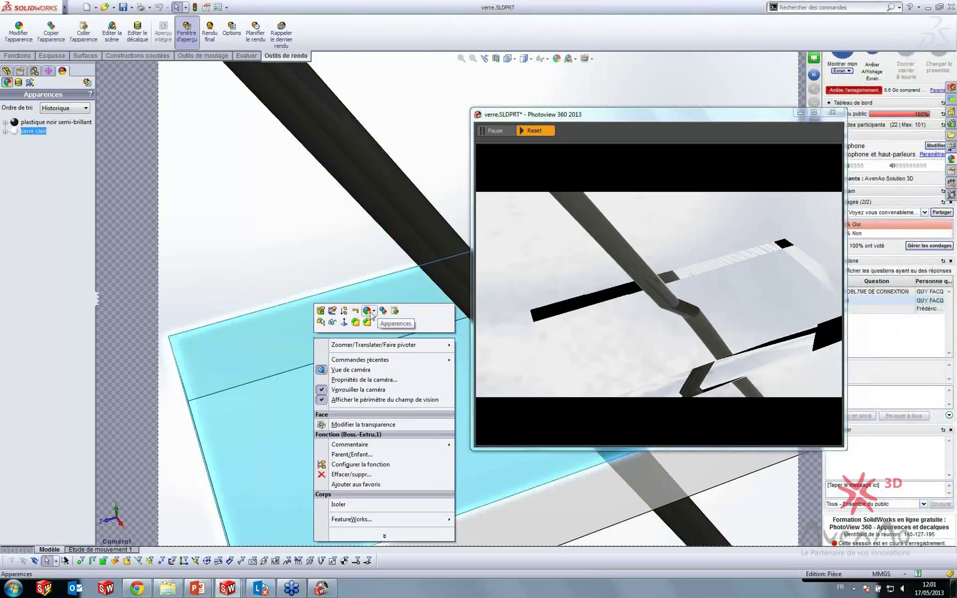
{"action": "right_click", "coordinate": [19, 130]}
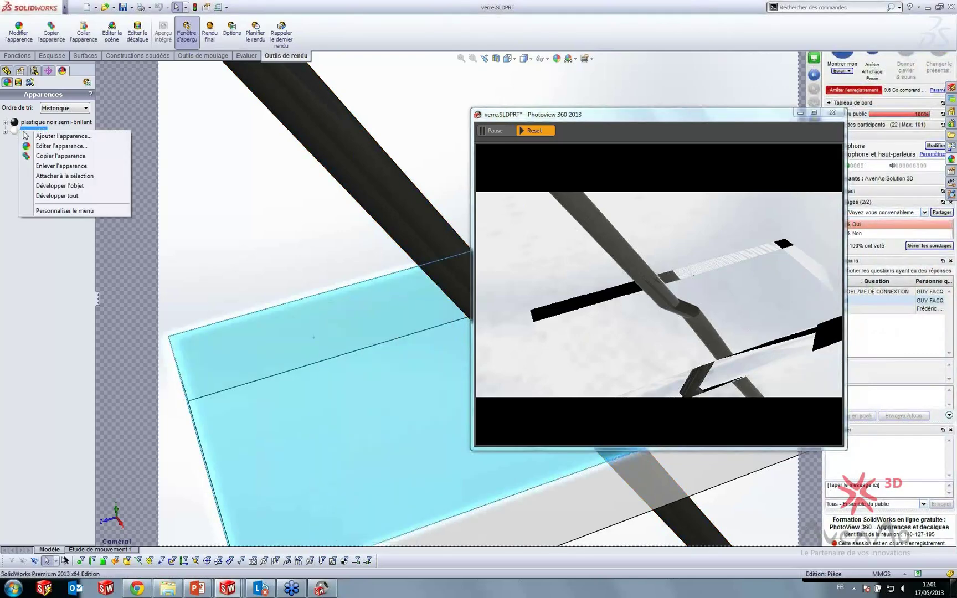
{"action": "left_click", "coordinate": [35, 145]}
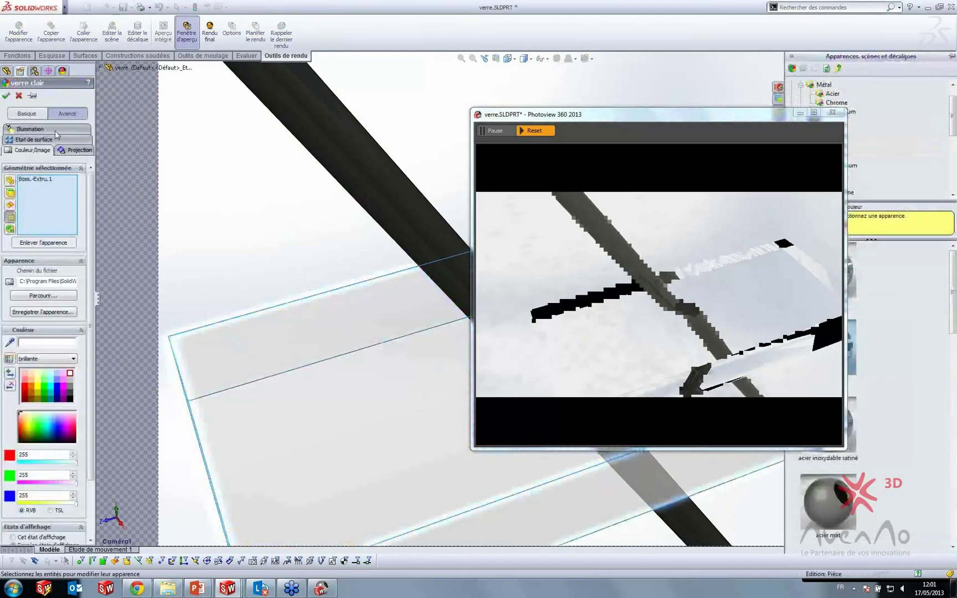
{"action": "left_click", "coordinate": [30, 129]}
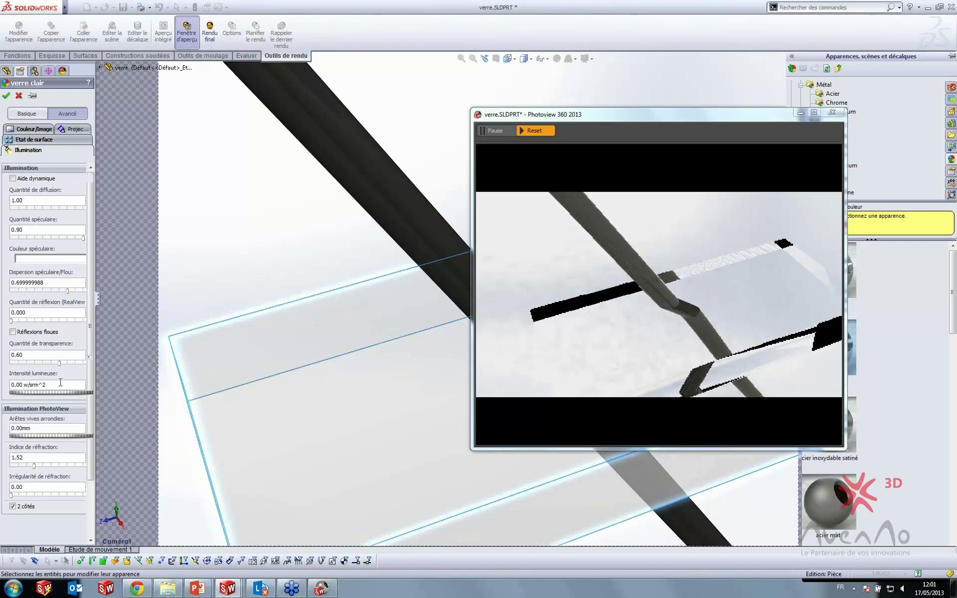
{"action": "mouse_move", "coordinate": [60, 363]}
{"action": "left_mouse_down"}
{"action": "mouse_move", "coordinate": [11, 363]}
{"action": "mouse_move", "coordinate": [59, 363]}
{"action": "left_mouse_up"}
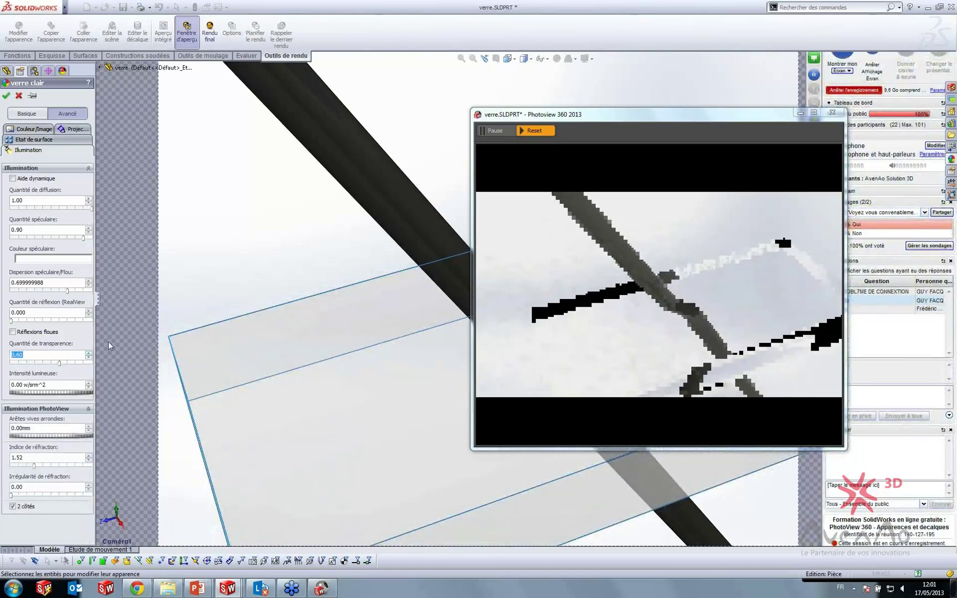
{"action": "left_click_drag", "start_coordinate": [98, 298], "coordinate": [149, 297]}
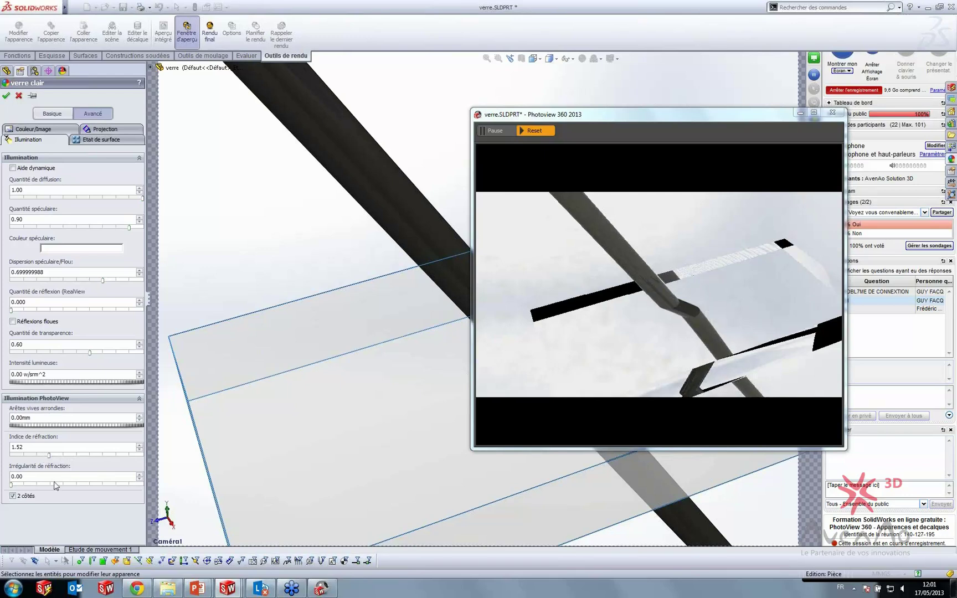
Step: Try a refraction index of 1.00 on the clear glass, then set it back to 1.52
{"action": "left_click_drag", "start_coordinate": [50, 455], "coordinate": [31, 456]}
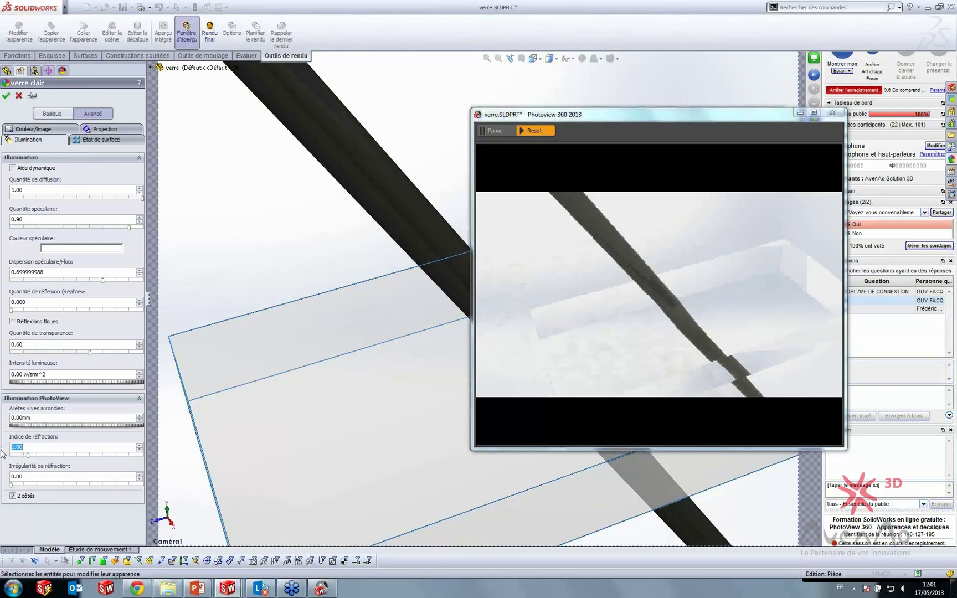
{"action": "type", "text": "1.52"}
{"action": "key", "text": "Return"}
{"action": "left_click", "coordinate": [642, 386]}
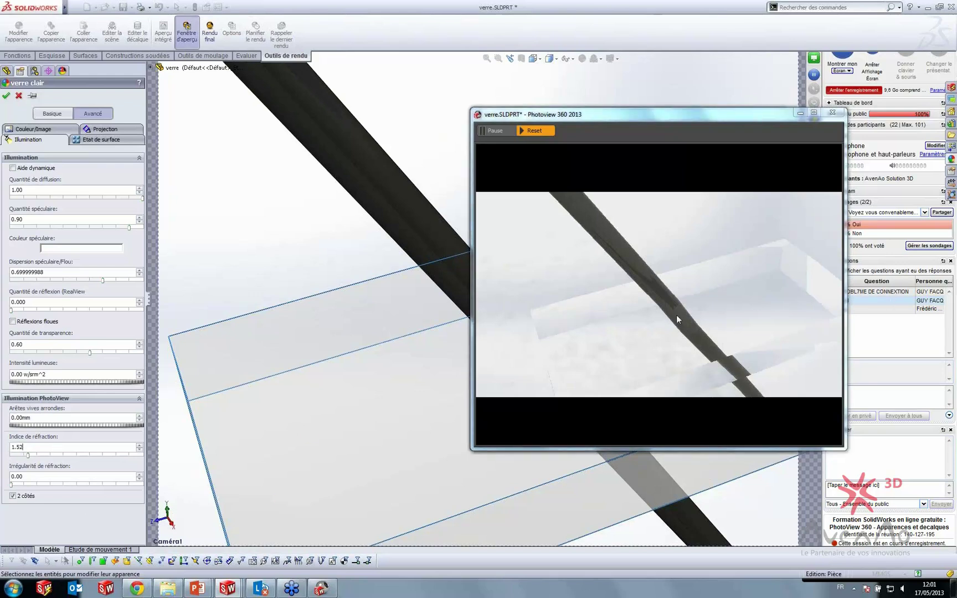
{"action": "left_click", "coordinate": [66, 416]}
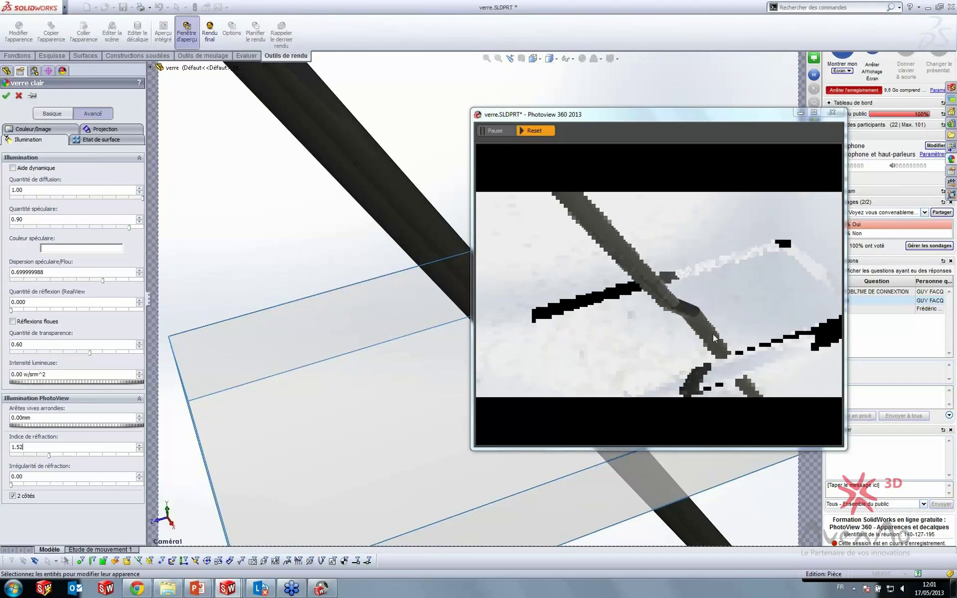
Step: Try refraction indices of 1.30, about 0.68 and about 3.30 on the clear glass block
{"action": "left_click_drag", "start_coordinate": [53, 448], "coordinate": [3, 449]}
{"action": "type", "text": "1.30"}
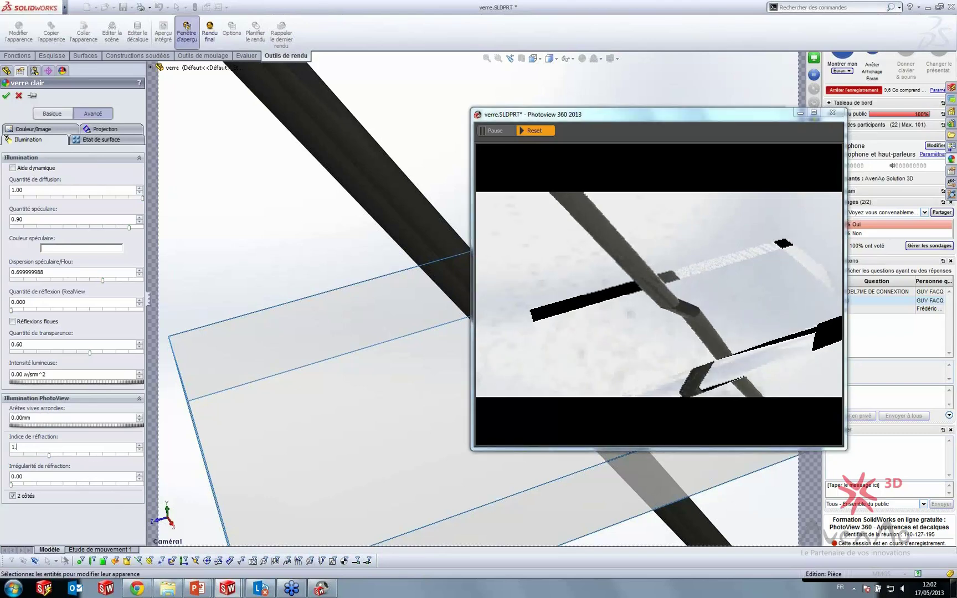
{"action": "key", "text": "Return"}
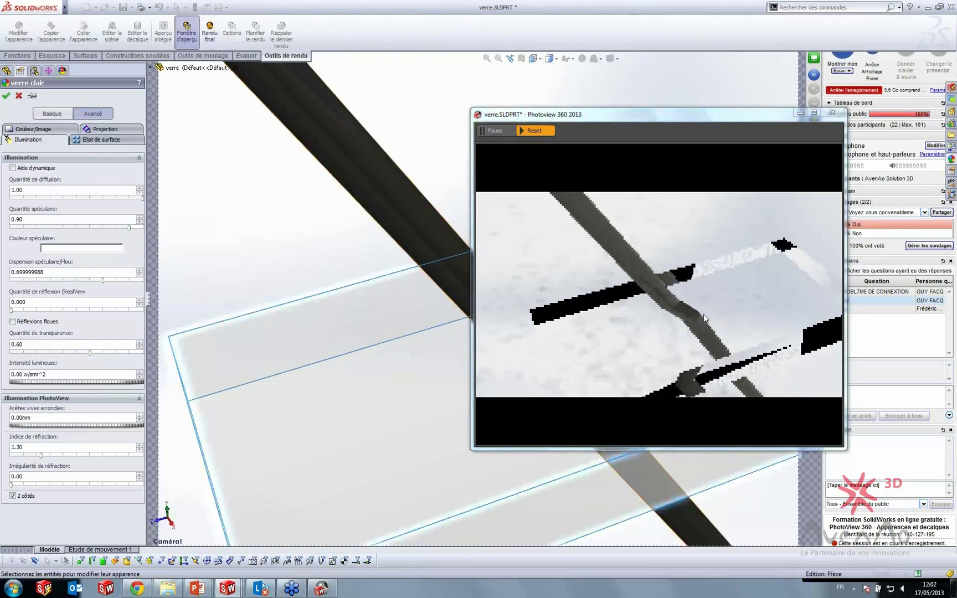
{"action": "left_click_drag", "start_coordinate": [42, 455], "coordinate": [16, 456]}
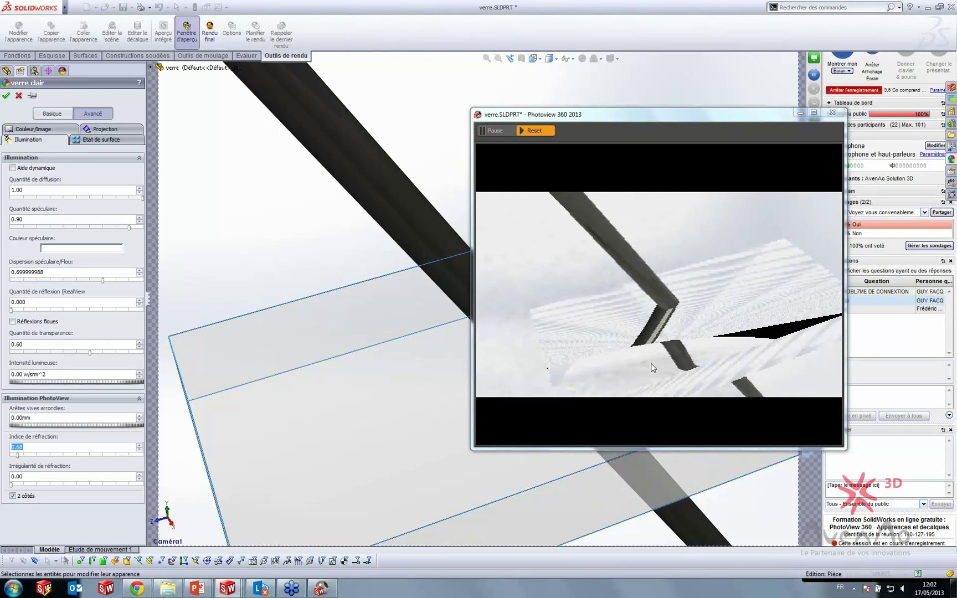
{"action": "left_click_drag", "start_coordinate": [17, 456], "coordinate": [116, 457]}
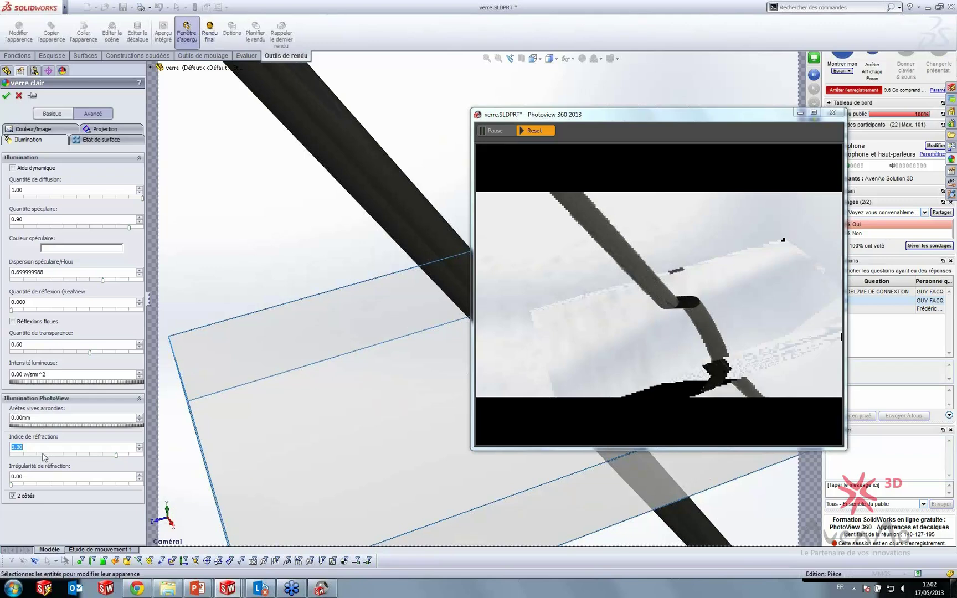
Step: Set the clear glass's refraction index to 1.20 and move the render preview window
{"action": "type", "text": "1.20"}
{"action": "key", "text": "Return"}
{"action": "left_click_drag", "start_coordinate": [547, 114], "coordinate": [517, 107]}
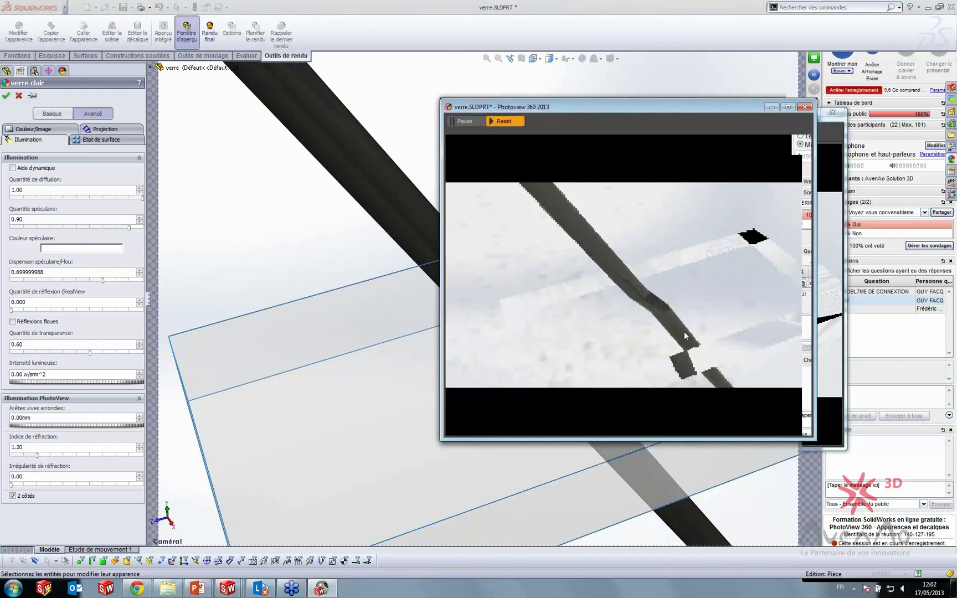
{"action": "left_click_drag", "start_coordinate": [26, 448], "coordinate": [1, 449]}
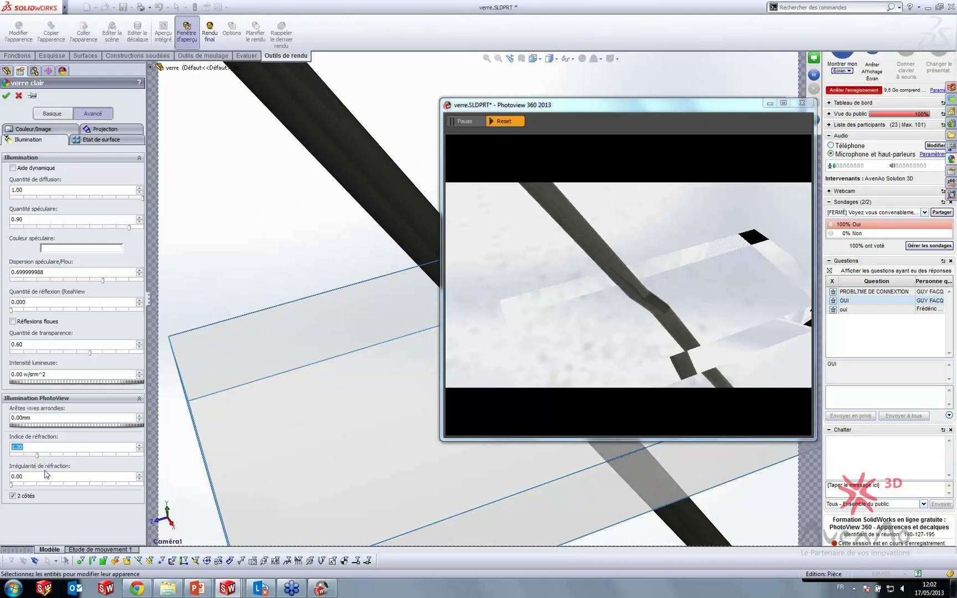
Step: Try a refraction irregularity of 0.20 on the clear glass and reposition the render preview window
{"action": "left_click_drag", "start_coordinate": [37, 479], "coordinate": [16, 480]}
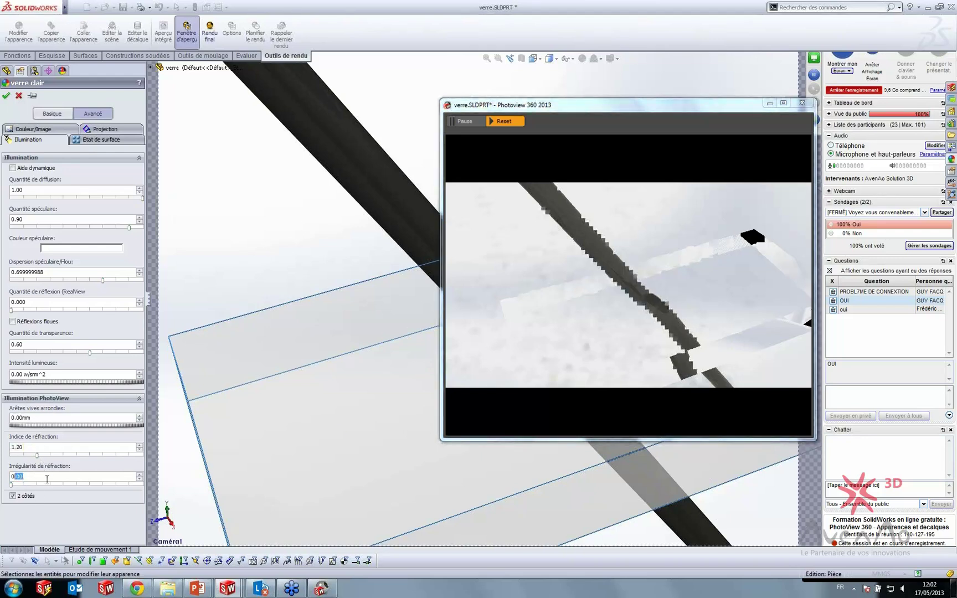
{"action": "double_click", "coordinate": [47, 479]}
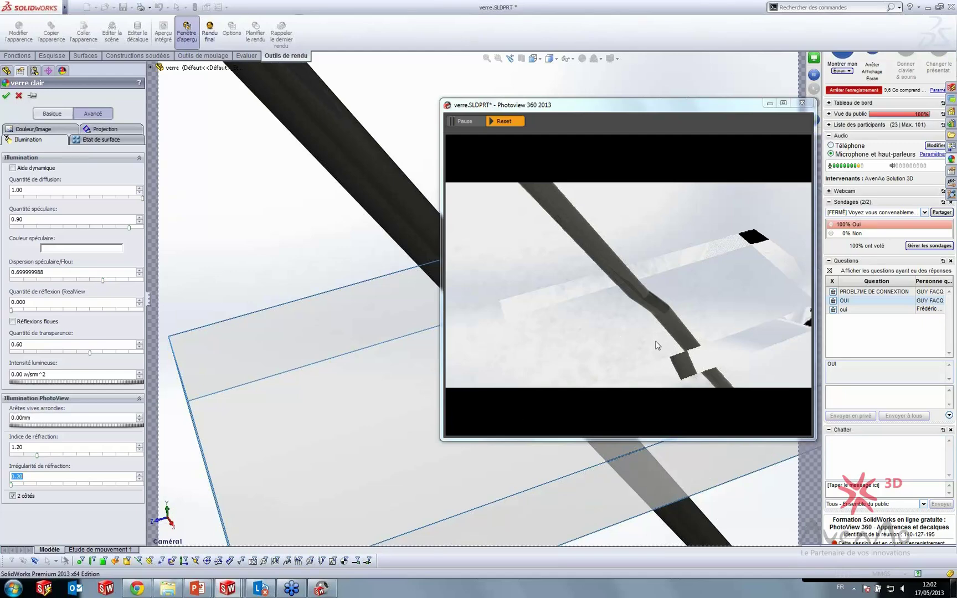
{"action": "left_click_drag", "start_coordinate": [591, 111], "coordinate": [554, 112]}
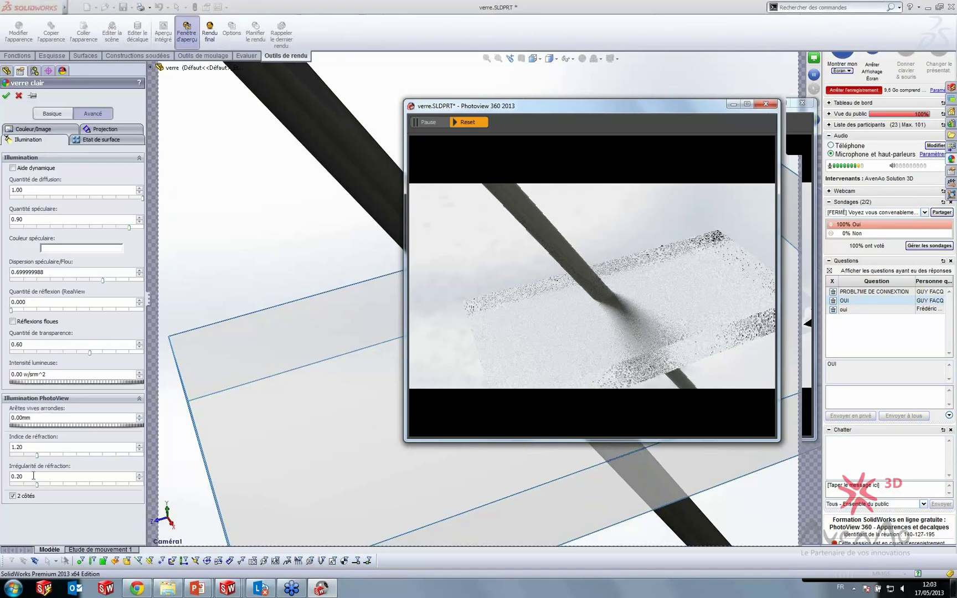
Step: Set the refraction irregularity to 0.05, close the render preview and leave the clear glass appearance settings
{"action": "left_click_drag", "start_coordinate": [26, 477], "coordinate": [1, 481]}
{"action": "type", "text": "0.05"}
{"action": "key", "text": "Return"}
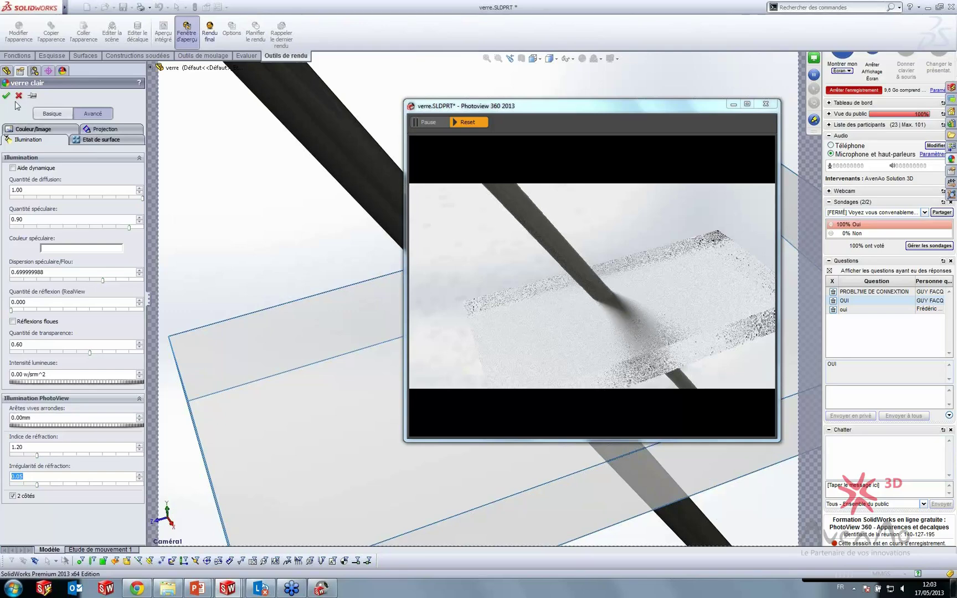
{"action": "left_click", "coordinate": [765, 105]}
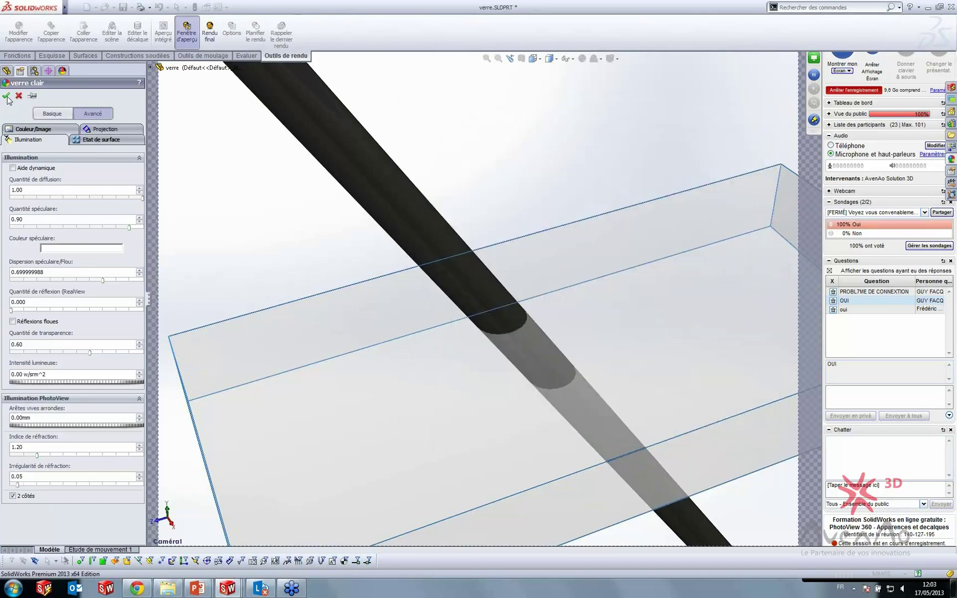
{"action": "left_click", "coordinate": [19, 97]}
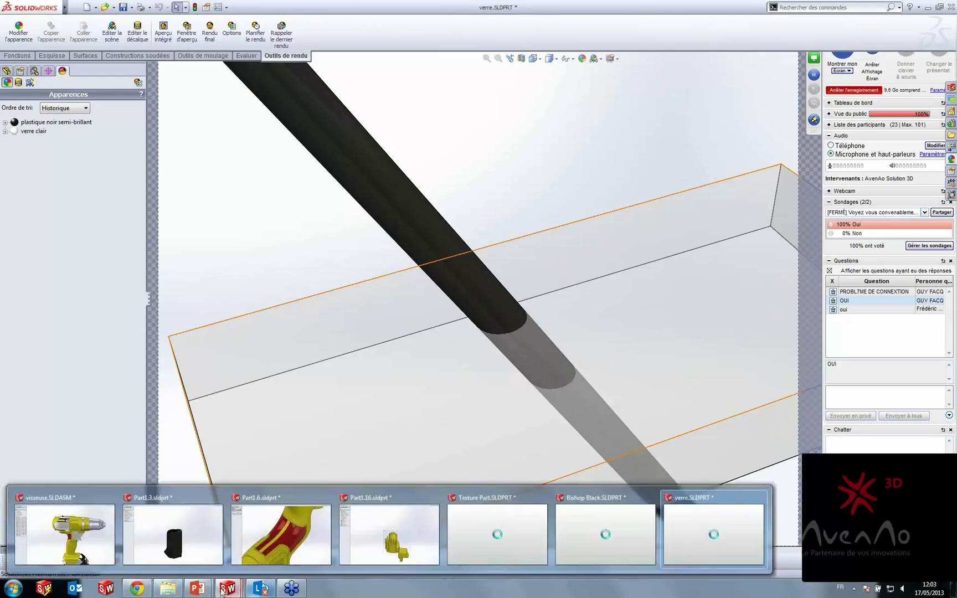
Step: Switch to the PowerPoint slideshow and advance to the slide comparing the part with and without fillets
{"action": "mouse_move", "coordinate": [197, 590]}
{"action": "left_click", "coordinate": [252, 531]}
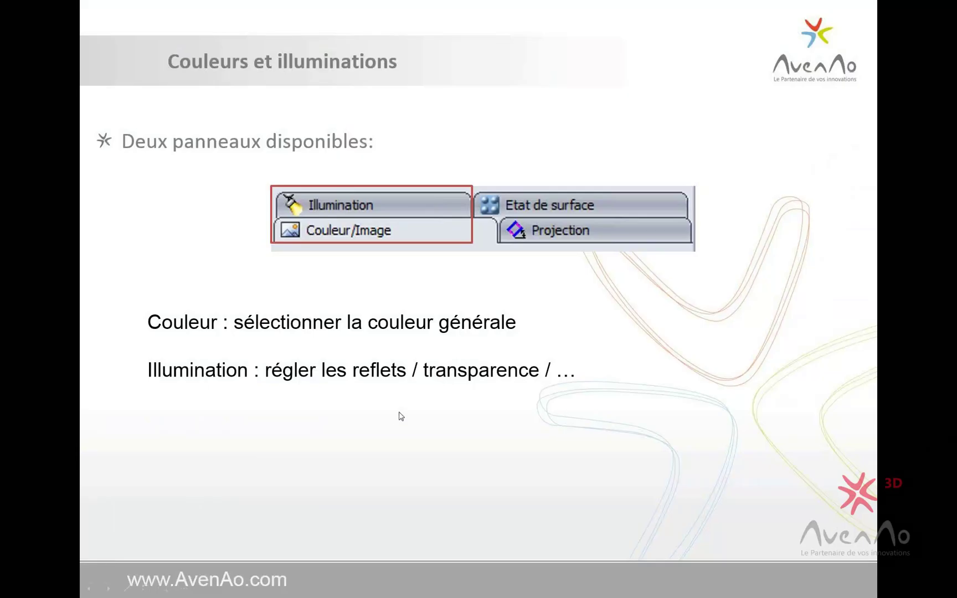
{"action": "left_click", "coordinate": [401, 416]}
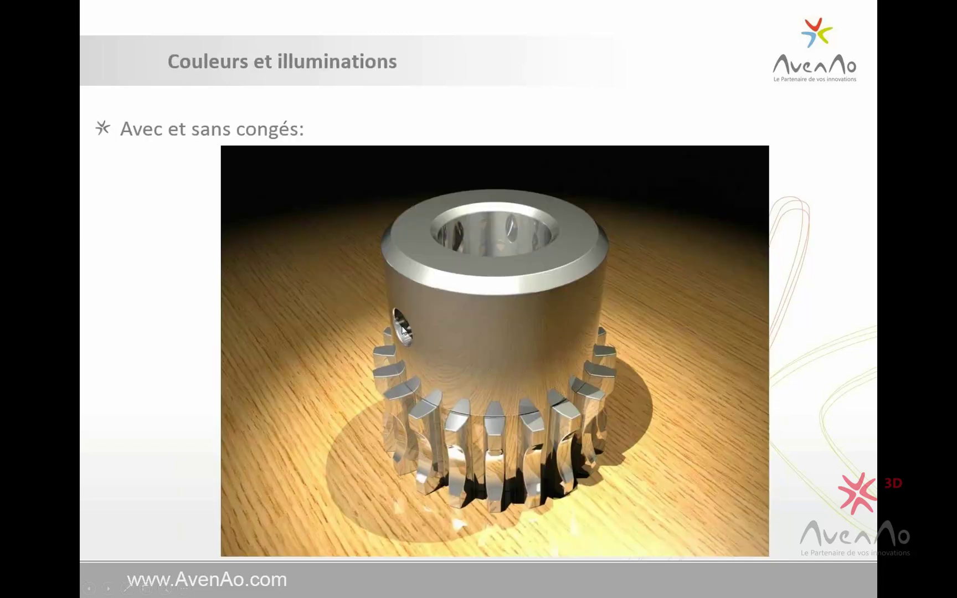
Step: Advance to the "Etat de surface" slide, end the slideshow and switch to the verre part in SOLIDWORKS
{"action": "left_click", "coordinate": [440, 315]}
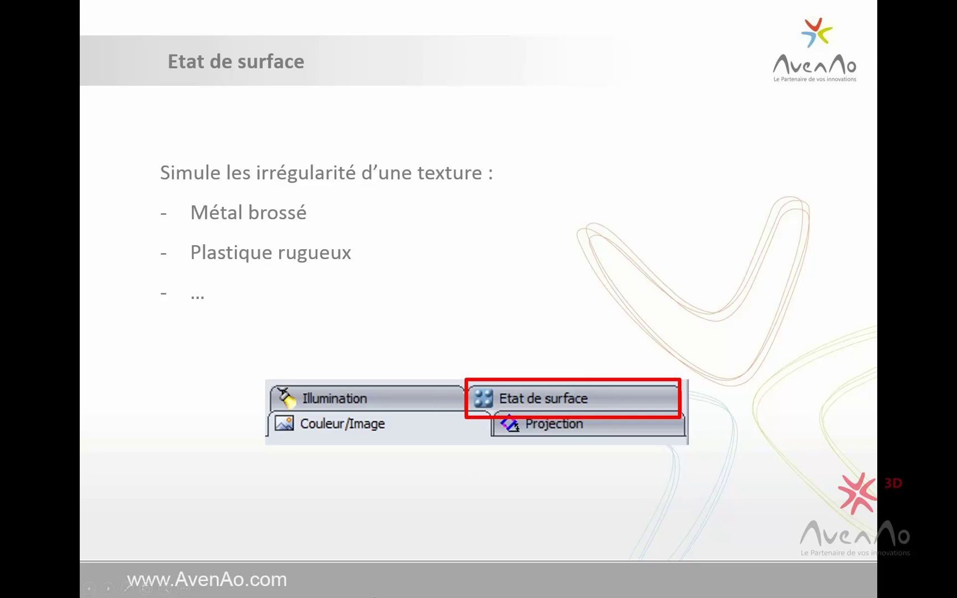
{"action": "key", "text": "Escape"}
{"action": "mouse_move", "coordinate": [228, 588]}
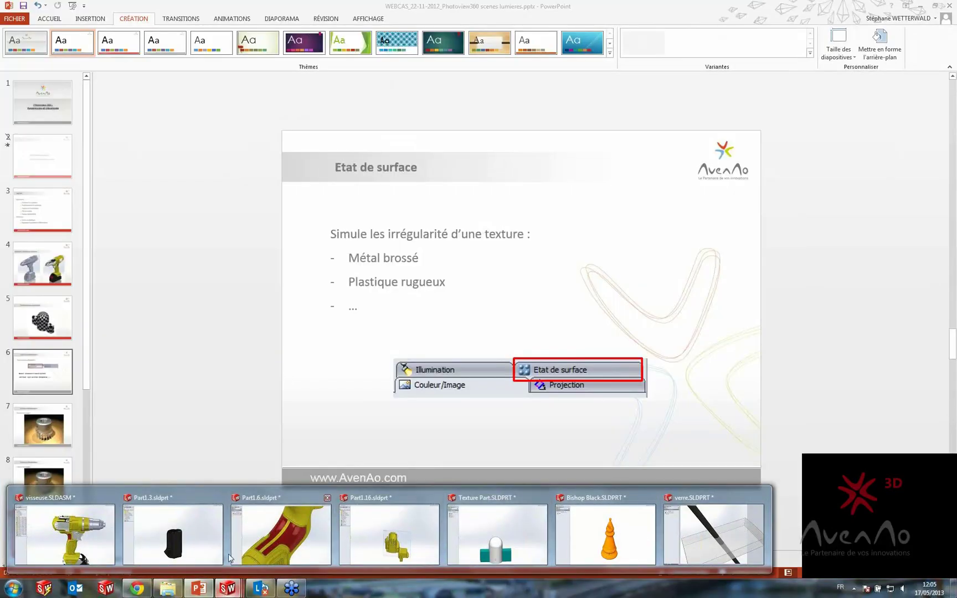
{"action": "left_click", "coordinate": [697, 545]}
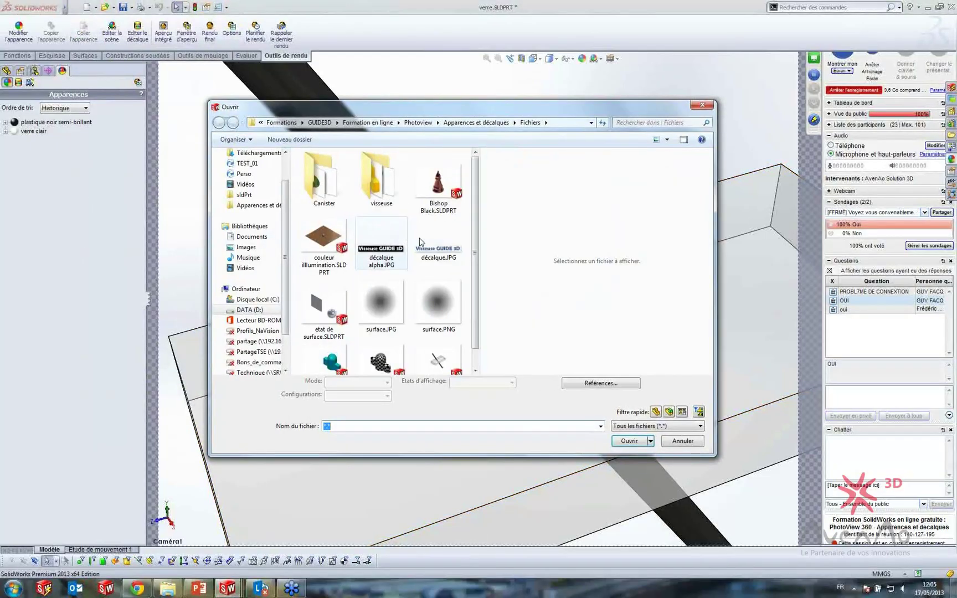
Step: Open the part file "etat de surface.SLDPRT" from the Fichiers folder
{"action": "scroll", "coordinate": [479, 215], "scroll_direction": "down", "scroll_amount": 1}
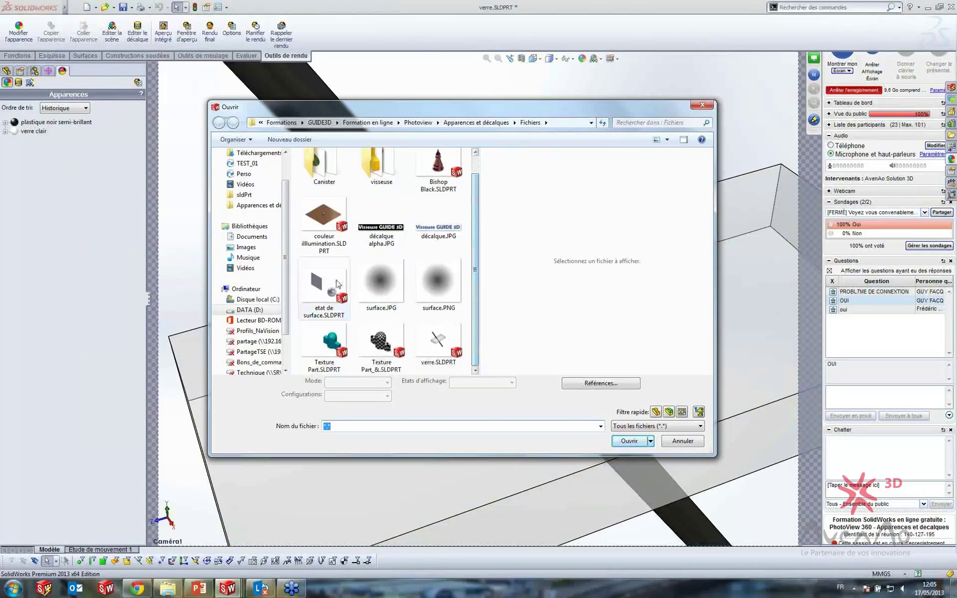
{"action": "left_click", "coordinate": [325, 285]}
{"action": "left_click", "coordinate": [630, 443]}
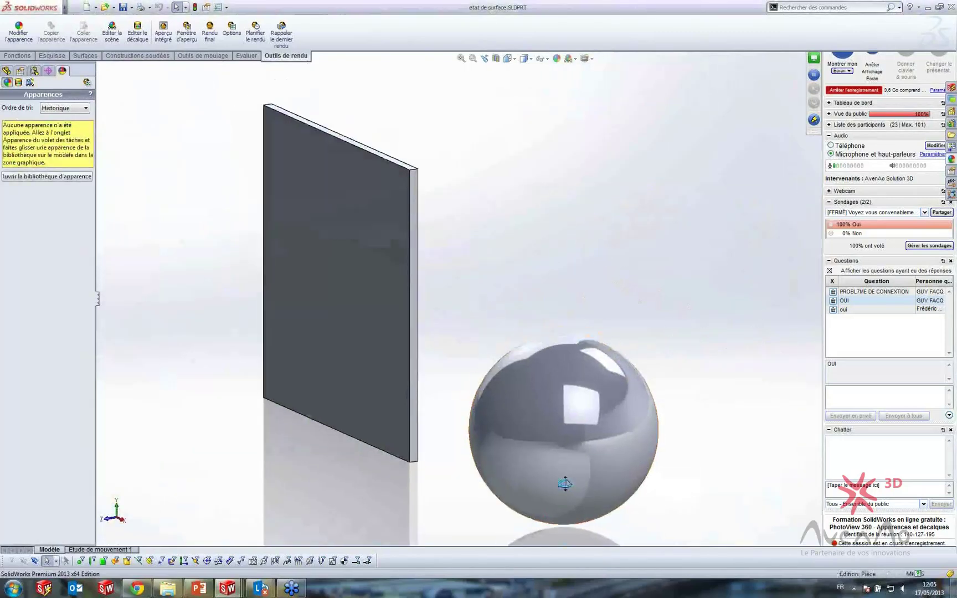
Step: Apply the polished steel appearance (acier poli) to the whole part containing the plate and sphere
{"action": "scroll", "coordinate": [567, 492], "scroll_direction": "down", "scroll_amount": 3}
{"action": "scroll", "coordinate": [579, 487], "scroll_direction": "down", "scroll_amount": 3}
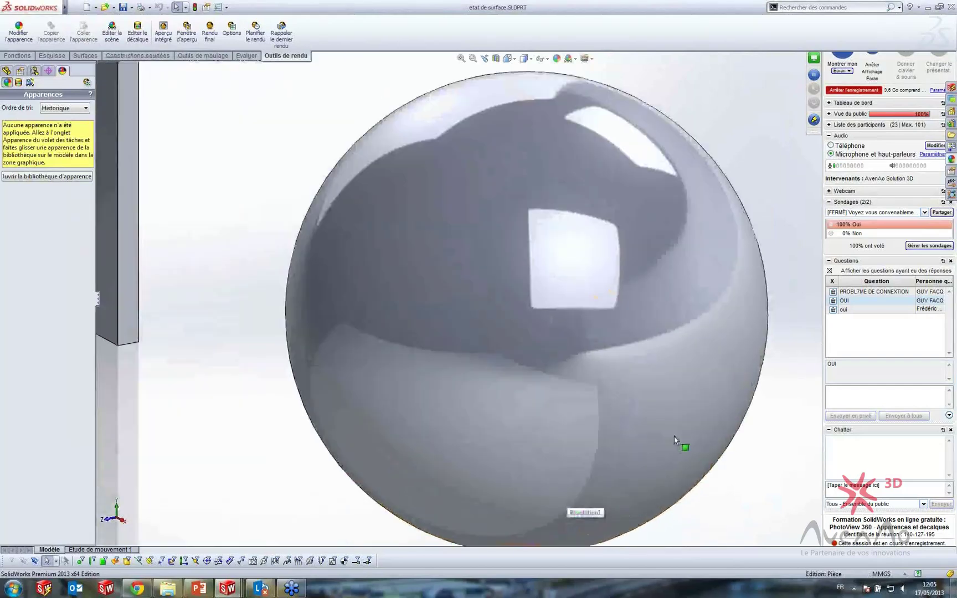
{"action": "scroll", "coordinate": [673, 433], "scroll_direction": "up", "scroll_amount": 3}
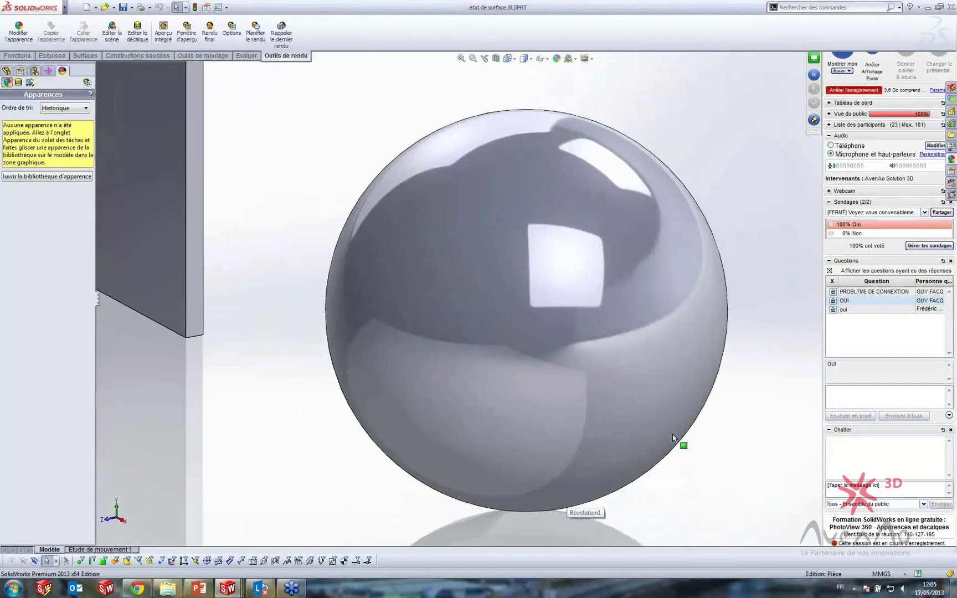
{"action": "left_click", "coordinate": [614, 205]}
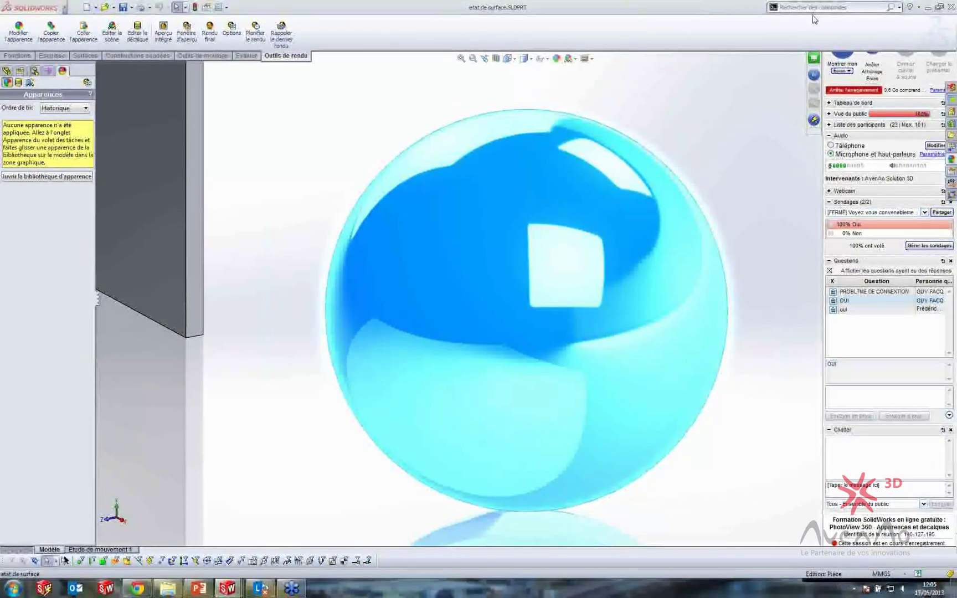
{"action": "left_click", "coordinate": [951, 159]}
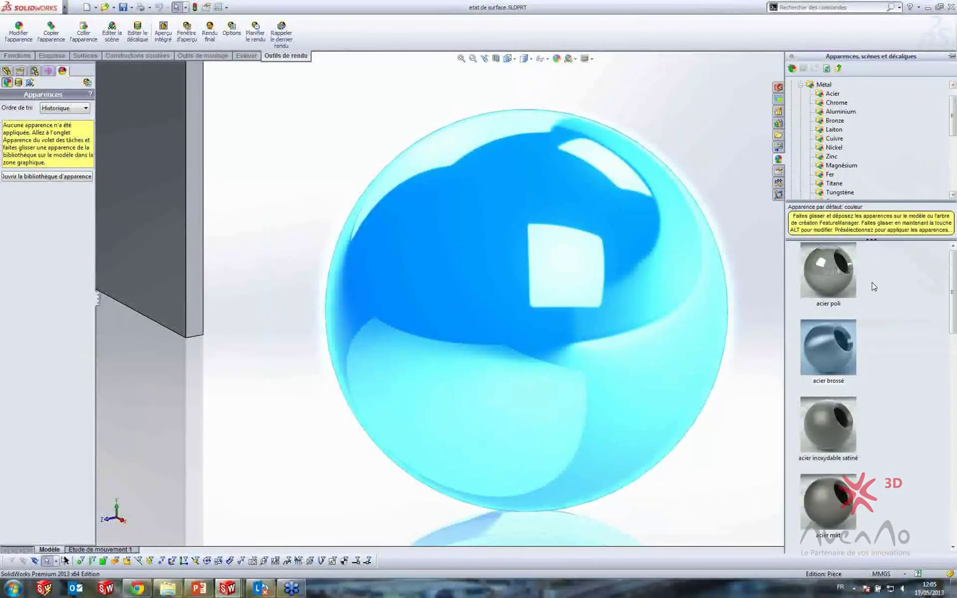
{"action": "left_click_drag", "start_coordinate": [825, 282], "coordinate": [523, 304]}
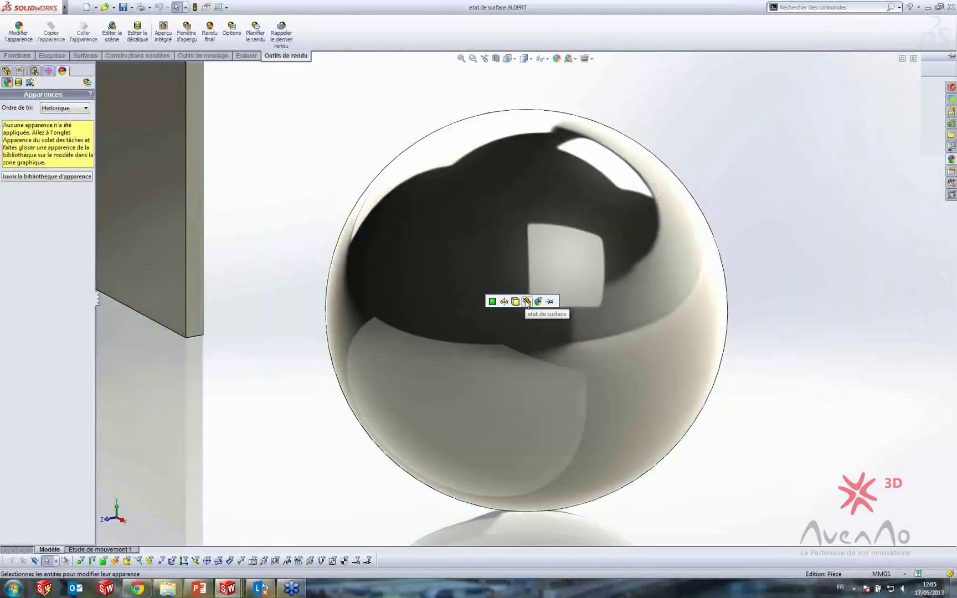
{"action": "left_click", "coordinate": [523, 303]}
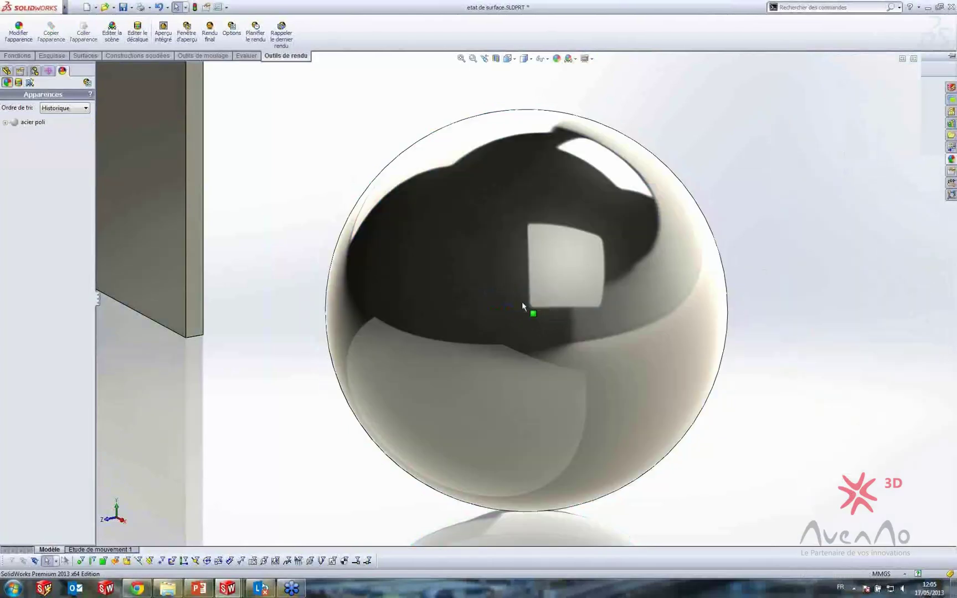
Step: Start a render preview, open the polished steel appearance's advanced surface finish settings and widen the settings pane
{"action": "left_click", "coordinate": [187, 36]}
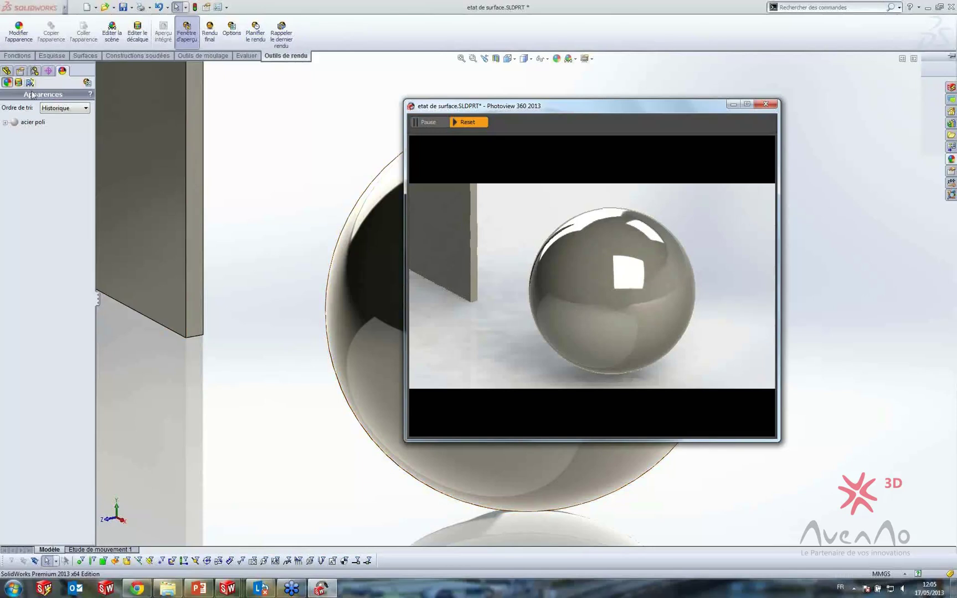
{"action": "left_click", "coordinate": [34, 123]}
{"action": "right_click", "coordinate": [34, 123]}
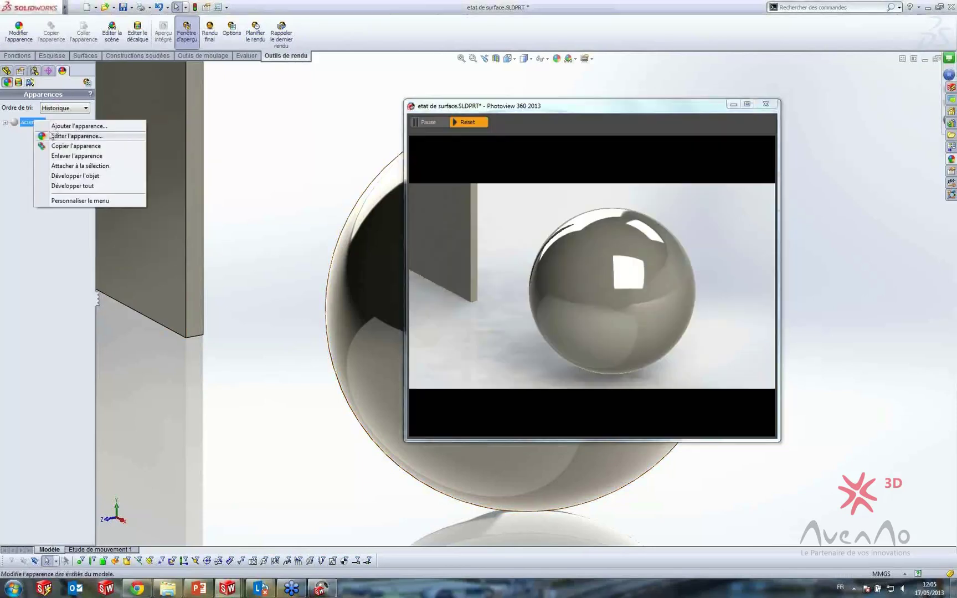
{"action": "left_click", "coordinate": [69, 136]}
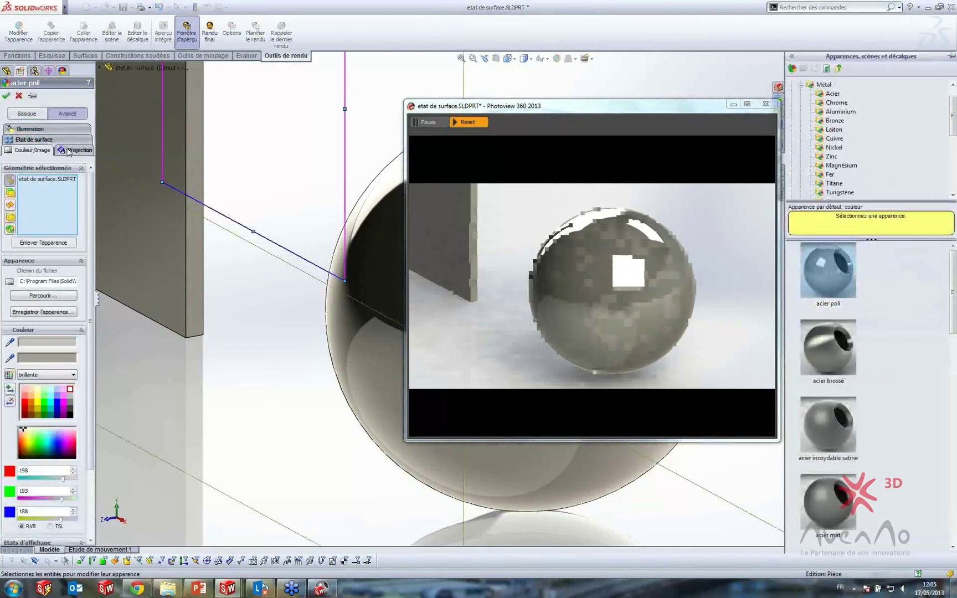
{"action": "left_click", "coordinate": [37, 140]}
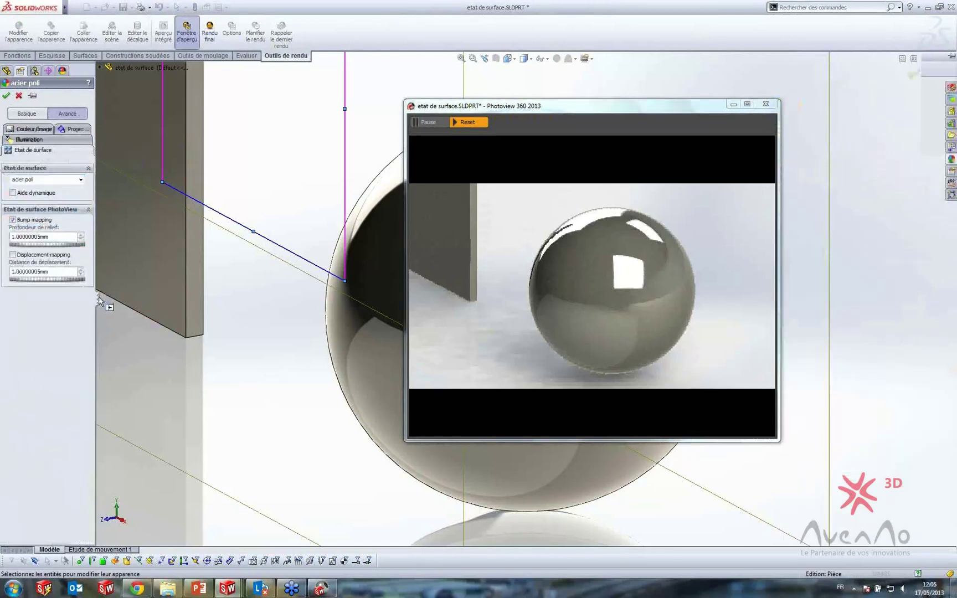
{"action": "left_click_drag", "start_coordinate": [98, 299], "coordinate": [201, 296]}
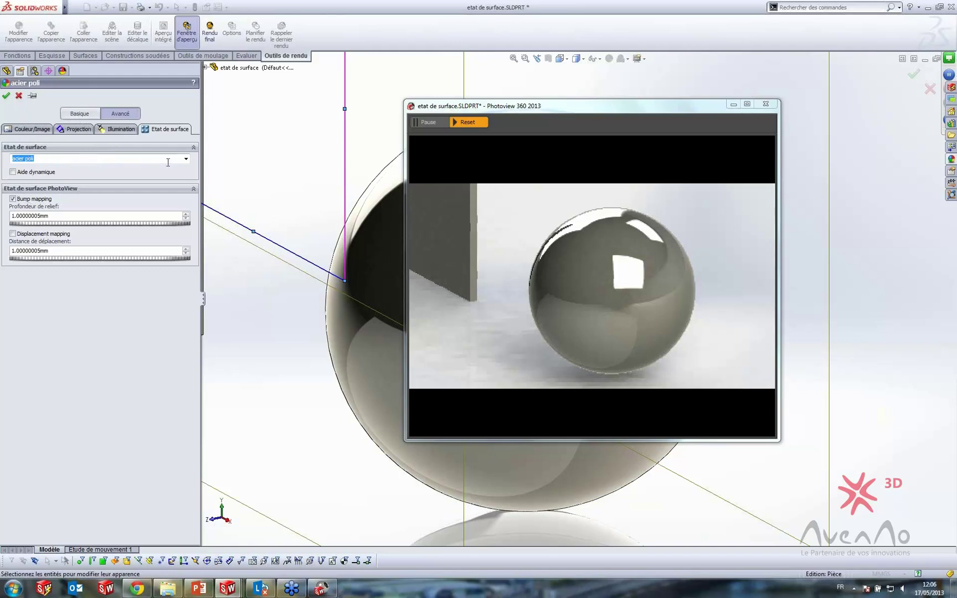
Step: Try the Brossé surface finish on the polished steel, restarting the render preview and closing it after viewing the sphere
{"action": "left_click", "coordinate": [185, 158]}
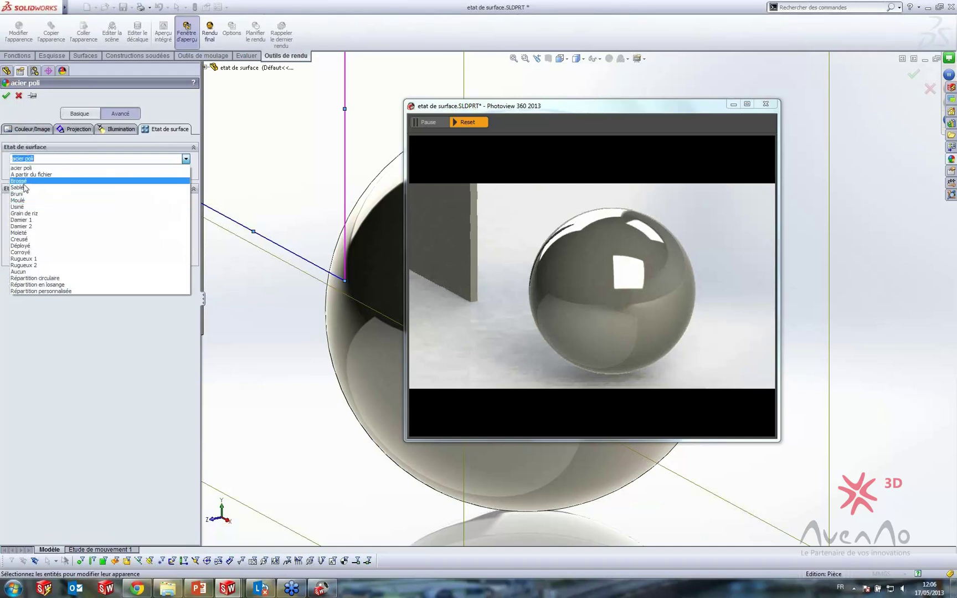
{"action": "left_click", "coordinate": [25, 182]}
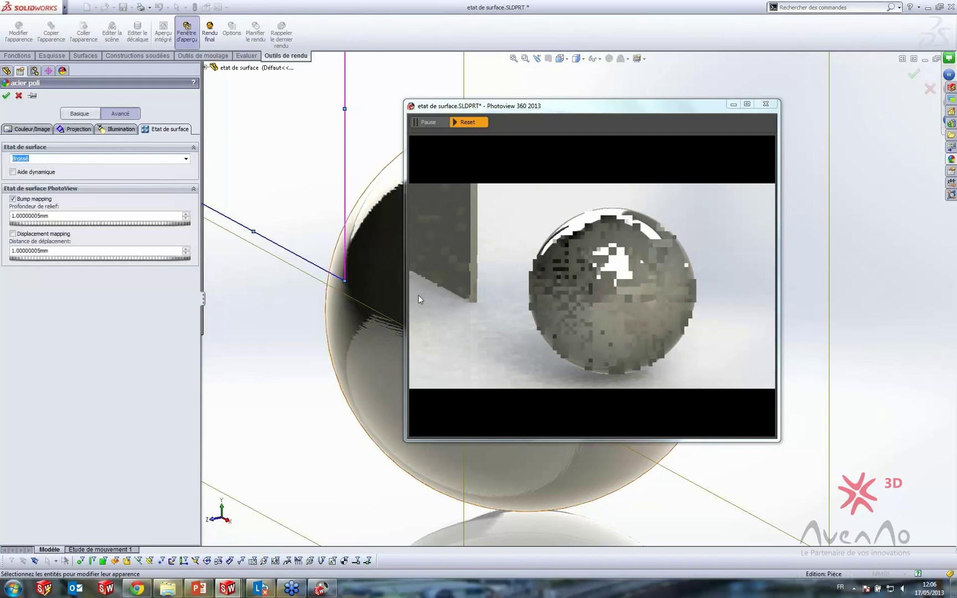
{"action": "left_click", "coordinate": [772, 106]}
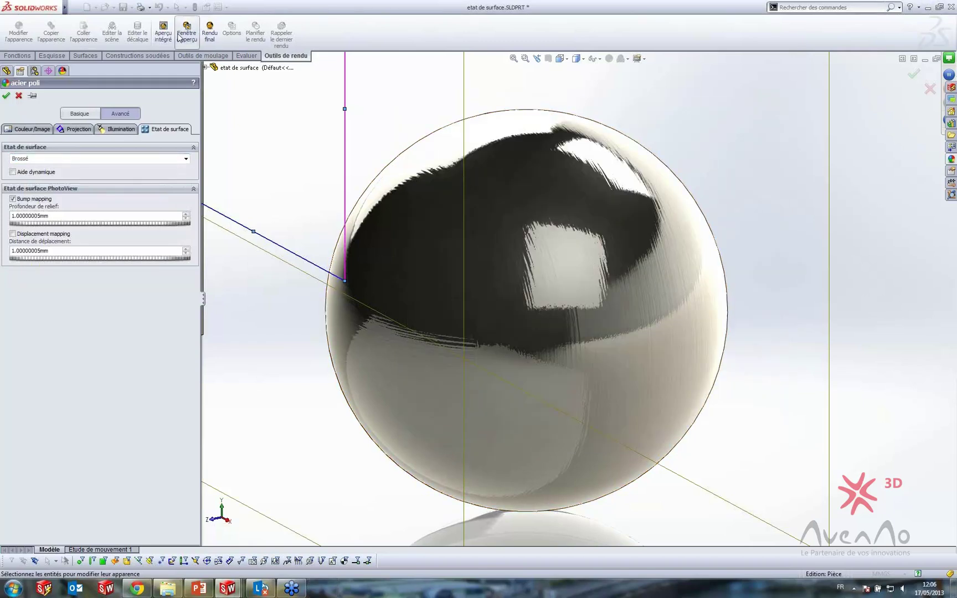
{"action": "left_click", "coordinate": [188, 37]}
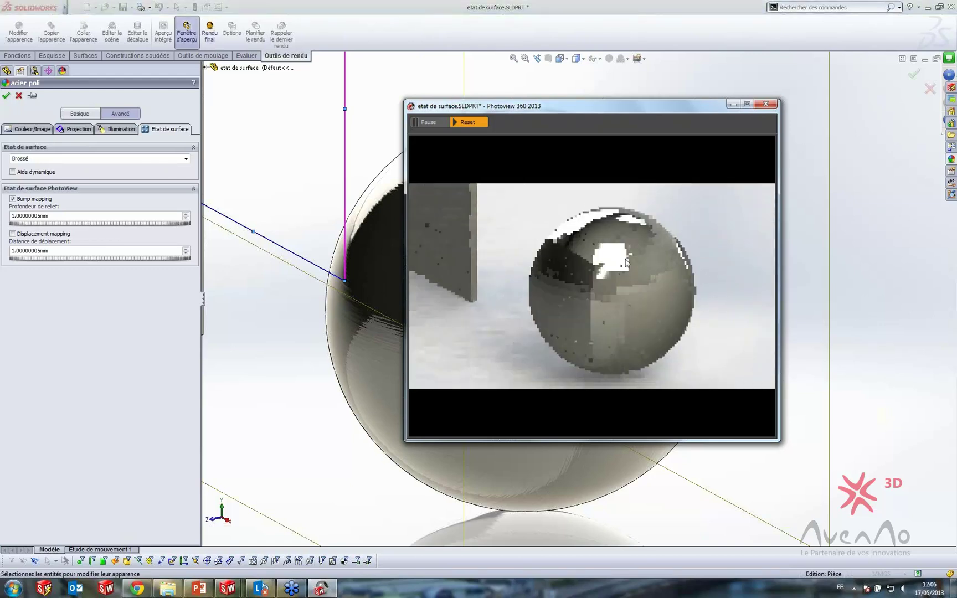
{"action": "left_click", "coordinate": [765, 103]}
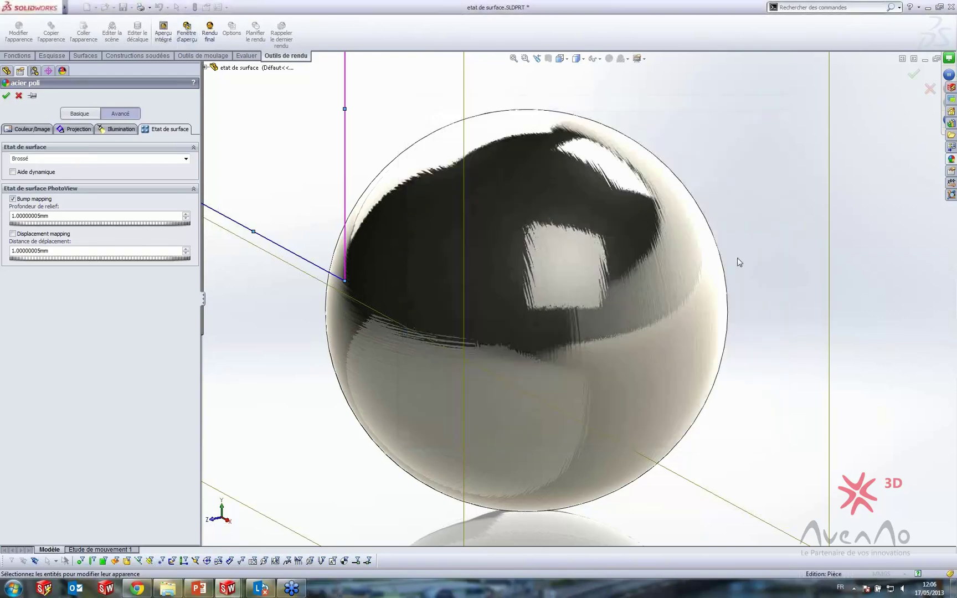
Step: Enable displacement mapping alongside bump mapping for the polished steel's surface finish
{"action": "middle_click_drag", "start_coordinate": [737, 260], "coordinate": [763, 262]}
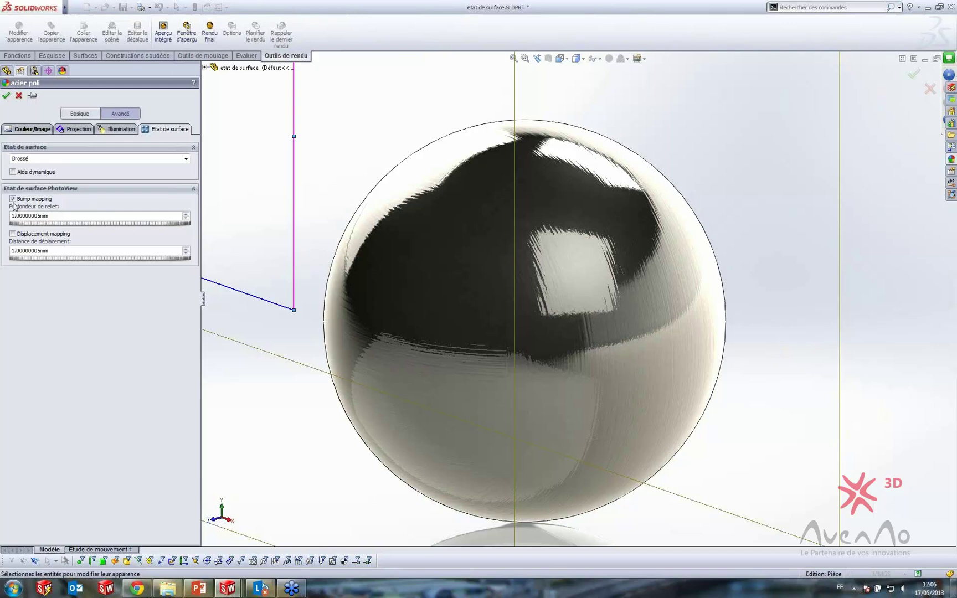
{"action": "left_click", "coordinate": [13, 199]}
{"action": "key", "text": "ctrl"}
{"action": "left_click_drag", "start_coordinate": [53, 217], "coordinate": [10, 216]}
{"action": "left_click", "coordinate": [64, 250]}
{"action": "key", "text": "ctrl"}
{"action": "key", "text": "ctrl"}
{"action": "key", "text": "ctrl"}
{"action": "key", "text": "ctrl"}
{"action": "key", "text": "ctrl"}
Step: Try a series of surface finishes on the polished steel, including Moleté, Déployé, Répartition circulaire, Répartition personnalisée and Damier 2
{"action": "left_click", "coordinate": [186, 158]}
{"action": "left_click", "coordinate": [133, 233]}
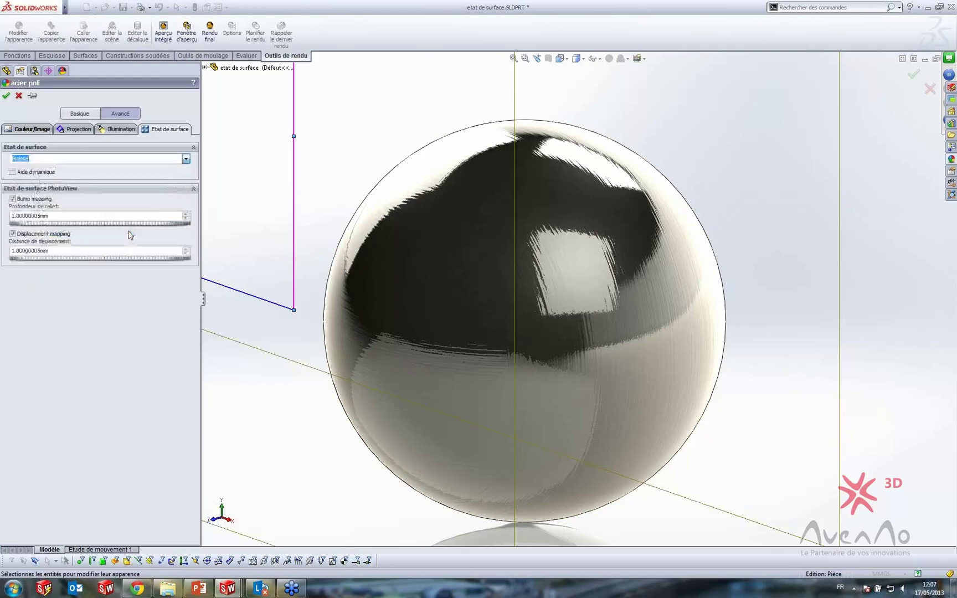
{"action": "left_click", "coordinate": [186, 159]}
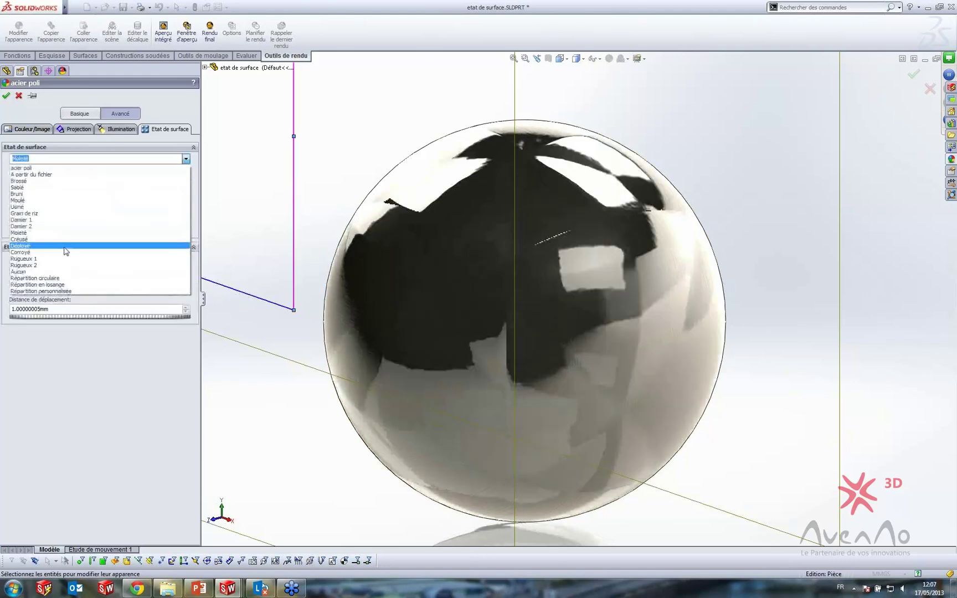
{"action": "left_click", "coordinate": [122, 247]}
{"action": "key", "text": "Down"}
{"action": "key", "text": "Down"}
{"action": "key", "text": "Down"}
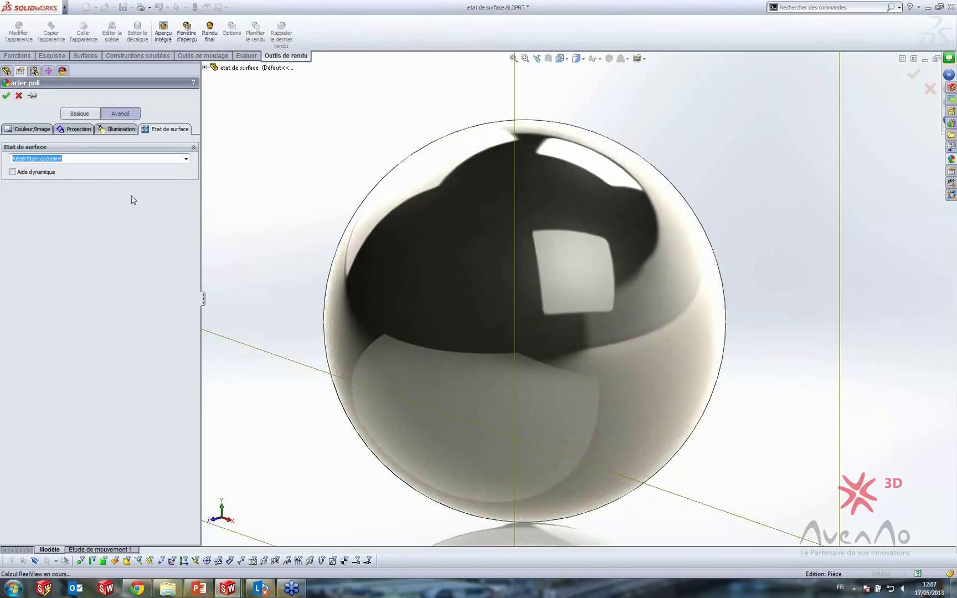
{"action": "key", "text": "Down"}
{"action": "key", "text": "Down"}
{"action": "key", "text": "Down"}
{"action": "key", "text": "Down"}
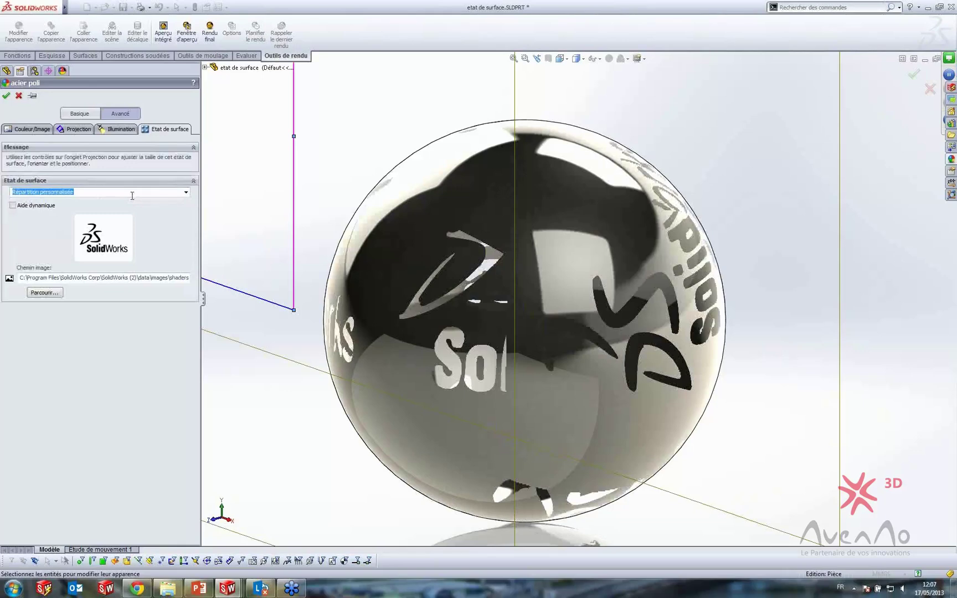
{"action": "key", "text": "Down"}
{"action": "key", "text": "Down"}
{"action": "key", "text": "Down"}
{"action": "key", "text": "Down"}
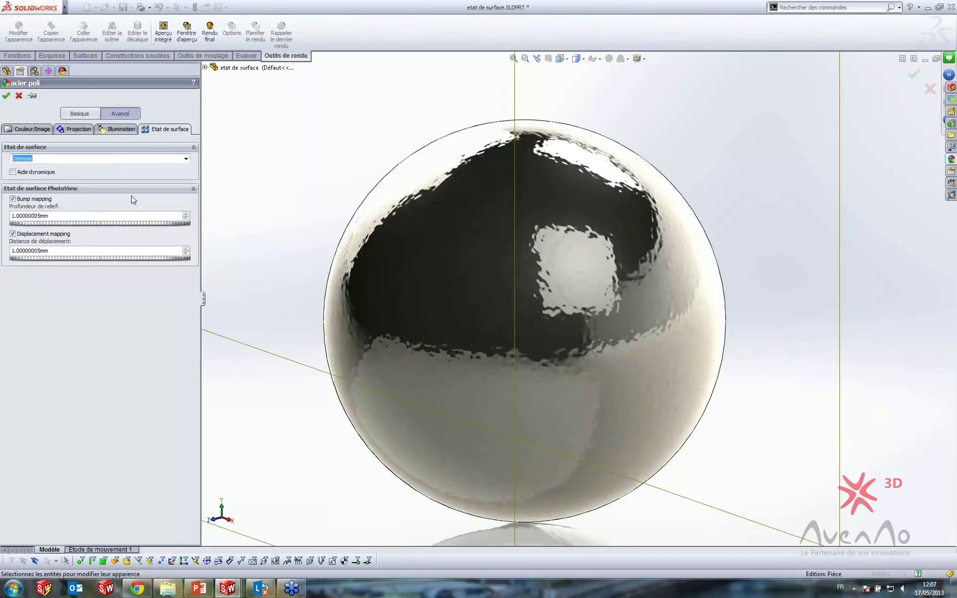
{"action": "key", "text": "Down"}
{"action": "key", "text": "Down"}
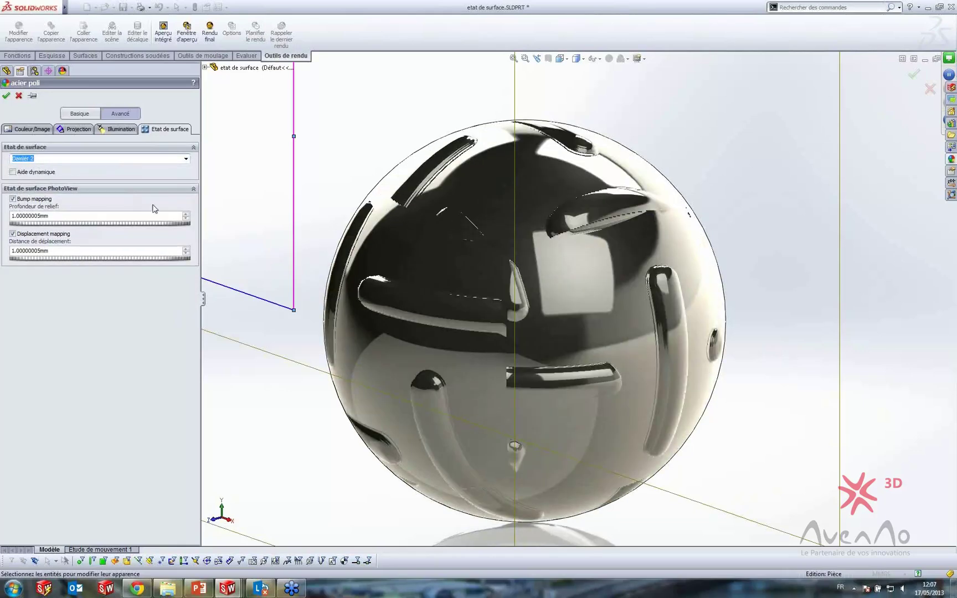
Step: Set the surface finish to Damier 1 with a displacement distance of 10 mm and accept the appearance changes
{"action": "scroll", "coordinate": [256, 243], "scroll_direction": "up", "scroll_amount": 1}
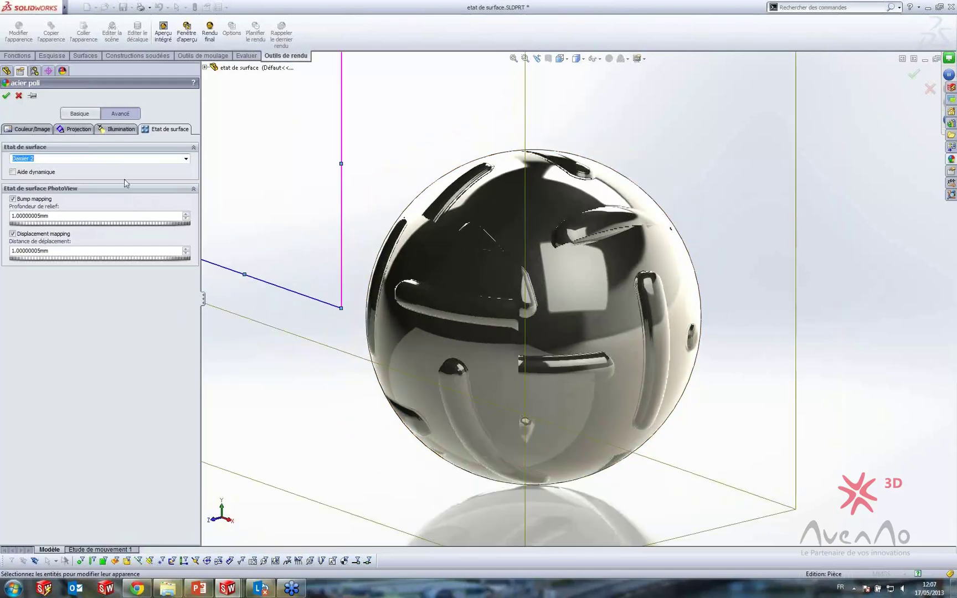
{"action": "key", "text": "Up"}
{"action": "key", "text": "Down"}
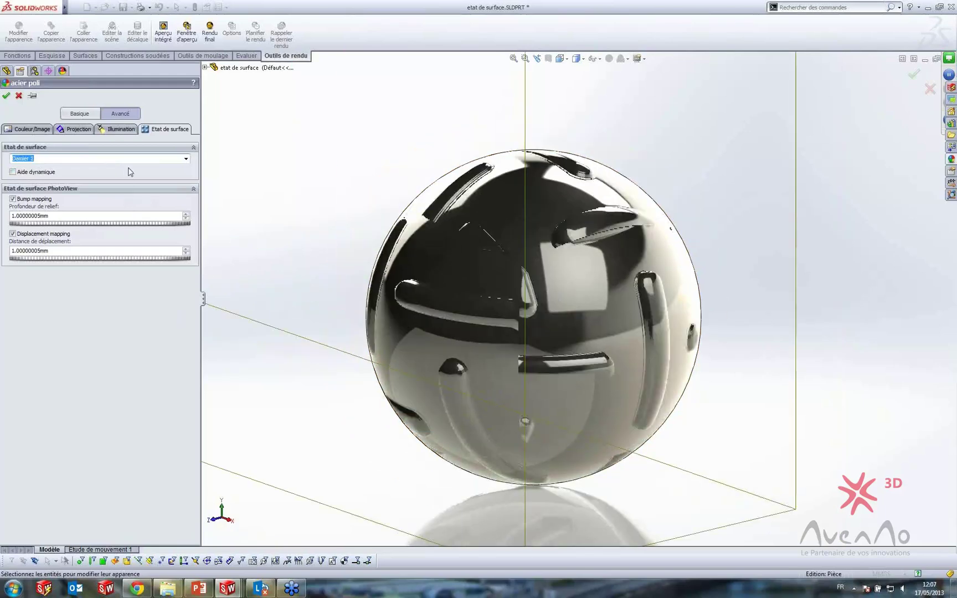
{"action": "key", "text": "Up"}
{"action": "left_click_drag", "start_coordinate": [51, 250], "coordinate": [3, 252]}
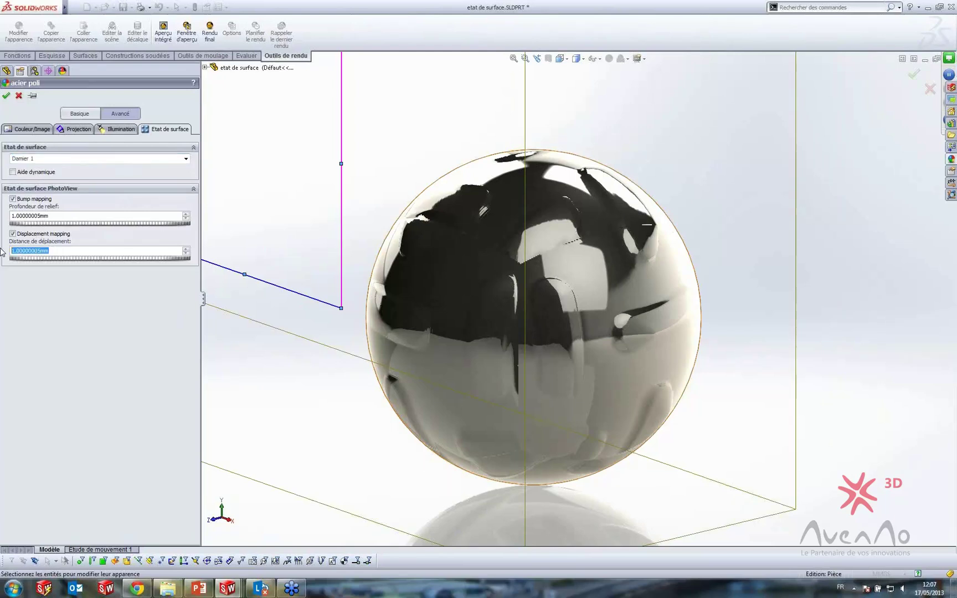
{"action": "type", "text": "10"}
{"action": "key", "text": "Return"}
{"action": "left_click", "coordinate": [7, 97]}
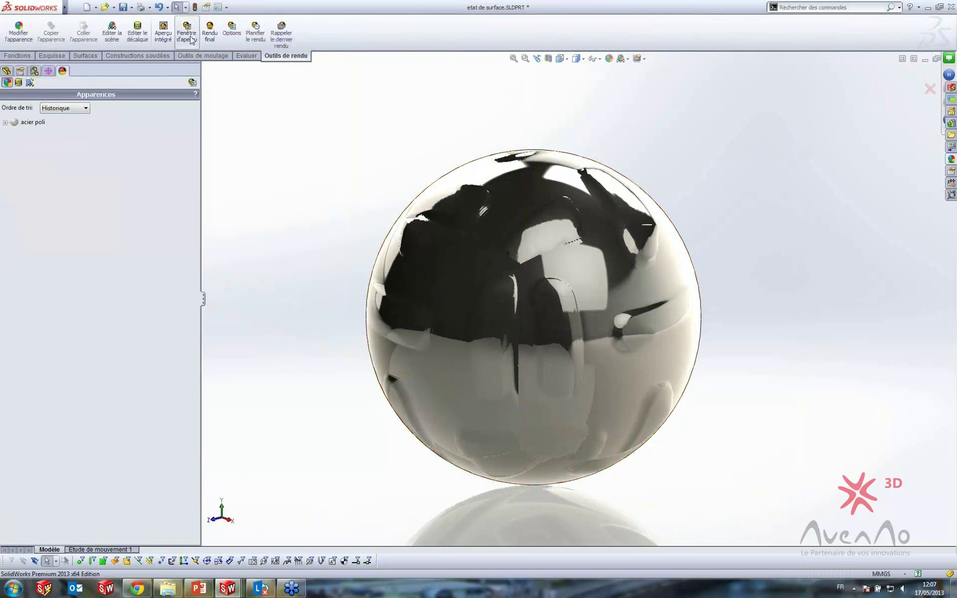
Step: Preview the render of the Damier 1 finish on the sphere and plate, and close the preview window
{"action": "left_click", "coordinate": [188, 39]}
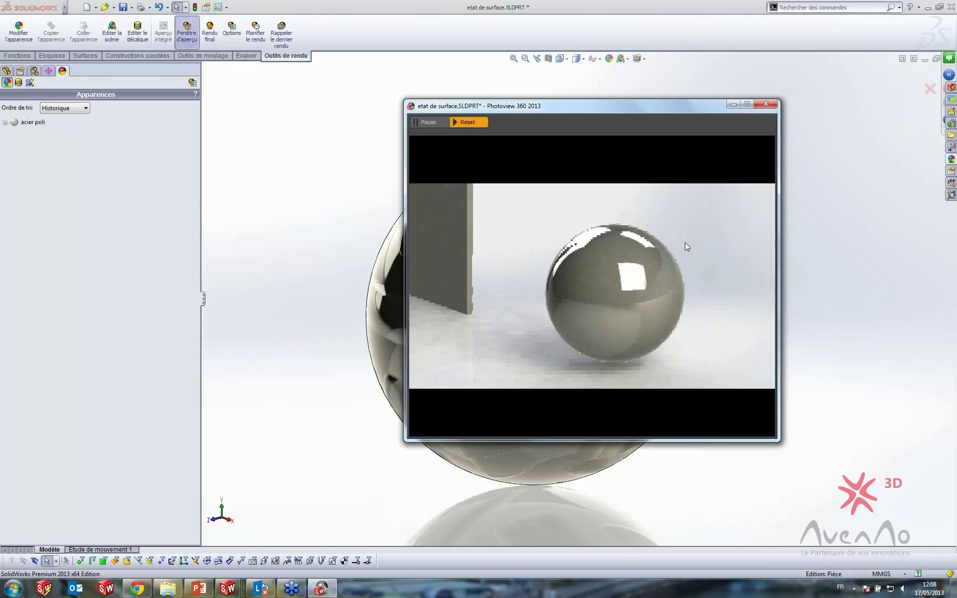
{"action": "middle_click_drag", "start_coordinate": [393, 225], "coordinate": [349, 232]}
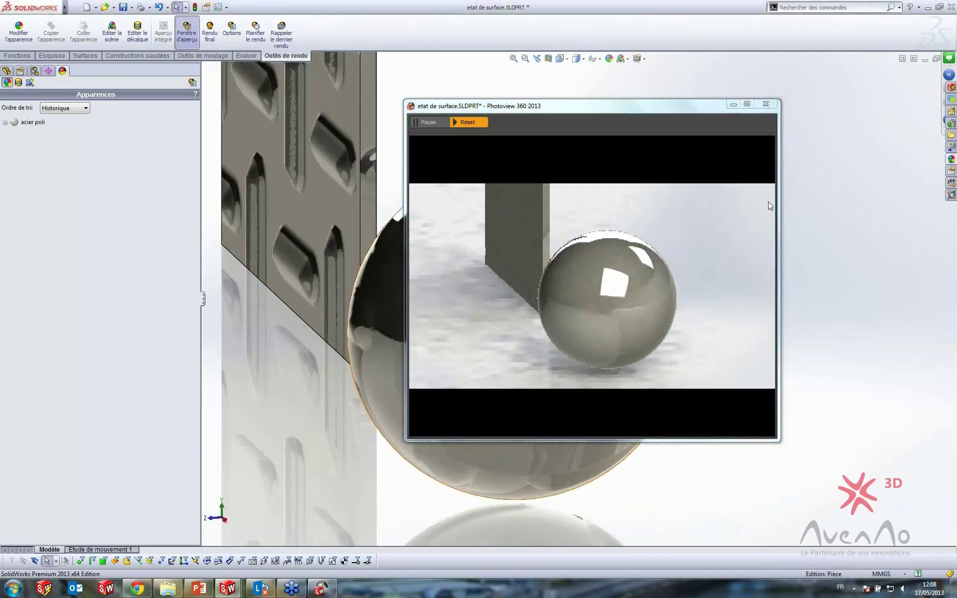
{"action": "left_click", "coordinate": [765, 104]}
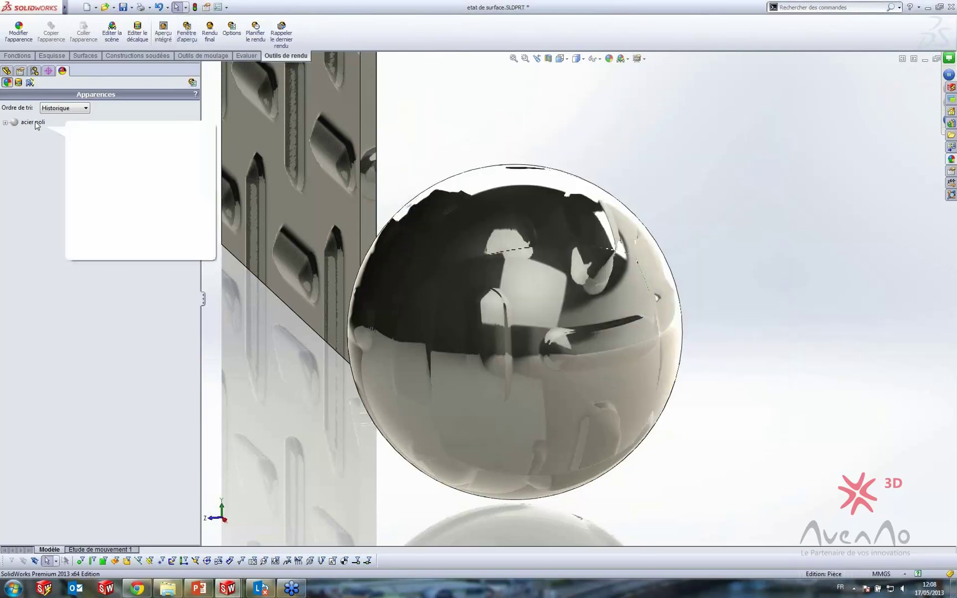
Step: Try the Damier 2 surface finish on the polished steel with a displacement distance of 50 mm
{"action": "right_click", "coordinate": [27, 123]}
{"action": "left_click", "coordinate": [63, 138]}
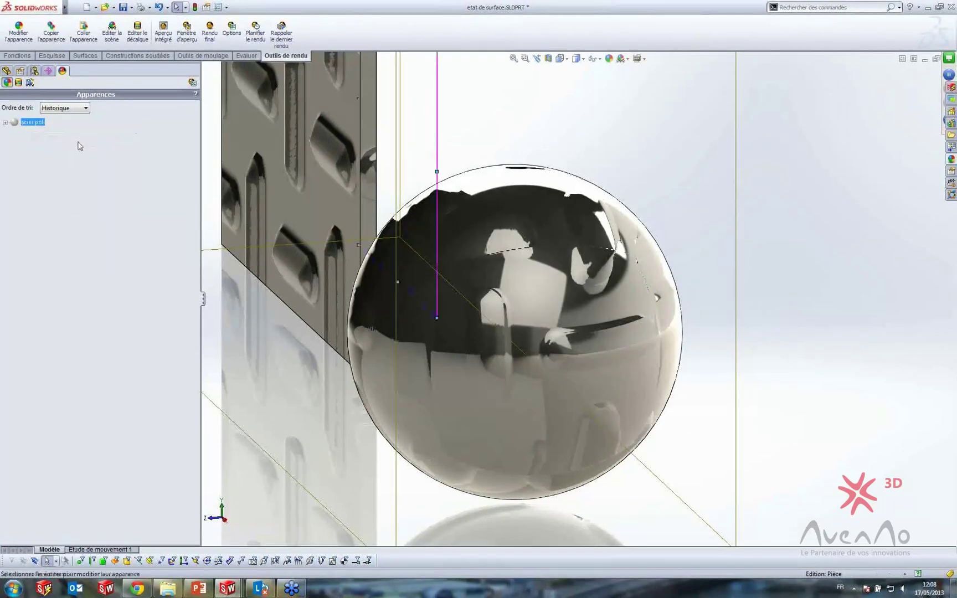
{"action": "left_click", "coordinate": [167, 130]}
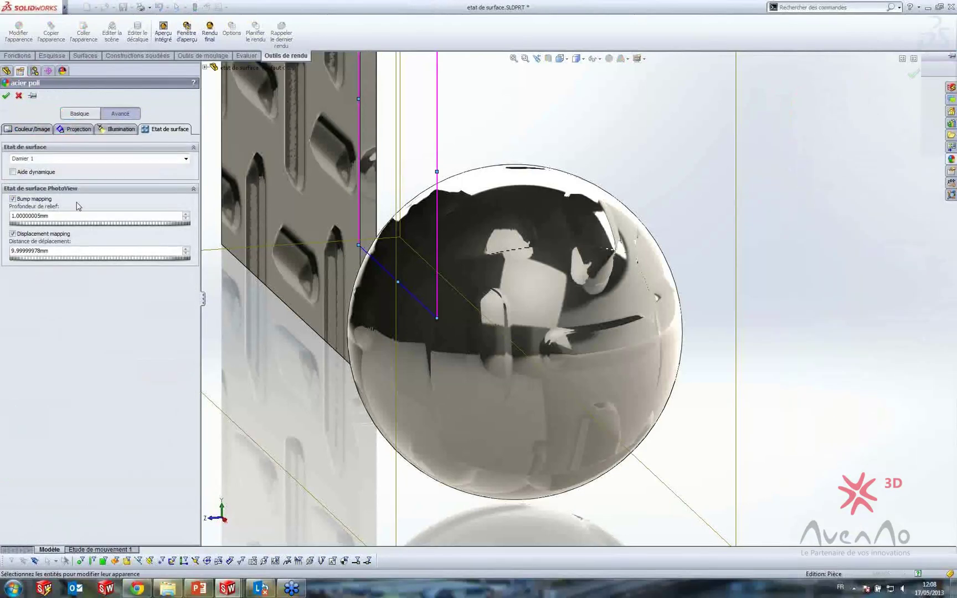
{"action": "left_click", "coordinate": [80, 161]}
{"action": "left_click", "coordinate": [186, 158]}
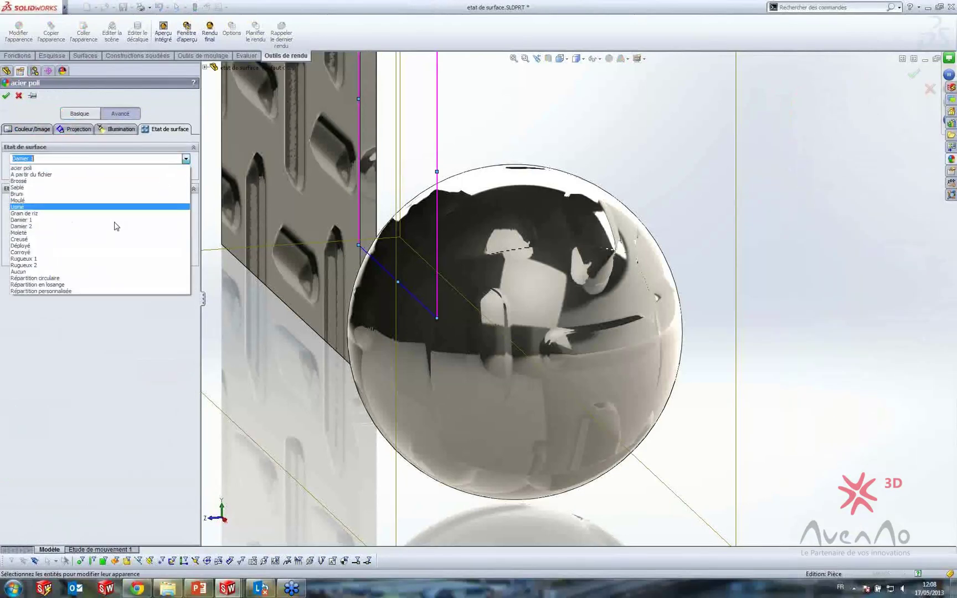
{"action": "left_click", "coordinate": [94, 226]}
{"action": "left_click_drag", "start_coordinate": [64, 250], "coordinate": [2, 251]}
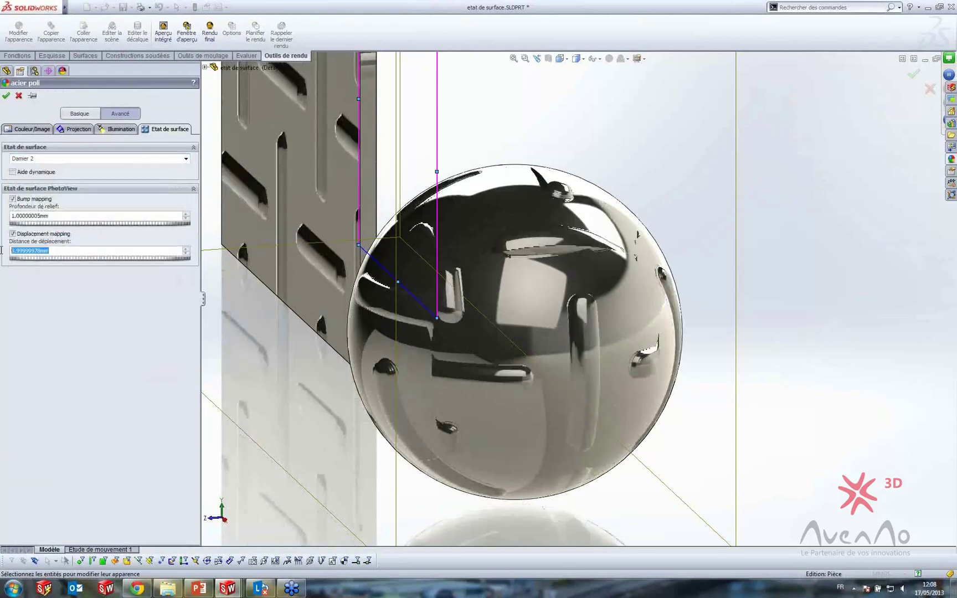
{"action": "type", "text": "50"}
{"action": "key", "text": "Return"}
Step: Preview the render of the Damier 2 finish, close the preview and discard the pending appearance changes
{"action": "left_click", "coordinate": [188, 30]}
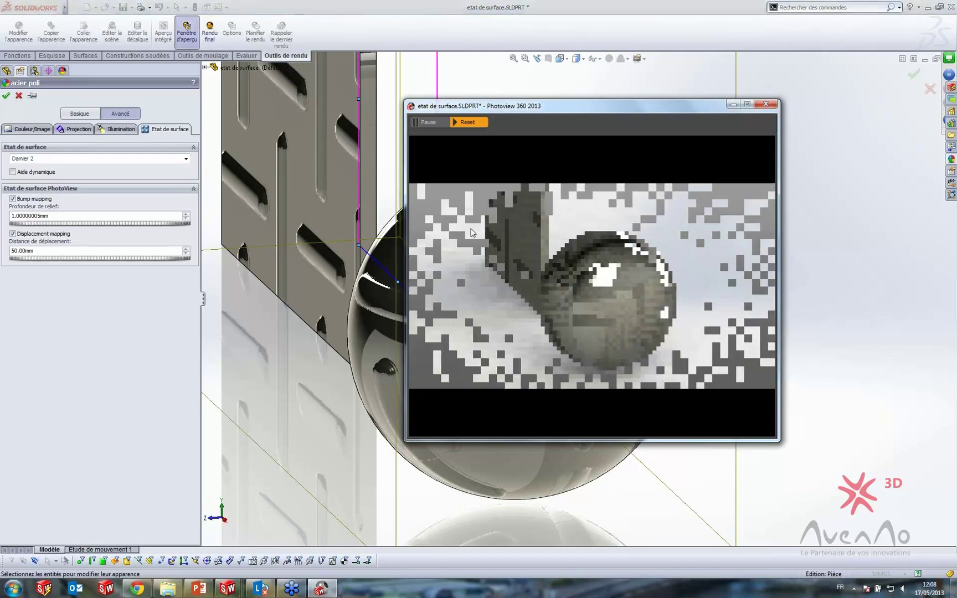
{"action": "left_click", "coordinate": [766, 105]}
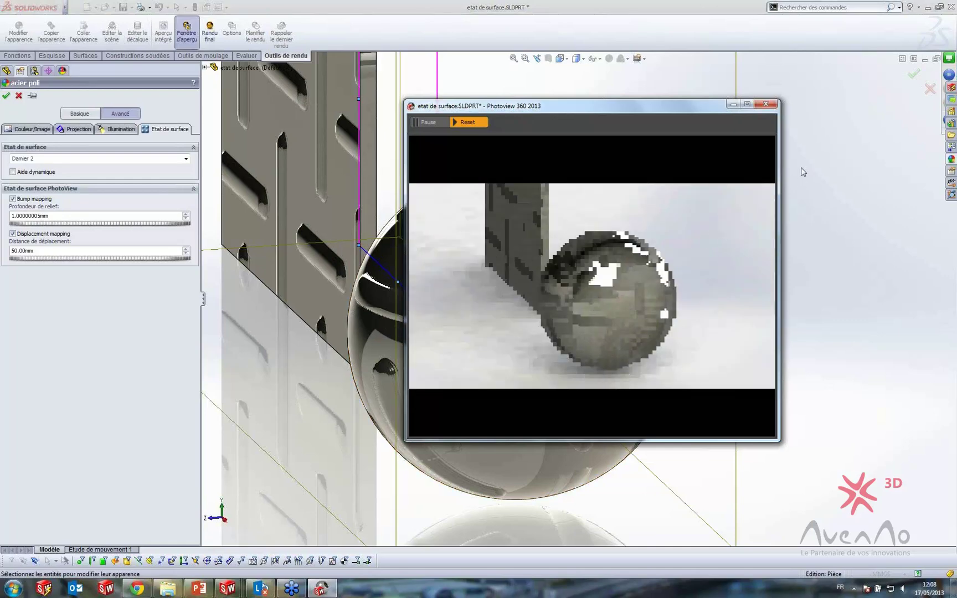
{"action": "left_click", "coordinate": [767, 105]}
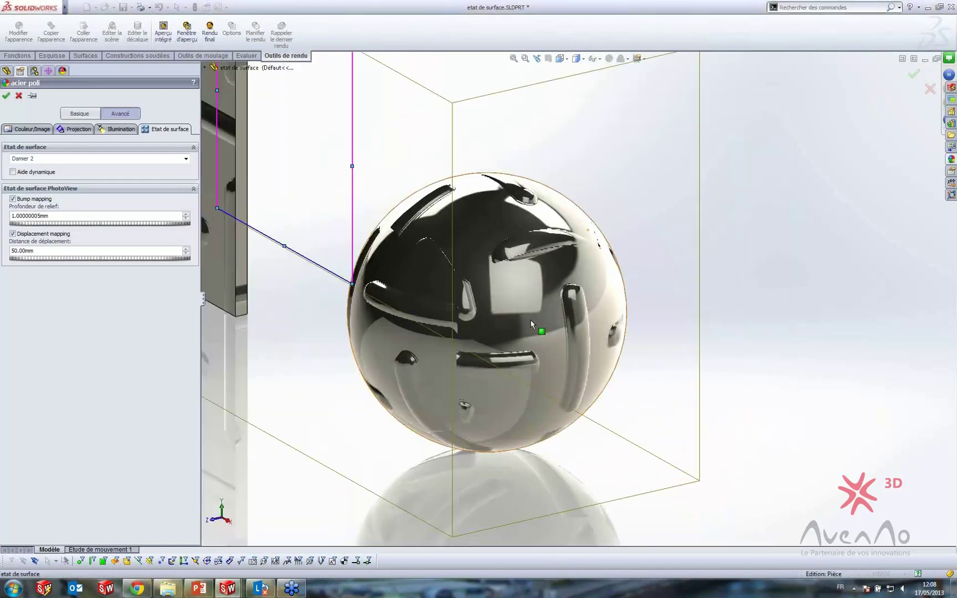
{"action": "left_click", "coordinate": [18, 95]}
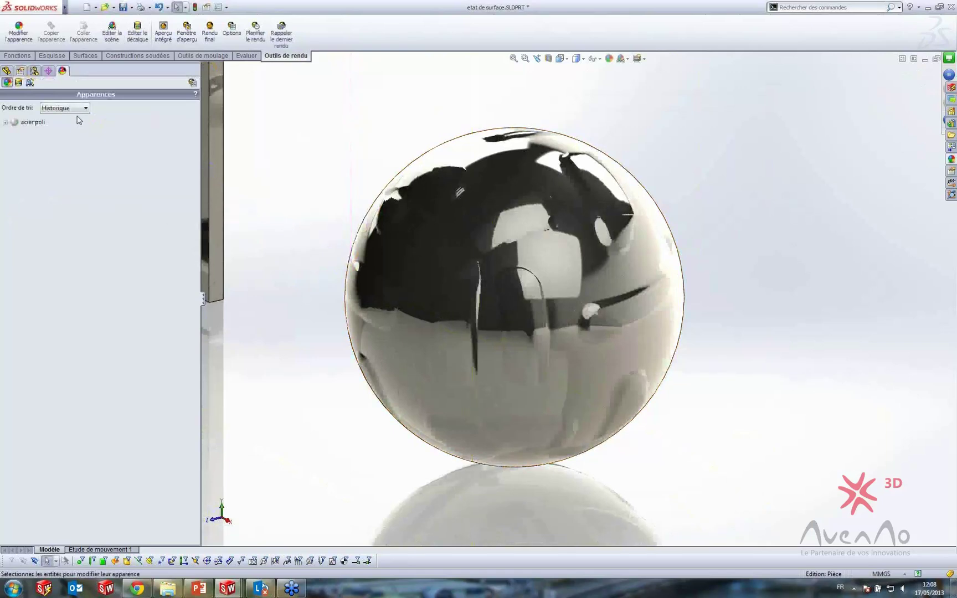
Step: Remove the existing polished steel appearance and apply acier poli from the appearance library to the sphere's body only
{"action": "left_click", "coordinate": [25, 123]}
{"action": "key", "text": "Delete"}
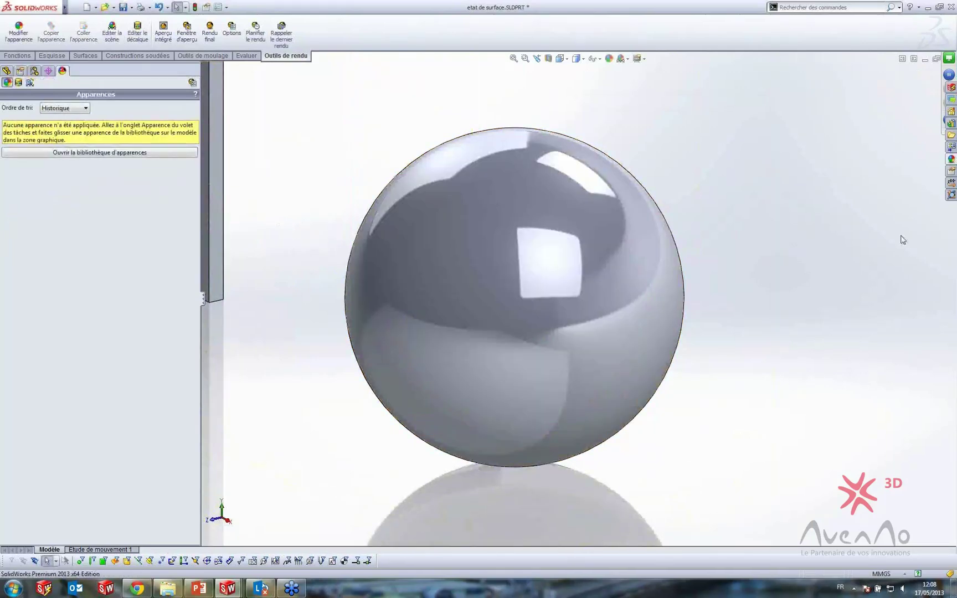
{"action": "left_click", "coordinate": [950, 159]}
{"action": "left_click_drag", "start_coordinate": [801, 277], "coordinate": [590, 303]}
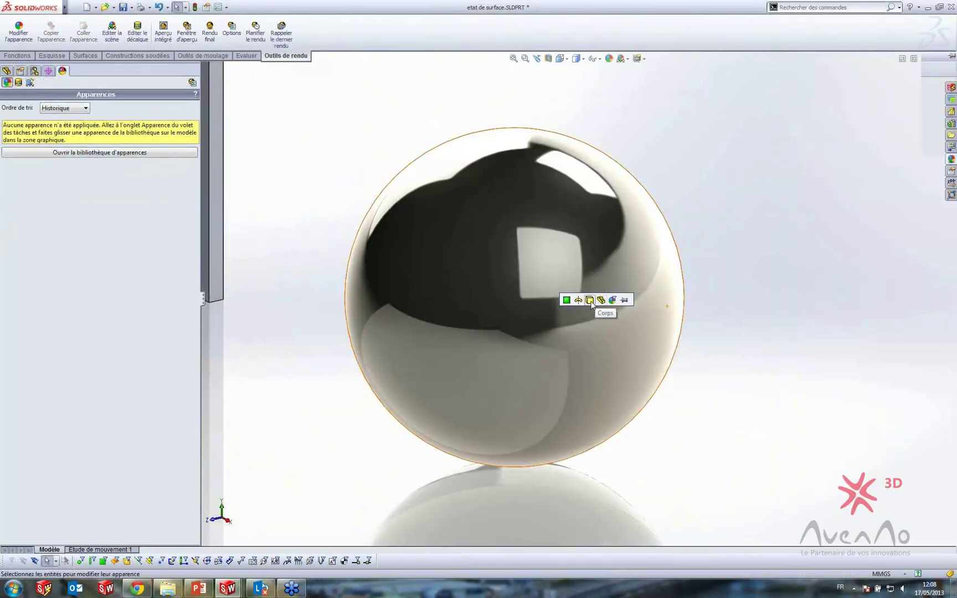
{"action": "left_click", "coordinate": [589, 300]}
Step: Give the sphere's polished steel a Damier 2 surface finish with displacement mapping at 20 mm, and accept the changes
{"action": "left_click", "coordinate": [32, 122]}
{"action": "right_click", "coordinate": [32, 123]}
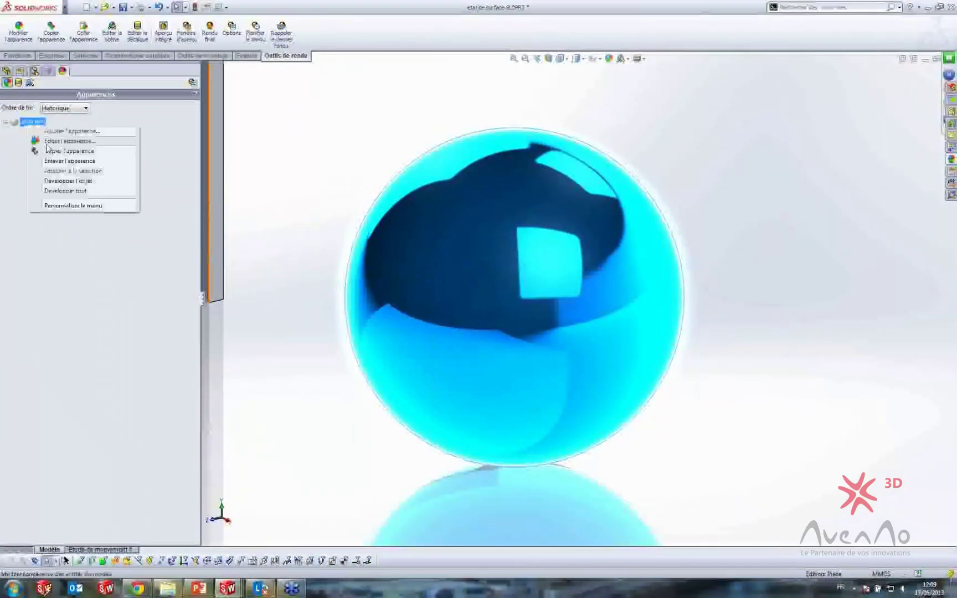
{"action": "left_click", "coordinate": [55, 140]}
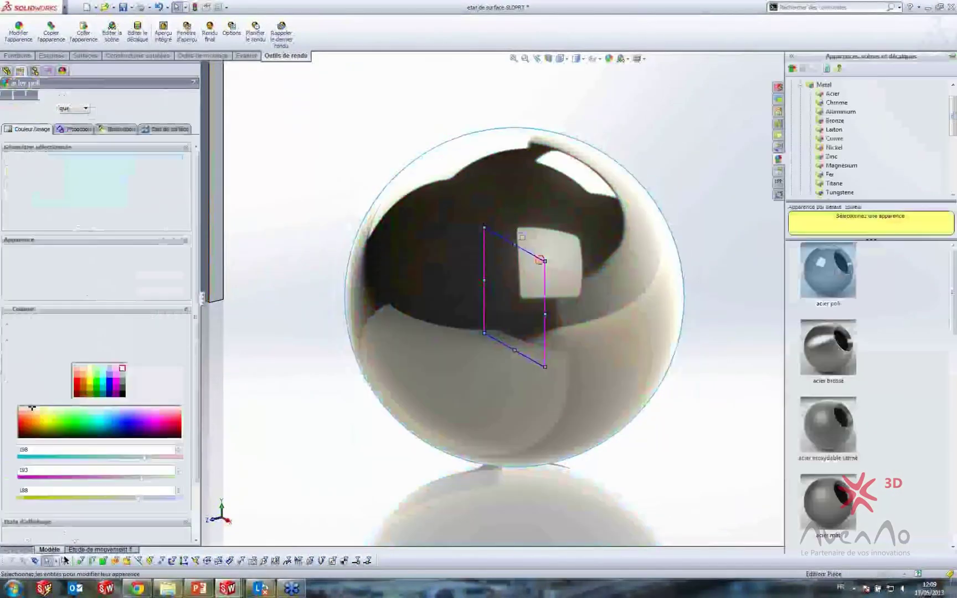
{"action": "left_click", "coordinate": [166, 129]}
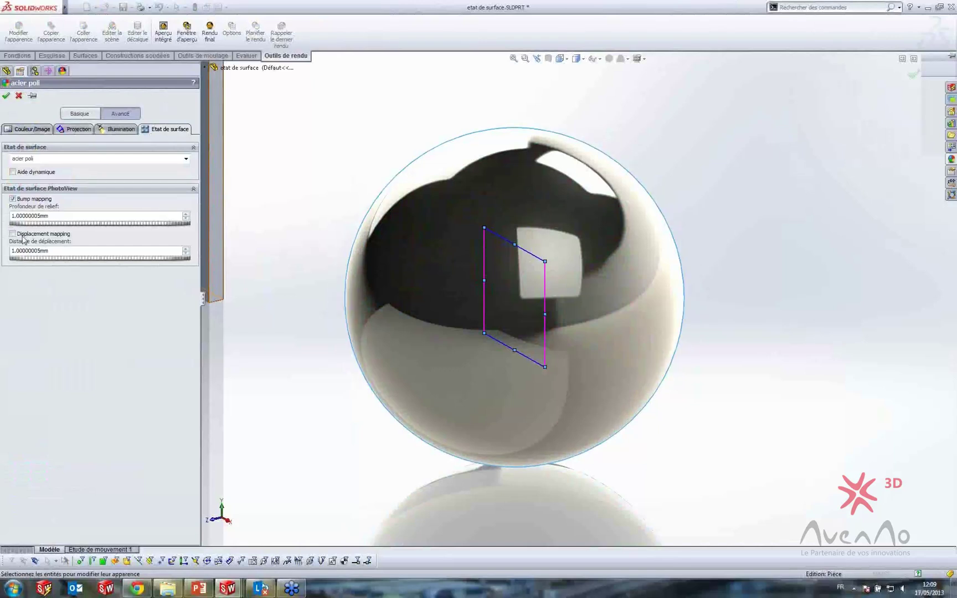
{"action": "left_click", "coordinate": [186, 158]}
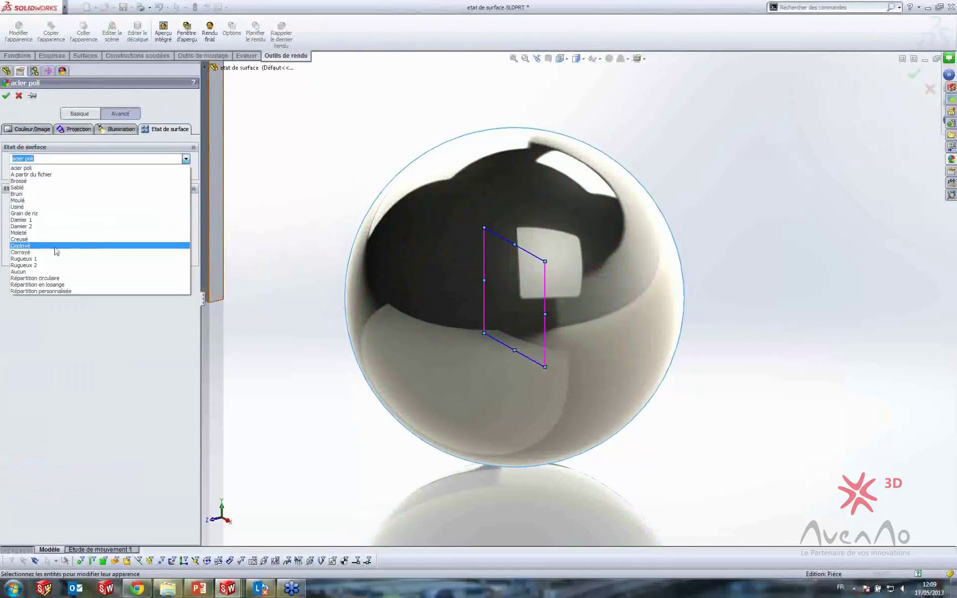
{"action": "left_click", "coordinate": [52, 226]}
{"action": "double_click", "coordinate": [28, 250]}
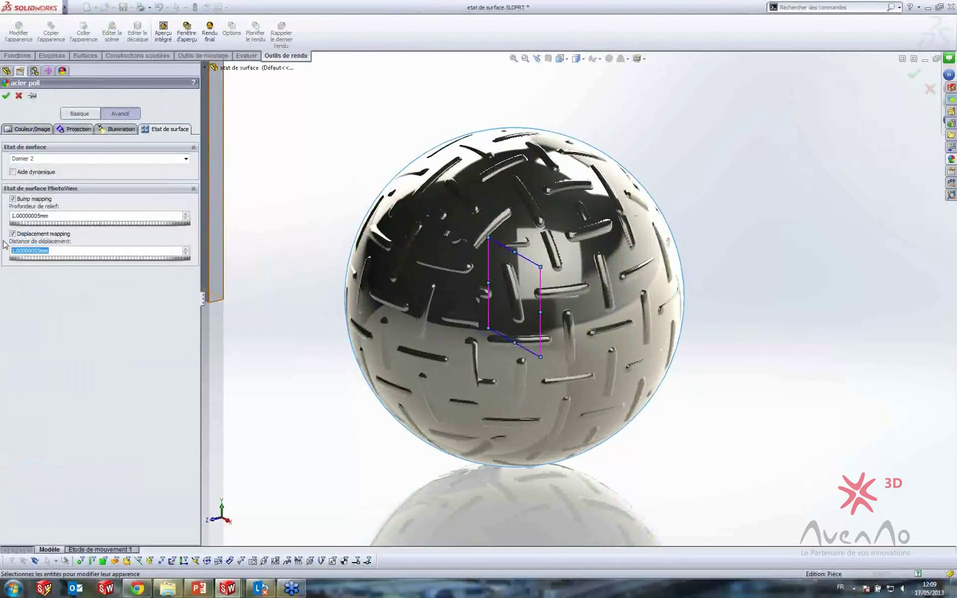
{"action": "type", "text": "20"}
{"action": "key", "text": "Return"}
{"action": "left_click", "coordinate": [6, 96]}
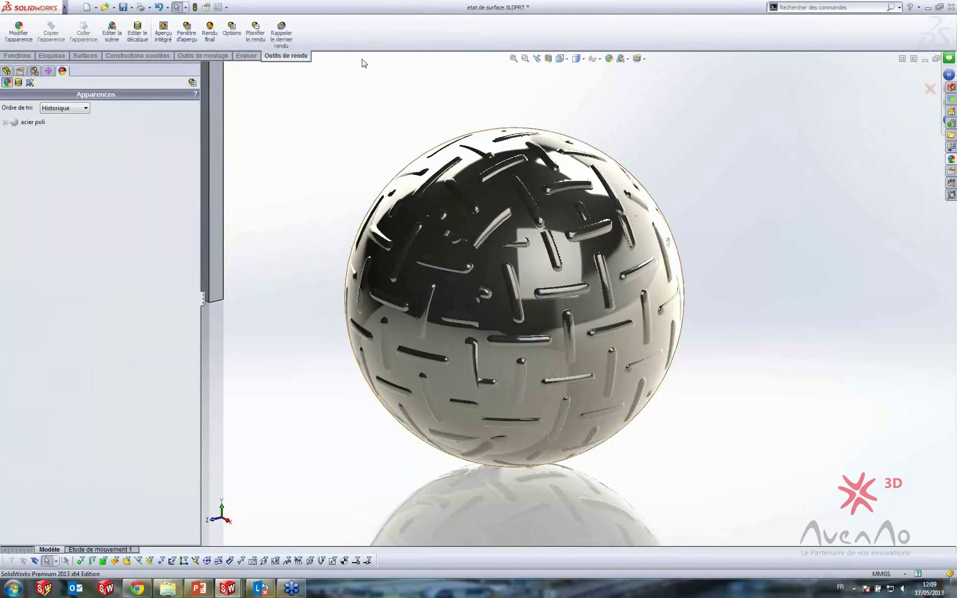
Step: Preview the render of the sphere's Damier 2 displacement up close, and close the preview window
{"action": "left_click", "coordinate": [186, 33]}
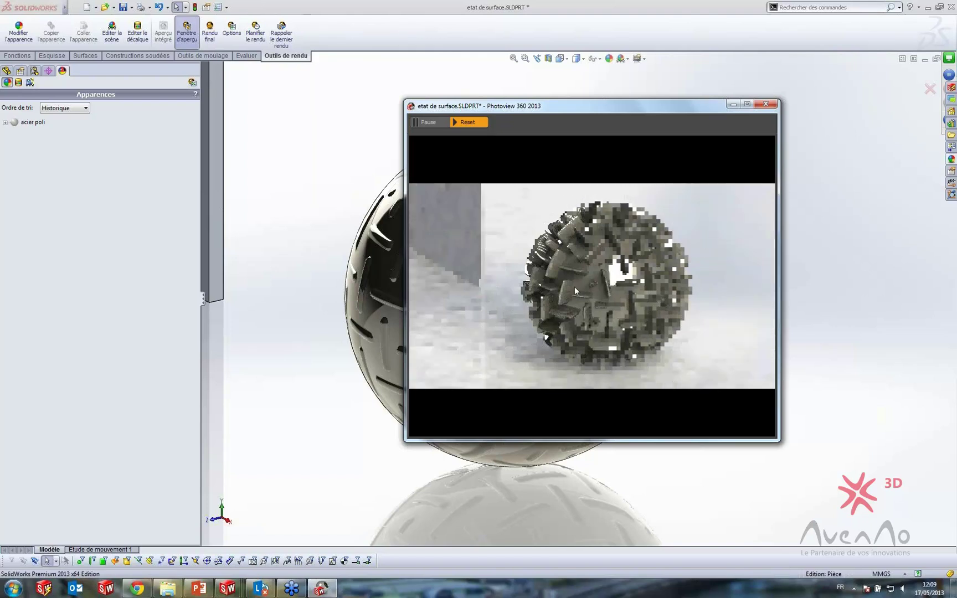
{"action": "middle_click_drag", "start_coordinate": [584, 478], "coordinate": [563, 460]}
{"action": "scroll", "coordinate": [550, 274], "scroll_direction": "down", "scroll_amount": 3}
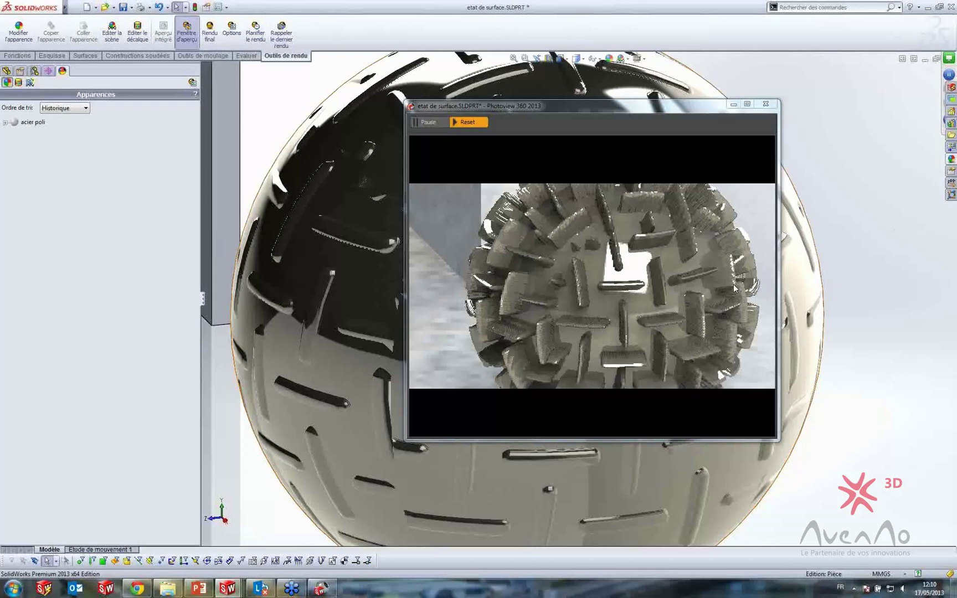
{"action": "right_click", "coordinate": [29, 124]}
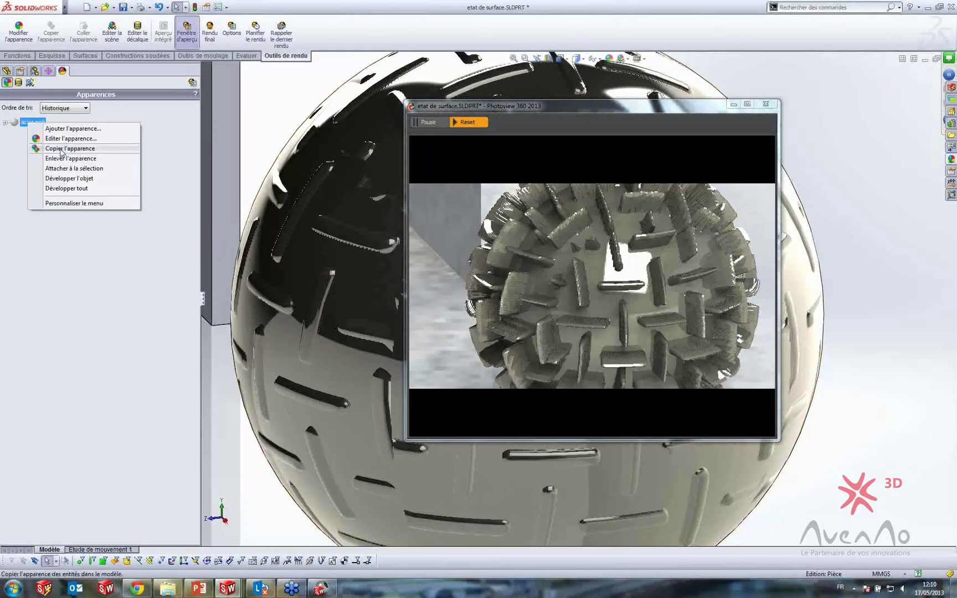
{"action": "left_click", "coordinate": [767, 104]}
Step: Try the Répartition circulaire finish on the sphere with a hole size of 0.76, followed by Répartition en losange
{"action": "right_click", "coordinate": [22, 122]}
{"action": "left_click", "coordinate": [62, 140]}
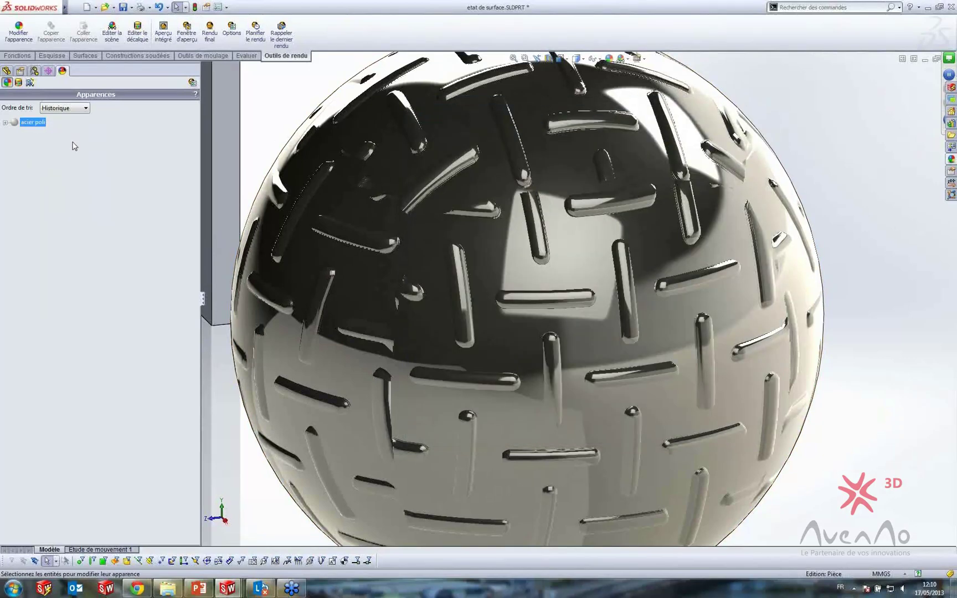
{"action": "left_click", "coordinate": [154, 129]}
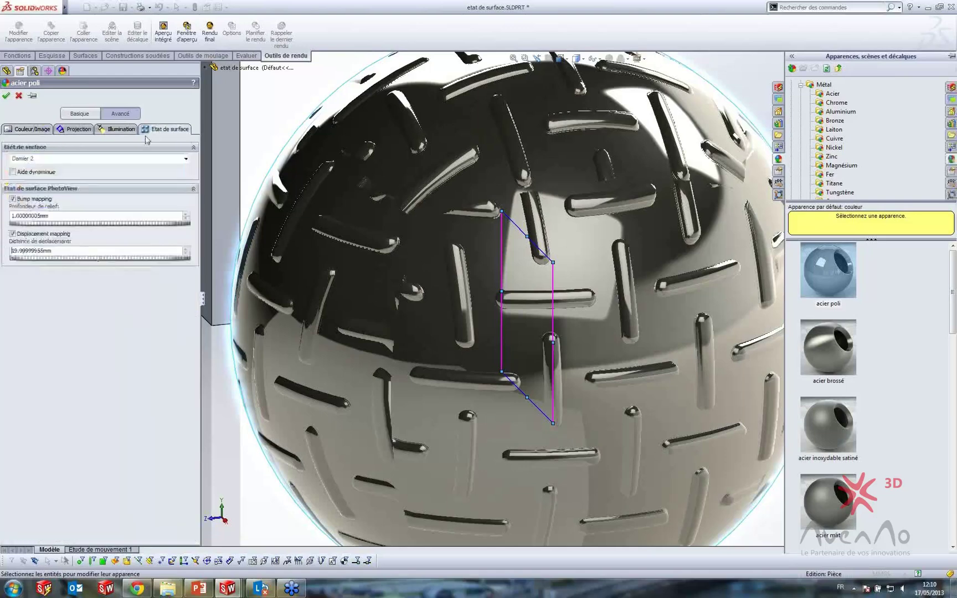
{"action": "left_click", "coordinate": [186, 158]}
{"action": "left_click", "coordinate": [63, 282]}
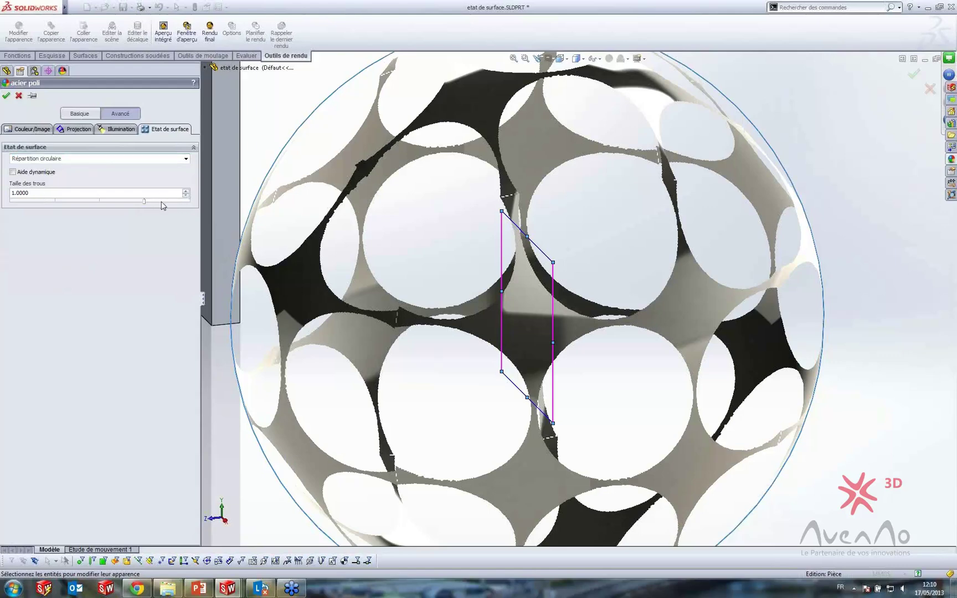
{"action": "left_click", "coordinate": [152, 203]}
{"action": "left_click", "coordinate": [186, 159]}
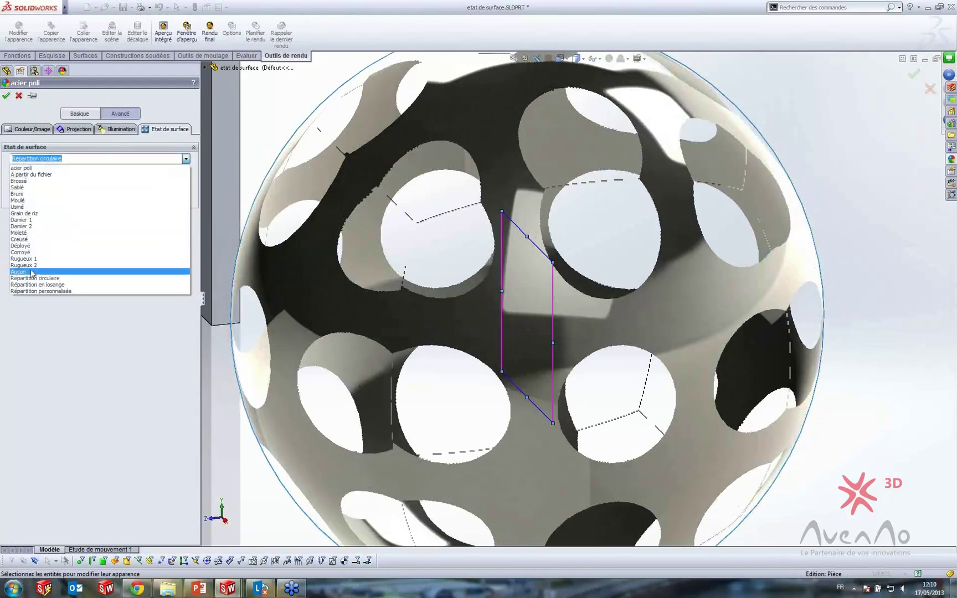
{"action": "left_click", "coordinate": [51, 279]}
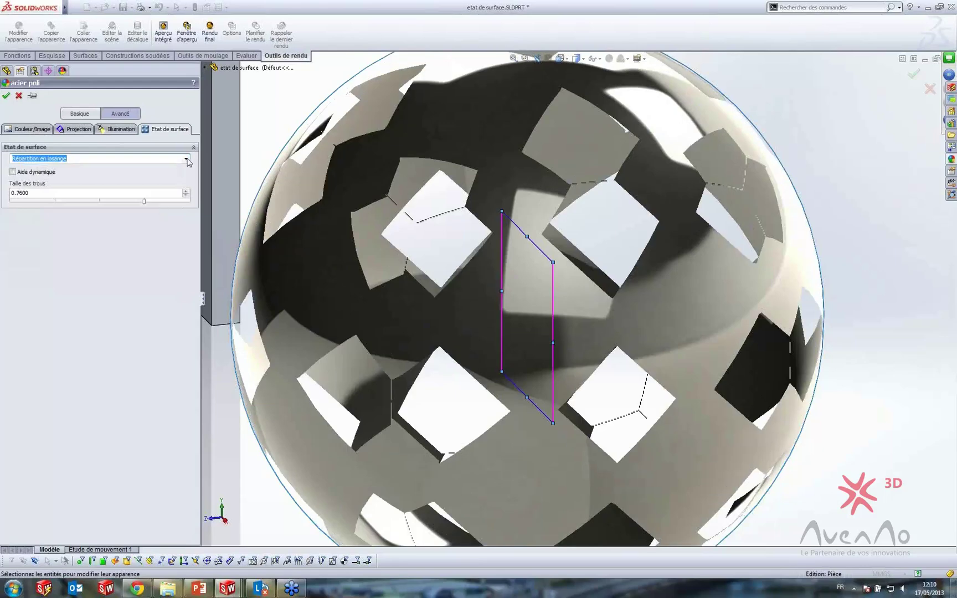
Step: Try the Moleté finish on the sphere with varied knurling angle and height, and discard the appearance changes
{"action": "left_click", "coordinate": [186, 158]}
{"action": "left_click", "coordinate": [53, 233]}
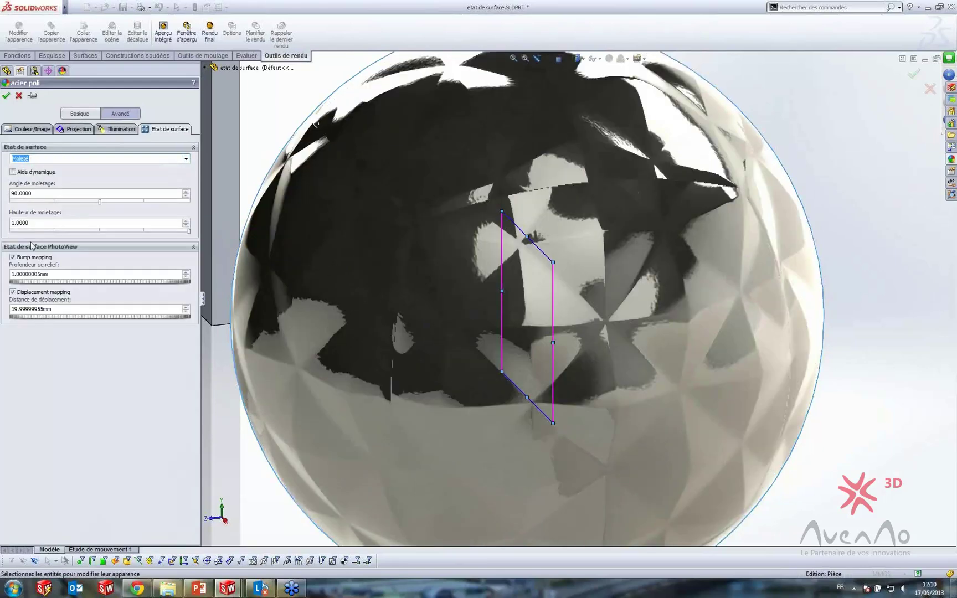
{"action": "left_click_drag", "start_coordinate": [100, 202], "coordinate": [33, 204]}
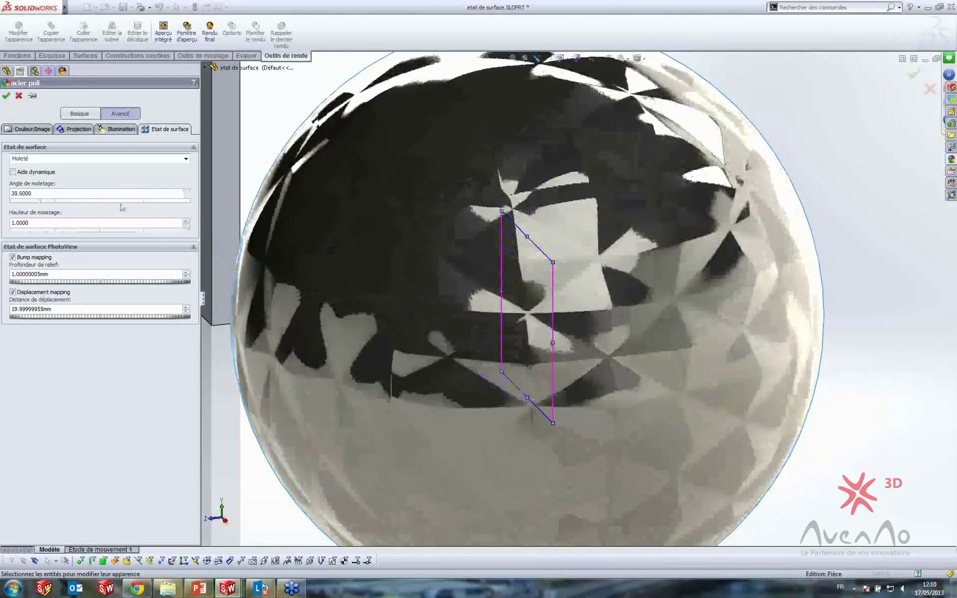
{"action": "left_click", "coordinate": [122, 203]}
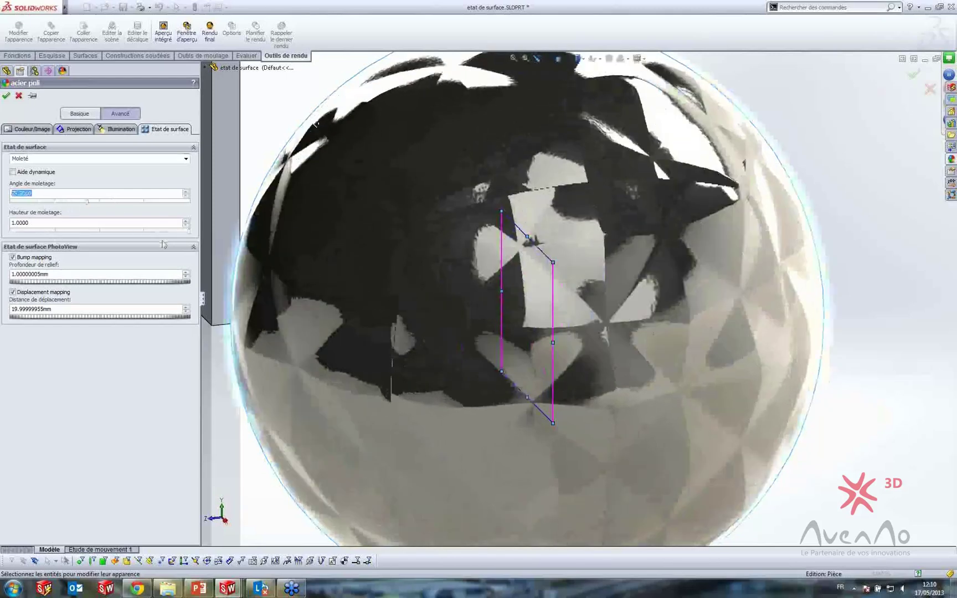
{"action": "left_click", "coordinate": [188, 235]}
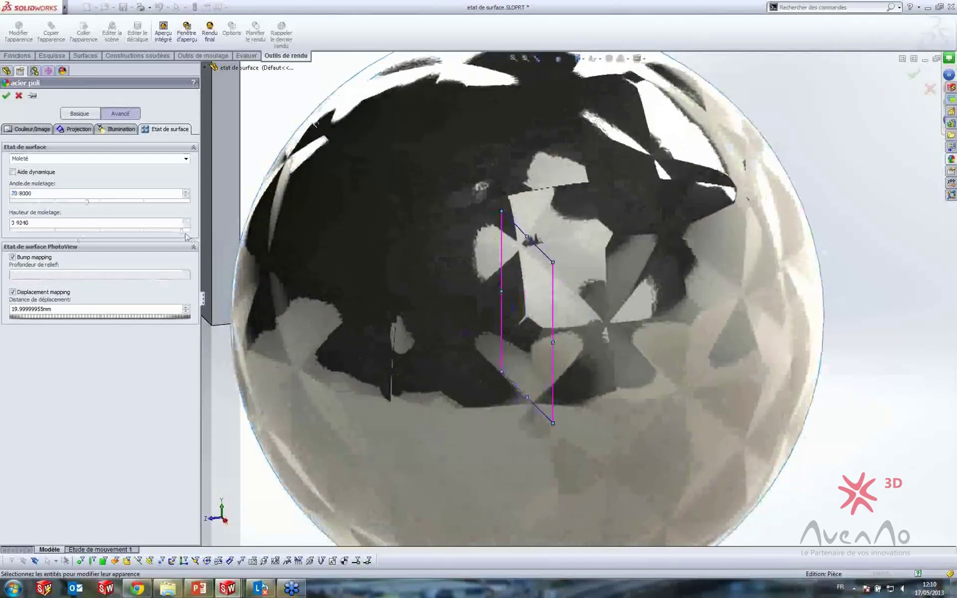
{"action": "scroll", "coordinate": [366, 285], "scroll_direction": "up", "scroll_amount": 5}
{"action": "left_click", "coordinate": [19, 97]}
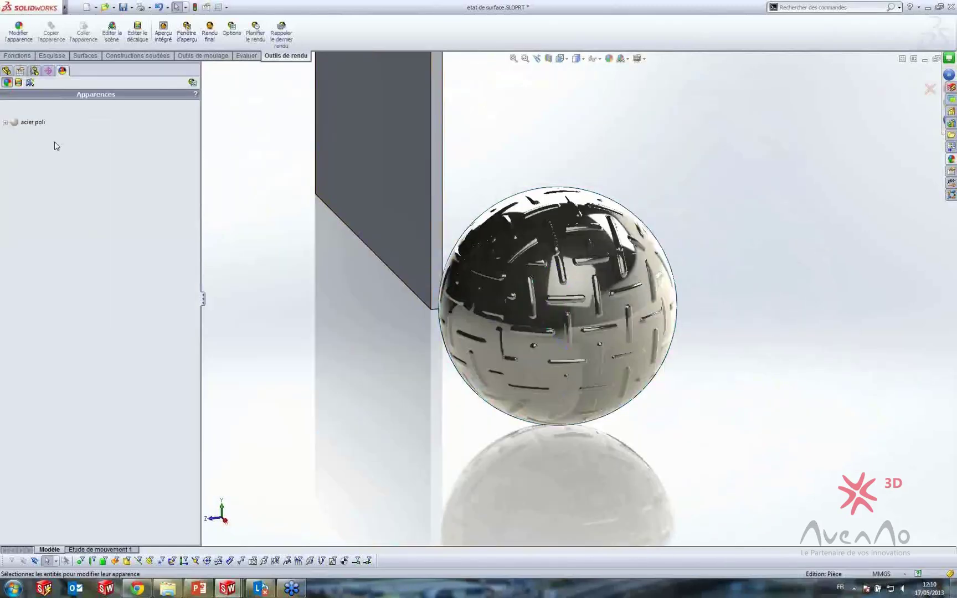
Step: Remove the sphere's appearance and apply acier poli from the library to the plate's large front face only
{"action": "middle_click_drag", "start_coordinate": [377, 201], "coordinate": [400, 189]}
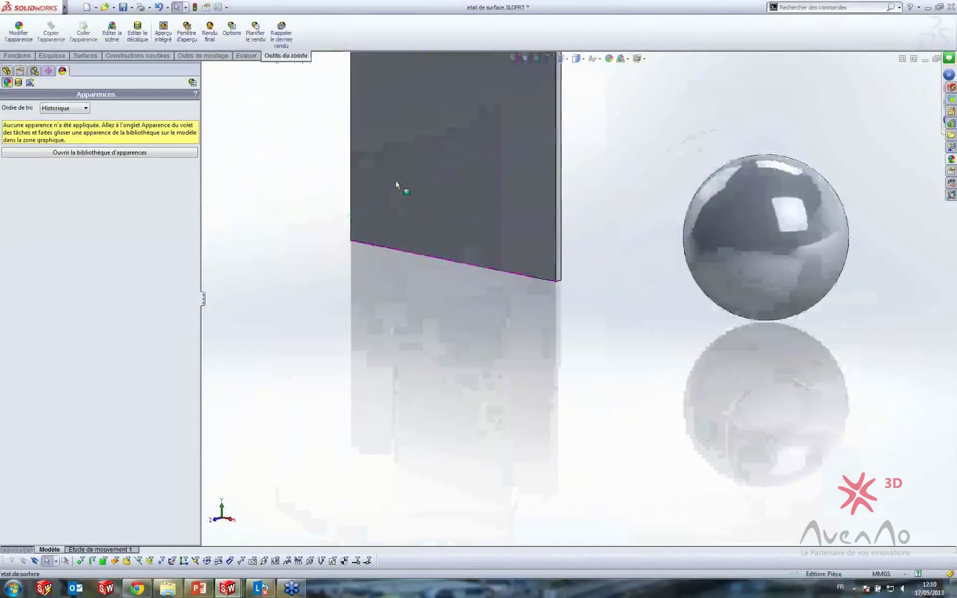
{"action": "scroll", "coordinate": [402, 191], "scroll_direction": "down", "scroll_amount": 3}
{"action": "left_click", "coordinate": [951, 160]}
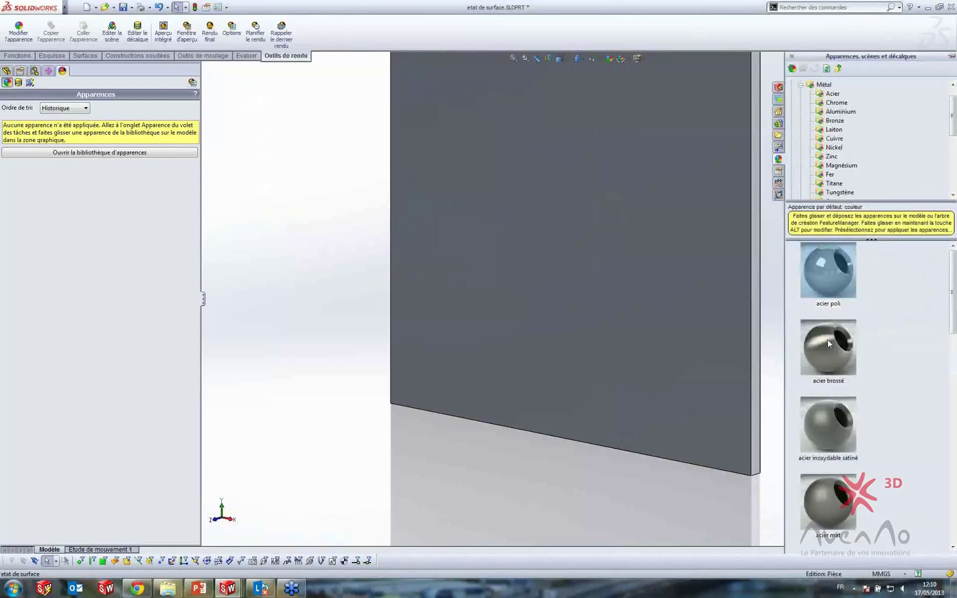
{"action": "left_click_drag", "start_coordinate": [828, 272], "coordinate": [631, 237]}
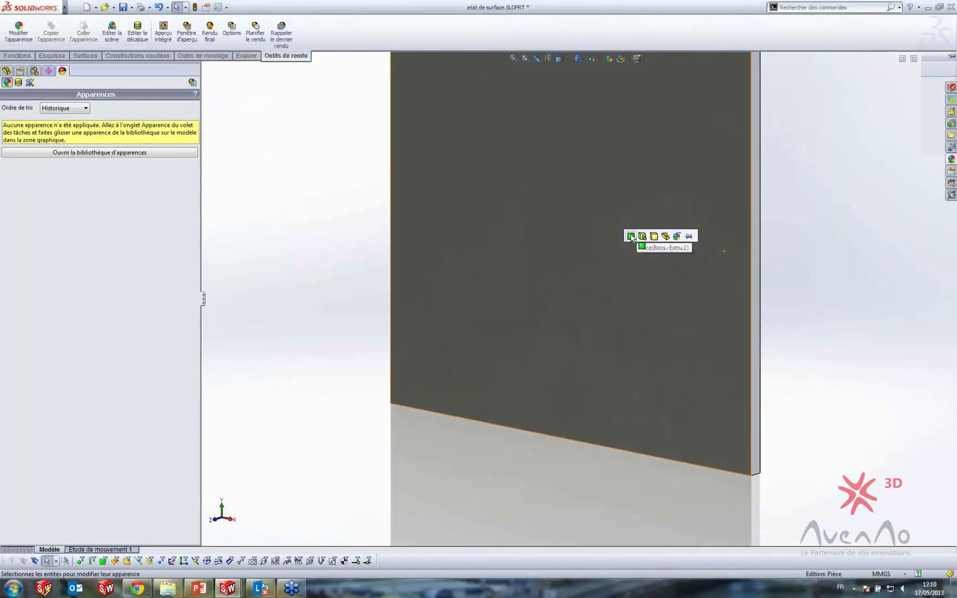
{"action": "left_click", "coordinate": [631, 237]}
Step: Edit the plate face's acier poli appearance and set its surface finish from a file, using the image surface.JPG
{"action": "middle_click_drag", "start_coordinate": [608, 160], "coordinate": [570, 213]}
{"action": "right_click", "coordinate": [45, 123]}
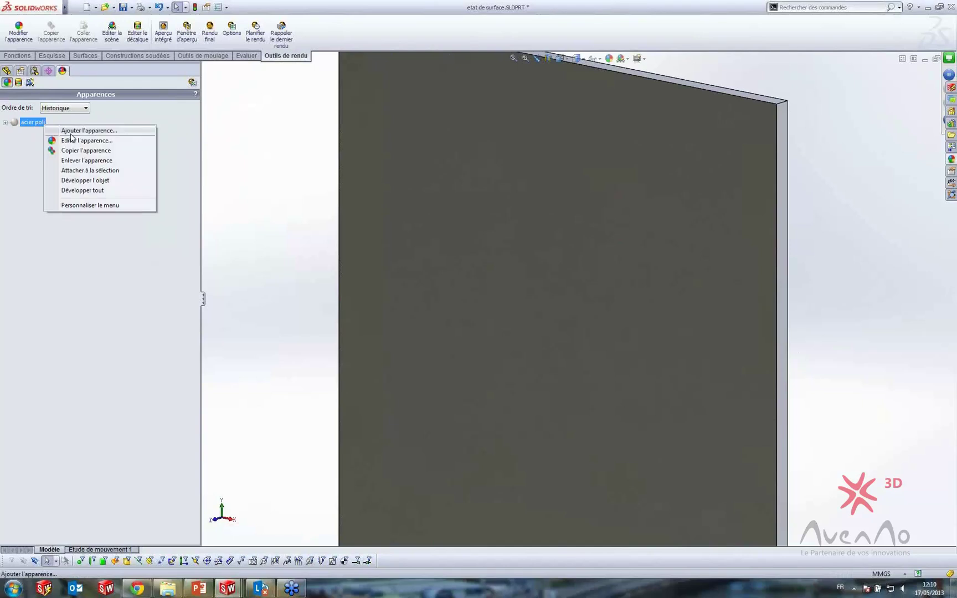
{"action": "left_click", "coordinate": [70, 133]}
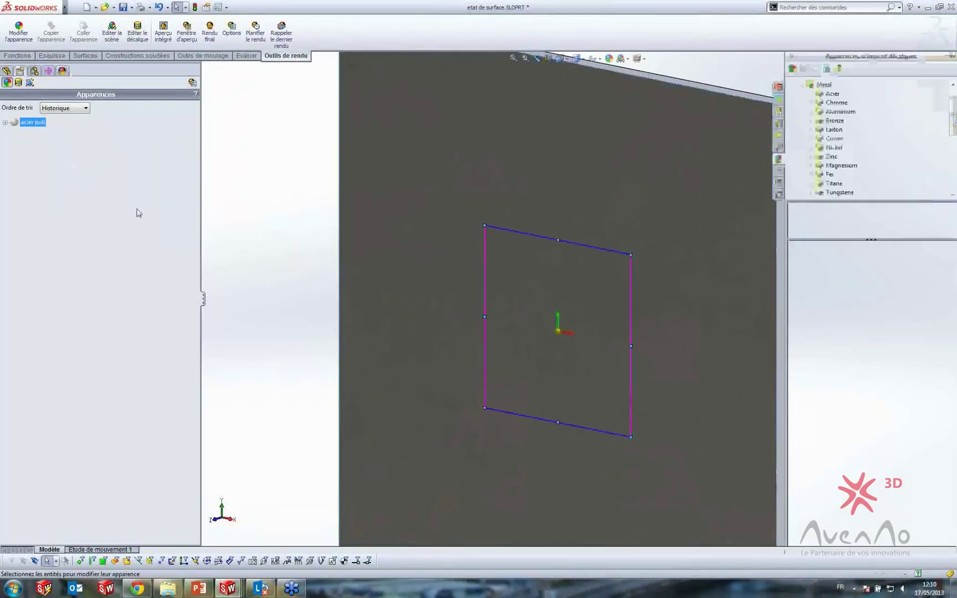
{"action": "left_click", "coordinate": [166, 129]}
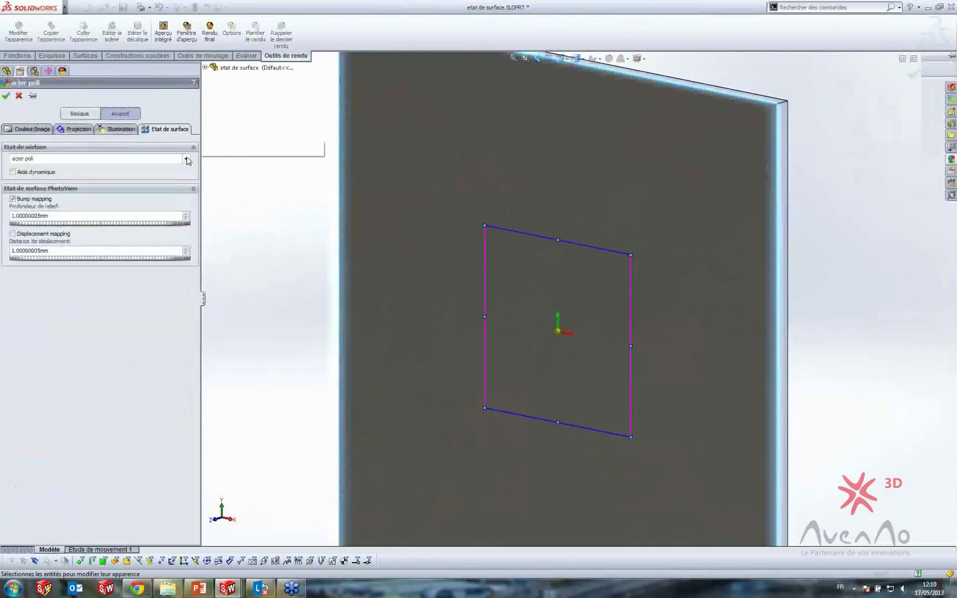
{"action": "left_click", "coordinate": [186, 159]}
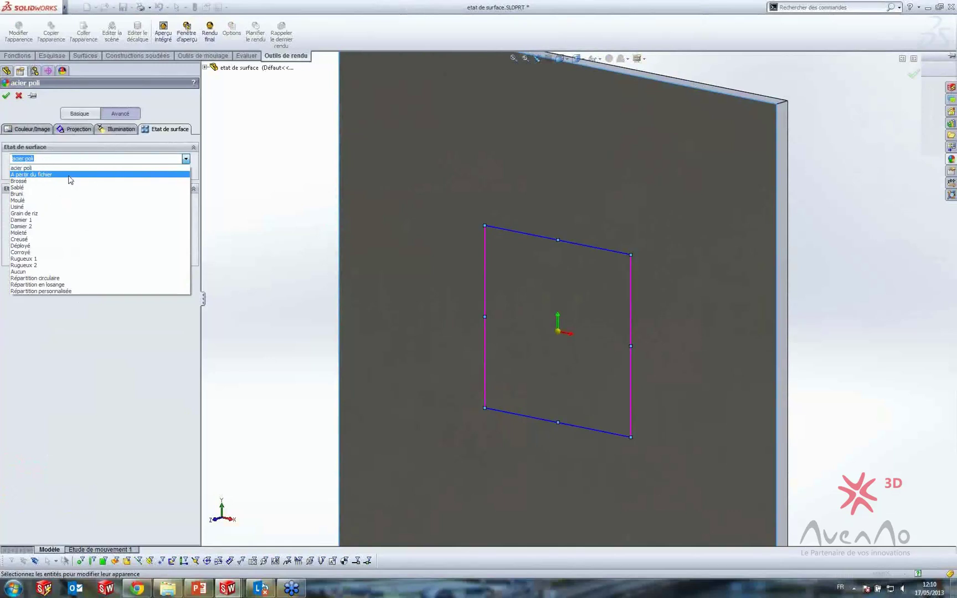
{"action": "left_click", "coordinate": [67, 175]}
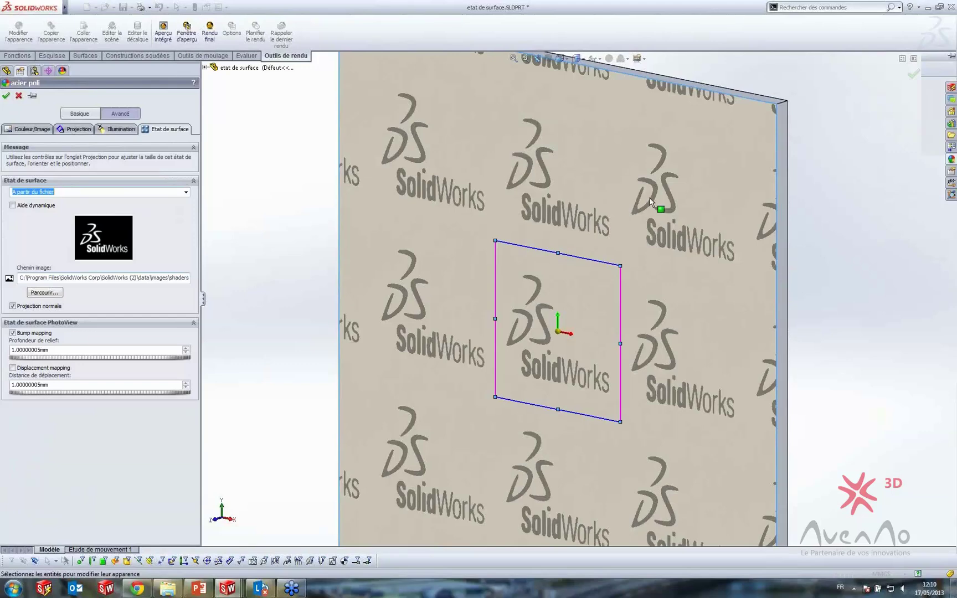
{"action": "left_click", "coordinate": [43, 292]}
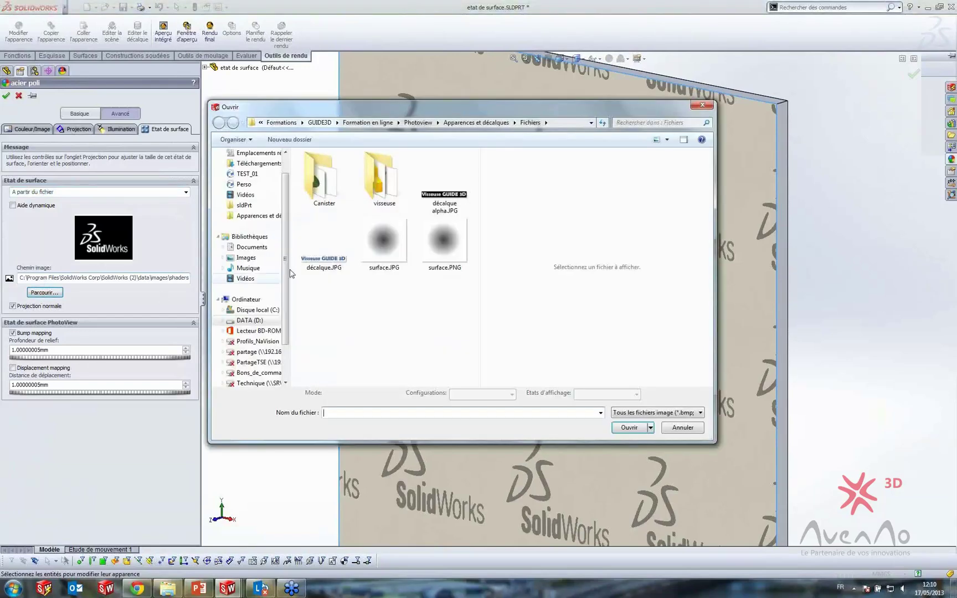
{"action": "left_click", "coordinate": [389, 257]}
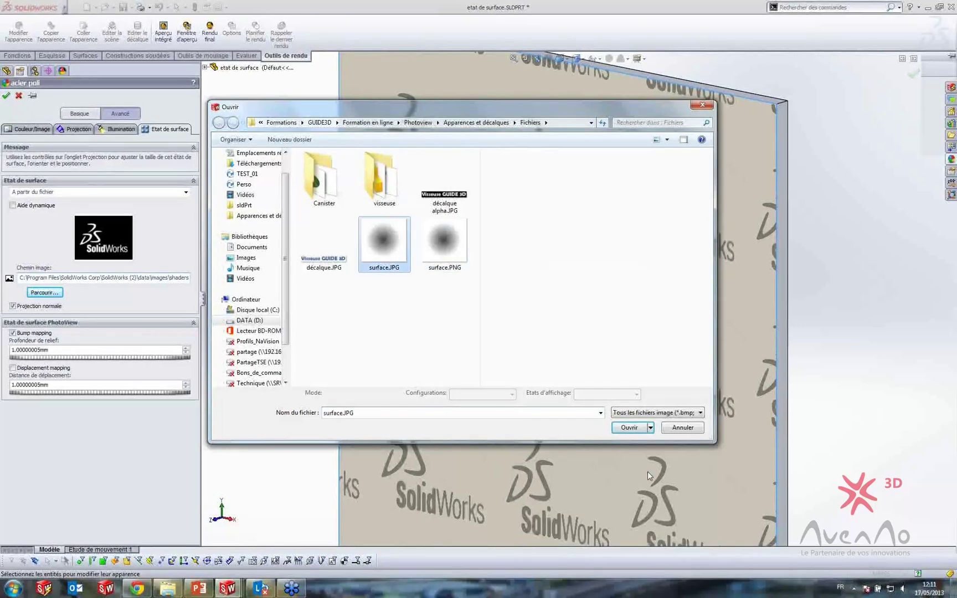
{"action": "left_click", "coordinate": [627, 427]}
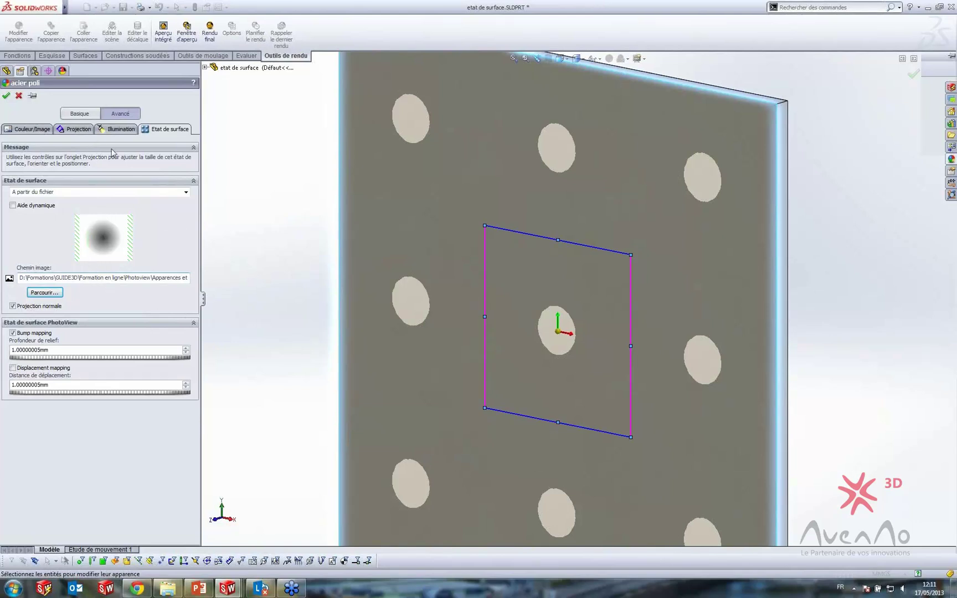
Step: Enable displacement mapping on the plate face's appearance with a displacement distance of 15 mm, and accept the changes
{"action": "left_click", "coordinate": [13, 367]}
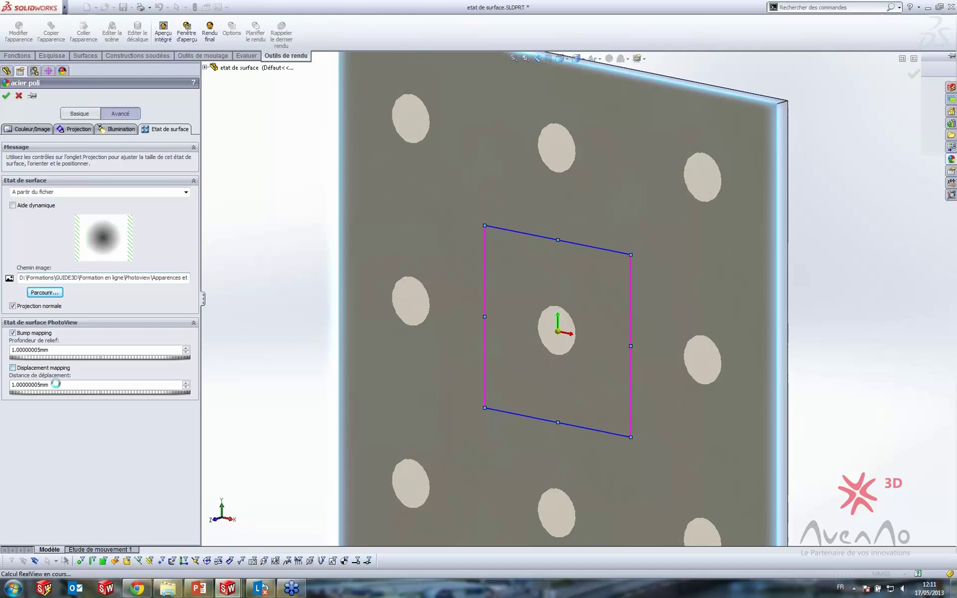
{"action": "double_click", "coordinate": [28, 384]}
{"action": "type", "text": "5"}
{"action": "key", "text": "Return"}
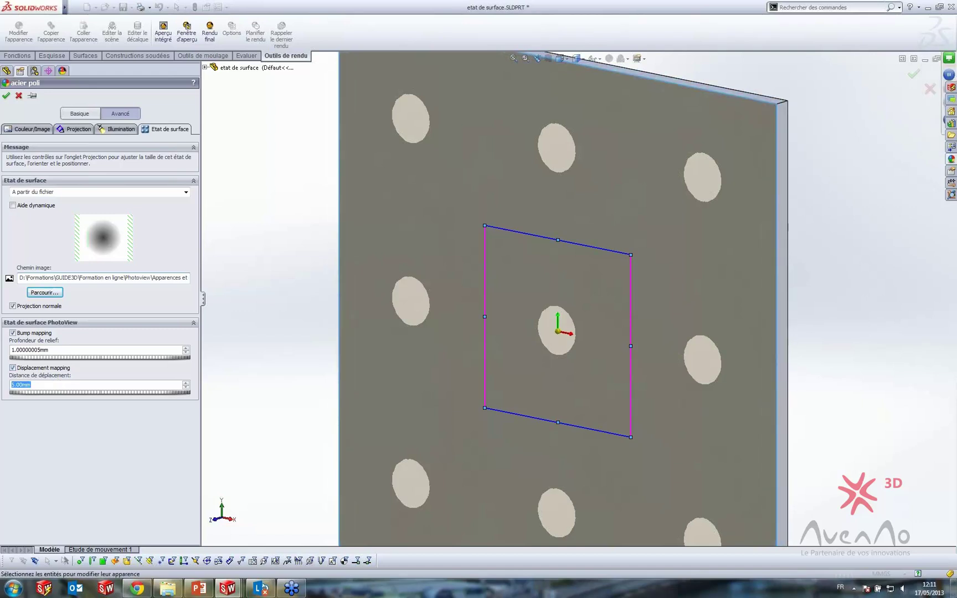
{"action": "type", "text": "25"}
{"action": "key", "text": "Return"}
{"action": "left_click", "coordinate": [7, 98]}
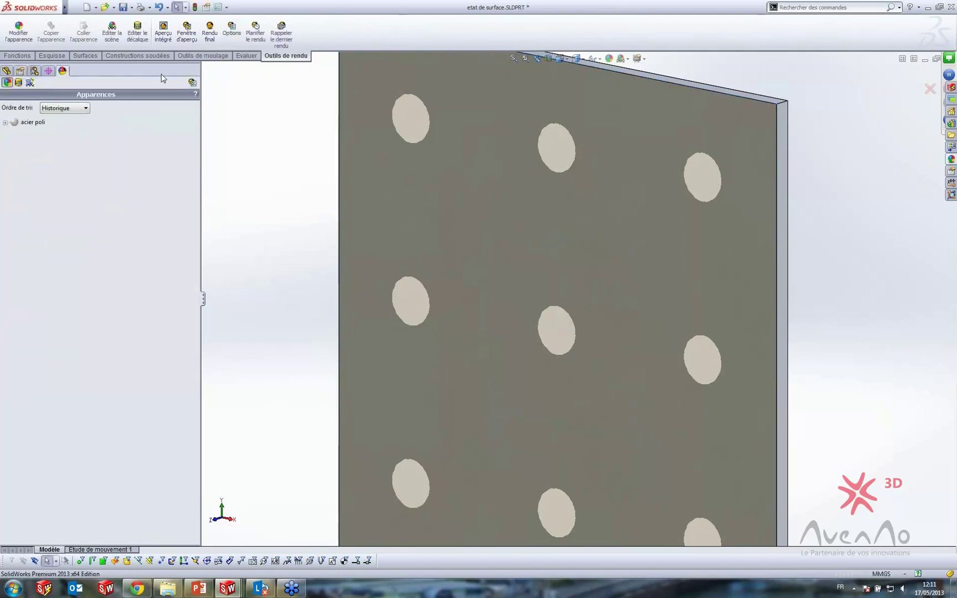
Step: Preview the render of the plate's displaced surface from oblique, side and close frontal views, and close the preview window
{"action": "left_click", "coordinate": [188, 35]}
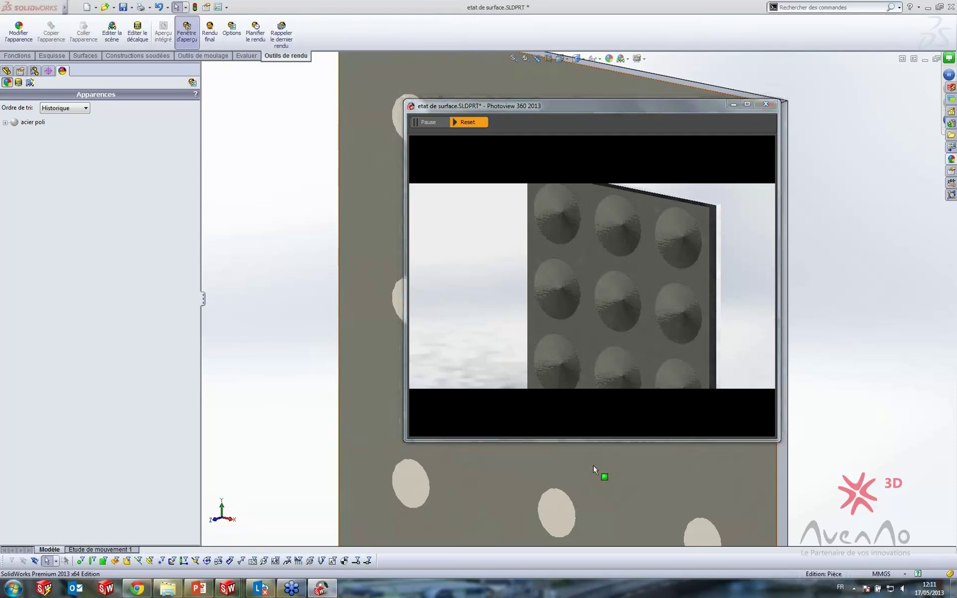
{"action": "middle_click_drag", "start_coordinate": [593, 465], "coordinate": [560, 477]}
{"action": "scroll", "coordinate": [580, 479], "scroll_direction": "down", "scroll_amount": 2}
{"action": "scroll", "coordinate": [580, 478], "scroll_direction": "down", "scroll_amount": 2}
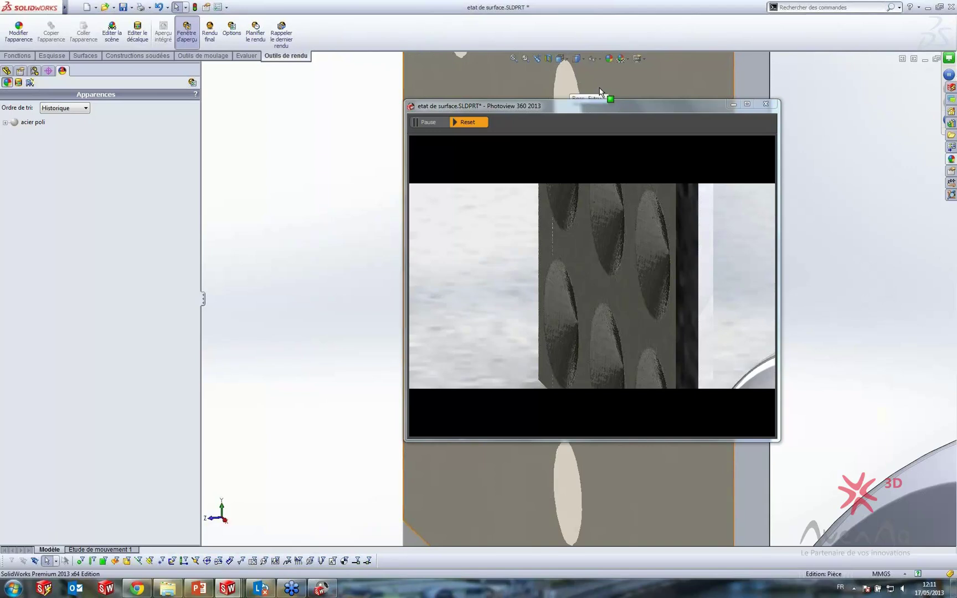
{"action": "middle_click_drag", "start_coordinate": [568, 501], "coordinate": [653, 478]}
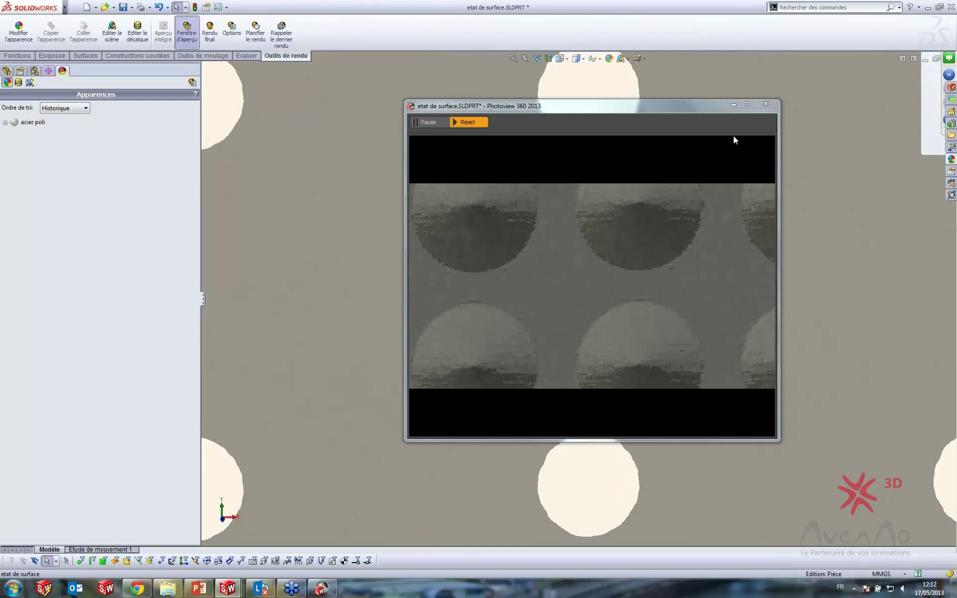
{"action": "left_click", "coordinate": [755, 110]}
Step: Review the acier poli appearance's settings and the dialog for saving it as a .p2m file, then cancel both without saving
{"action": "left_click", "coordinate": [32, 121]}
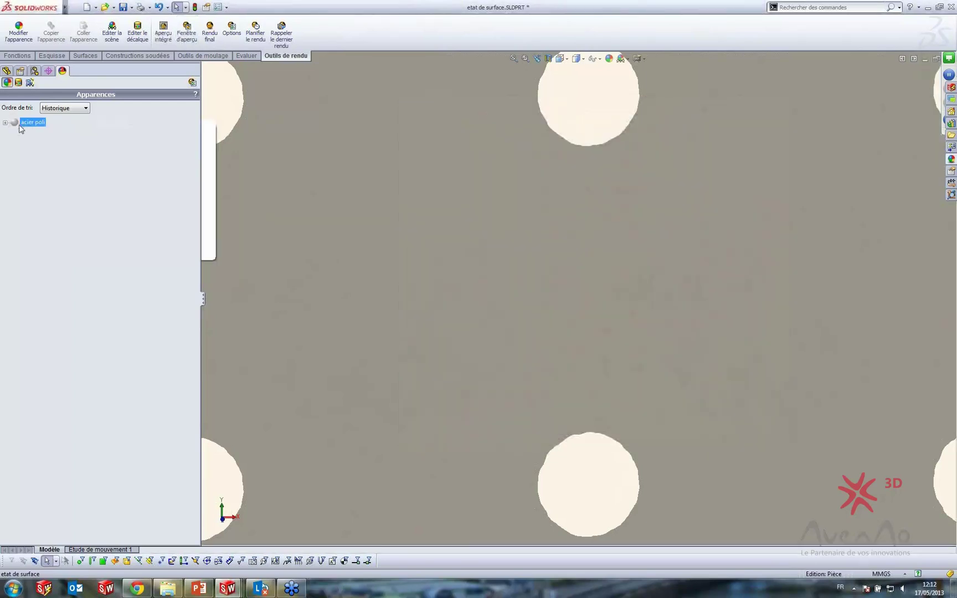
{"action": "right_click", "coordinate": [22, 123]}
{"action": "left_click", "coordinate": [57, 142]}
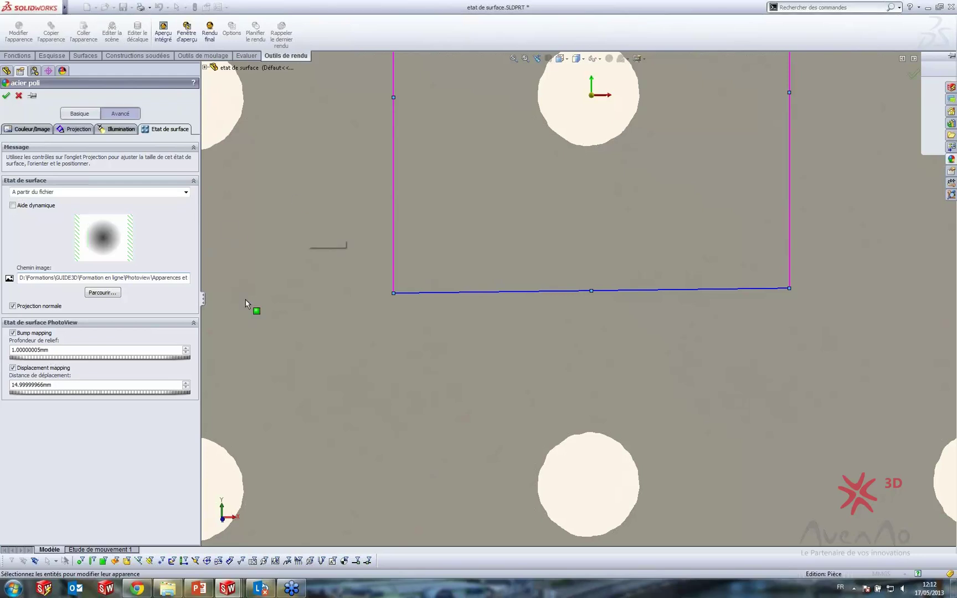
{"action": "left_click", "coordinate": [122, 131]}
{"action": "left_click", "coordinate": [168, 132]}
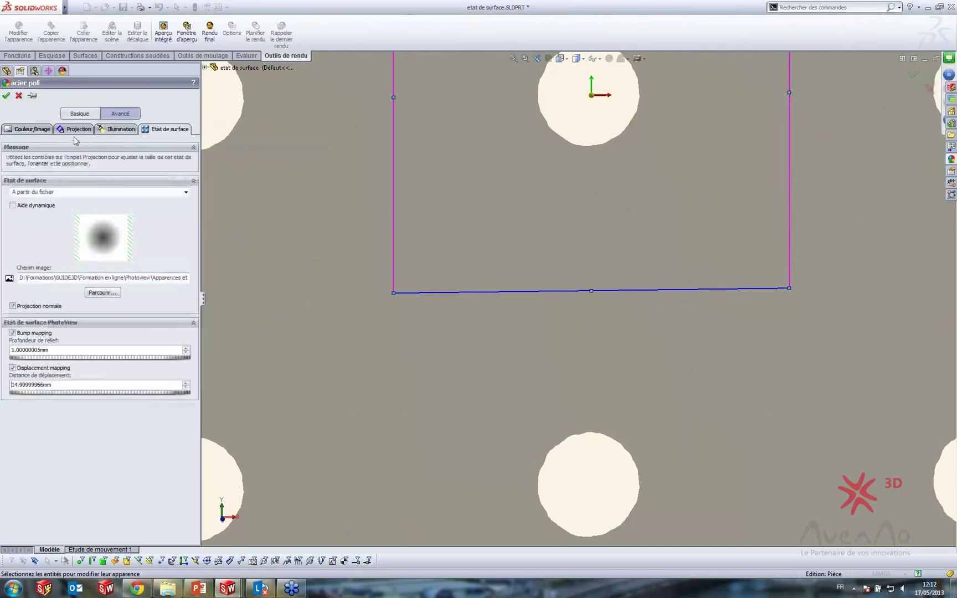
{"action": "left_click", "coordinate": [73, 133]}
{"action": "left_click", "coordinate": [36, 132]}
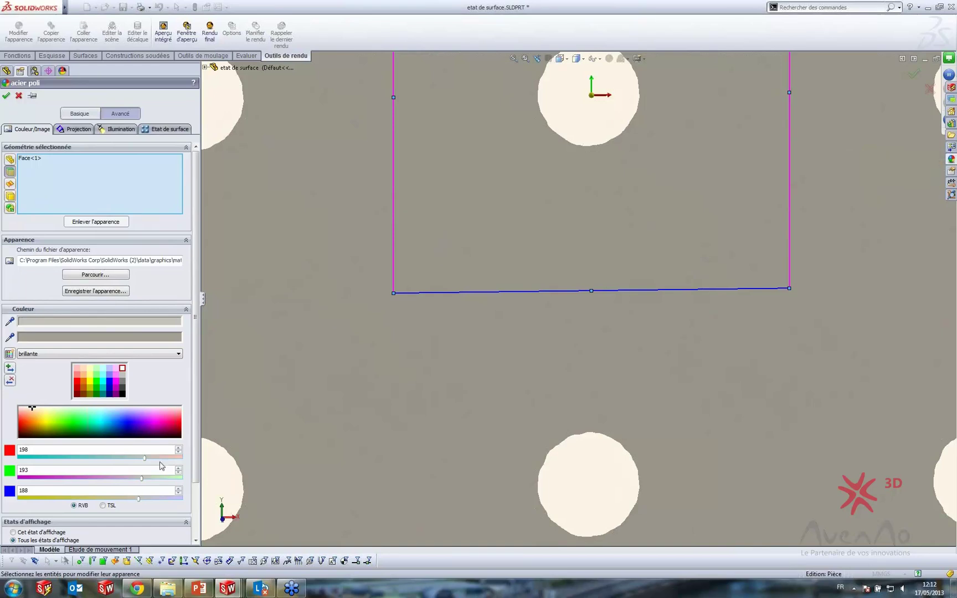
{"action": "left_click", "coordinate": [77, 293]}
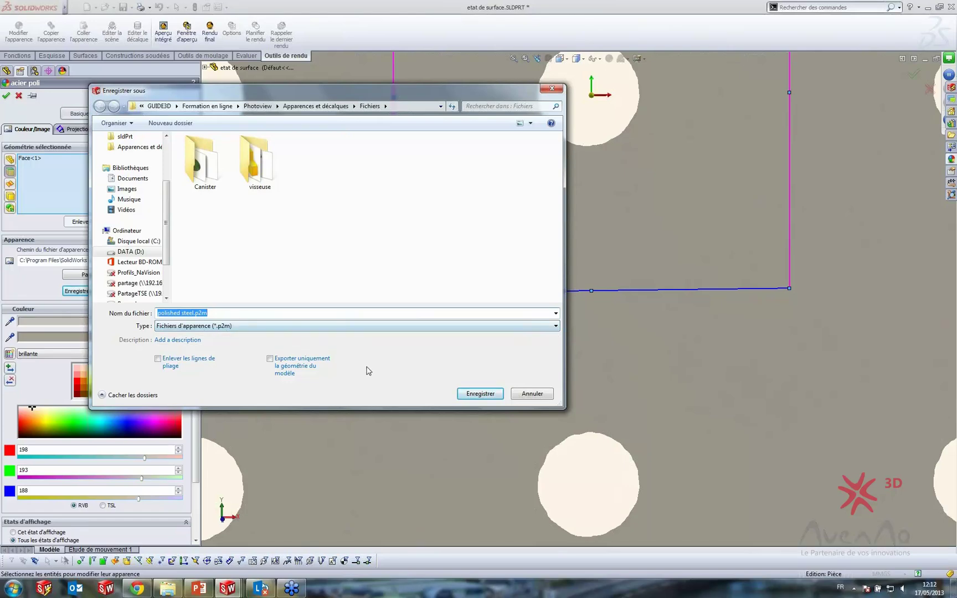
{"action": "left_click", "coordinate": [530, 394]}
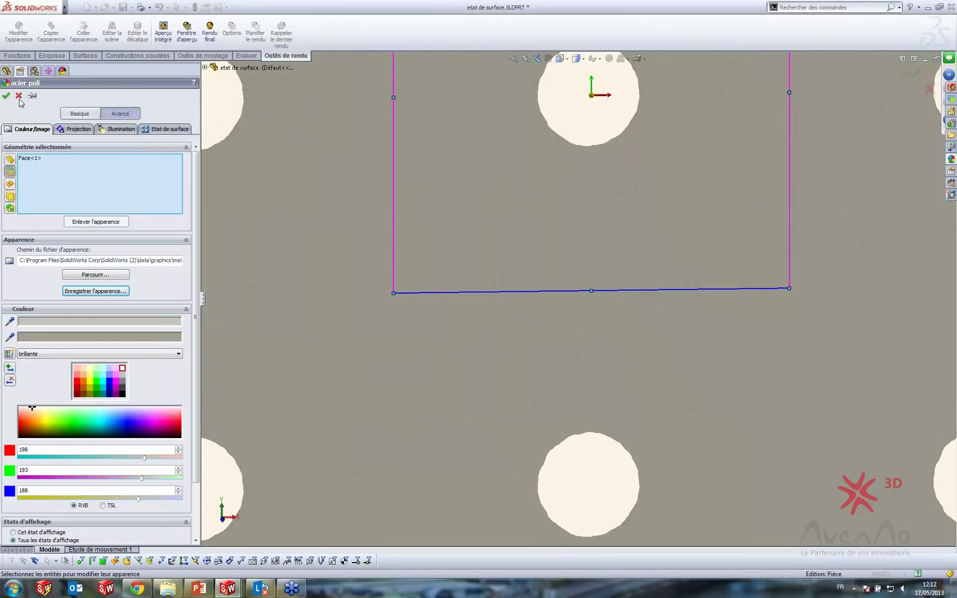
{"action": "left_click", "coordinate": [19, 97]}
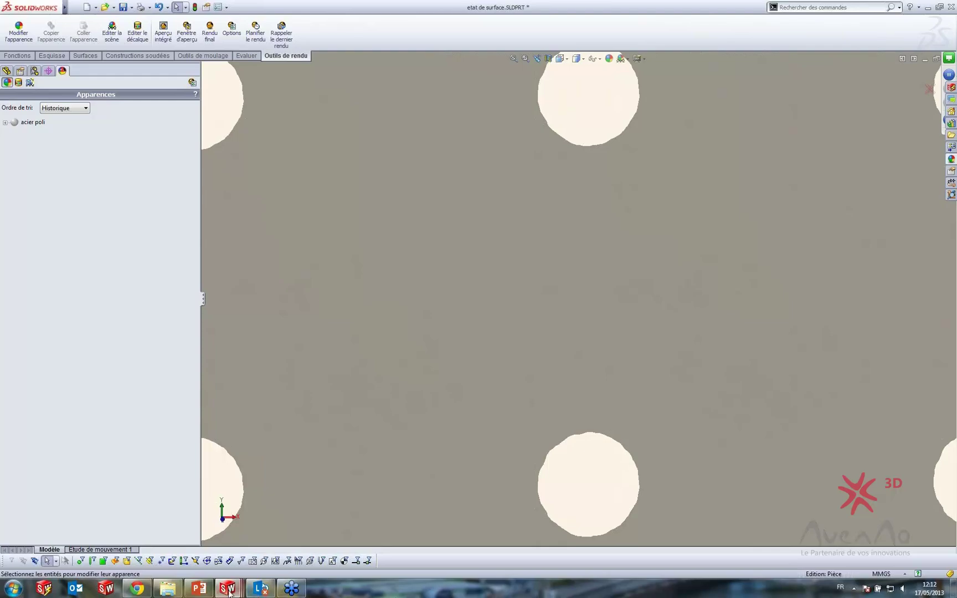
Step: Switch to the PowerPoint presentation and show the Texture MODO (Photoview 2013) slide full screen
{"action": "left_click", "coordinate": [198, 588]}
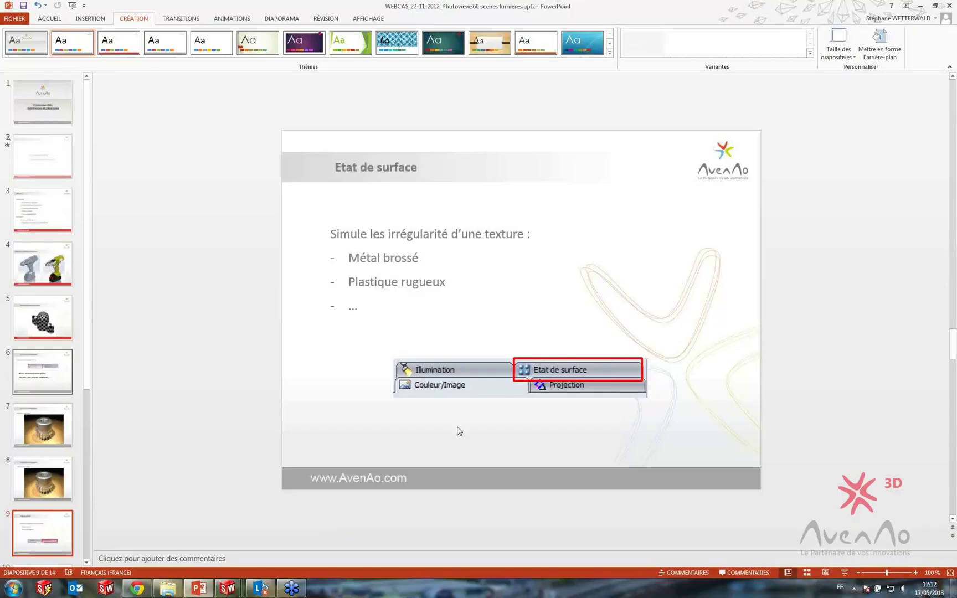
{"action": "key", "text": "shift+F5"}
{"action": "key", "text": "Right"}
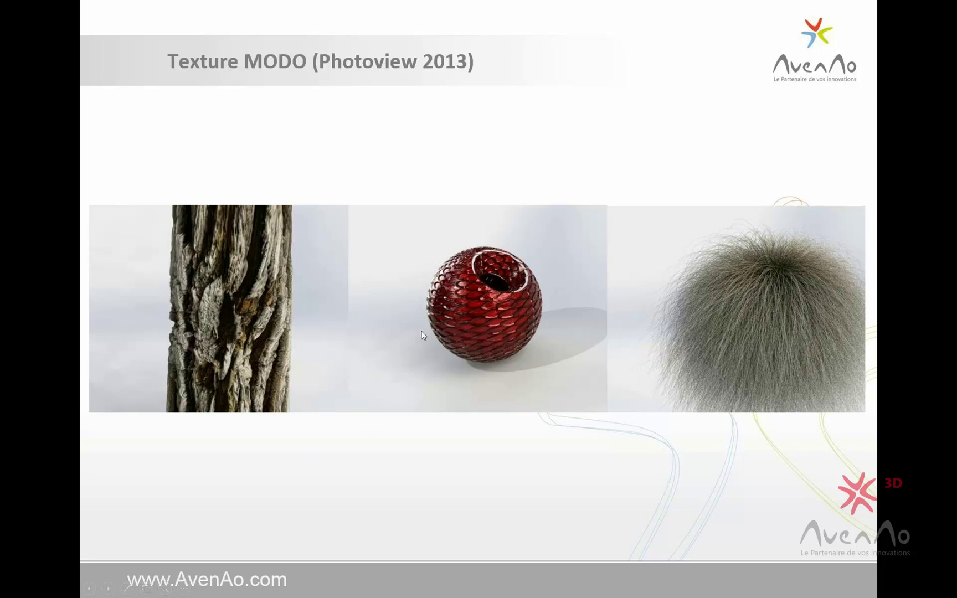
Step: Switch back to SOLIDWORKS and remove the appearance from the plate's front face
{"action": "key", "text": "super+Tab"}
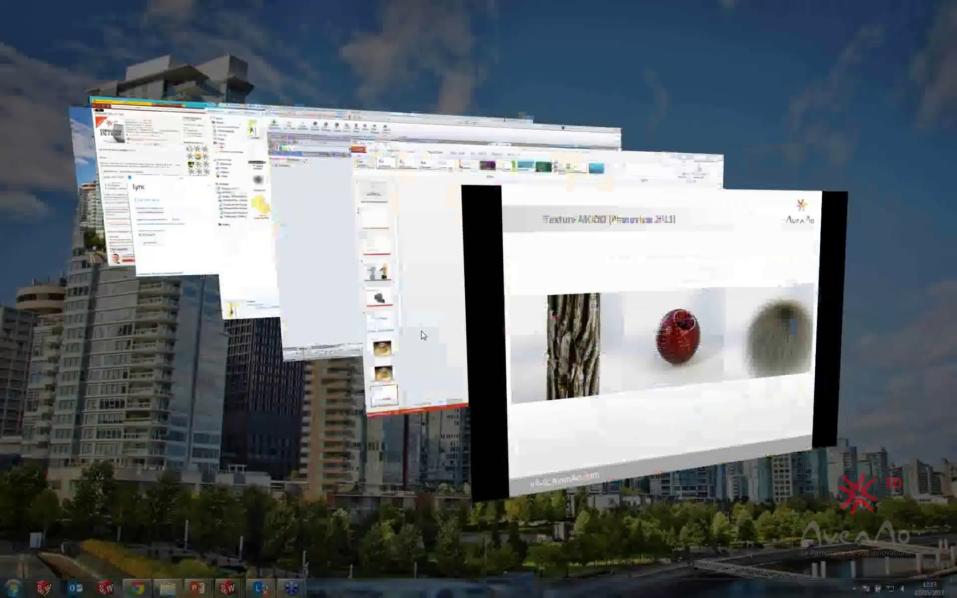
{"action": "key", "text": "super+Tab"}
{"action": "key", "text": "f"}
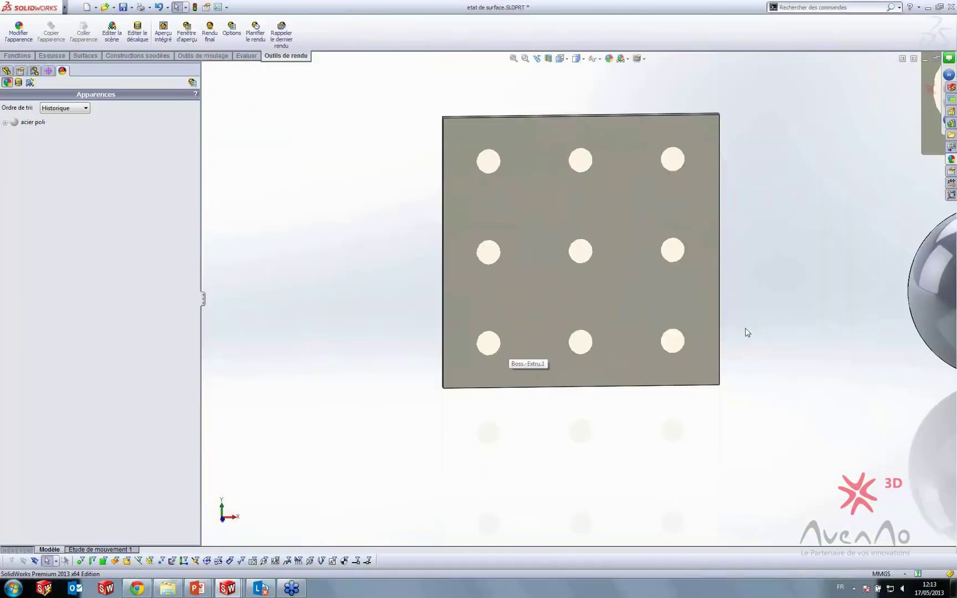
{"action": "right_click", "coordinate": [476, 294]}
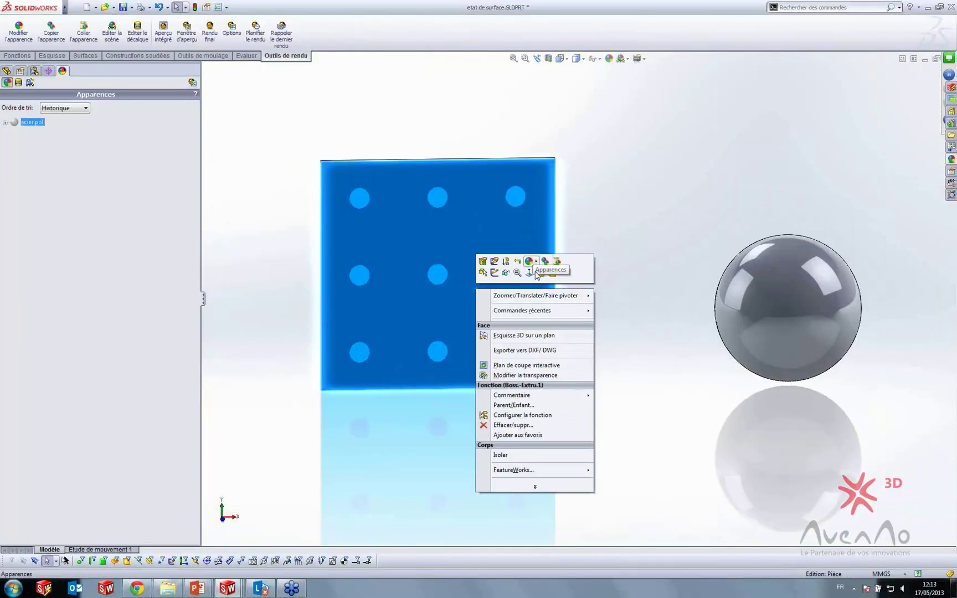
{"action": "left_click", "coordinate": [529, 261]}
{"action": "left_click", "coordinate": [592, 282]}
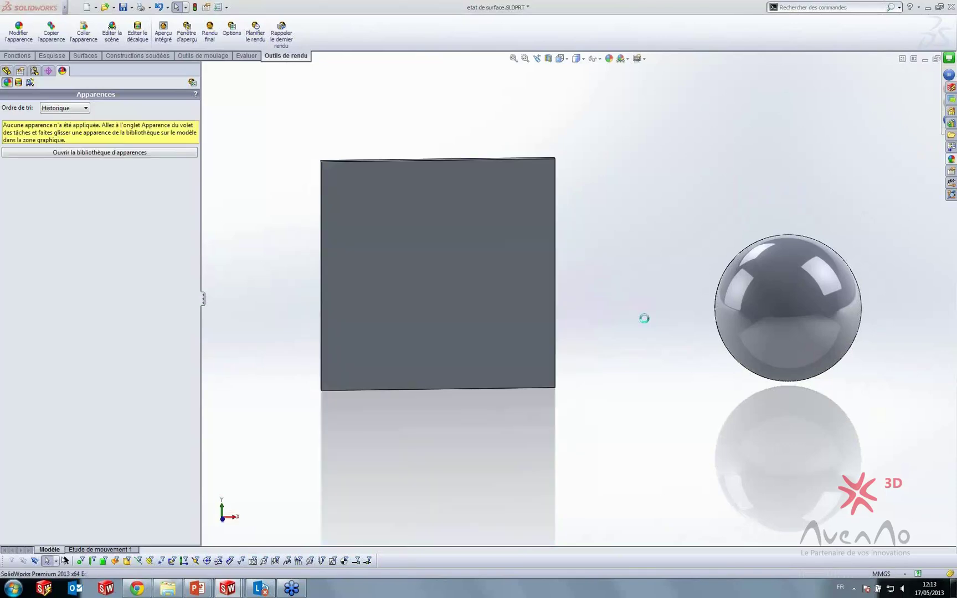
Step: Open the Divers category under Textures in the appearance library and browse its Modo resources
{"action": "scroll", "coordinate": [809, 279], "scroll_direction": "up", "scroll_amount": 5}
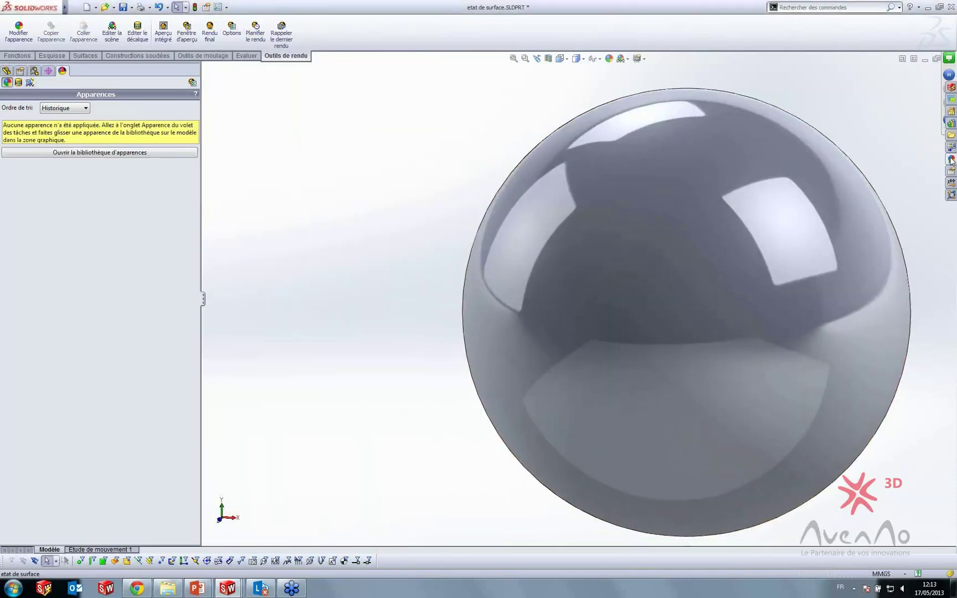
{"action": "left_click", "coordinate": [950, 159]}
{"action": "scroll", "coordinate": [944, 188], "scroll_direction": "down", "scroll_amount": 10}
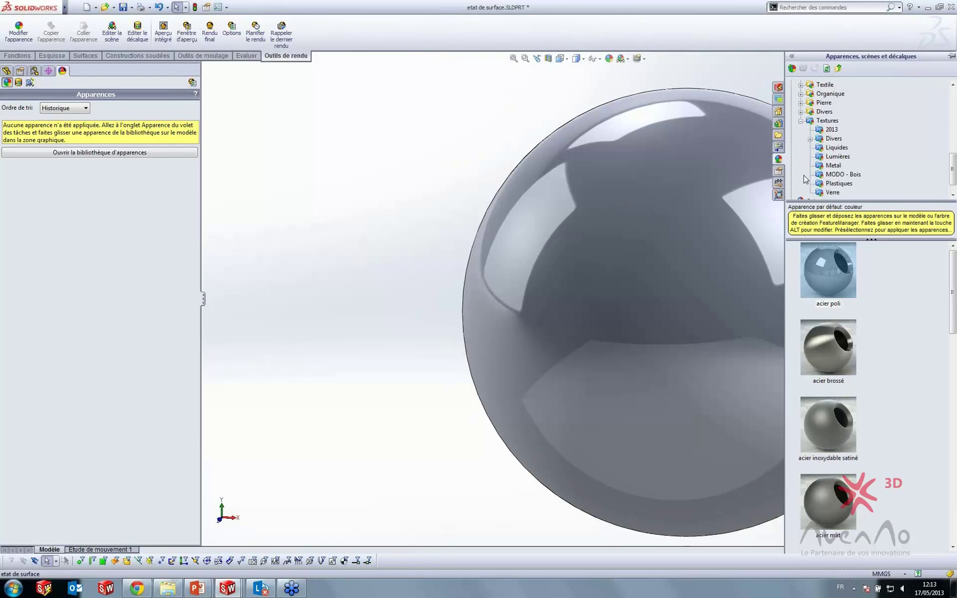
{"action": "left_click", "coordinate": [830, 129]}
{"action": "left_click", "coordinate": [832, 138]}
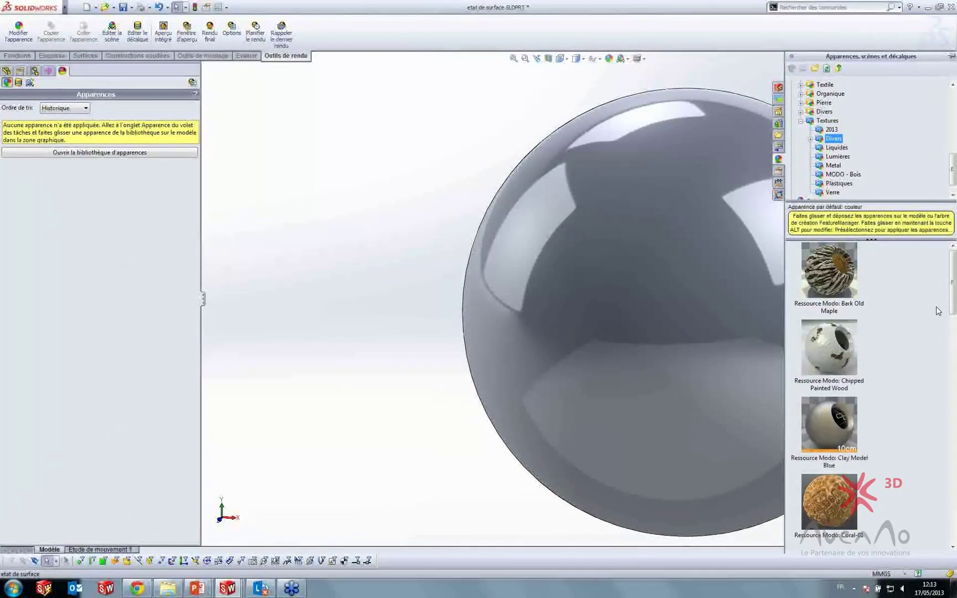
{"action": "left_click_drag", "start_coordinate": [950, 345], "coordinate": [953, 436]}
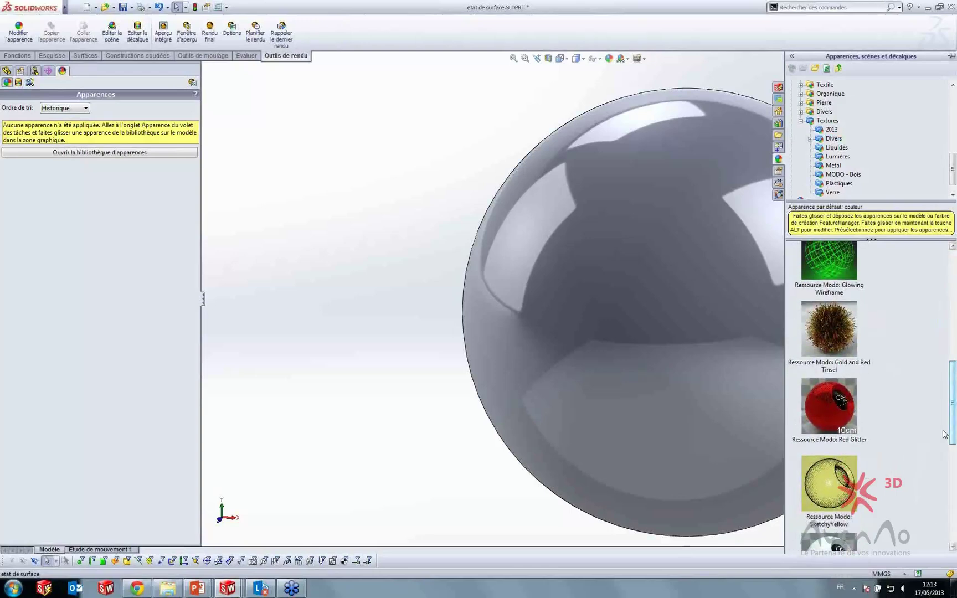
Step: Apply the Modo resource Gold and Red Tinsel to the sphere and acknowledge the notice
{"action": "middle_click_drag", "start_coordinate": [747, 356], "coordinate": [666, 350], "text": "ctrl"}
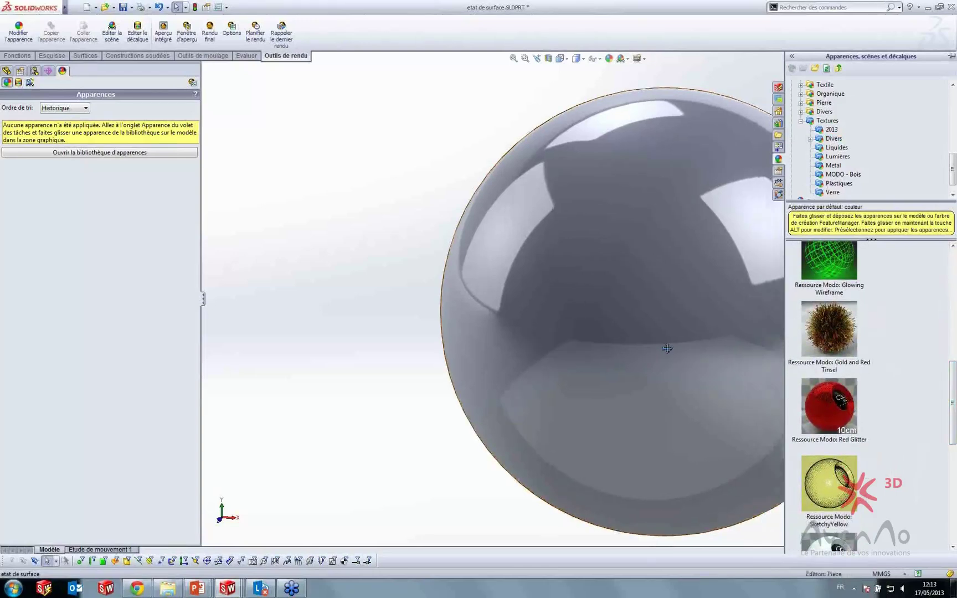
{"action": "mouse_move", "coordinate": [951, 381]}
{"action": "left_mouse_down"}
{"action": "mouse_move", "coordinate": [948, 472]}
{"action": "mouse_move", "coordinate": [950, 391]}
{"action": "left_mouse_up"}
{"action": "scroll", "coordinate": [754, 305], "scroll_direction": "up", "scroll_amount": 1}
{"action": "scroll", "coordinate": [754, 305], "scroll_direction": "up", "scroll_amount": 1}
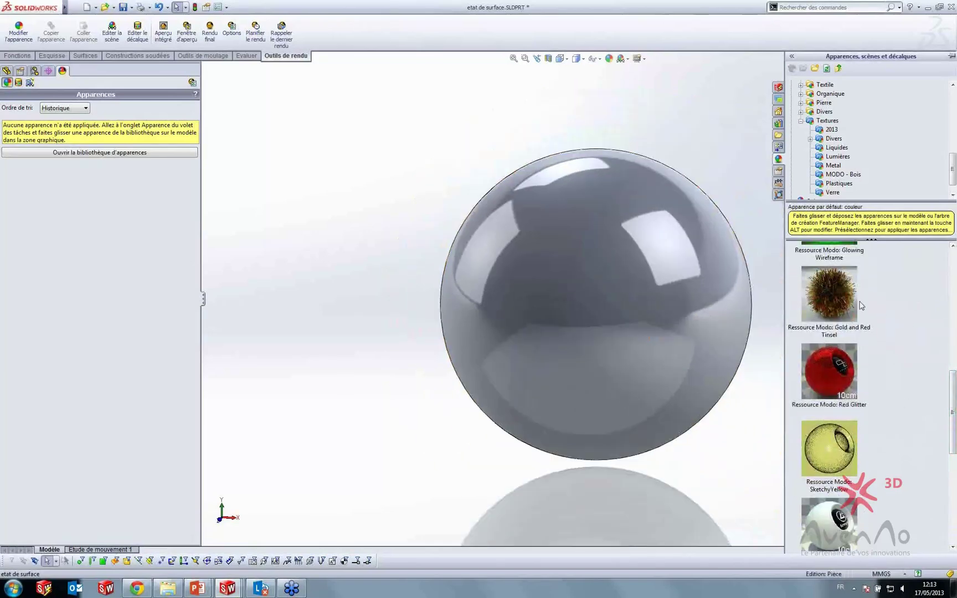
{"action": "left_click_drag", "start_coordinate": [848, 299], "coordinate": [642, 281]}
{"action": "left_click", "coordinate": [641, 280]}
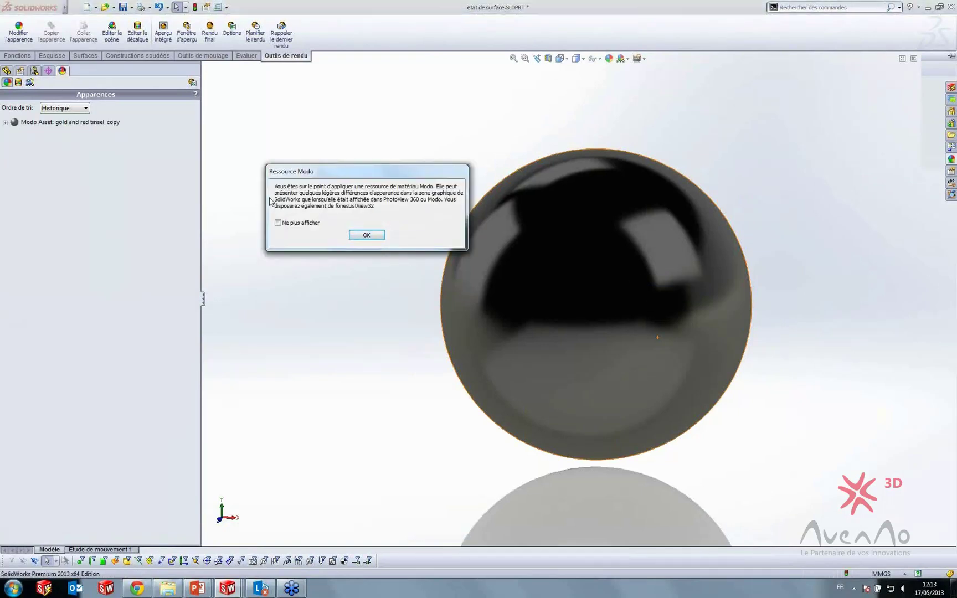
{"action": "left_click", "coordinate": [366, 235]}
Step: Open the sphere's Gold and Red Tinsel Modo resource for editing, review its advanced settings and accept them
{"action": "left_click", "coordinate": [15, 124]}
{"action": "right_click", "coordinate": [13, 128]}
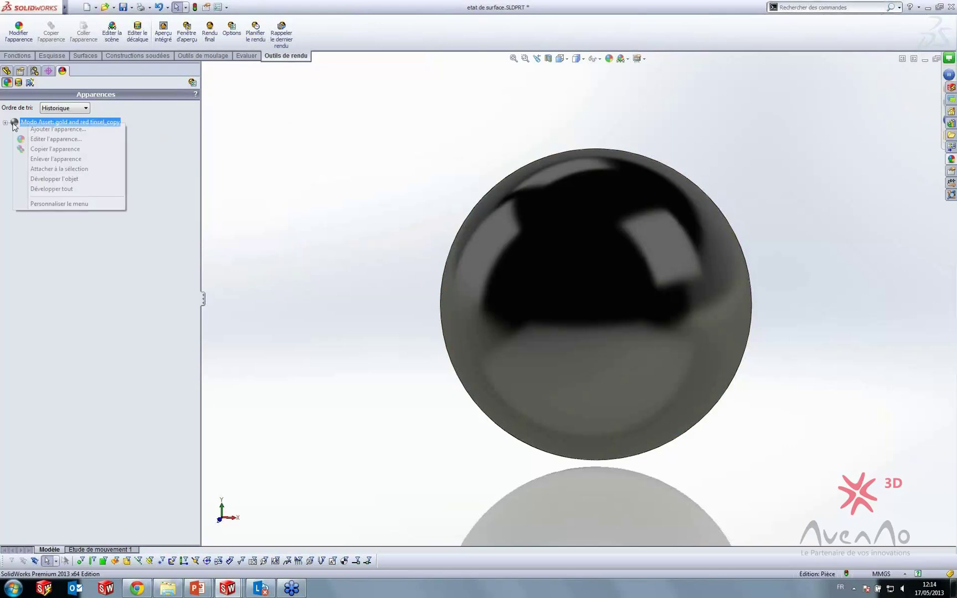
{"action": "left_click", "coordinate": [37, 142]}
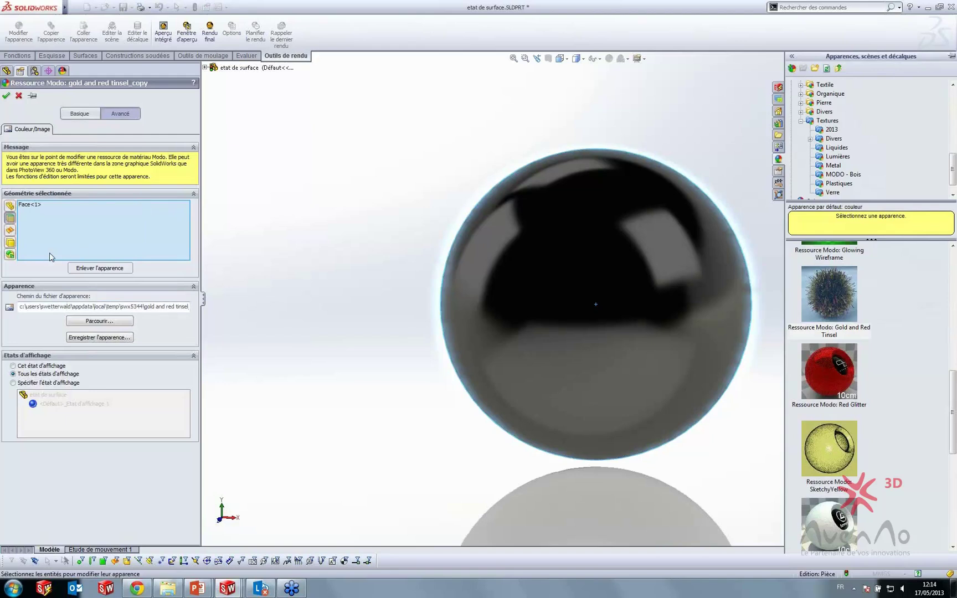
{"action": "left_click", "coordinate": [4, 101]}
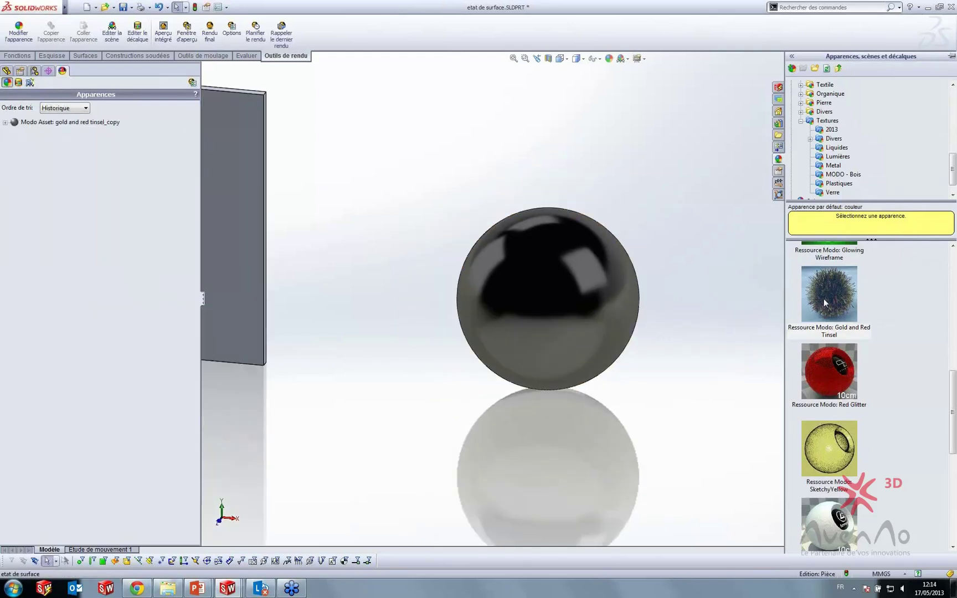
Step: Examine the Gold and Red Tinsel texture on the sphere up close in the PhotoView 360 preview window, and close the preview
{"action": "left_click_drag", "start_coordinate": [823, 298], "coordinate": [521, 215]}
{"action": "left_click", "coordinate": [185, 32]}
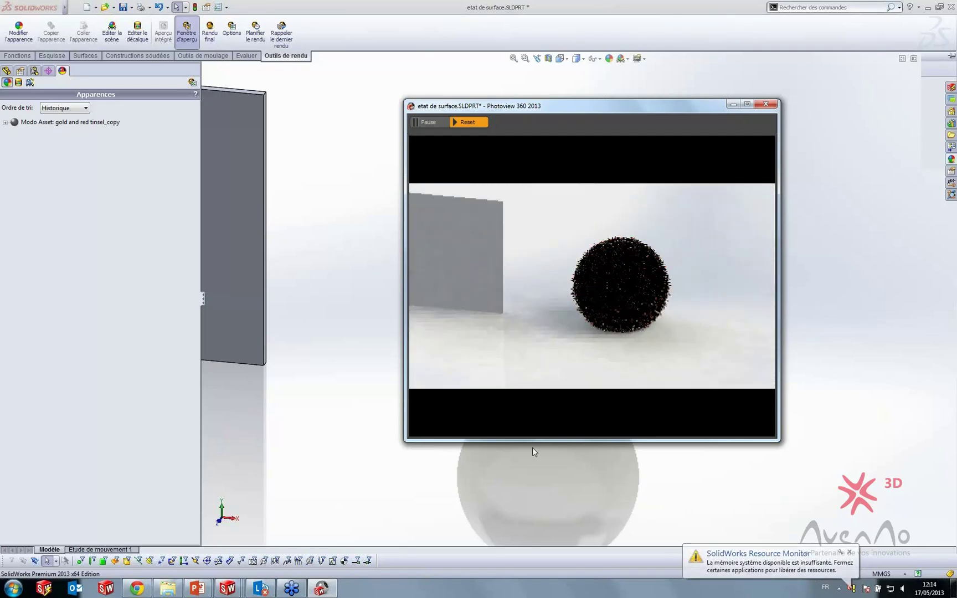
{"action": "left_click_drag", "start_coordinate": [583, 109], "coordinate": [726, 108]}
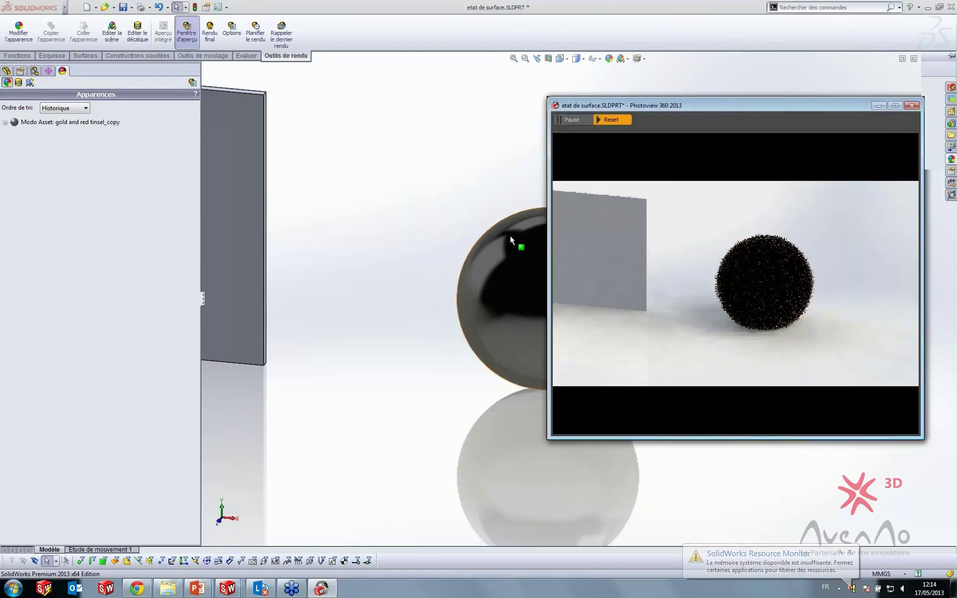
{"action": "scroll", "coordinate": [509, 240], "scroll_direction": "down", "scroll_amount": 6}
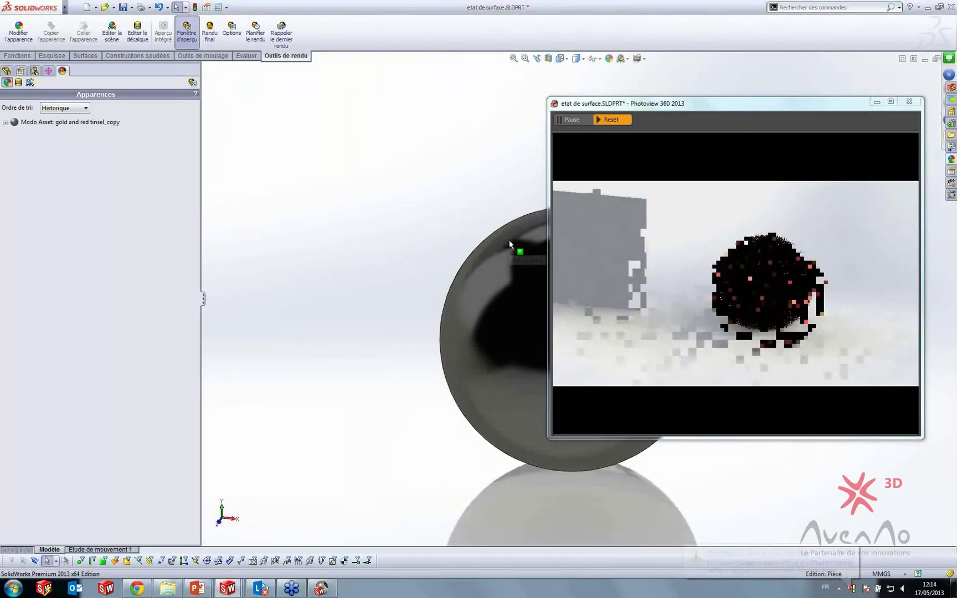
{"action": "scroll", "coordinate": [509, 241], "scroll_direction": "down", "scroll_amount": 2}
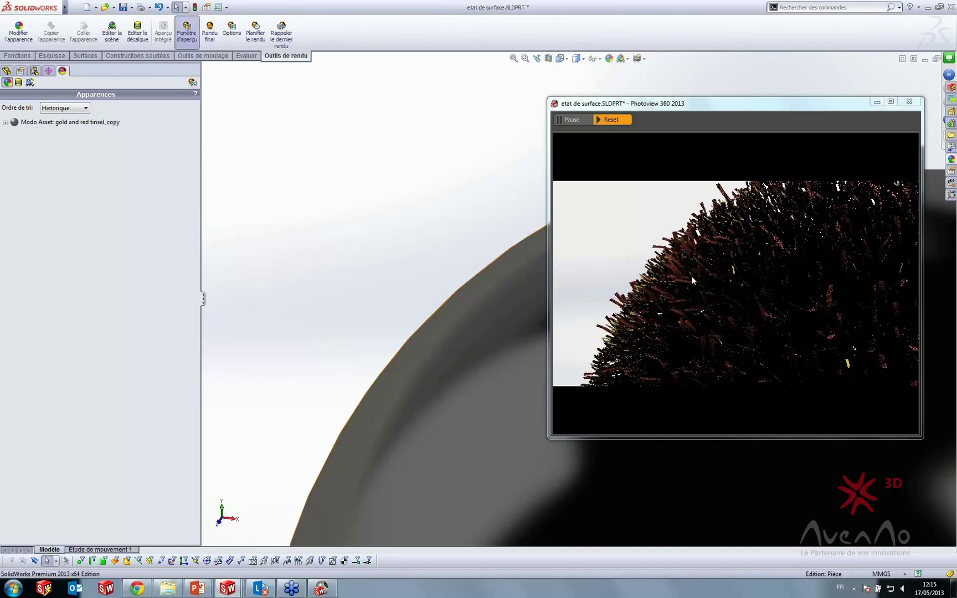
{"action": "left_click", "coordinate": [908, 102]}
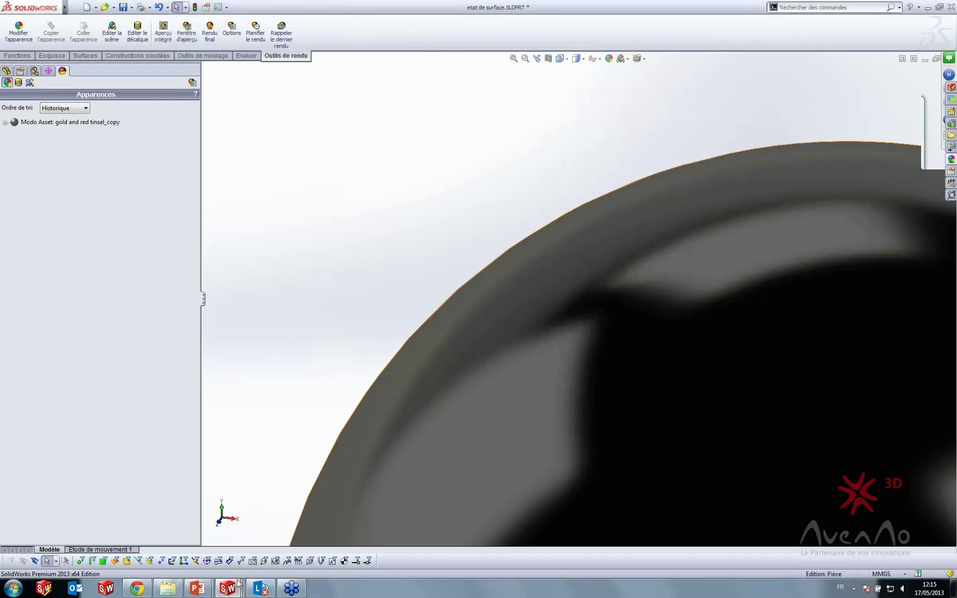
Step: Switch to the PowerPoint slide show, advance to the slide on finding Modo textures and follow its luxology.com/pv360 link
{"action": "key", "text": "super+Tab"}
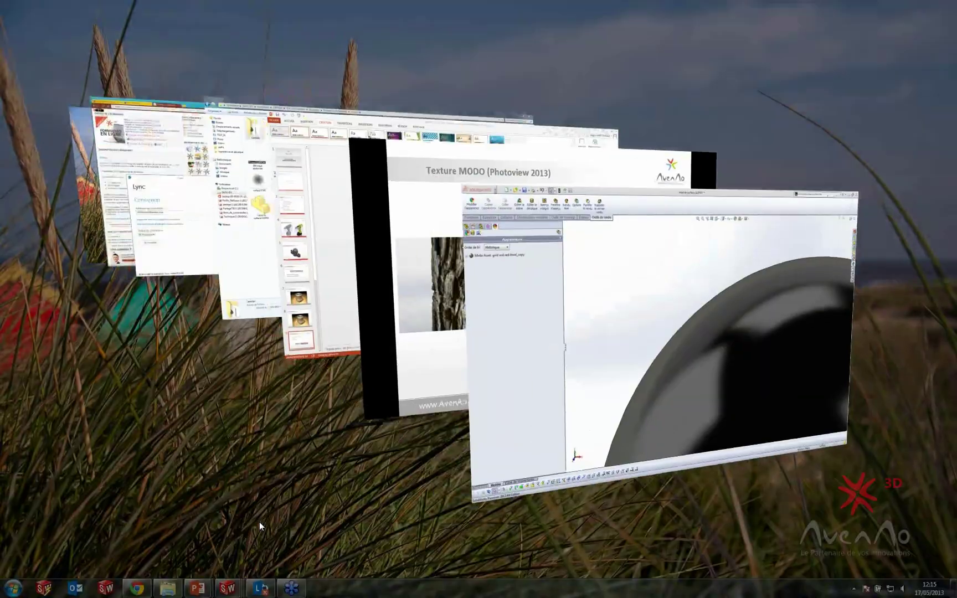
{"action": "key", "text": "super+Tab"}
{"action": "key", "text": "Right"}
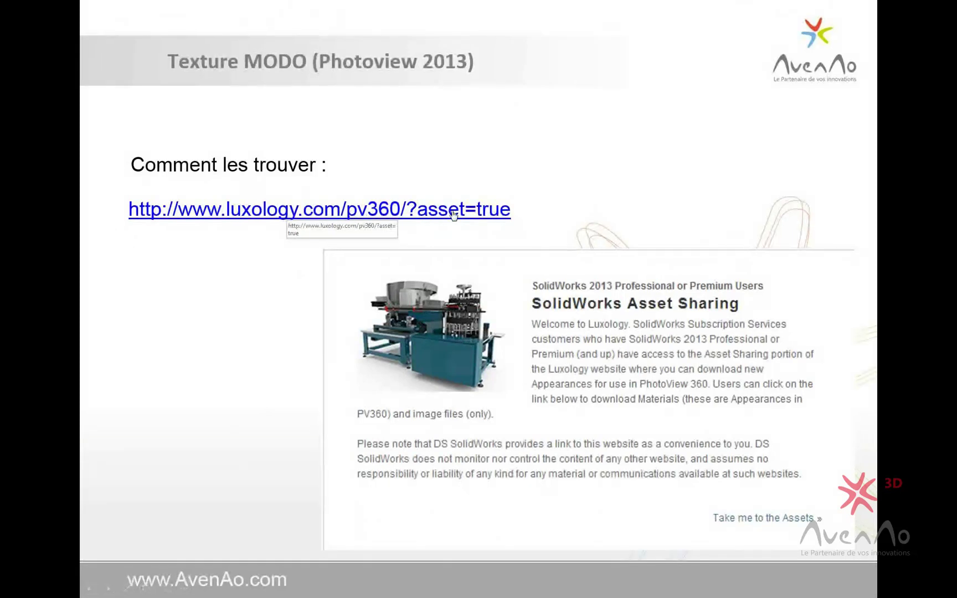
{"action": "left_click", "coordinate": [422, 215]}
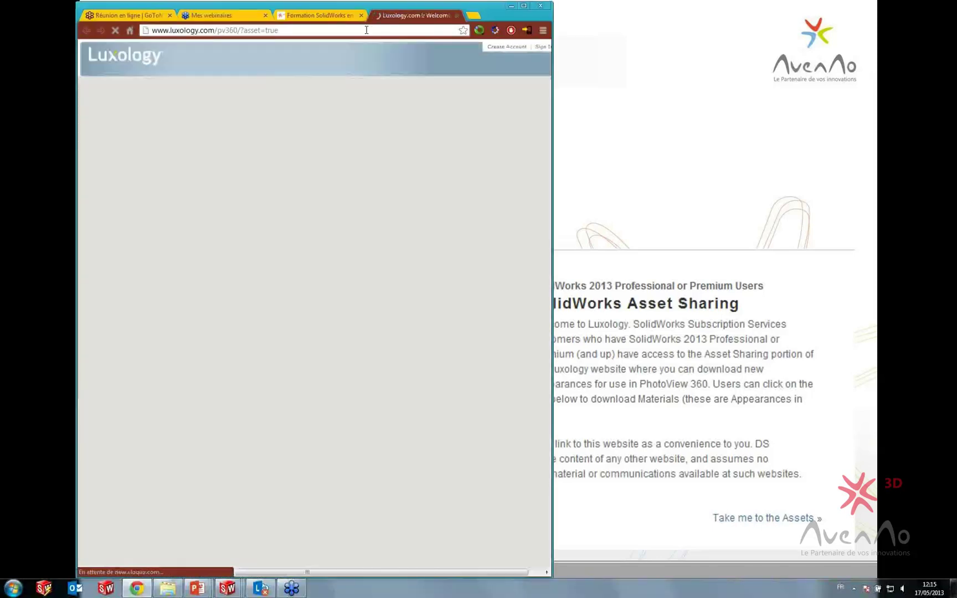
Step: Go to Luxology's asset sharing gallery, view the SS_Ice_HQ_Slow material page and minimise the browser
{"action": "scroll", "coordinate": [396, 375], "scroll_direction": "down", "scroll_amount": 3}
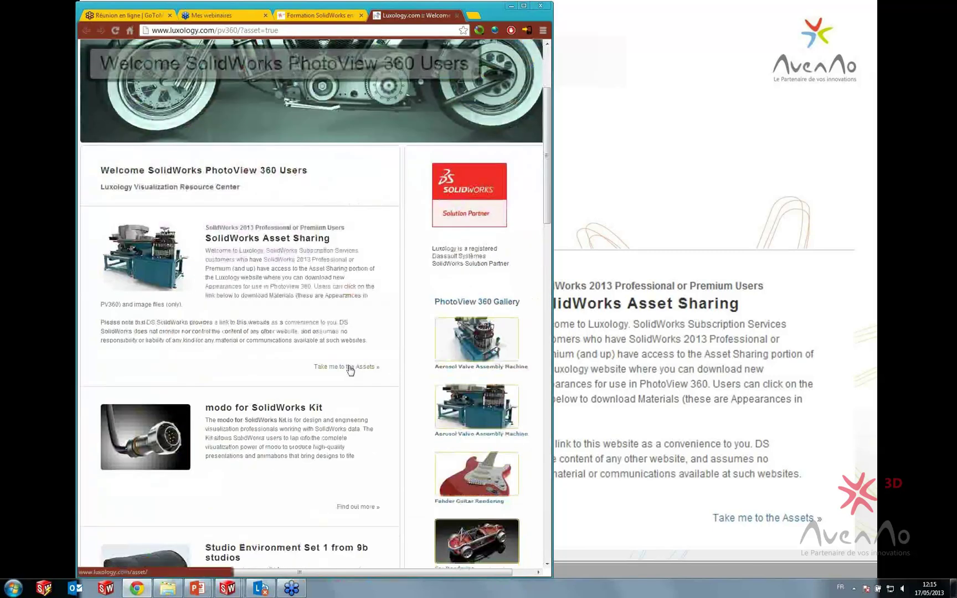
{"action": "left_click", "coordinate": [363, 369]}
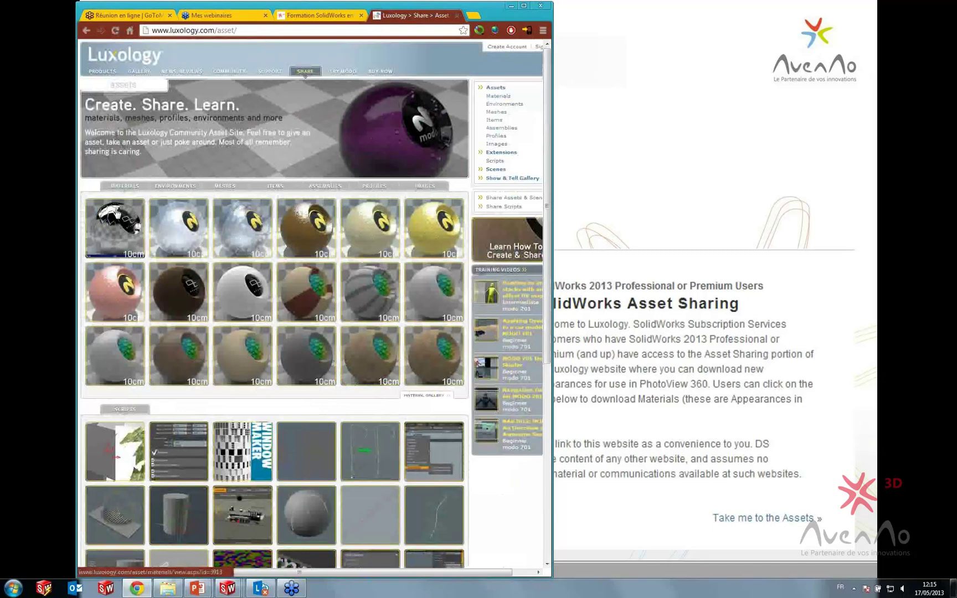
{"action": "left_click", "coordinate": [244, 238]}
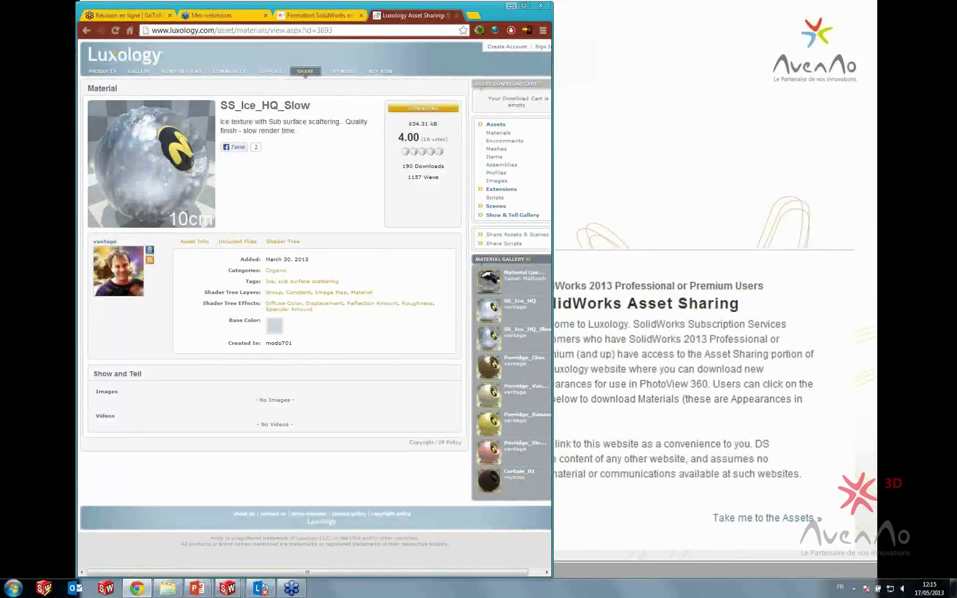
{"action": "left_click", "coordinate": [511, 6]}
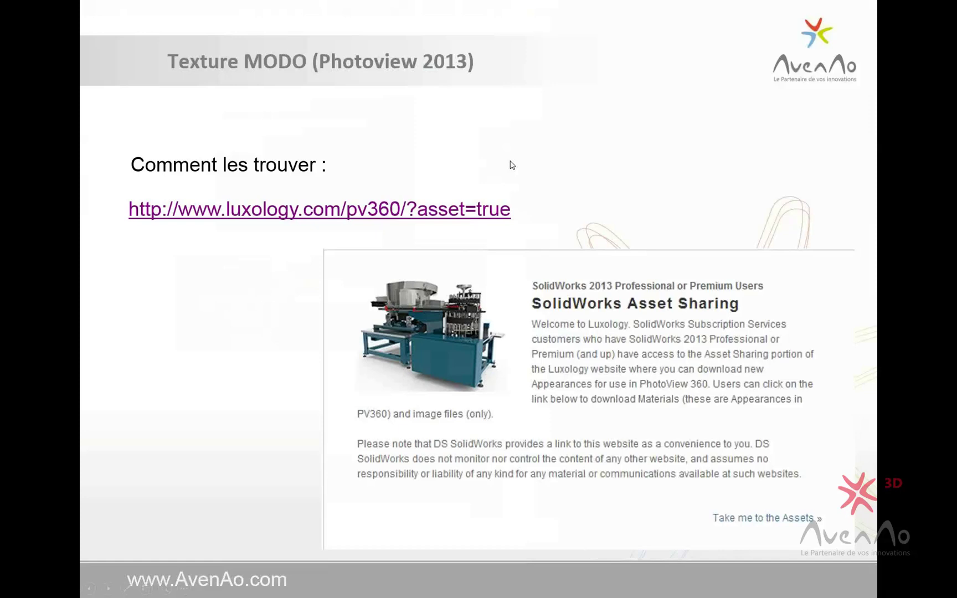
Step: Show the Décalques slide, end the slide show and switch back to the etat de surface part in SOLIDWORKS
{"action": "left_click", "coordinate": [542, 331]}
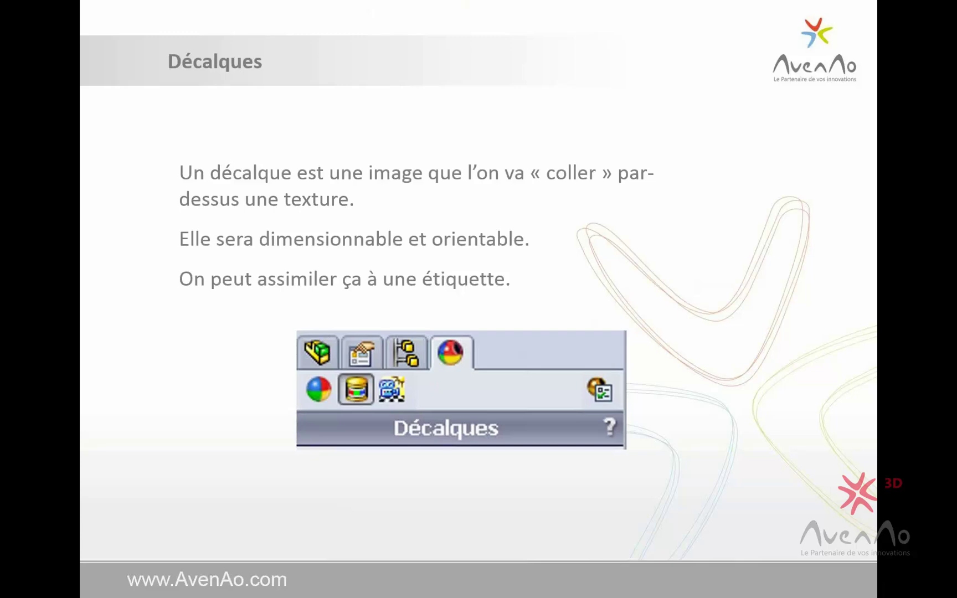
{"action": "key", "text": "Escape"}
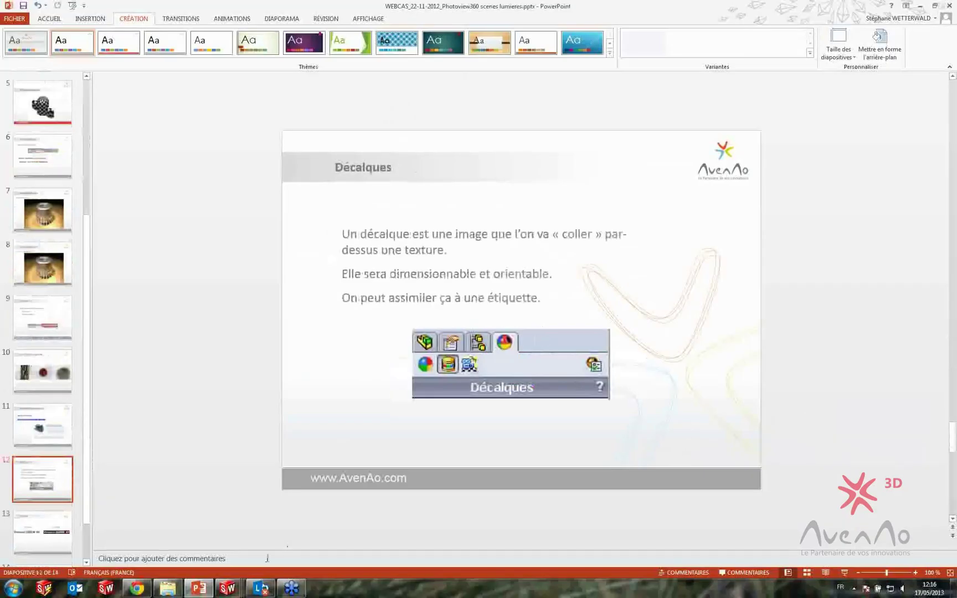
{"action": "mouse_move", "coordinate": [228, 589]}
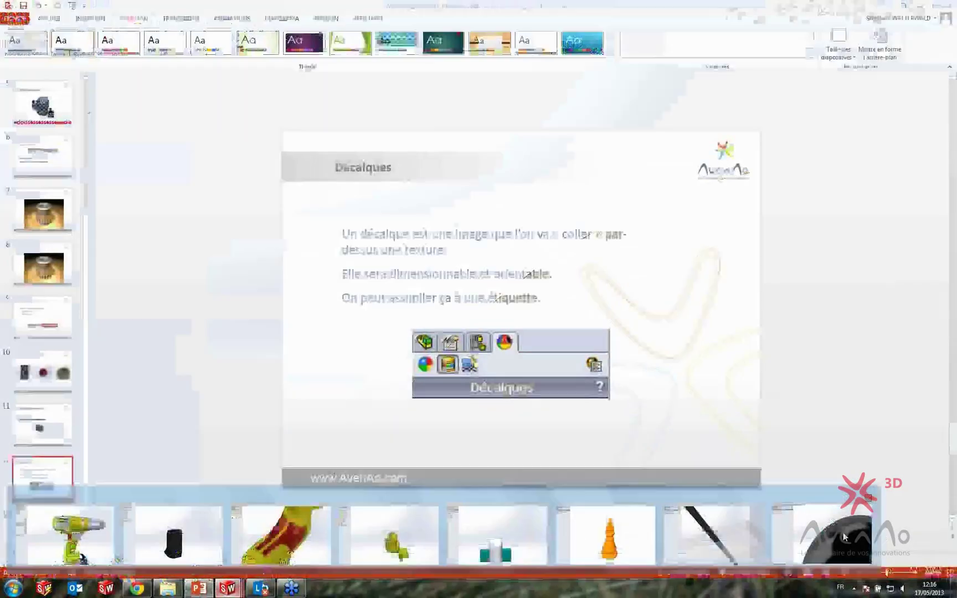
{"action": "left_click", "coordinate": [842, 532]}
Step: Start opening a document and browse to the couleurs subfolder inside the visseuse folder
{"action": "left_click", "coordinate": [77, 7]}
{"action": "left_click", "coordinate": [80, 27]}
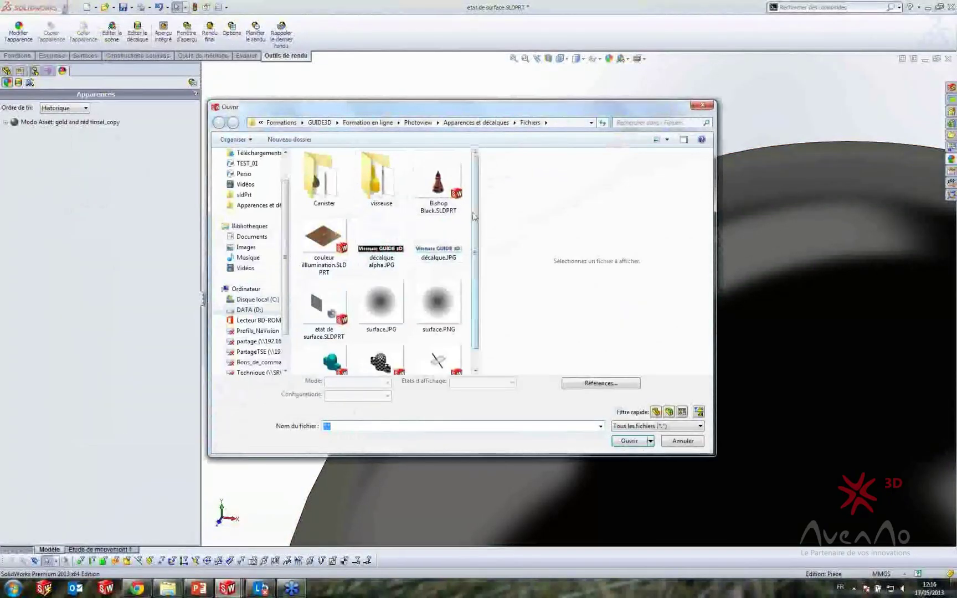
{"action": "scroll", "coordinate": [351, 171], "scroll_direction": "down", "scroll_amount": 1}
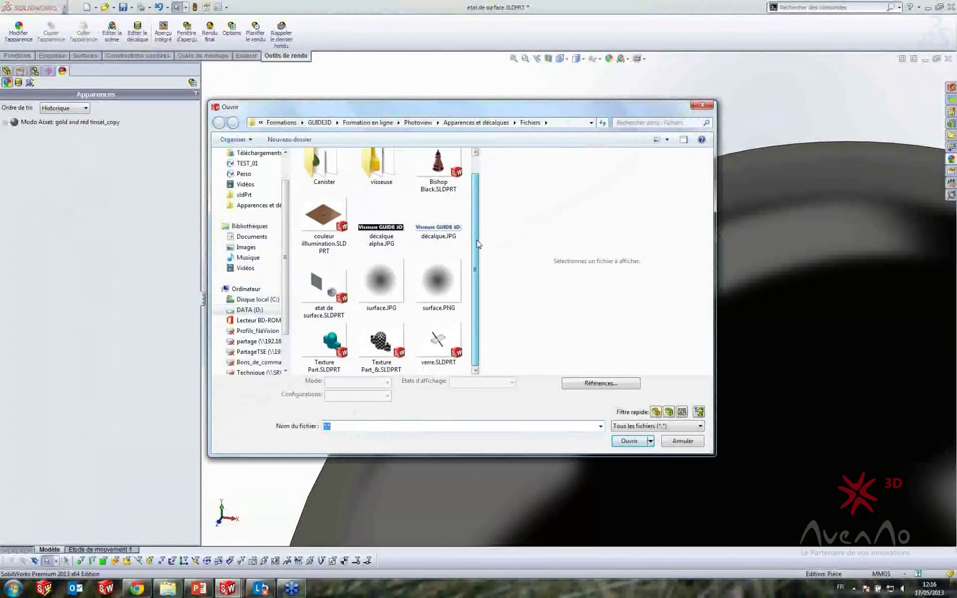
{"action": "double_click", "coordinate": [377, 163]}
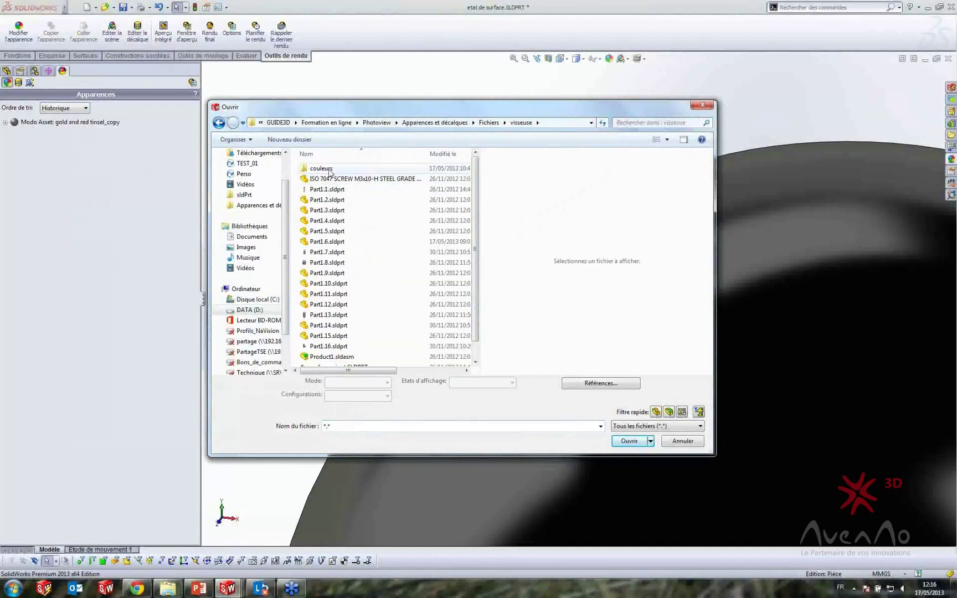
{"action": "left_click", "coordinate": [313, 172]}
{"action": "double_click", "coordinate": [312, 169]}
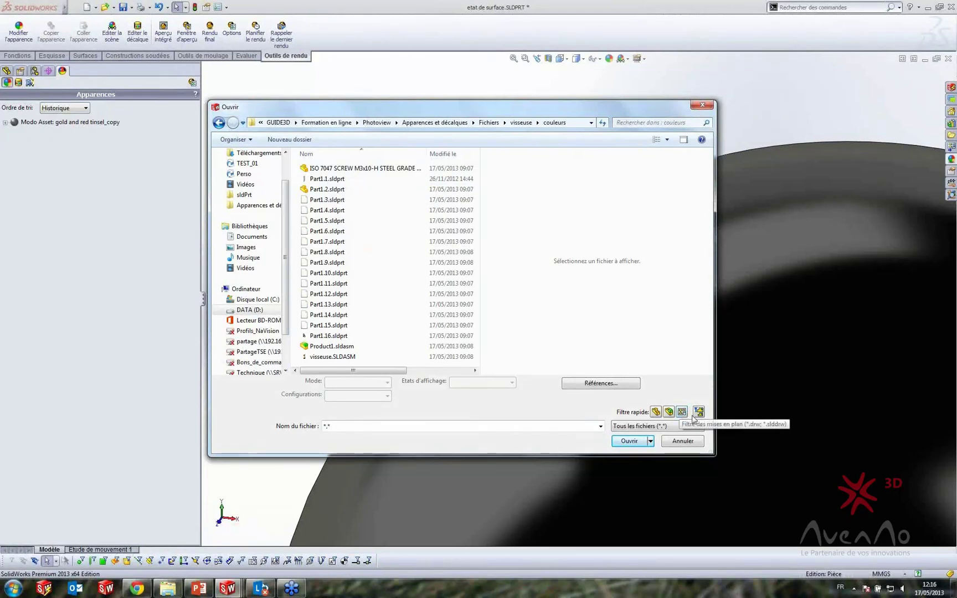
Step: Filter the folder to top-level files, try to open visseuse.SLDASM and decline to show the document already open
{"action": "key", "text": "super+plus"}
{"action": "key", "text": "super+Escape"}
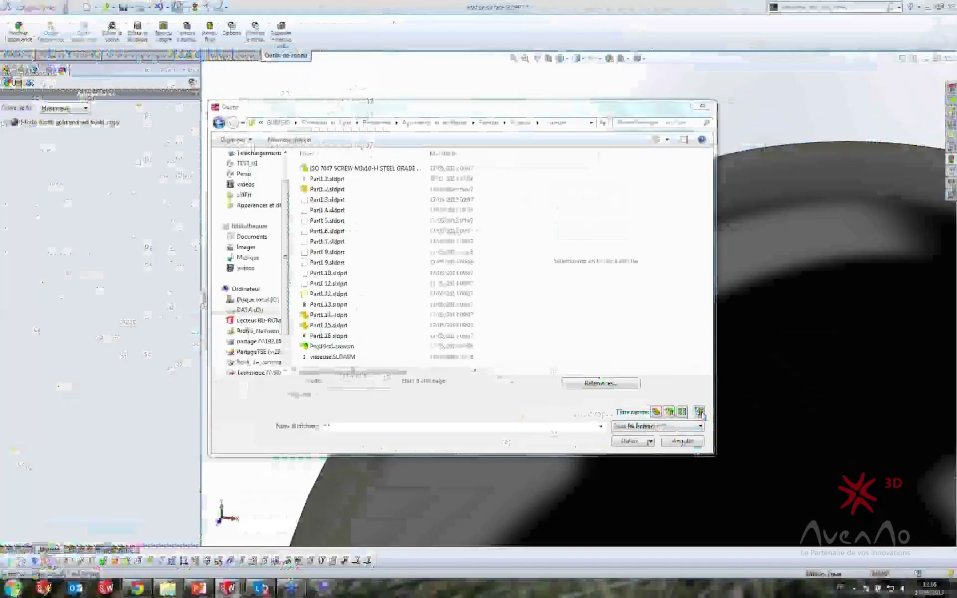
{"action": "key", "text": "super"}
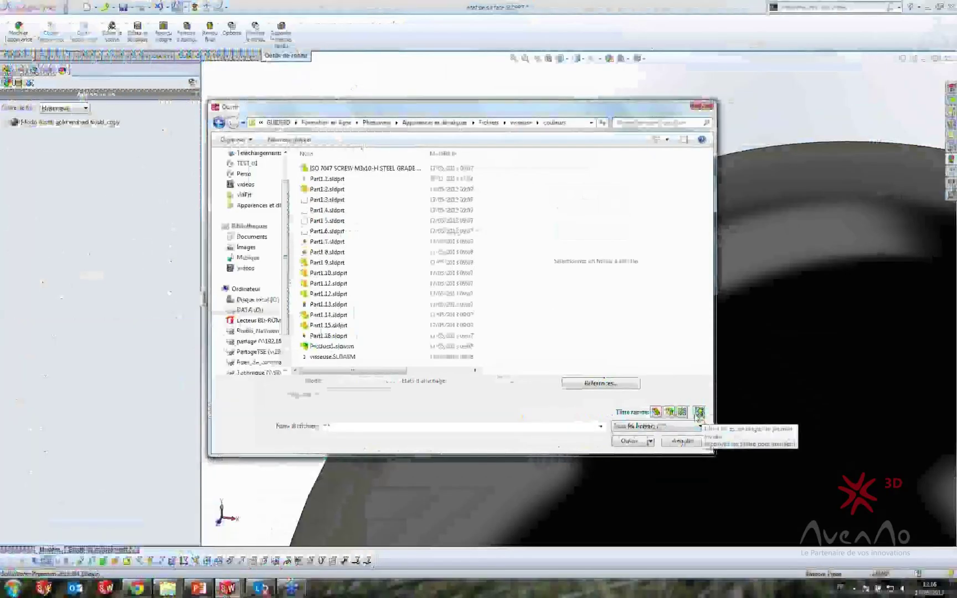
{"action": "left_click", "coordinate": [698, 413]}
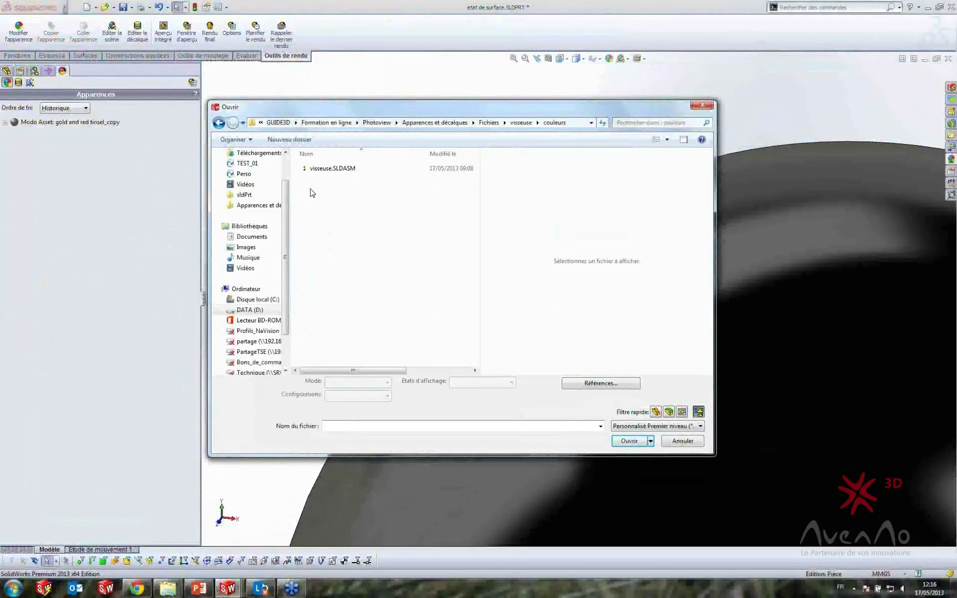
{"action": "left_click", "coordinate": [332, 169]}
{"action": "left_click", "coordinate": [629, 441]}
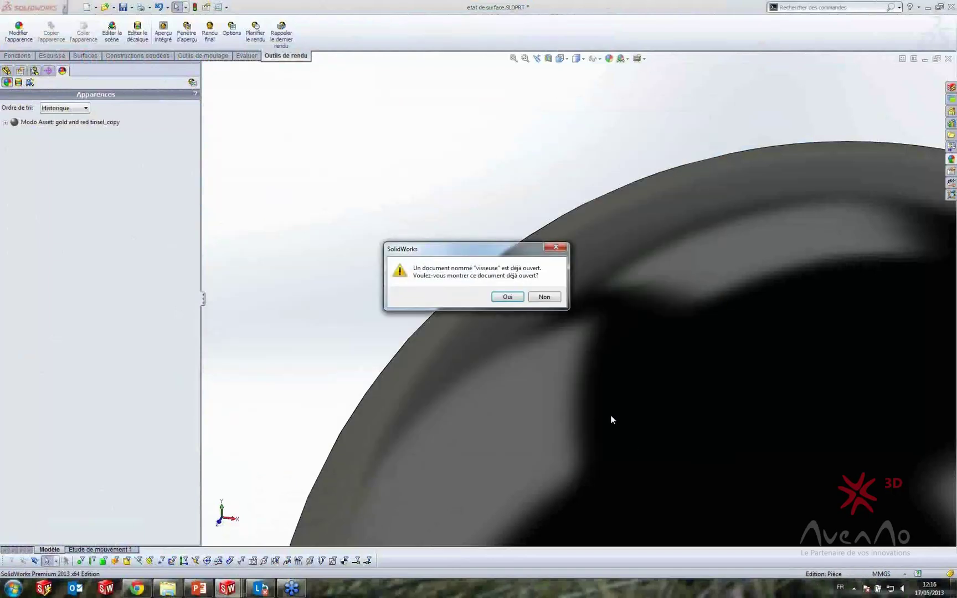
{"action": "left_click", "coordinate": [535, 299]}
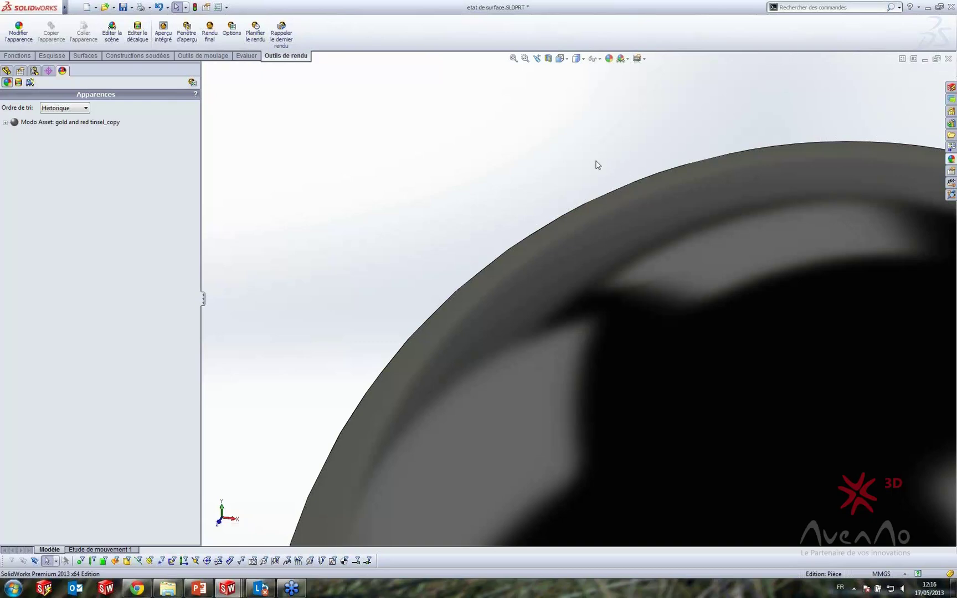
Step: Bring up the list of open documents, check the visseuse.SLDASM entry and switch to verre.SLDPRT
{"action": "key", "text": "ctrl+Tab"}
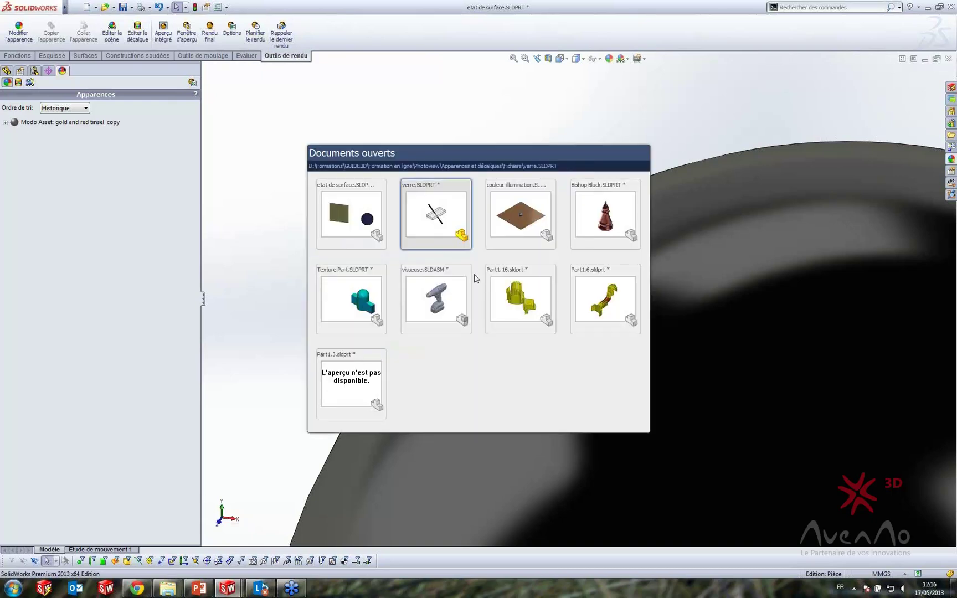
{"action": "left_click", "coordinate": [357, 315]}
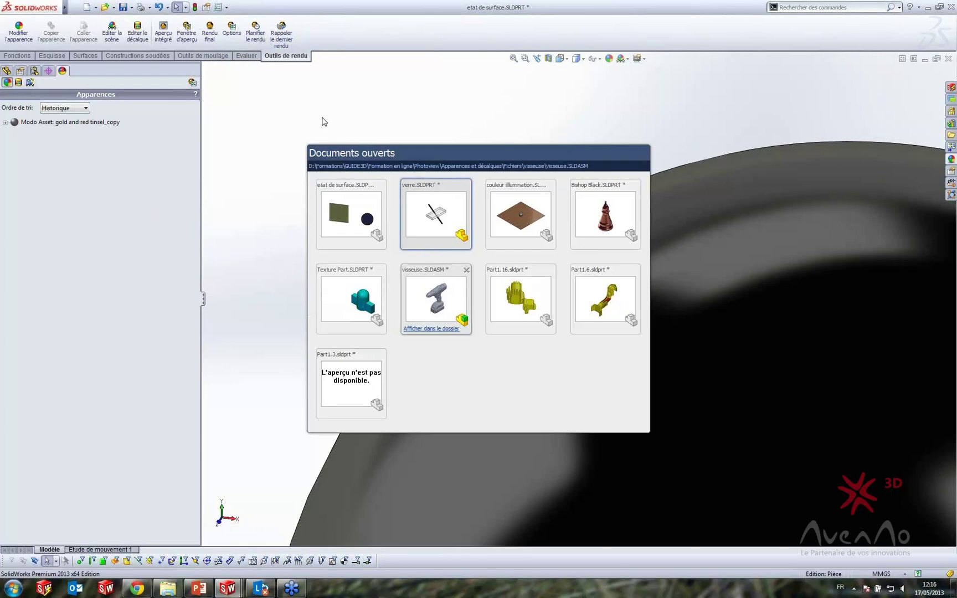
{"action": "left_click", "coordinate": [399, 159]}
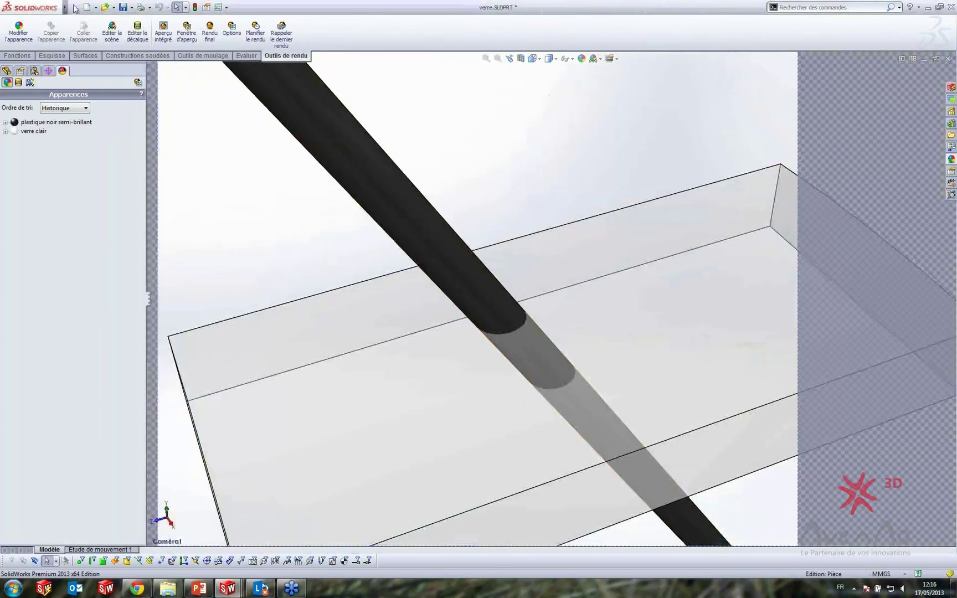
Step: Open the visseuse.SLDASM assembly from the couleurs folder
{"action": "left_click", "coordinate": [79, 7]}
{"action": "left_click", "coordinate": [95, 32]}
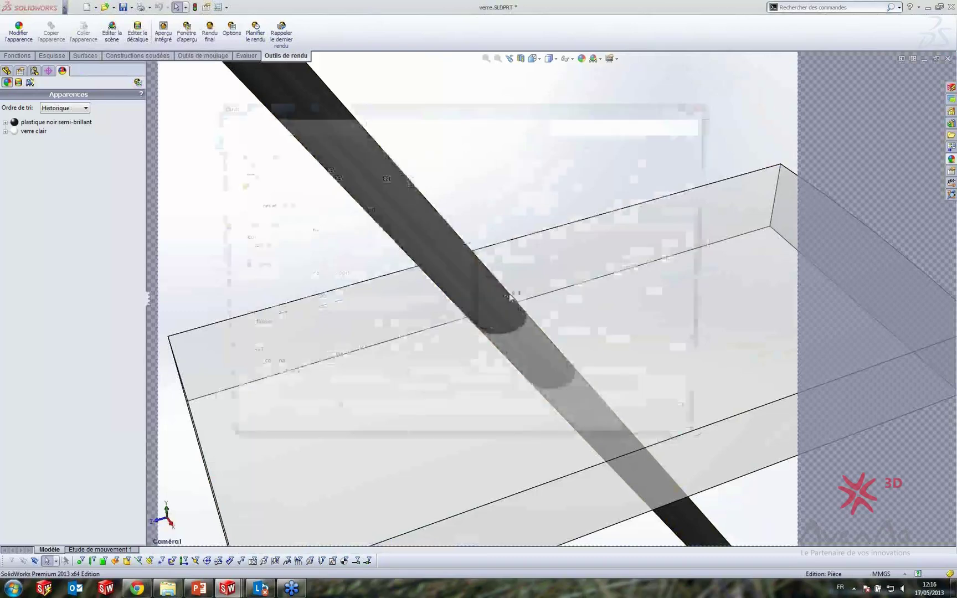
{"action": "left_click", "coordinate": [332, 356]}
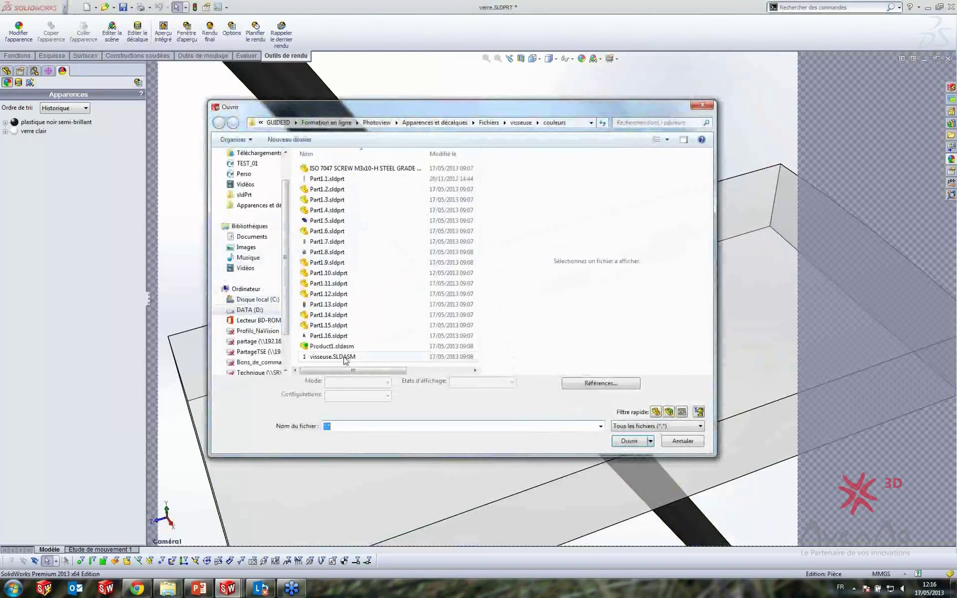
{"action": "left_click", "coordinate": [626, 446]}
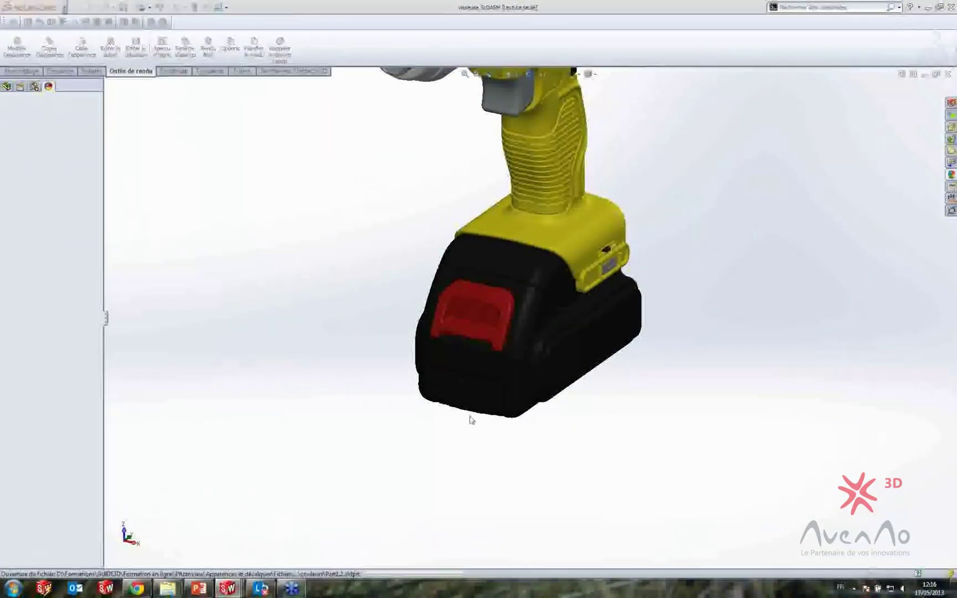
{"action": "left_click", "coordinate": [475, 307]}
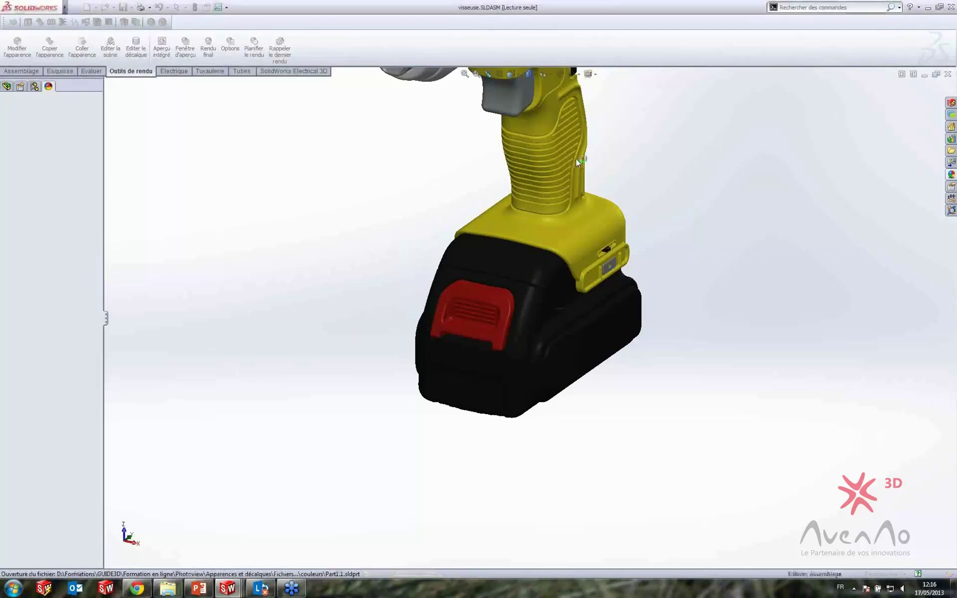
{"action": "middle_click_drag", "start_coordinate": [552, 150], "coordinate": [430, 215]}
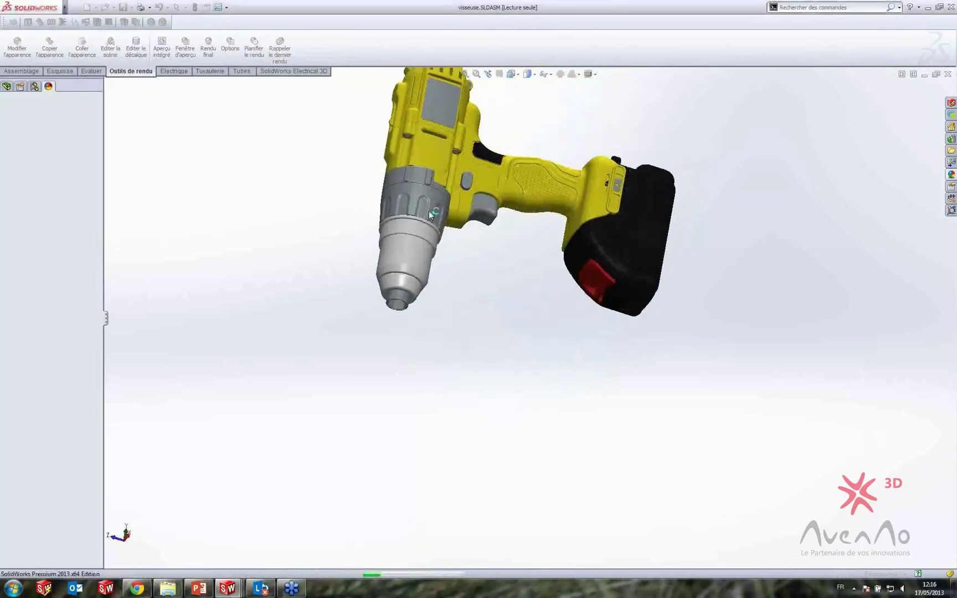
Step: Rebuild the opened visseuse assembly so it includes recently modified features and external changes
{"action": "scroll", "coordinate": [432, 213], "scroll_direction": "up", "scroll_amount": 1}
{"action": "scroll", "coordinate": [479, 165], "scroll_direction": "down", "scroll_amount": 3}
{"action": "scroll", "coordinate": [479, 164], "scroll_direction": "down", "scroll_amount": 2}
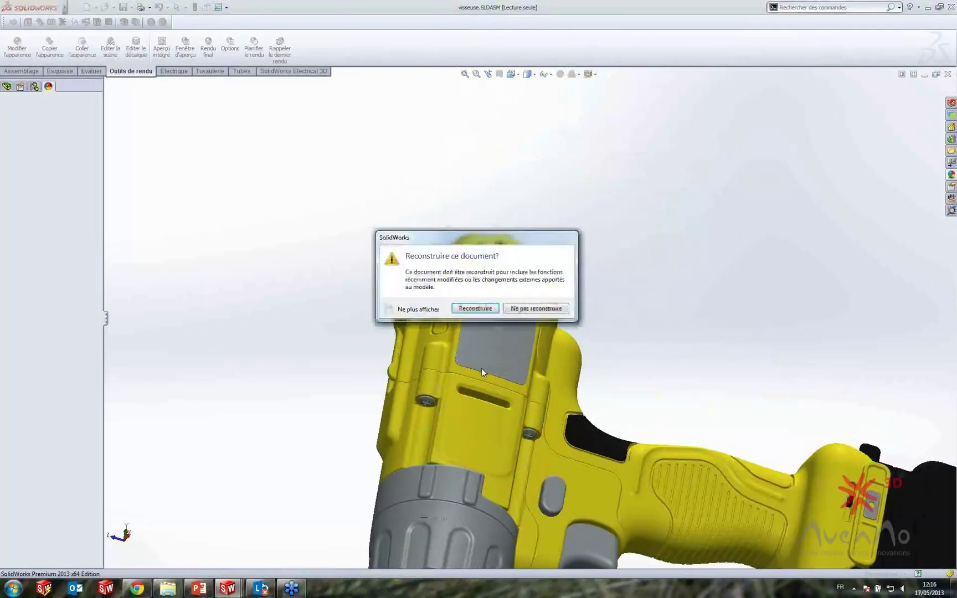
{"action": "left_click", "coordinate": [483, 309]}
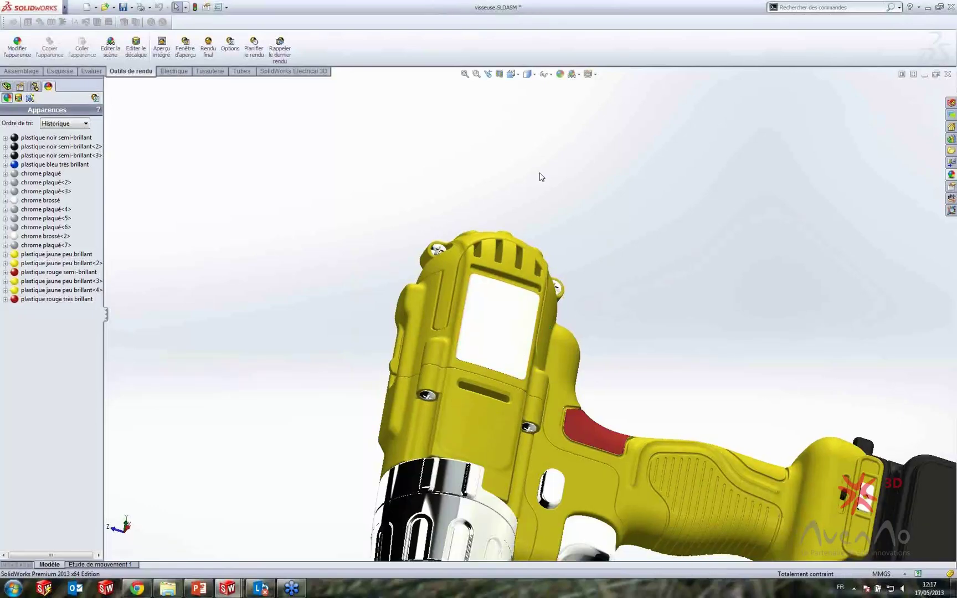
Step: Turn off the option that makes the view rotate about the scene floor
{"action": "right_click", "coordinate": [619, 190]}
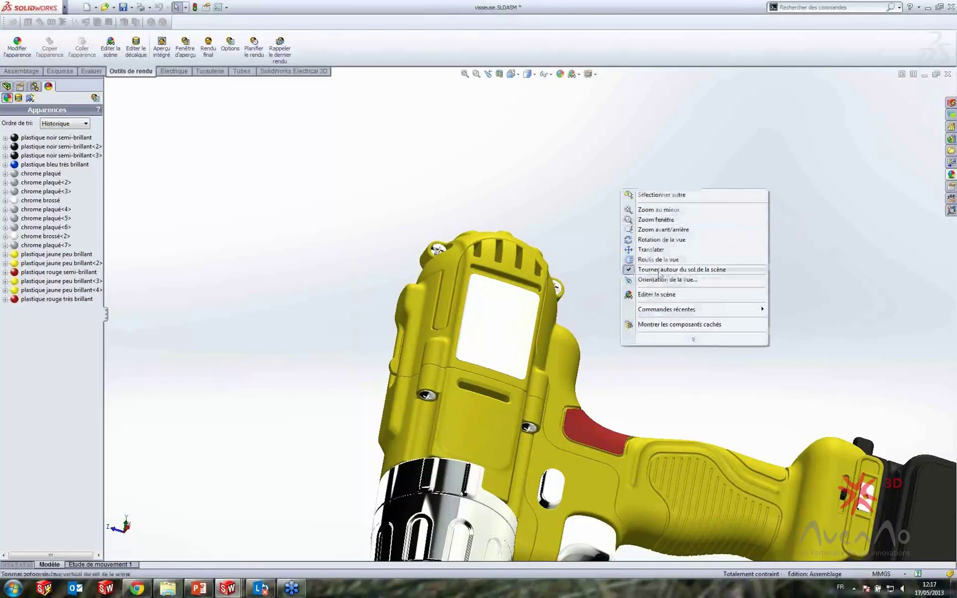
{"action": "left_click", "coordinate": [659, 270]}
{"action": "left_click_drag", "start_coordinate": [659, 270], "coordinate": [494, 300]}
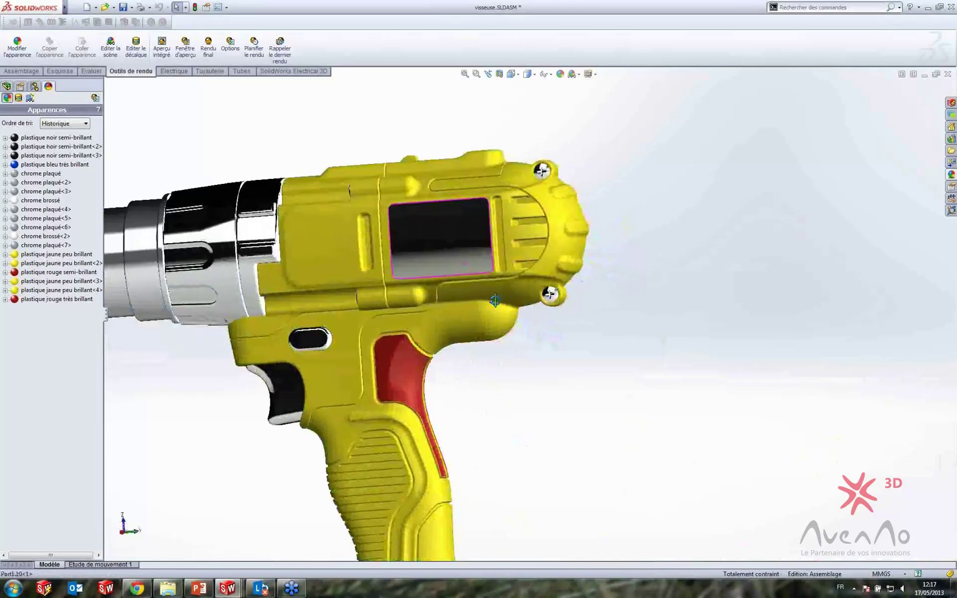
{"action": "scroll", "coordinate": [462, 235], "scroll_direction": "down", "scroll_amount": 4}
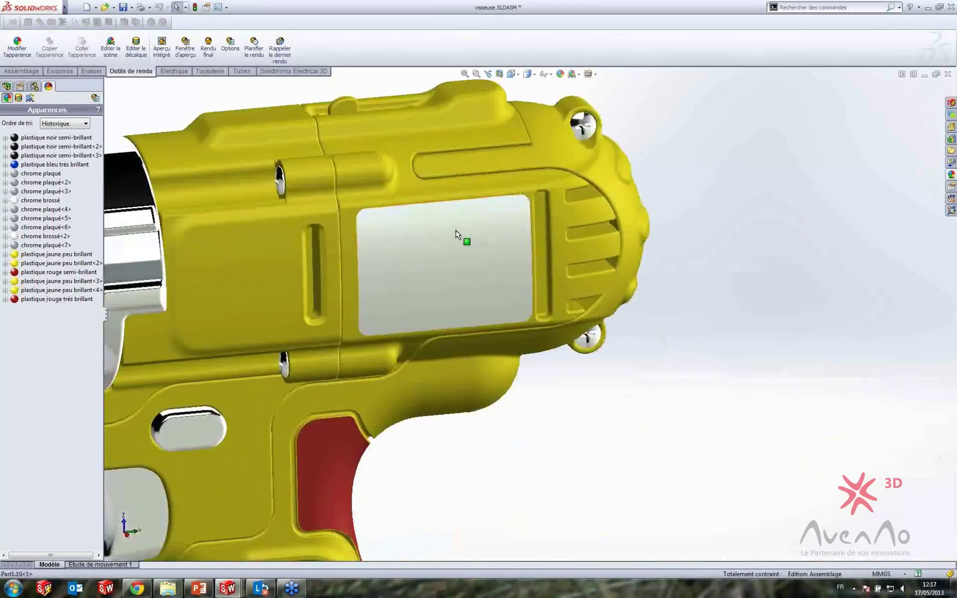
Step: Show the assembly's list of applied decals and browse the Décalques category of the appearance library, collapsing Textures
{"action": "left_click", "coordinate": [18, 98]}
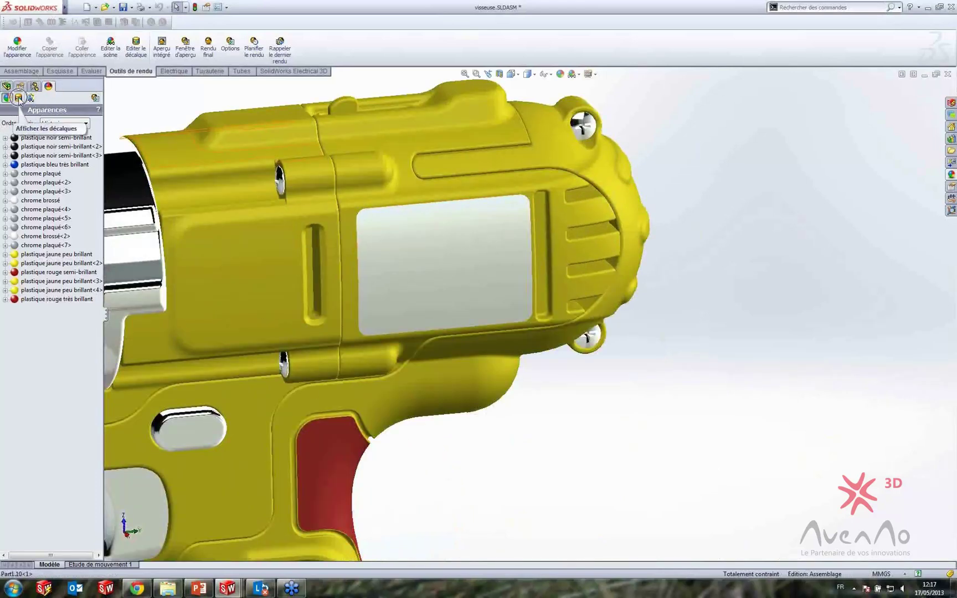
{"action": "left_click", "coordinate": [18, 98]}
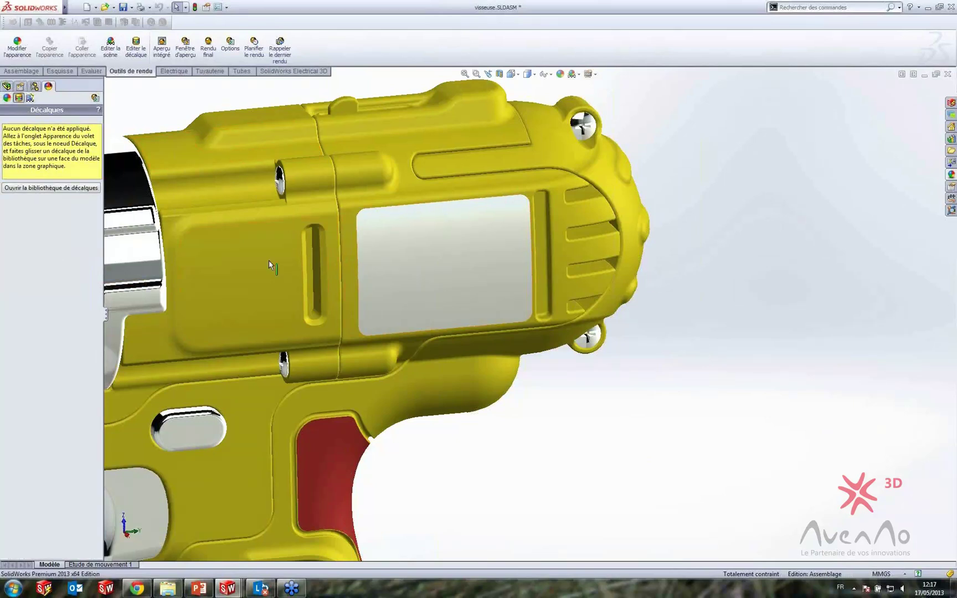
{"action": "left_click", "coordinate": [951, 175]}
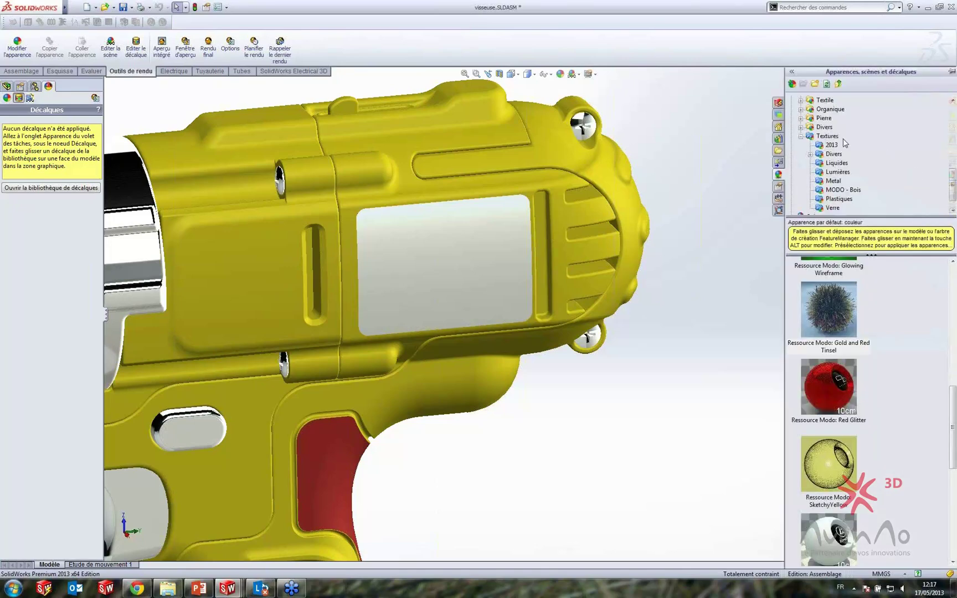
{"action": "left_click", "coordinate": [800, 135]}
{"action": "left_click", "coordinate": [792, 208]}
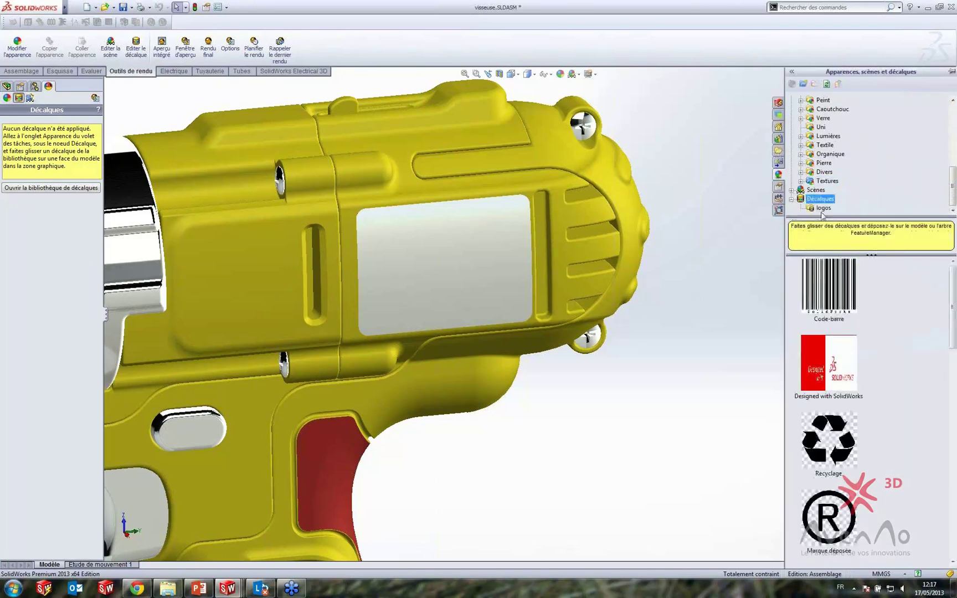
{"action": "mouse_move", "coordinate": [952, 284]}
{"action": "left_mouse_down"}
{"action": "mouse_move", "coordinate": [953, 367]}
{"action": "mouse_move", "coordinate": [952, 266]}
{"action": "left_mouse_up"}
Step: Add a decal using décalque.JPG from the Fichiers folder and apply it to the rectangular panel on the screwdriver's side
{"action": "right_click", "coordinate": [65, 217]}
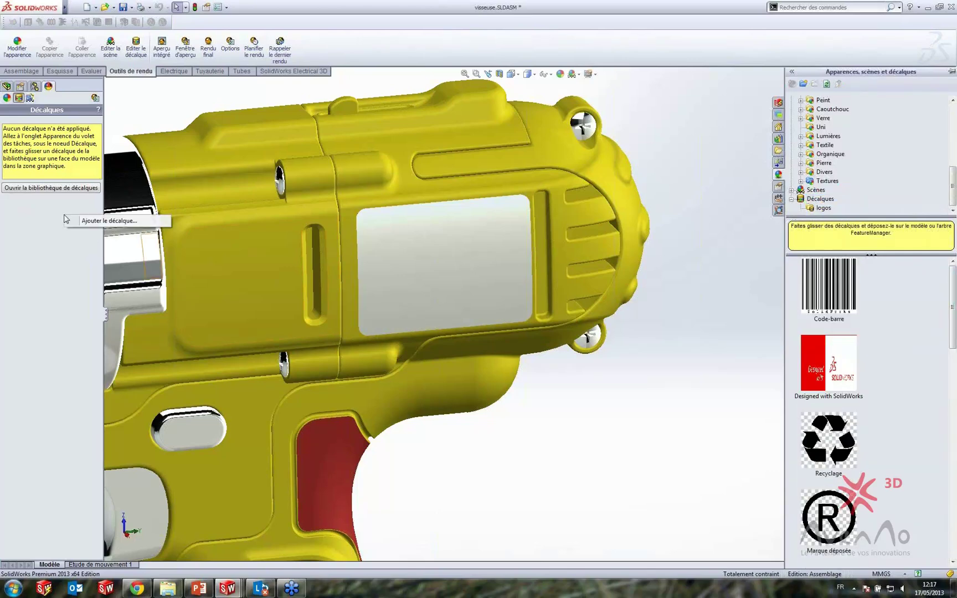
{"action": "left_click", "coordinate": [84, 221]}
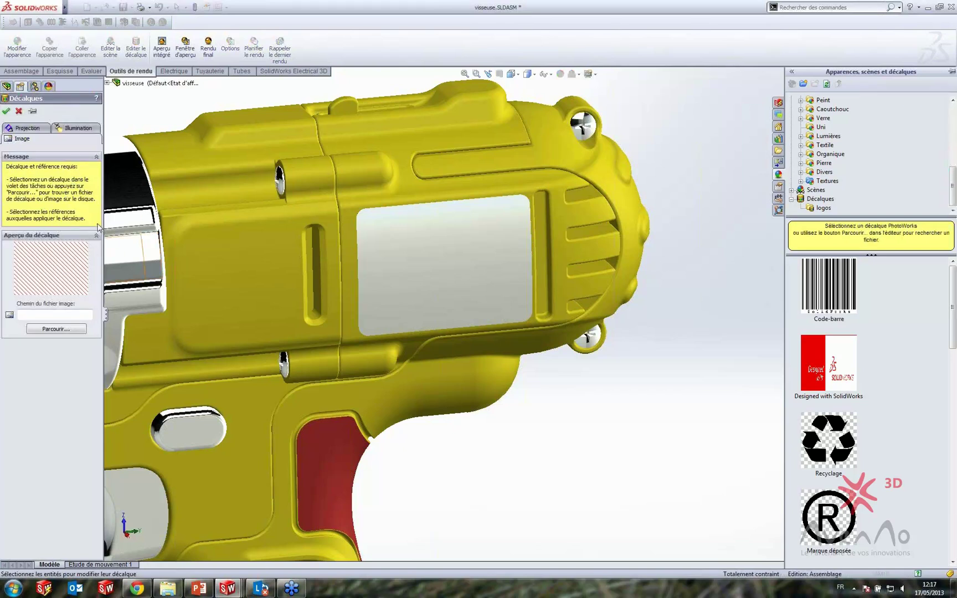
{"action": "left_click", "coordinate": [65, 326]}
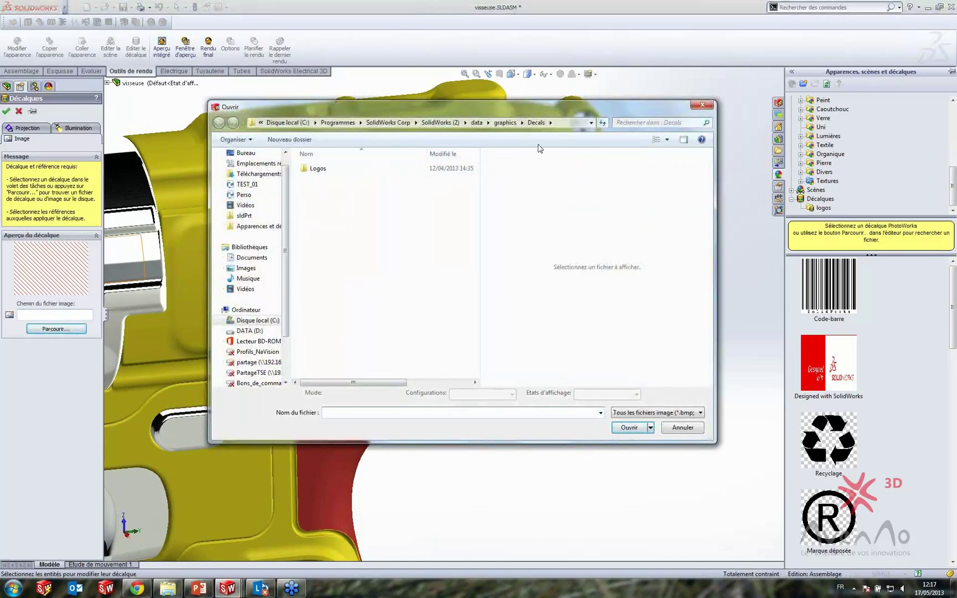
{"action": "left_click", "coordinate": [256, 226]}
{"action": "double_click", "coordinate": [339, 172]}
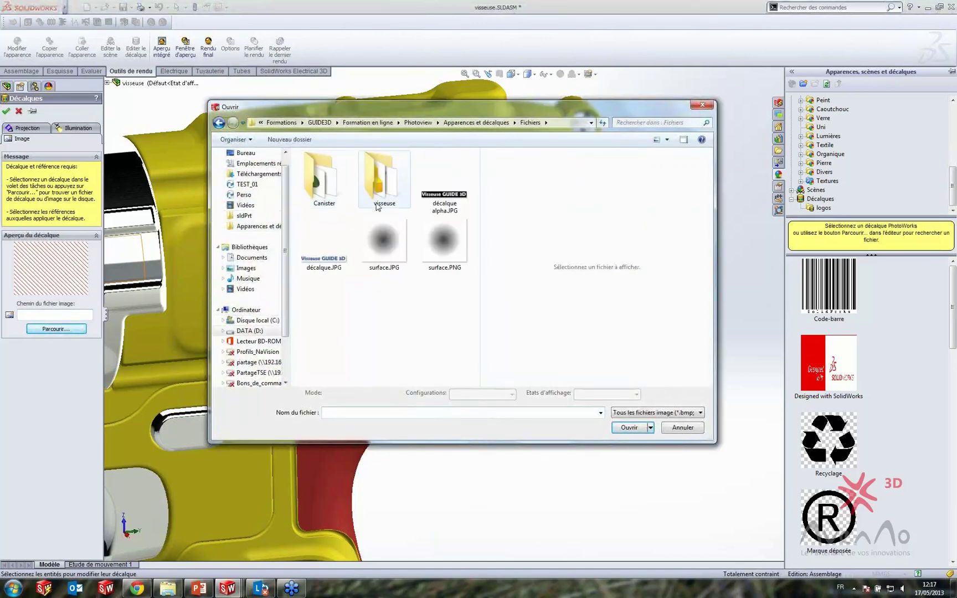
{"action": "left_click", "coordinate": [321, 235]}
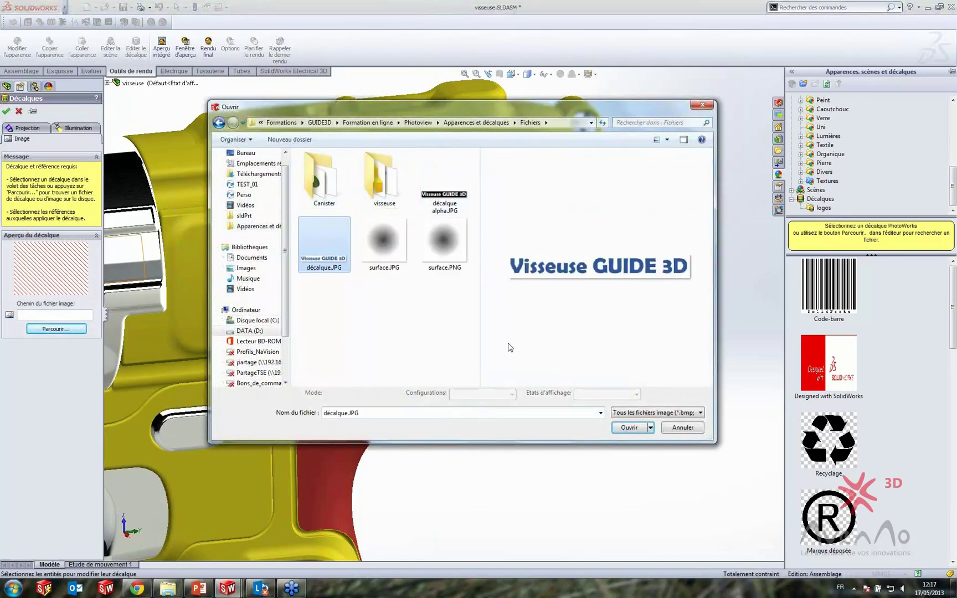
{"action": "left_click", "coordinate": [637, 429]}
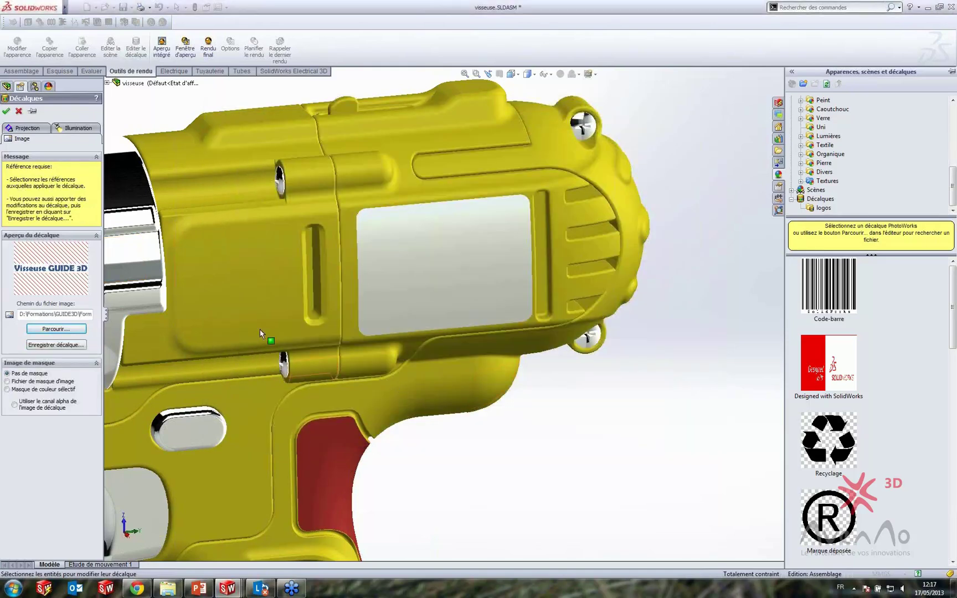
{"action": "left_click", "coordinate": [445, 273]}
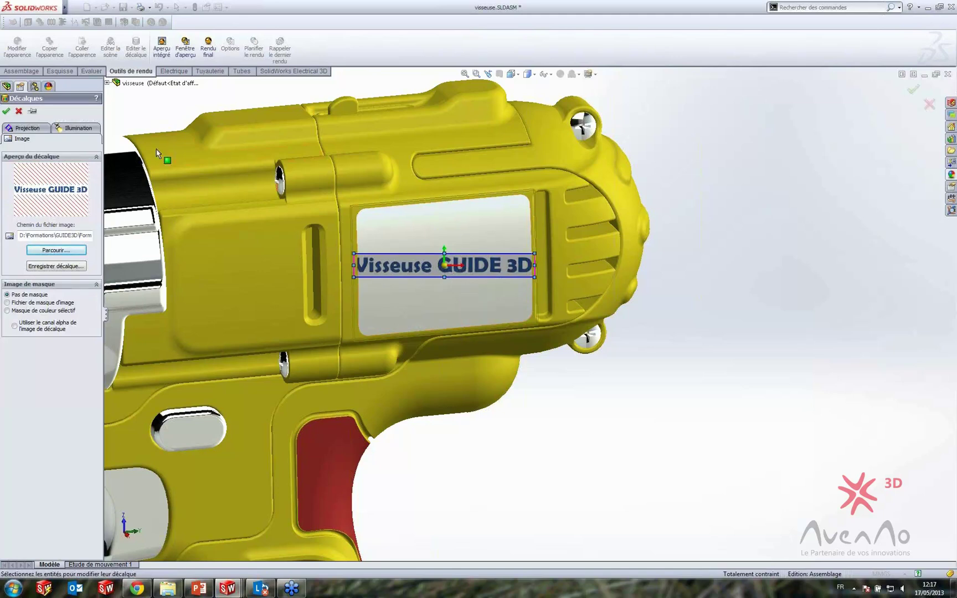
Step: Change the decal's projection direction from the current view to YZ
{"action": "left_click", "coordinate": [25, 129]}
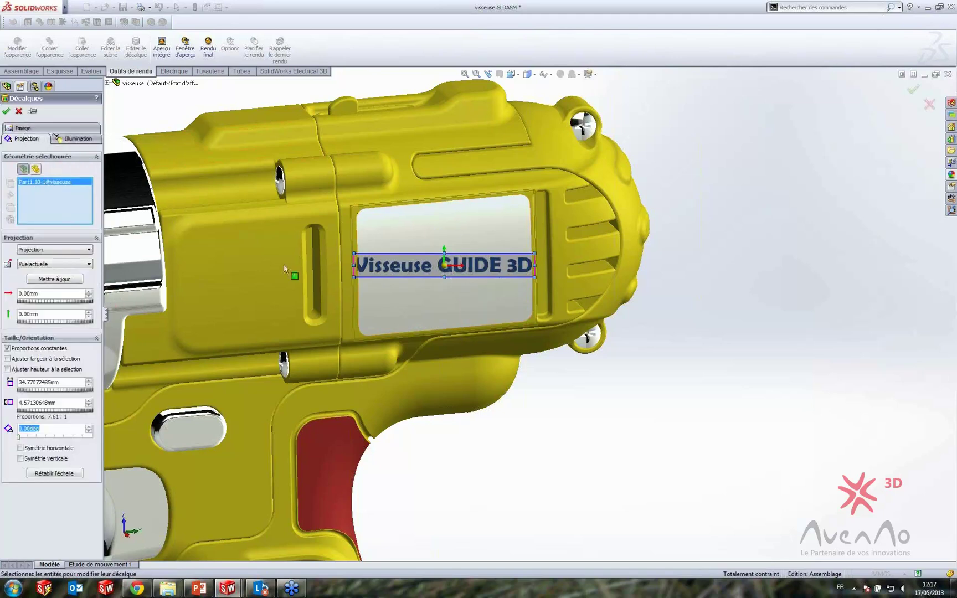
{"action": "scroll", "coordinate": [505, 325], "scroll_direction": "down", "scroll_amount": 6}
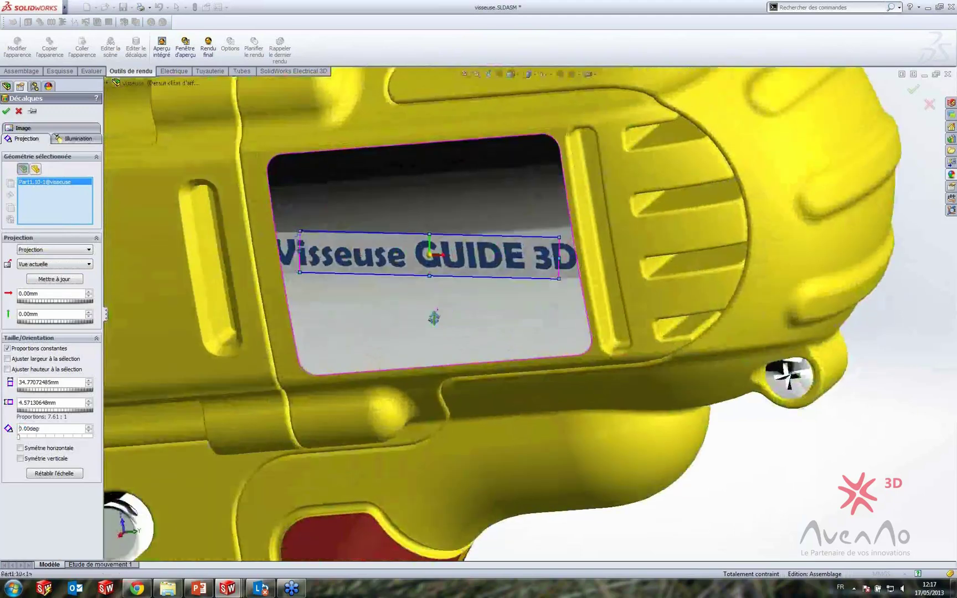
{"action": "middle_click_drag", "start_coordinate": [434, 336], "coordinate": [394, 359]}
{"action": "left_click", "coordinate": [76, 266]}
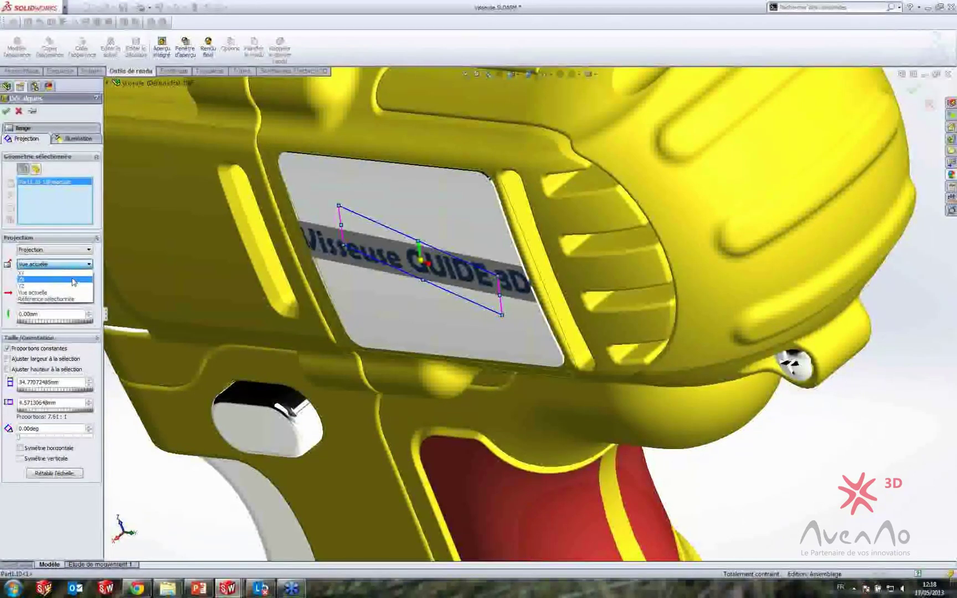
{"action": "left_click", "coordinate": [74, 273]}
{"action": "middle_click_drag", "start_coordinate": [449, 308], "coordinate": [482, 270]}
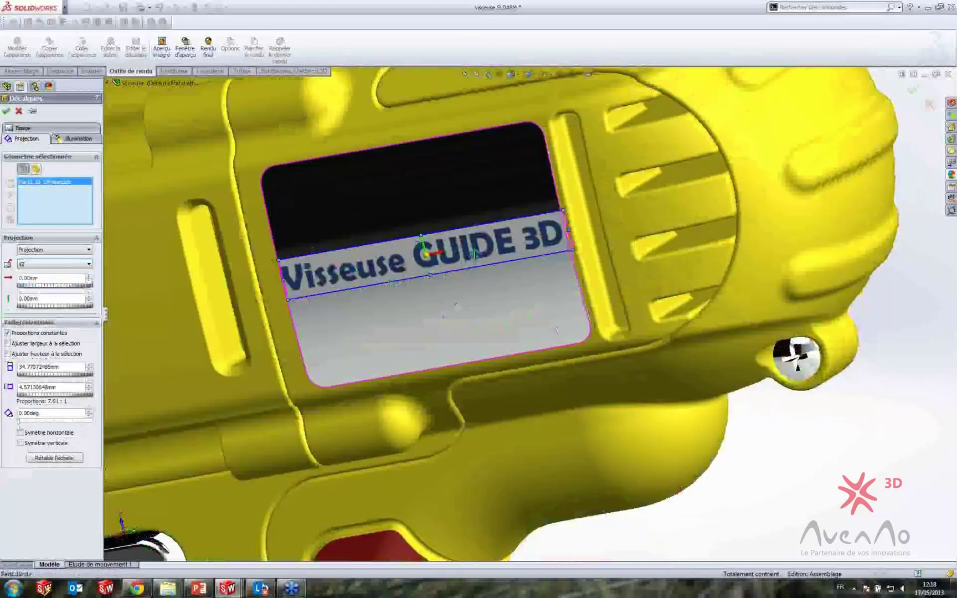
Step: Shrink the decal by its corners to about 31.35 mm by 4.12 mm, keeping its proportions
{"action": "left_click_drag", "start_coordinate": [75, 278], "coordinate": [8, 280]}
{"action": "left_click", "coordinate": [52, 299]}
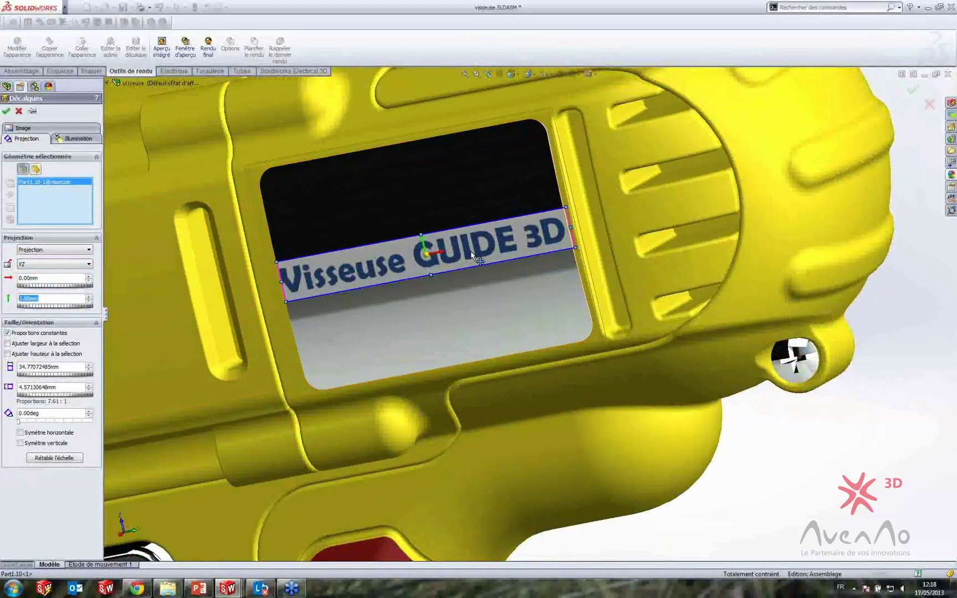
{"action": "mouse_move", "coordinate": [565, 208]}
{"action": "left_mouse_down"}
{"action": "mouse_move", "coordinate": [545, 216]}
{"action": "mouse_move", "coordinate": [570, 209]}
{"action": "left_mouse_up"}
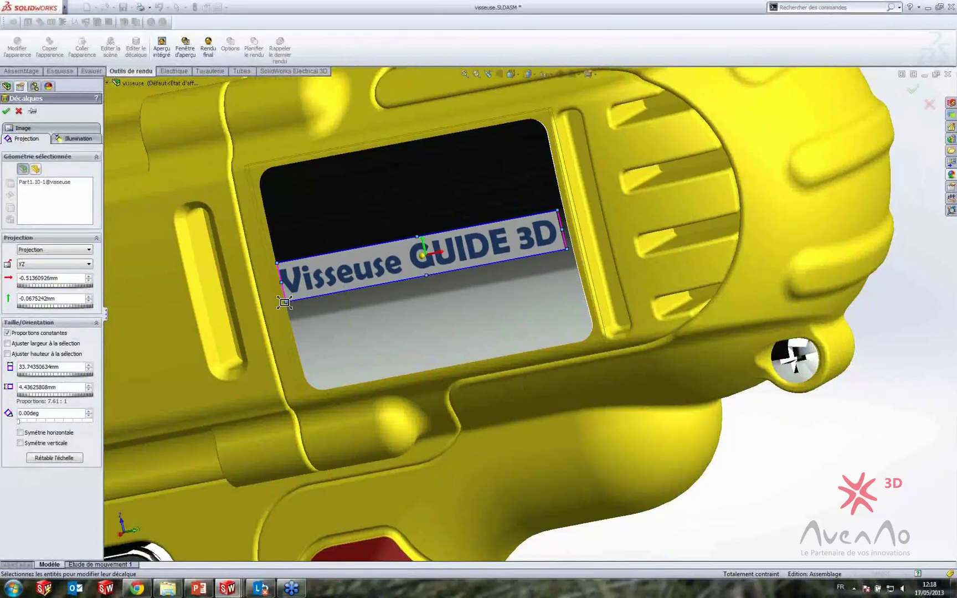
{"action": "left_click_drag", "start_coordinate": [284, 302], "coordinate": [305, 296]}
Step: Set the decal's horizontal and vertical offsets to 0 mm to centre it on the panel
{"action": "double_click", "coordinate": [43, 278]}
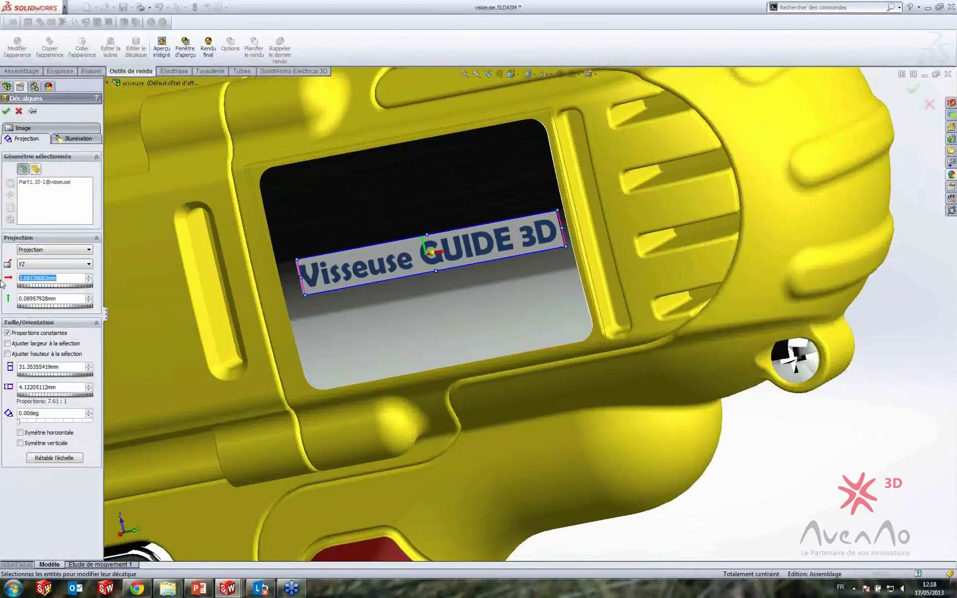
{"action": "type", "text": "0"}
{"action": "key", "text": "Tab"}
{"action": "type", "text": "0"}
{"action": "key", "text": "Return"}
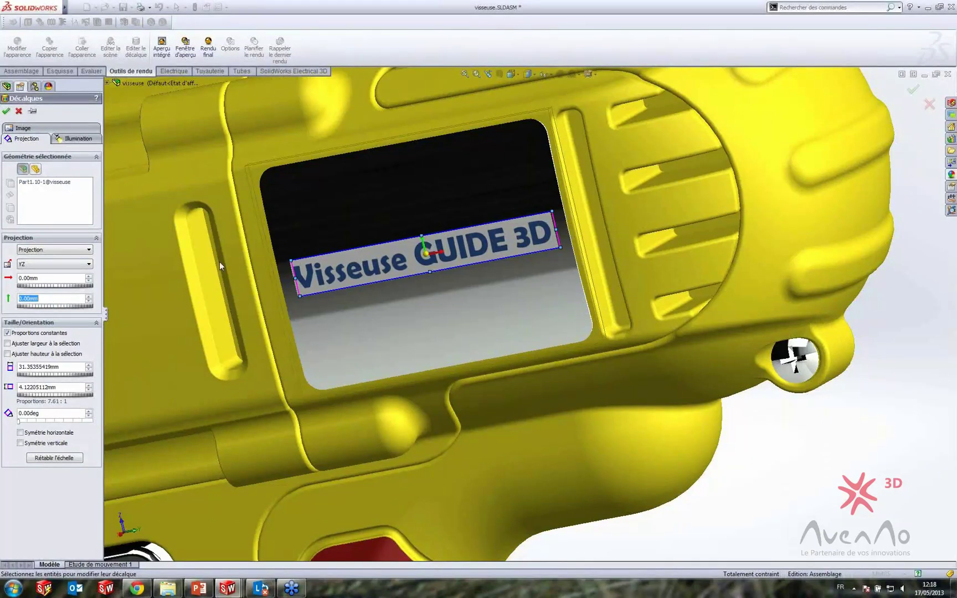
Step: Examine the decal's background around the lettering, both at an angle and close up
{"action": "middle_click_drag", "start_coordinate": [513, 280], "coordinate": [489, 270]}
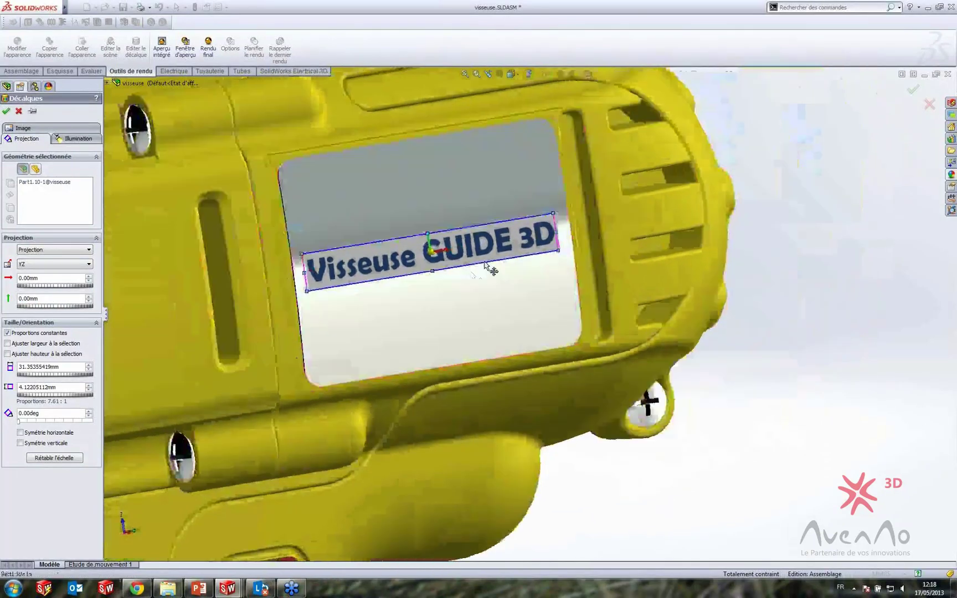
{"action": "scroll", "coordinate": [478, 275], "scroll_direction": "down", "scroll_amount": 2}
{"action": "middle_click_drag", "start_coordinate": [409, 294], "coordinate": [356, 324]}
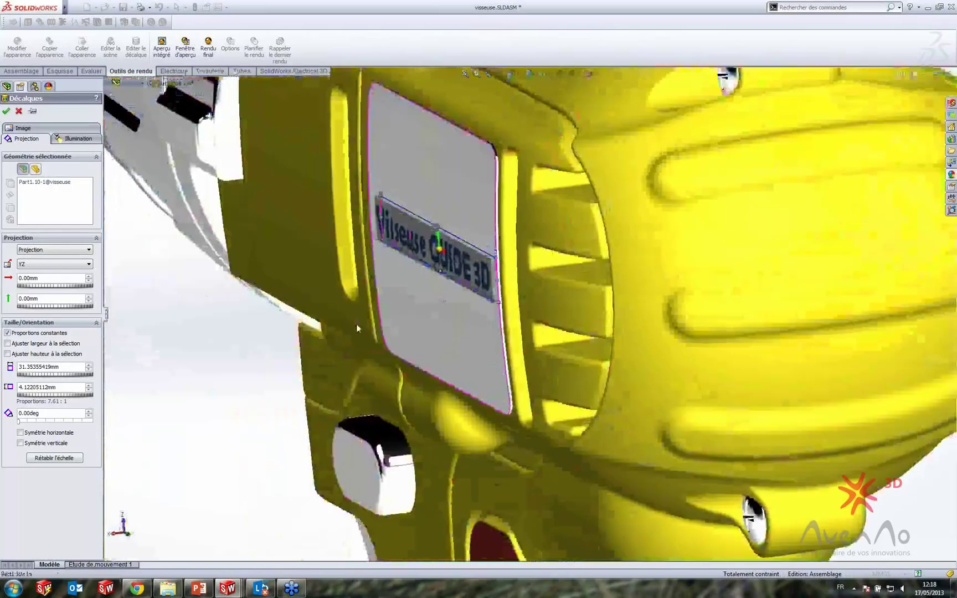
{"action": "scroll", "coordinate": [356, 324], "scroll_direction": "down", "scroll_amount": 4}
{"action": "middle_click_drag", "start_coordinate": [399, 297], "coordinate": [512, 270]}
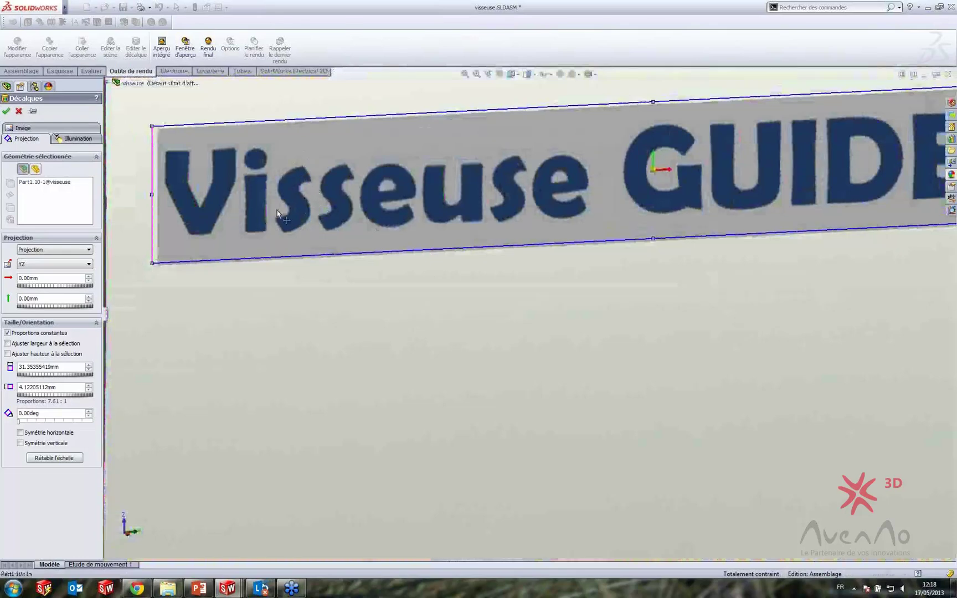
{"action": "scroll", "coordinate": [741, 218], "scroll_direction": "up", "scroll_amount": 4}
{"action": "scroll", "coordinate": [604, 220], "scroll_direction": "down", "scroll_amount": 4}
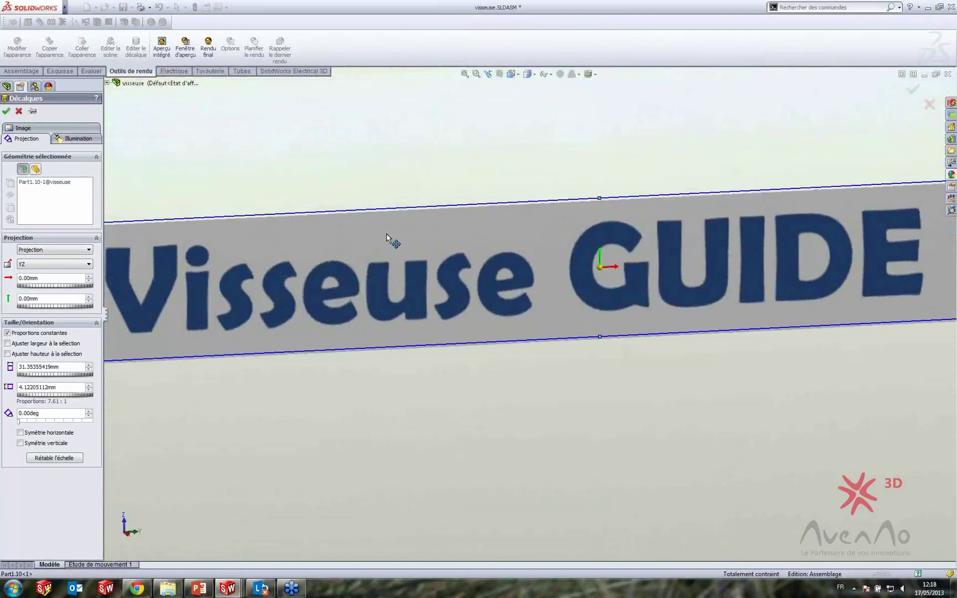
Step: Give the decal a selective colour mask and pick the background around the lettering as the colour to exclude
{"action": "left_click", "coordinate": [24, 131]}
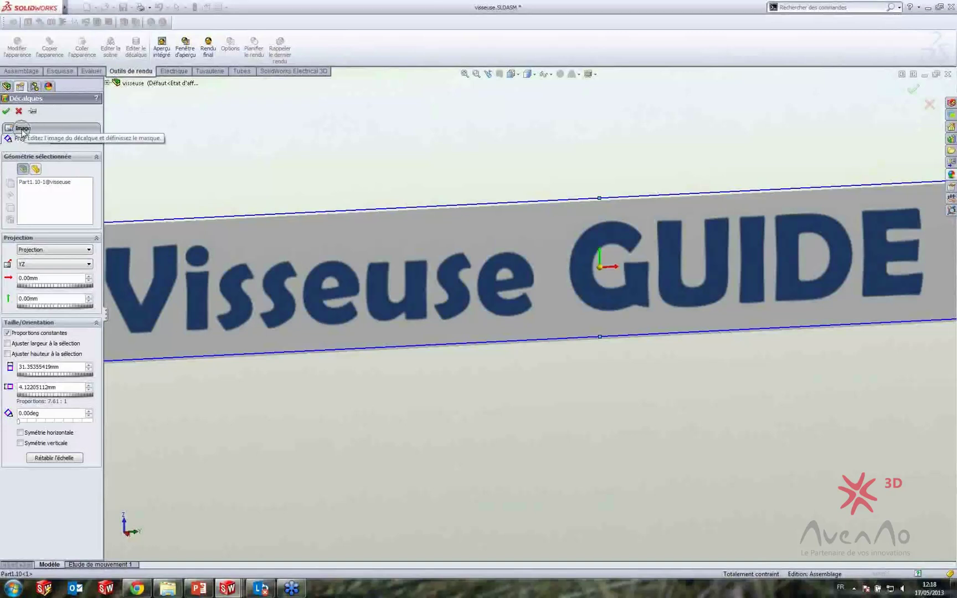
{"action": "left_click", "coordinate": [22, 130]}
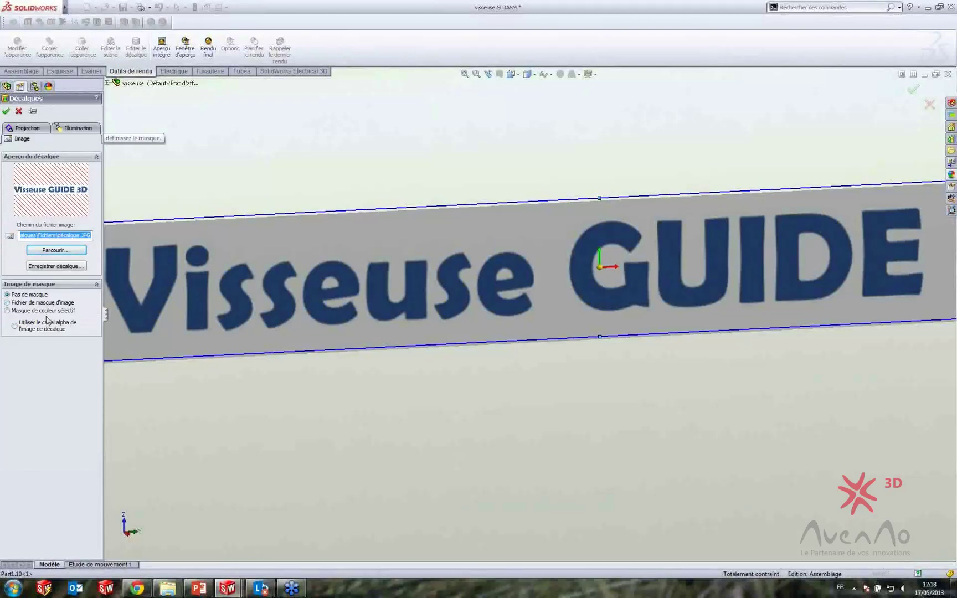
{"action": "left_click", "coordinate": [7, 311]}
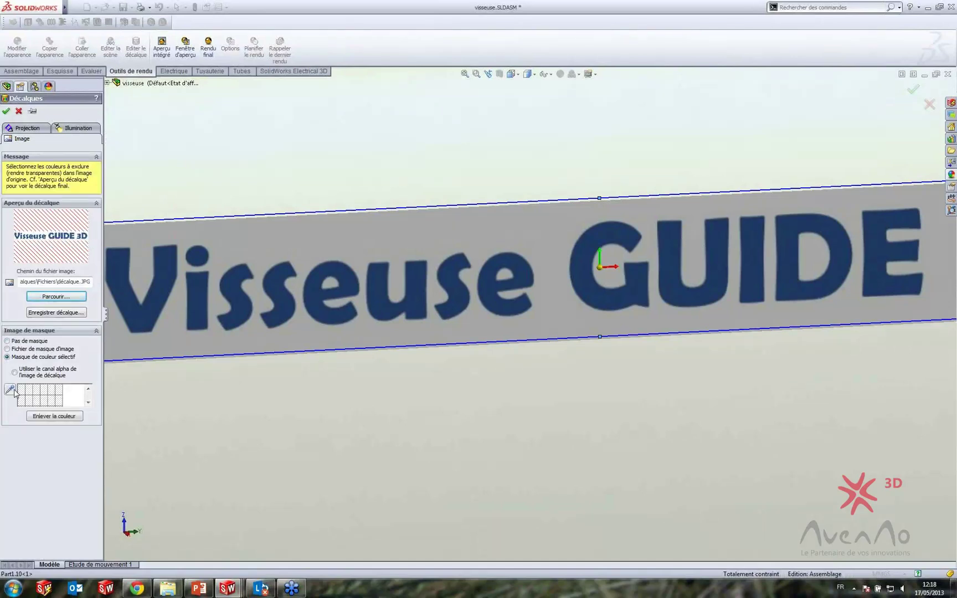
{"action": "left_click", "coordinate": [11, 390]}
{"action": "left_click", "coordinate": [37, 229]}
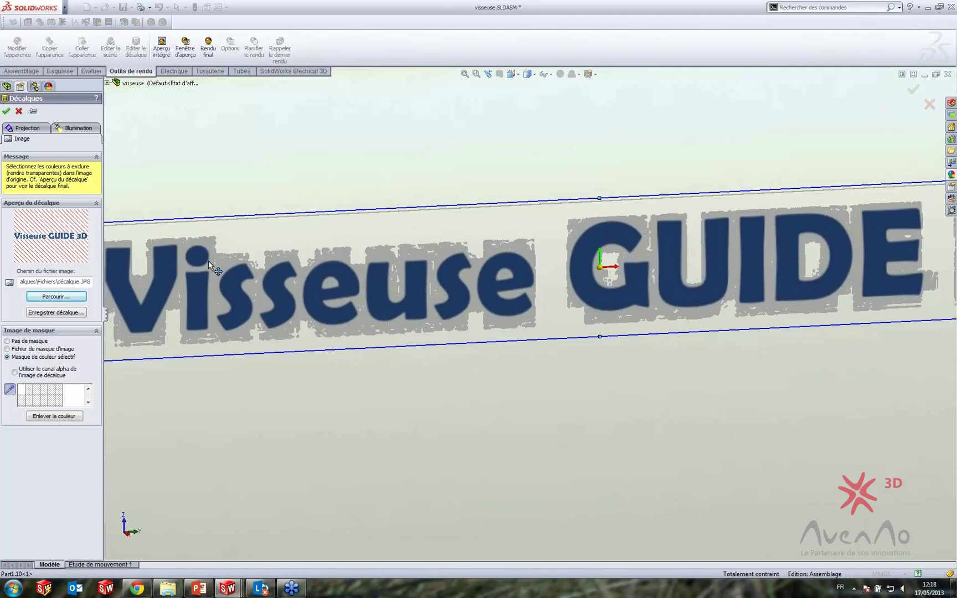
{"action": "scroll", "coordinate": [256, 279], "scroll_direction": "up", "scroll_amount": 1}
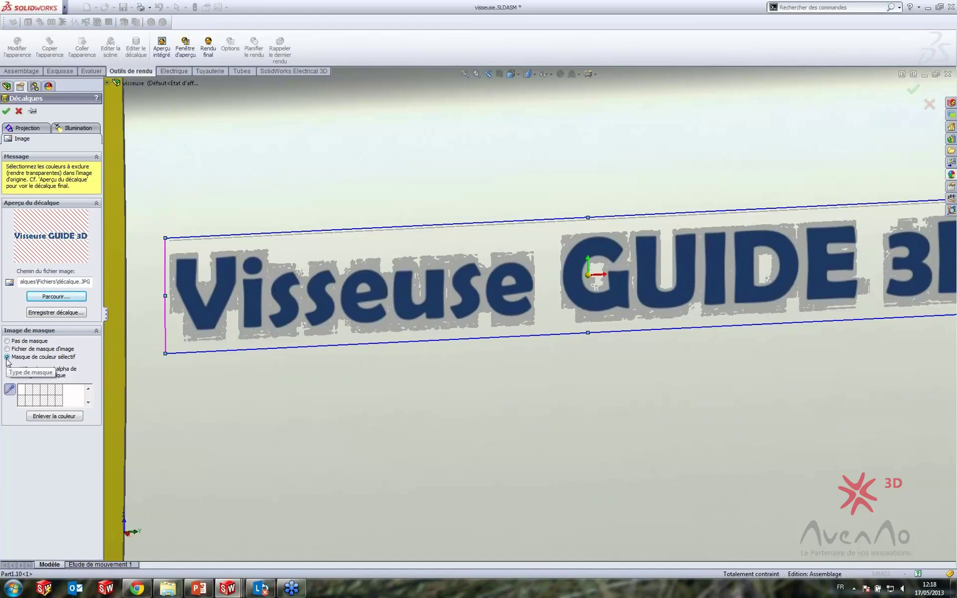
Step: Switch the decal's mask to an image mask file and load décalque alpha.JPG from the Fichiers folder
{"action": "key", "text": "ctrl"}
{"action": "key", "text": "ctrl"}
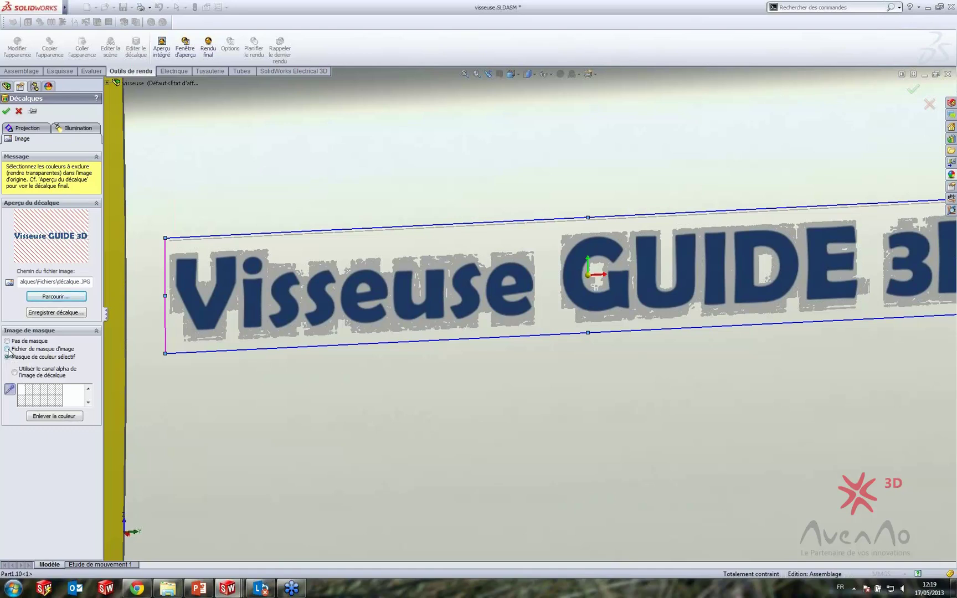
{"action": "left_click", "coordinate": [7, 350]}
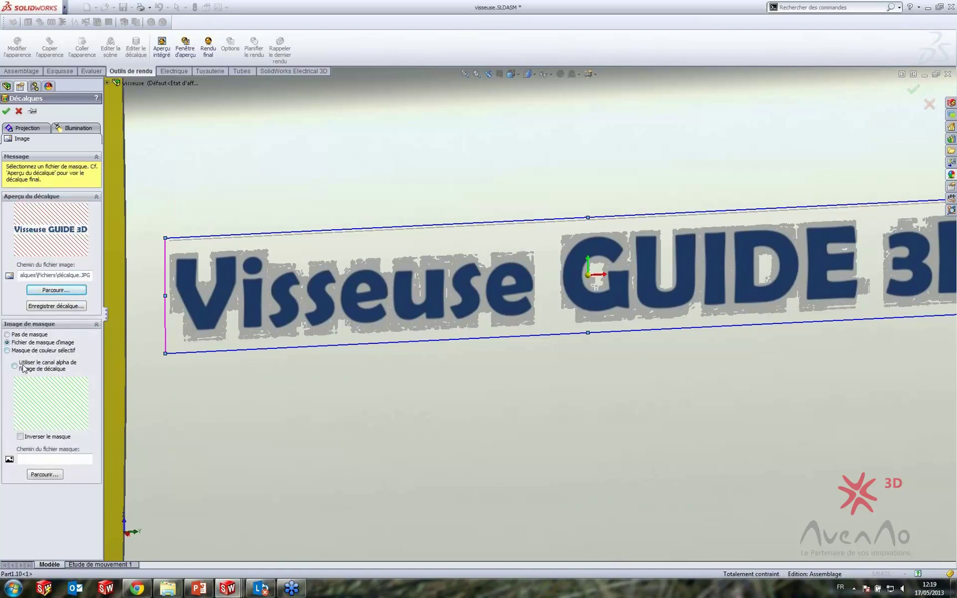
{"action": "left_click", "coordinate": [46, 458]}
{"action": "left_click", "coordinate": [45, 474]}
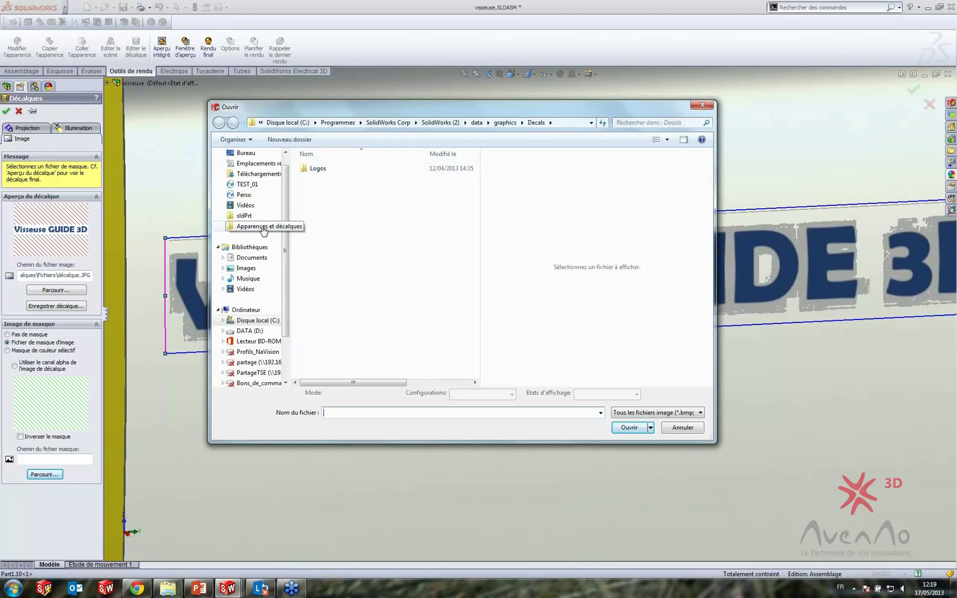
{"action": "left_click", "coordinate": [250, 226]}
{"action": "double_click", "coordinate": [321, 168]}
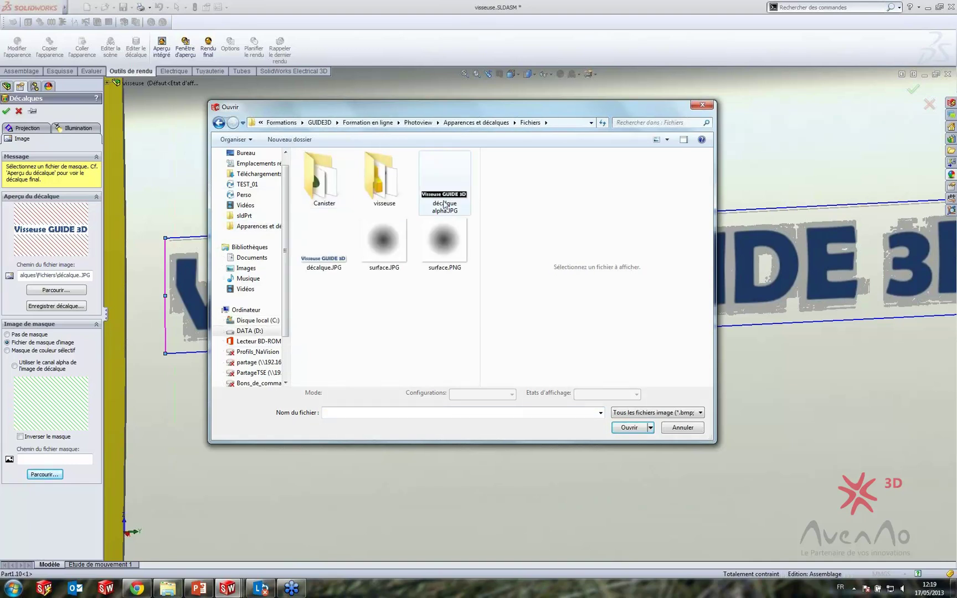
{"action": "left_click", "coordinate": [452, 195]}
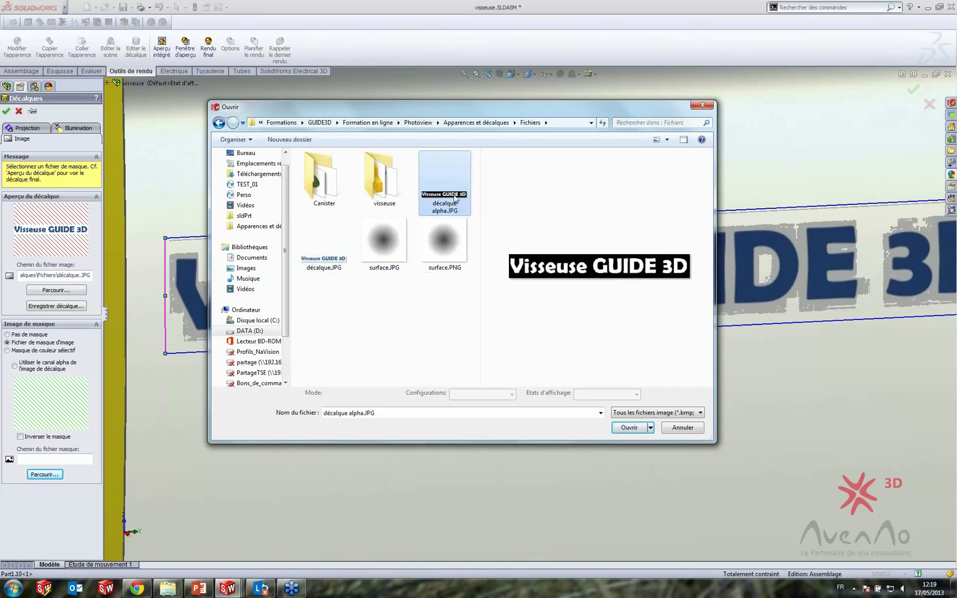
{"action": "left_click", "coordinate": [627, 427]}
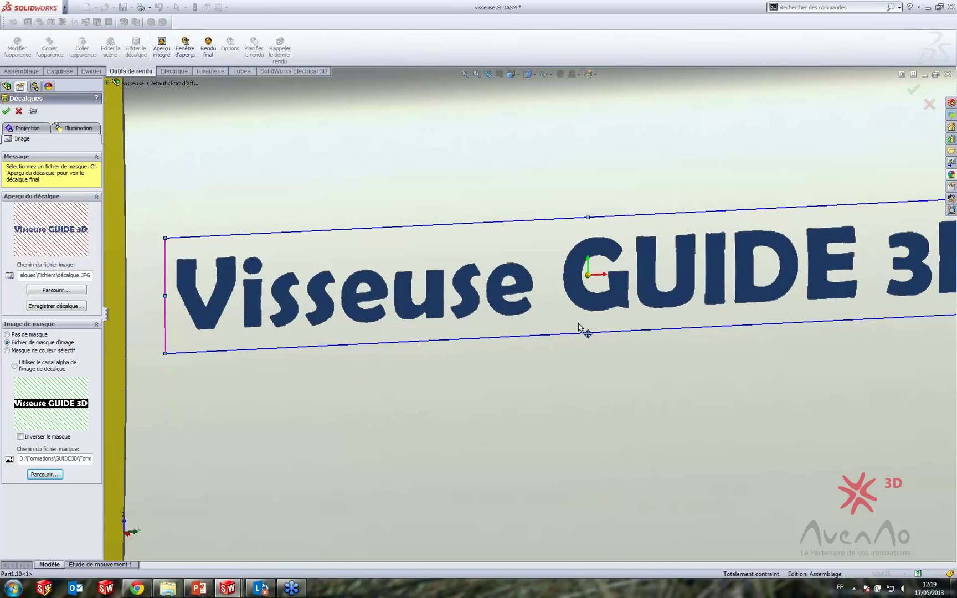
Step: Examine the masked lettering on the side panel from different distances and angles
{"action": "scroll", "coordinate": [603, 329], "scroll_direction": "up", "scroll_amount": 3}
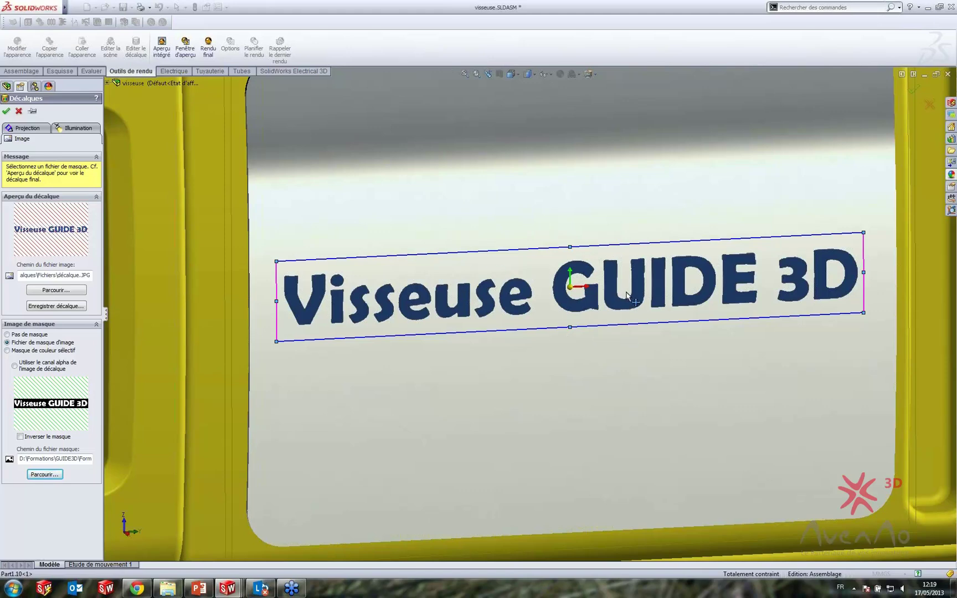
{"action": "scroll", "coordinate": [614, 288], "scroll_direction": "up", "scroll_amount": 4}
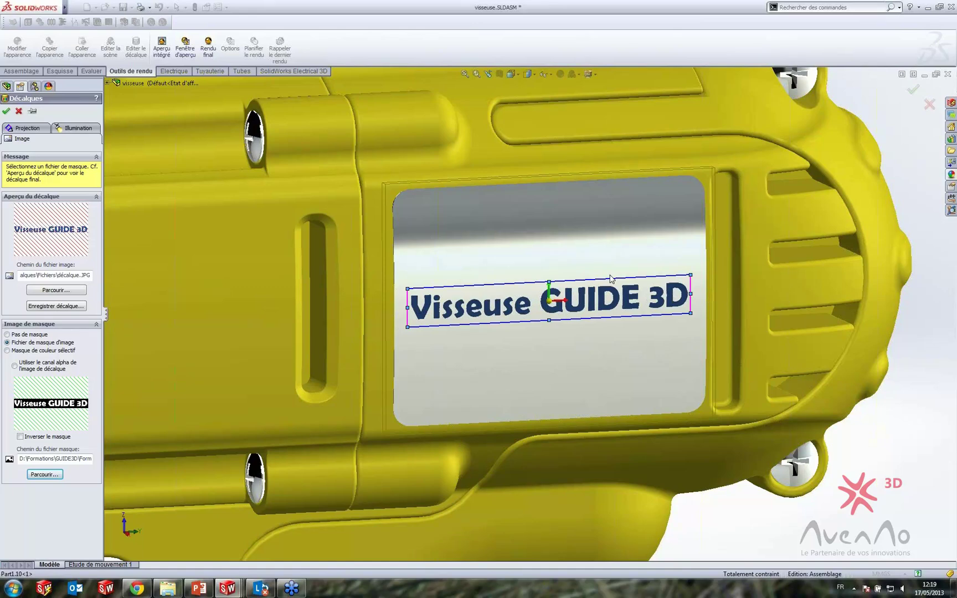
{"action": "mouse_move", "coordinate": [626, 325]}
{"action": "middle_mouse_down"}
{"action": "mouse_move", "coordinate": [542, 307]}
{"action": "mouse_move", "coordinate": [551, 316]}
{"action": "mouse_move", "coordinate": [615, 317]}
{"action": "mouse_move", "coordinate": [588, 331]}
{"action": "mouse_move", "coordinate": [573, 291]}
{"action": "middle_mouse_up"}
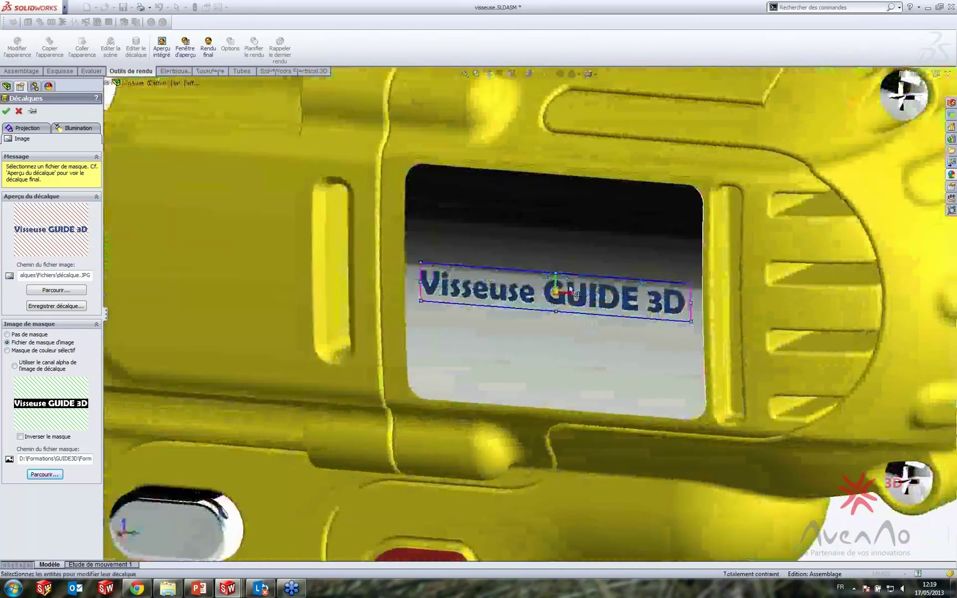
{"action": "scroll", "coordinate": [571, 292], "scroll_direction": "down", "scroll_amount": 3}
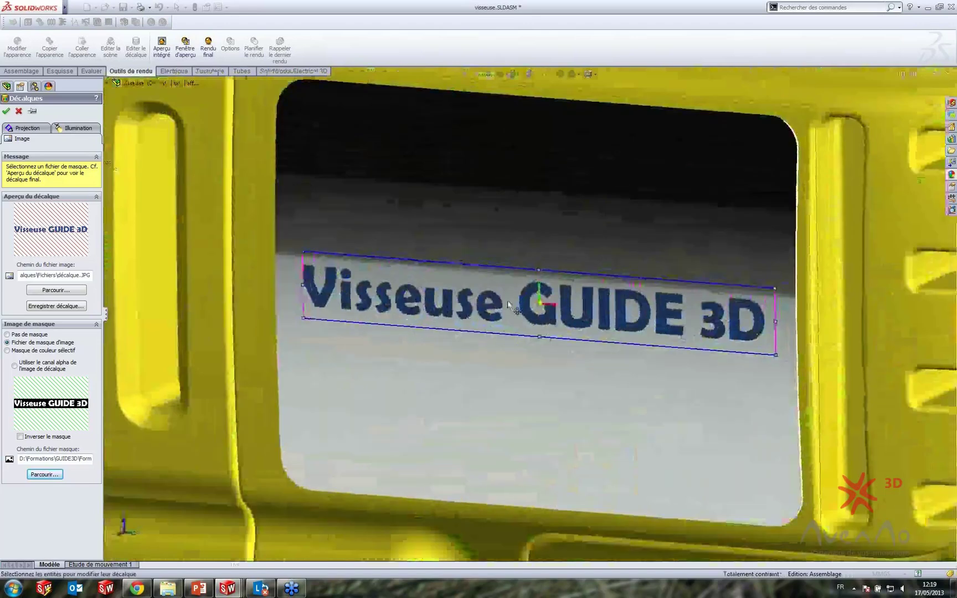
{"action": "scroll", "coordinate": [508, 304], "scroll_direction": "down", "scroll_amount": 2}
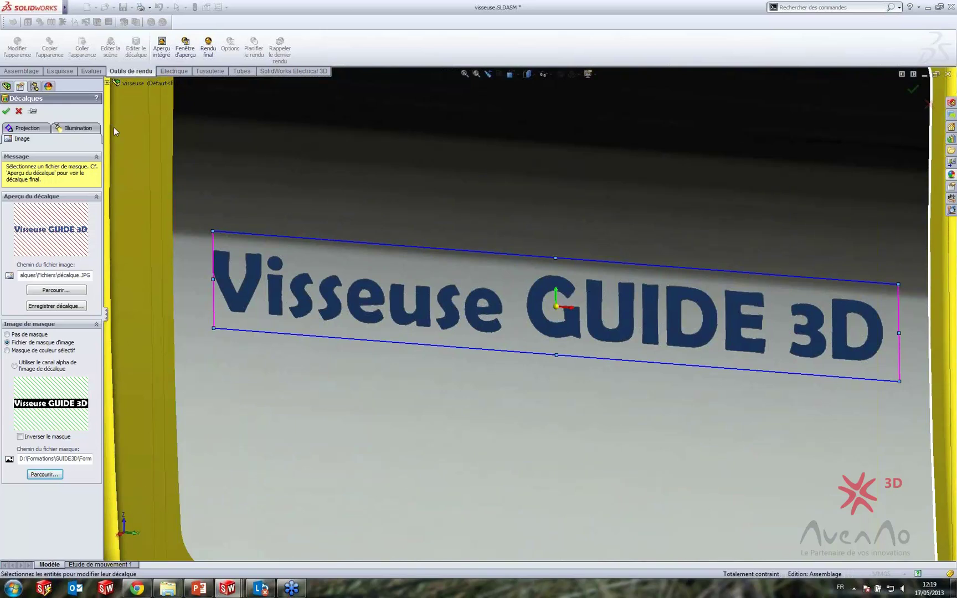
Step: Try a reflection amount of 0.51 in the decal's illumination settings, and reset it to 0.00
{"action": "left_click", "coordinate": [87, 130]}
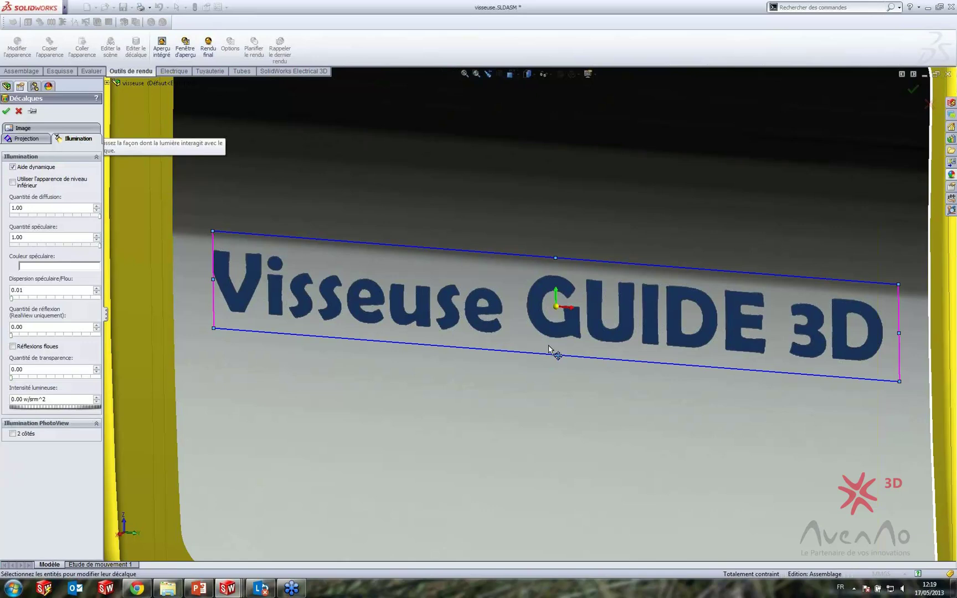
{"action": "middle_click_drag", "start_coordinate": [542, 341], "coordinate": [510, 343]}
{"action": "scroll", "coordinate": [500, 327], "scroll_direction": "down", "scroll_amount": 1}
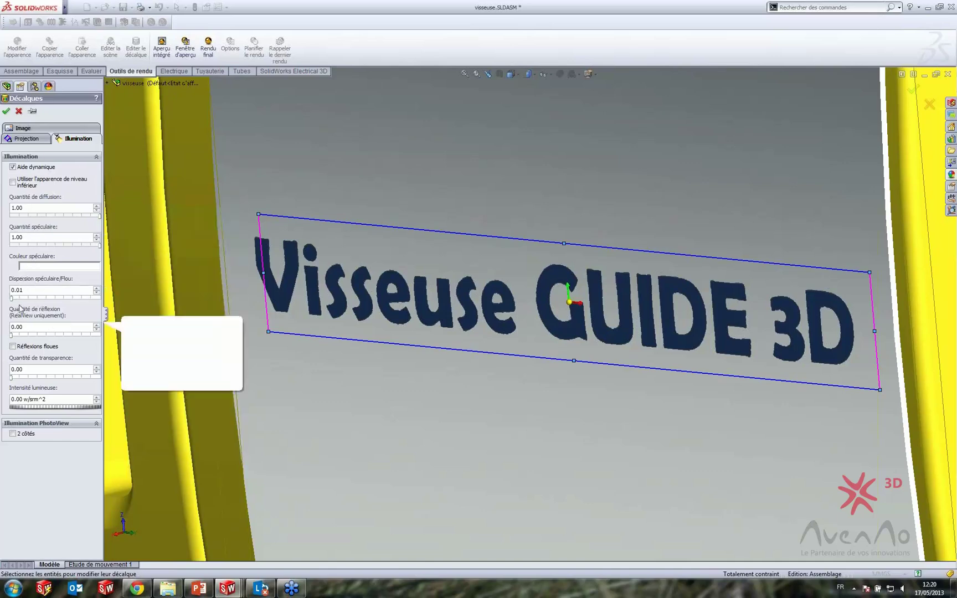
{"action": "left_click_drag", "start_coordinate": [11, 335], "coordinate": [55, 335]}
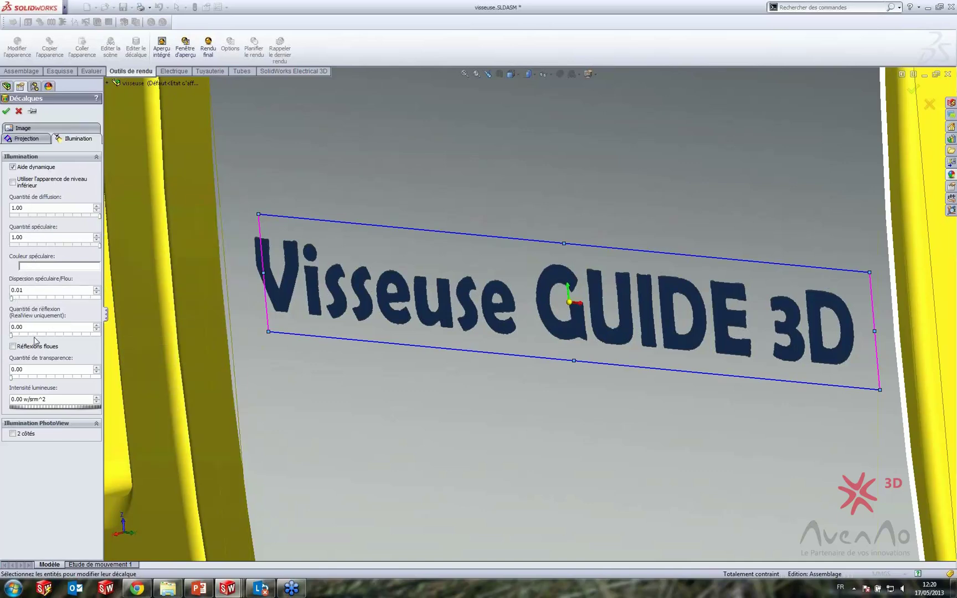
{"action": "scroll", "coordinate": [427, 310], "scroll_direction": "down", "scroll_amount": 2}
{"action": "middle_click_drag", "start_coordinate": [427, 310], "coordinate": [505, 300]}
{"action": "scroll", "coordinate": [505, 302], "scroll_direction": "down", "scroll_amount": 2}
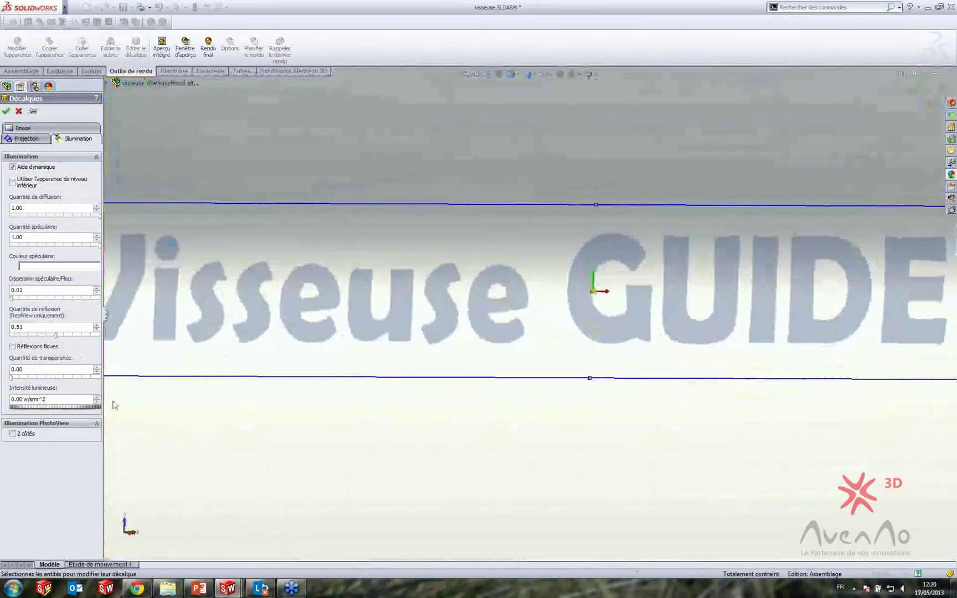
{"action": "left_click_drag", "start_coordinate": [56, 335], "coordinate": [12, 341]}
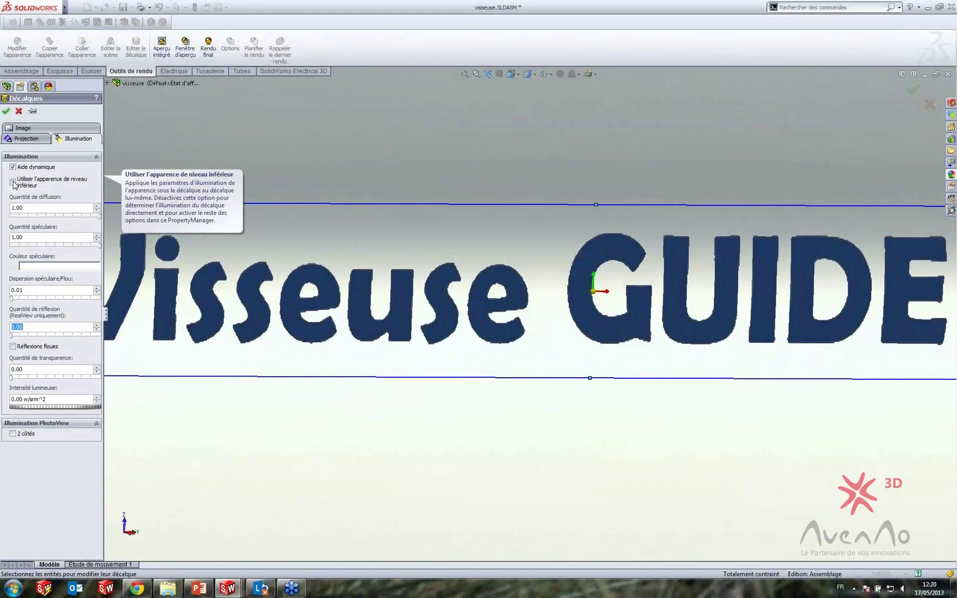
Step: Make the decal use the illumination of the underlying appearance and accept the decal
{"action": "left_click", "coordinate": [13, 183]}
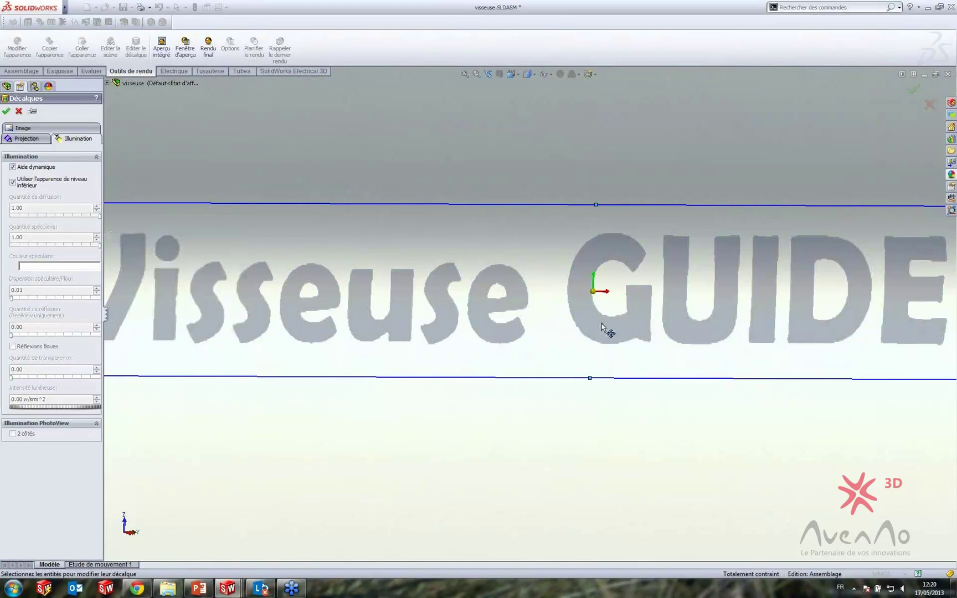
{"action": "scroll", "coordinate": [604, 389], "scroll_direction": "up", "scroll_amount": 3}
{"action": "mouse_move", "coordinate": [617, 329]}
{"action": "middle_mouse_down"}
{"action": "mouse_move", "coordinate": [582, 333]}
{"action": "mouse_move", "coordinate": [597, 326]}
{"action": "mouse_move", "coordinate": [560, 316]}
{"action": "mouse_move", "coordinate": [540, 331]}
{"action": "mouse_move", "coordinate": [538, 348]}
{"action": "mouse_move", "coordinate": [509, 292]}
{"action": "mouse_move", "coordinate": [519, 284]}
{"action": "mouse_move", "coordinate": [523, 312]}
{"action": "mouse_move", "coordinate": [622, 342]}
{"action": "mouse_move", "coordinate": [576, 330]}
{"action": "middle_mouse_up"}
{"action": "scroll", "coordinate": [621, 341], "scroll_direction": "up", "scroll_amount": 5}
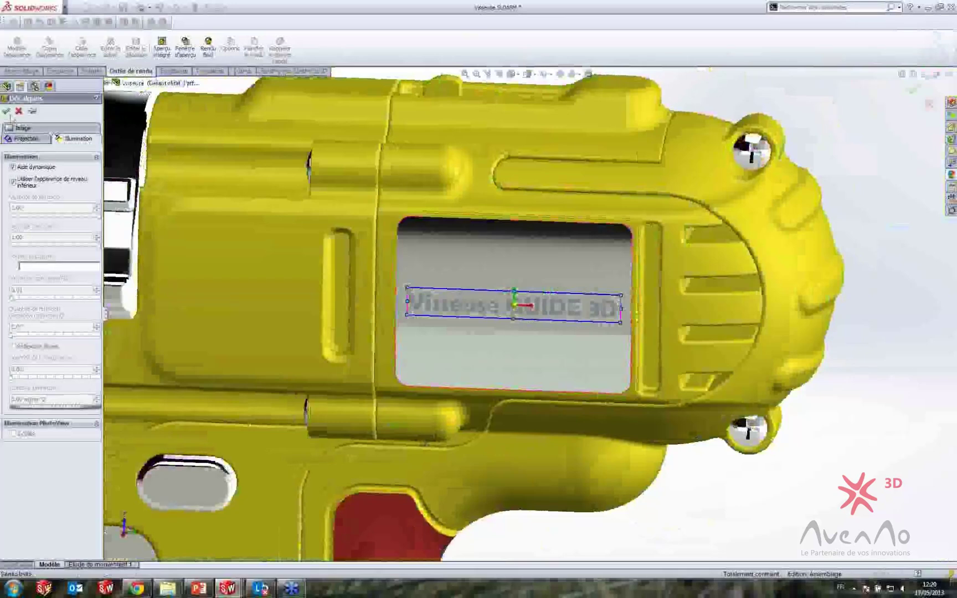
{"action": "left_click", "coordinate": [6, 111]}
{"action": "middle_click_drag", "start_coordinate": [684, 427], "coordinate": [628, 423]}
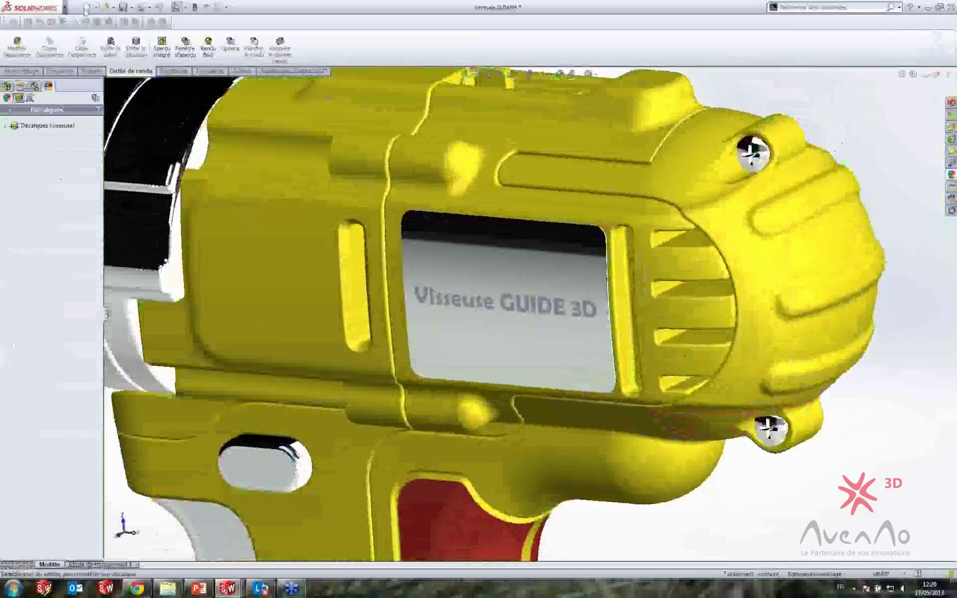
Step: Open Canister Assembly.SLDASM from the Canister folder inside Fichiers
{"action": "left_click", "coordinate": [74, 7]}
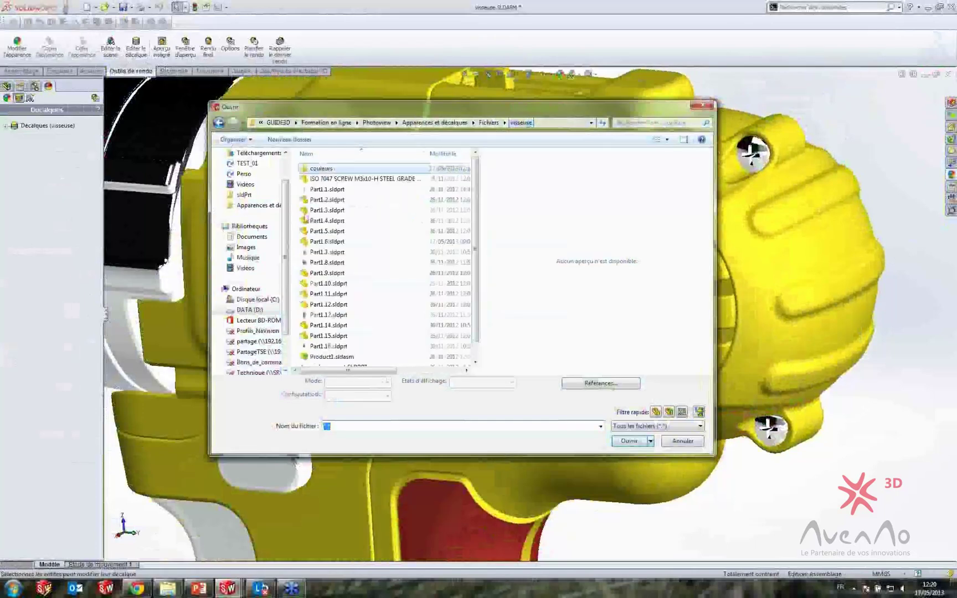
{"action": "left_click", "coordinate": [489, 123]}
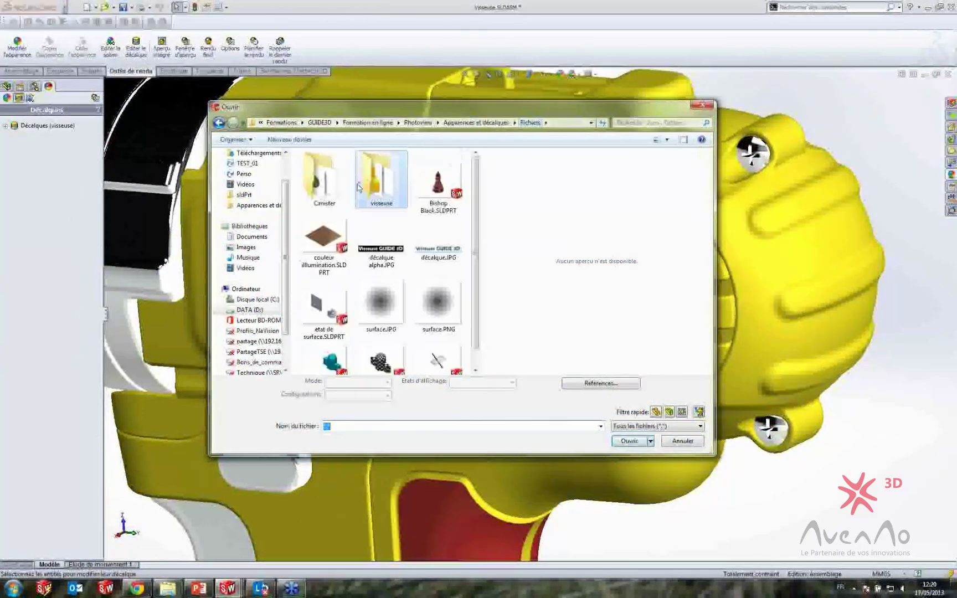
{"action": "double_click", "coordinate": [326, 193]}
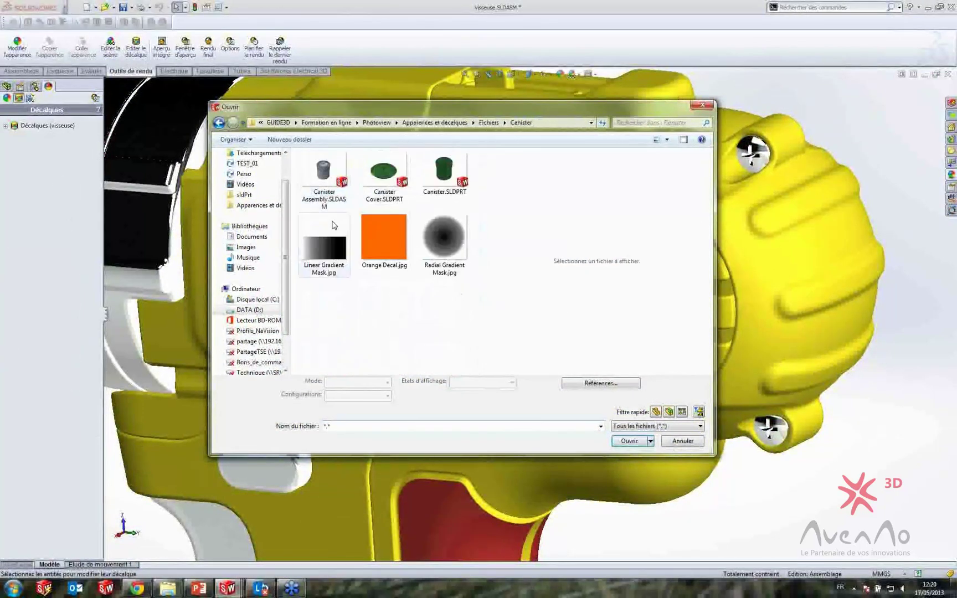
{"action": "double_click", "coordinate": [338, 176]}
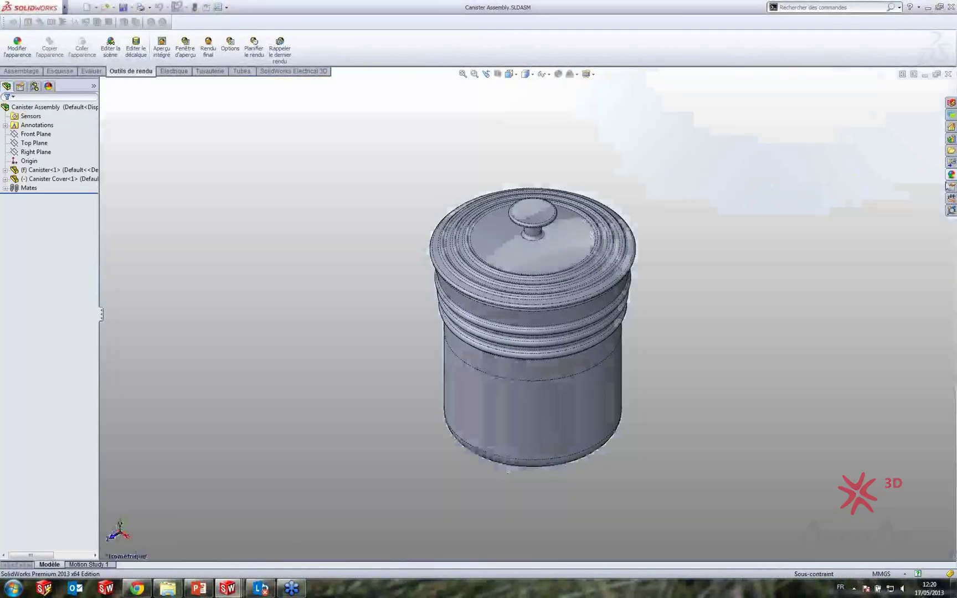
Step: Browse the Pierre, Organique and Divers categories of the appearance library for a canister material
{"action": "left_click", "coordinate": [950, 174]}
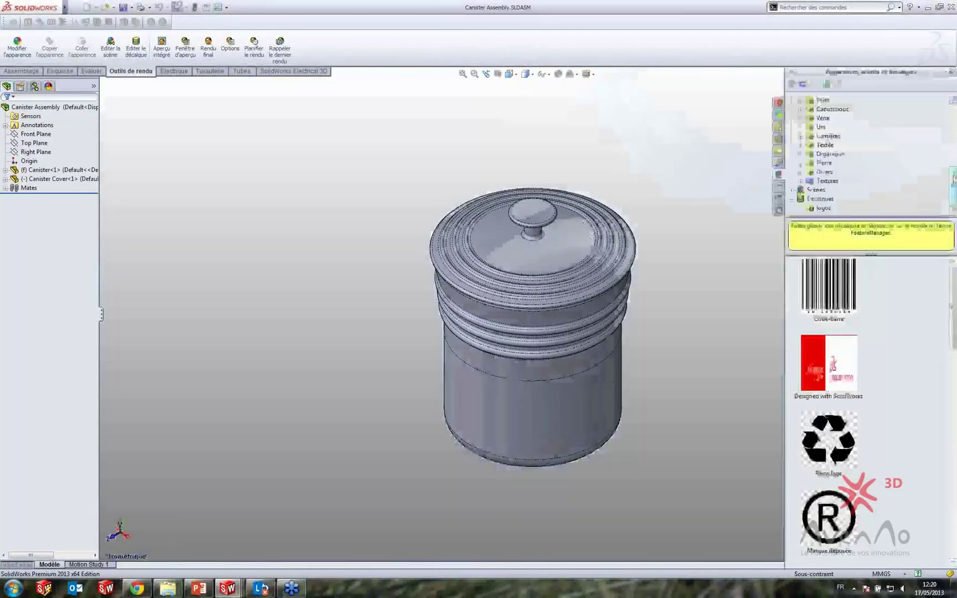
{"action": "left_click", "coordinate": [810, 164]}
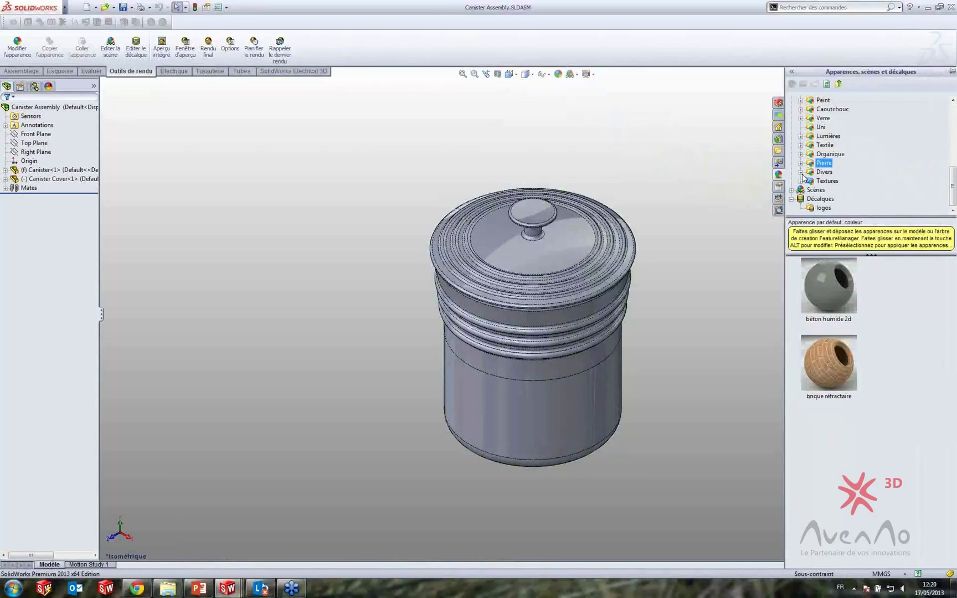
{"action": "left_click", "coordinate": [800, 154]}
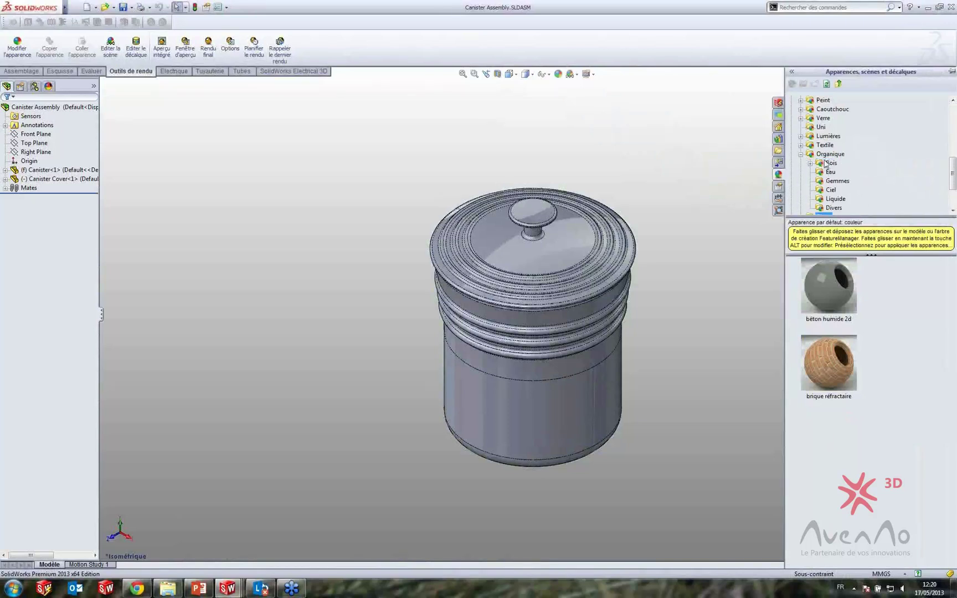
{"action": "left_click", "coordinate": [830, 209]}
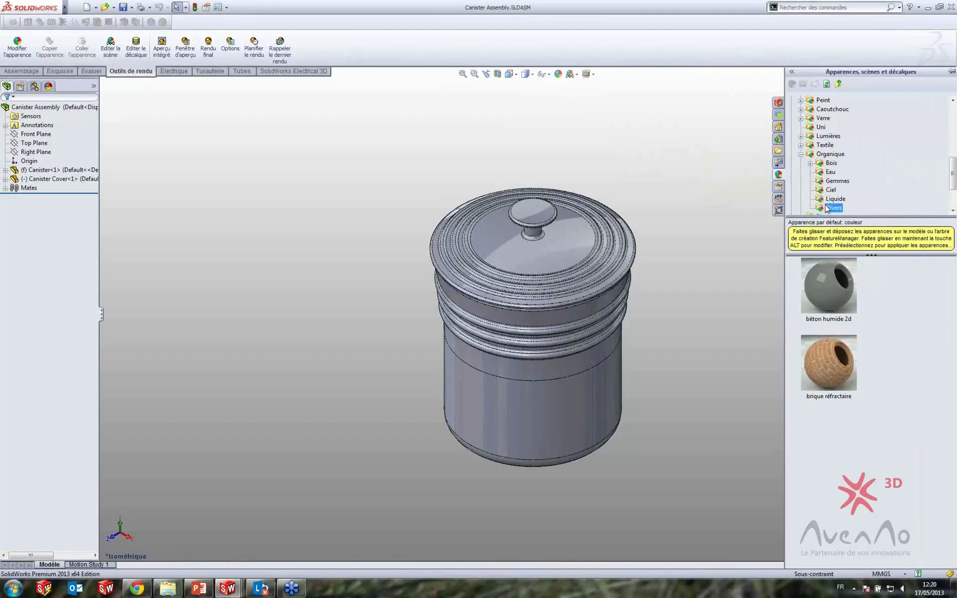
{"action": "left_click", "coordinate": [802, 155]}
{"action": "left_click", "coordinate": [801, 162]}
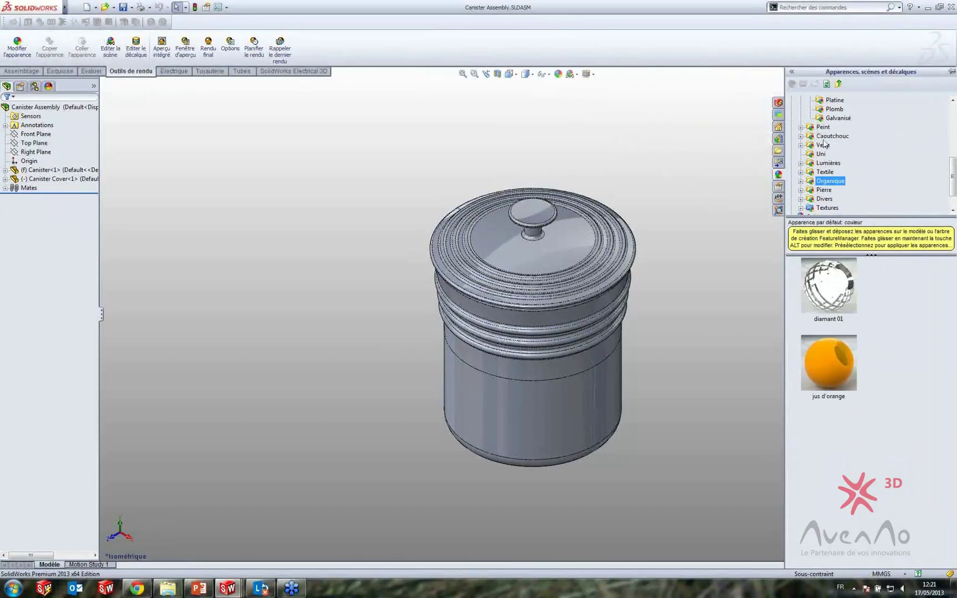
{"action": "left_click", "coordinate": [810, 208]}
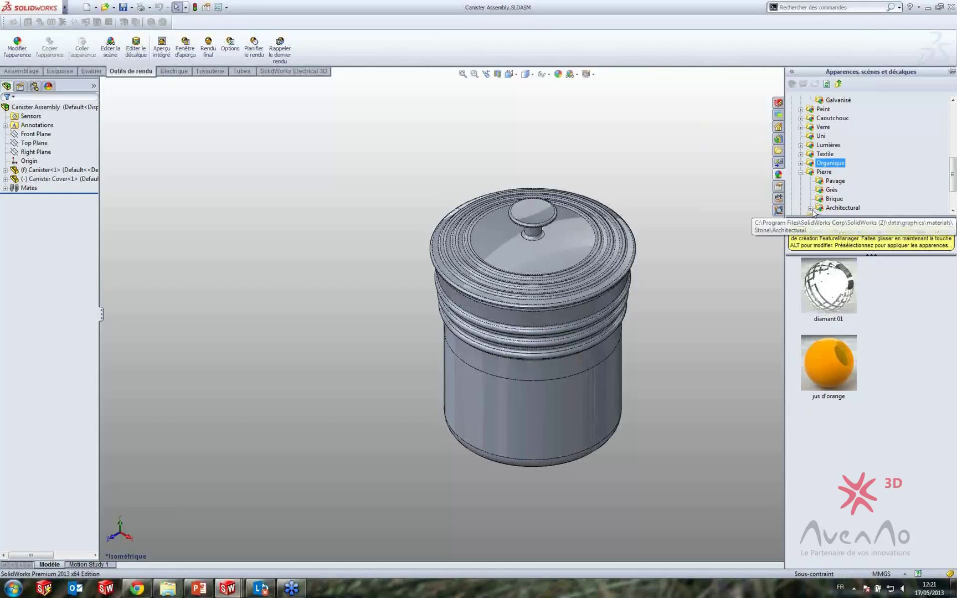
{"action": "left_click", "coordinate": [810, 136]}
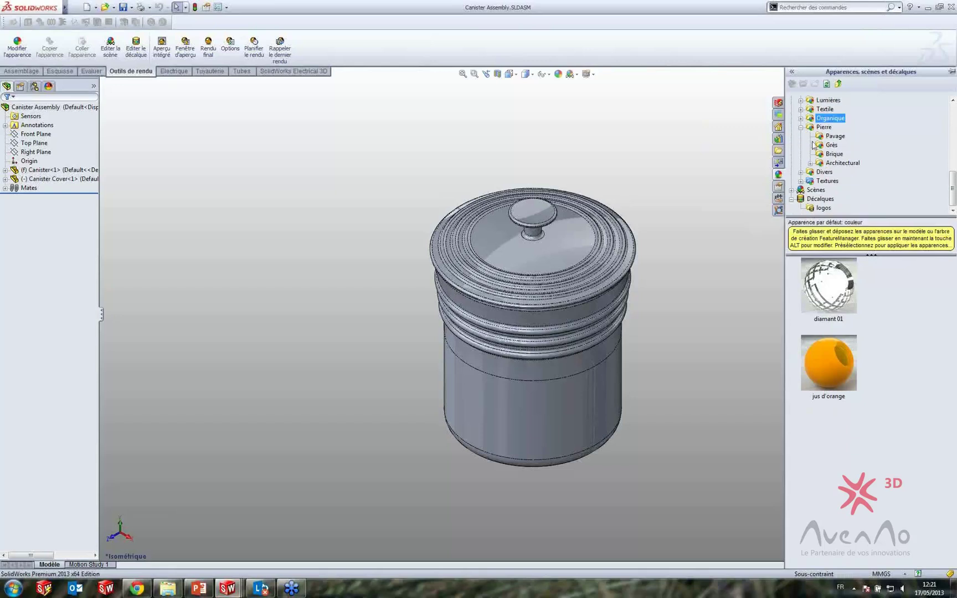
{"action": "left_click", "coordinate": [801, 163]}
{"action": "left_click", "coordinate": [818, 172]}
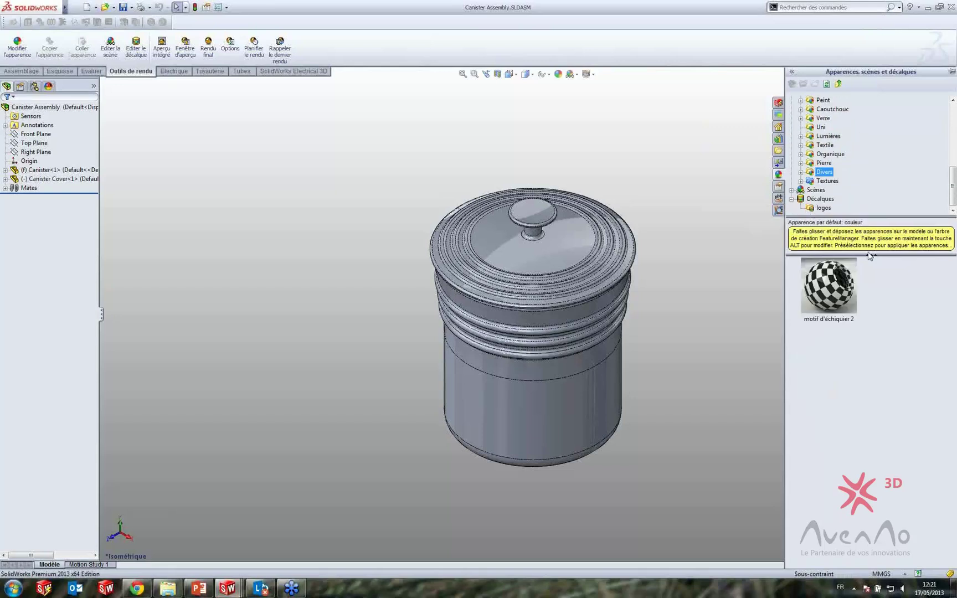
Step: Browse the Uni, Textile and Organique categories of the appearance library, including Organique's Divers subcategory, for a canister material
{"action": "scroll", "coordinate": [823, 164], "scroll_direction": "up", "scroll_amount": 1}
{"action": "left_click", "coordinate": [821, 154]}
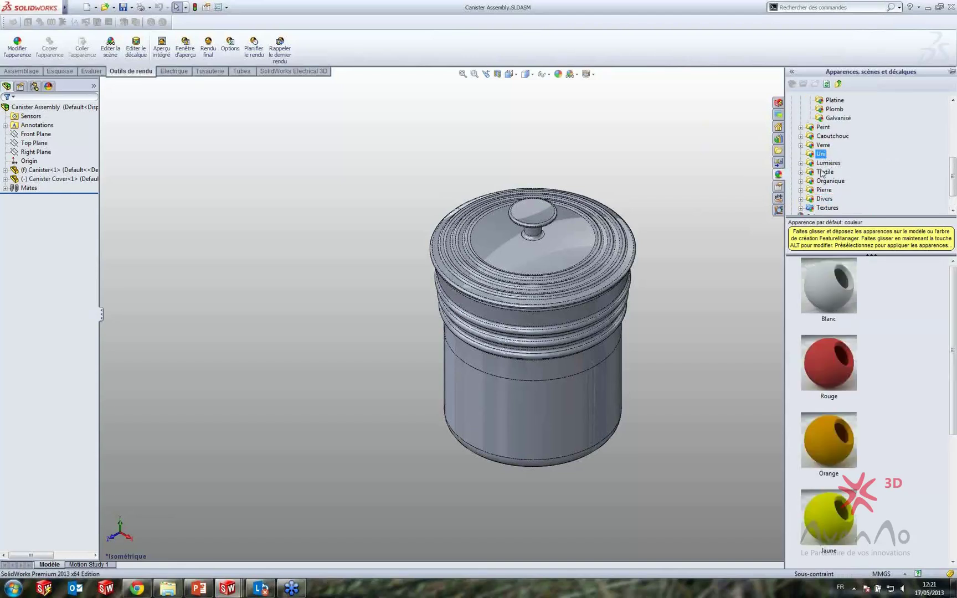
{"action": "left_click", "coordinate": [821, 174]}
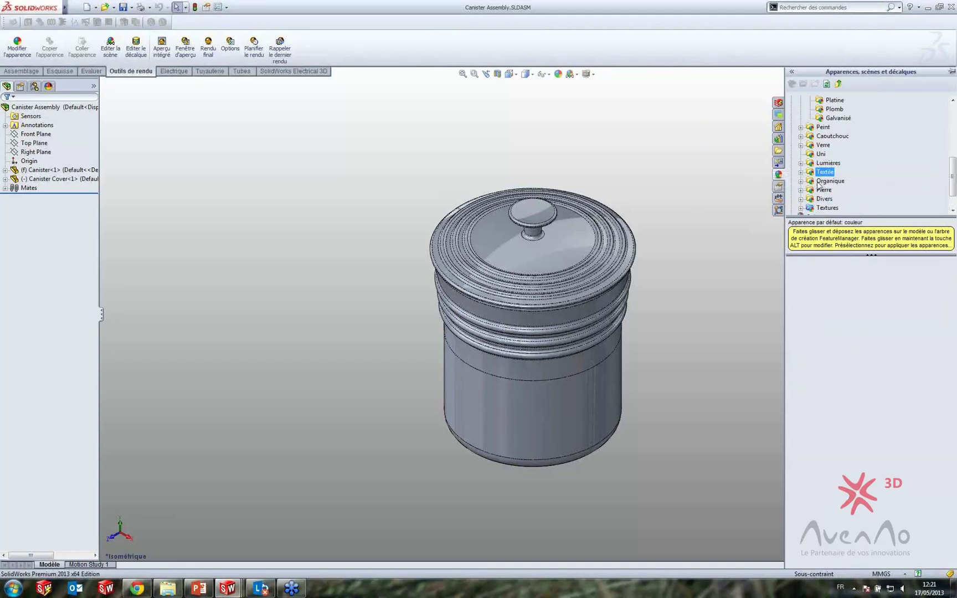
{"action": "left_click", "coordinate": [819, 183]}
{"action": "double_click", "coordinate": [809, 185]}
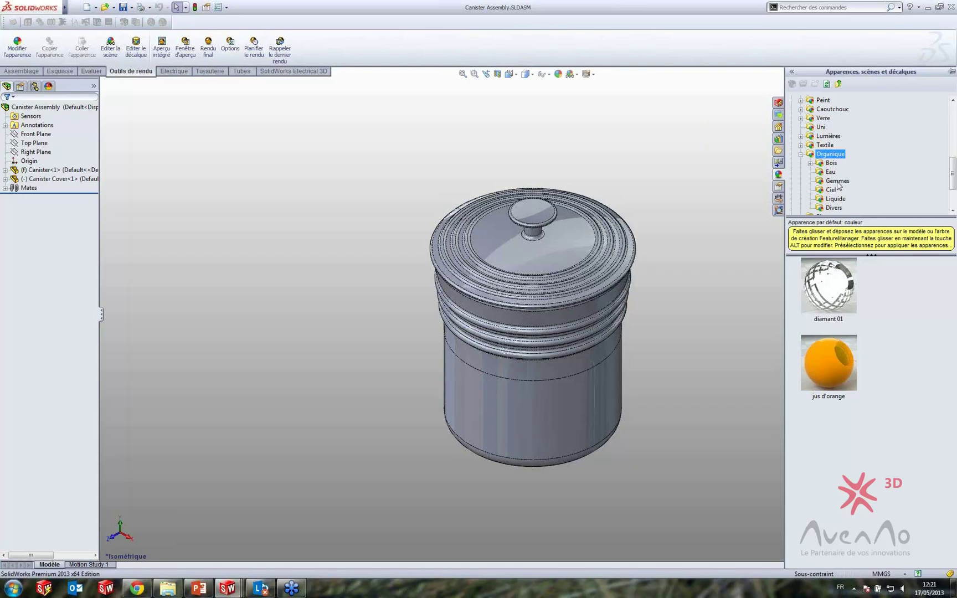
{"action": "left_click", "coordinate": [835, 209]}
{"action": "left_click_drag", "start_coordinate": [952, 333], "coordinate": [954, 423]}
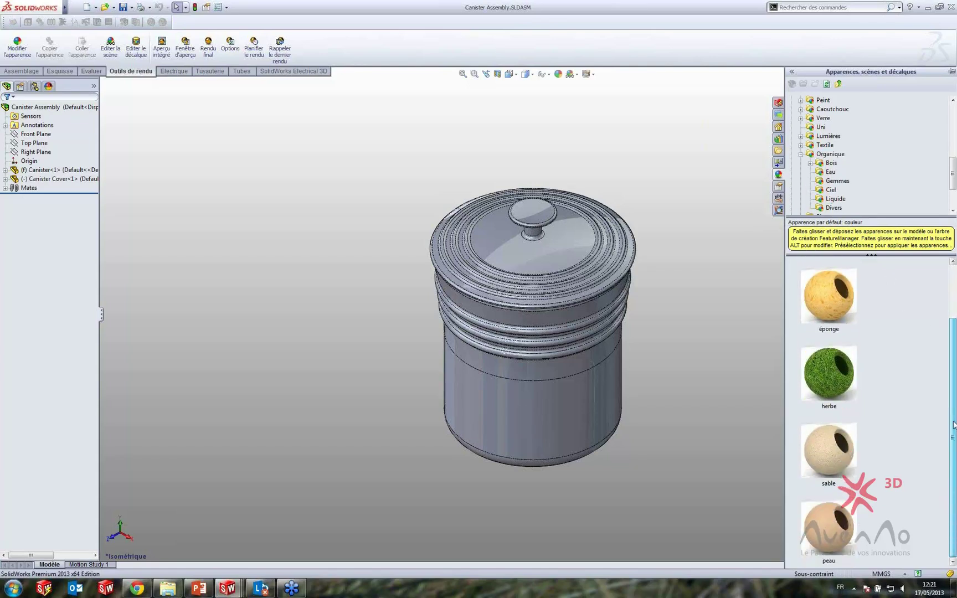
{"action": "double_click", "coordinate": [807, 156]}
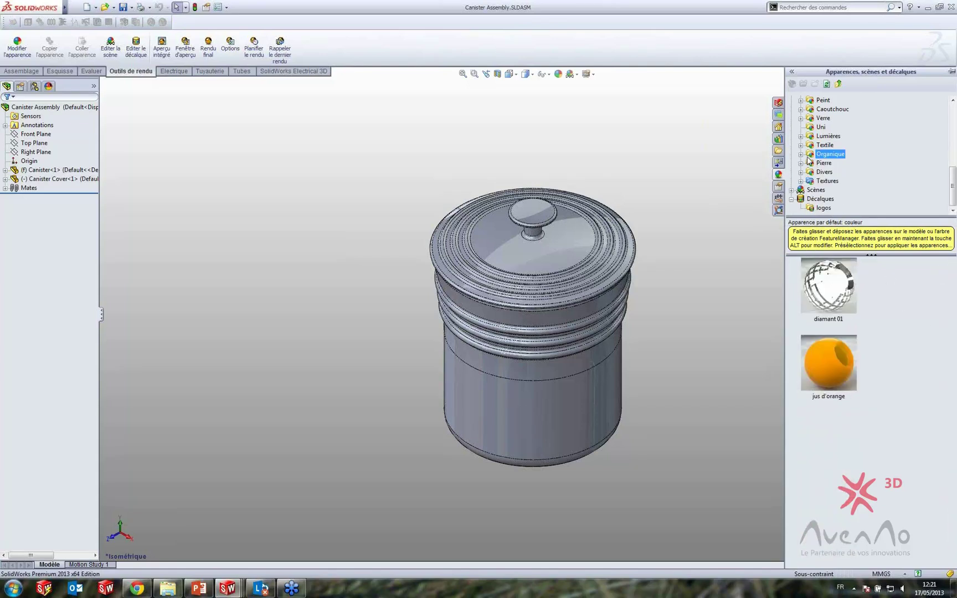
{"action": "scroll", "coordinate": [807, 150], "scroll_direction": "up", "scroll_amount": 3}
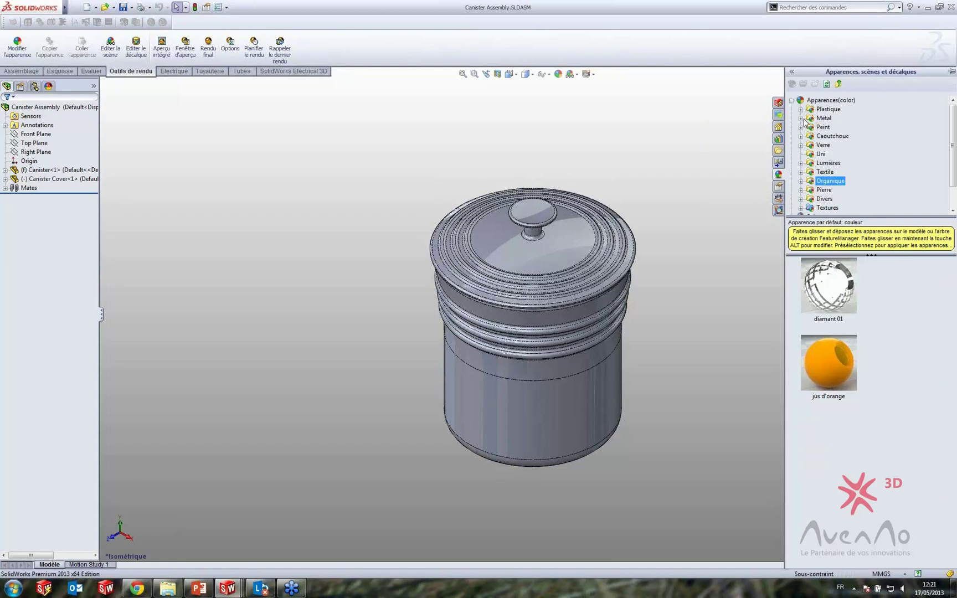
Step: Apply the acier poli appearance from the Métal > Acier category to the canister cover part
{"action": "left_click", "coordinate": [800, 118]}
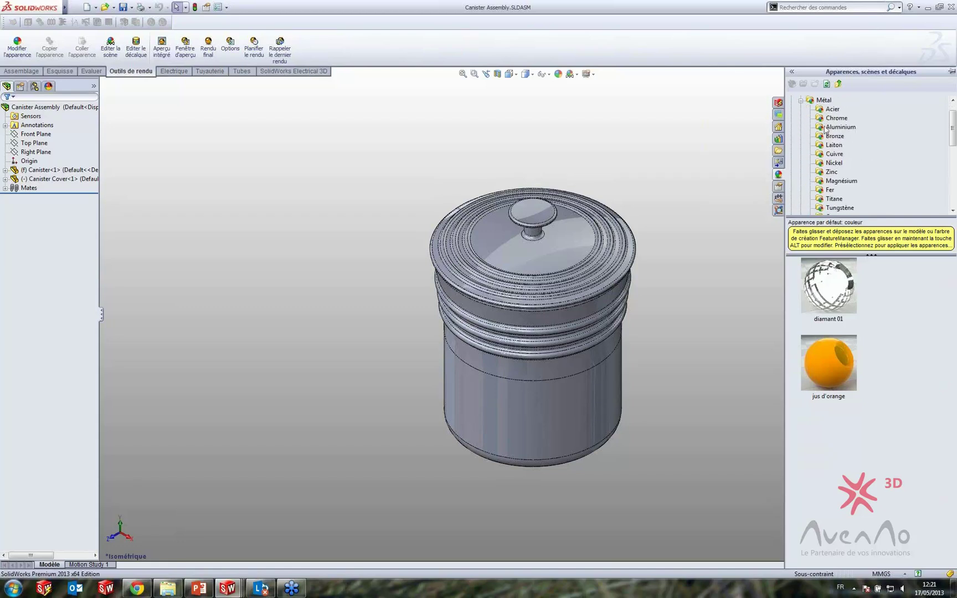
{"action": "left_click", "coordinate": [830, 110]}
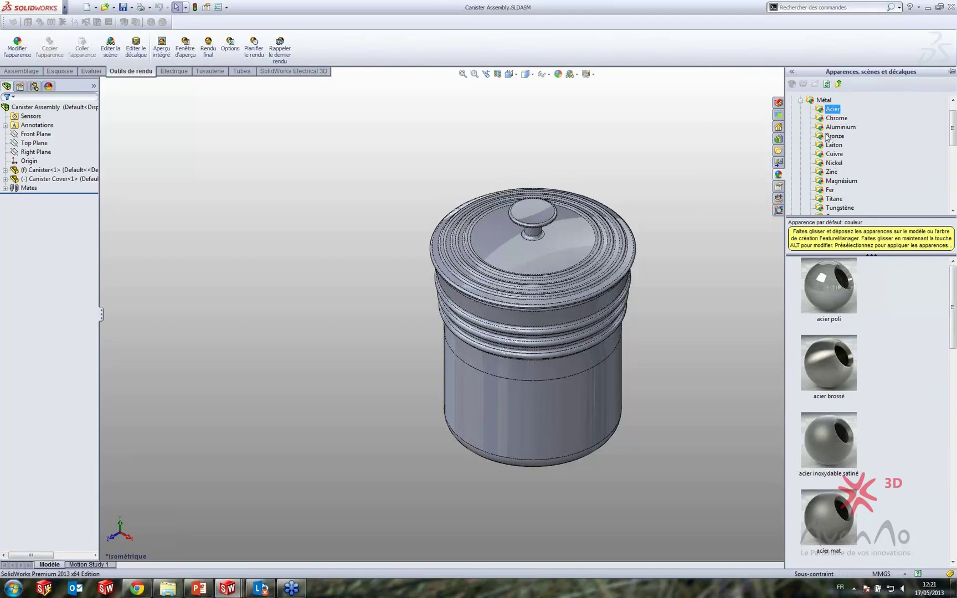
{"action": "left_click_drag", "start_coordinate": [837, 298], "coordinate": [571, 294]}
{"action": "left_click", "coordinate": [560, 287]}
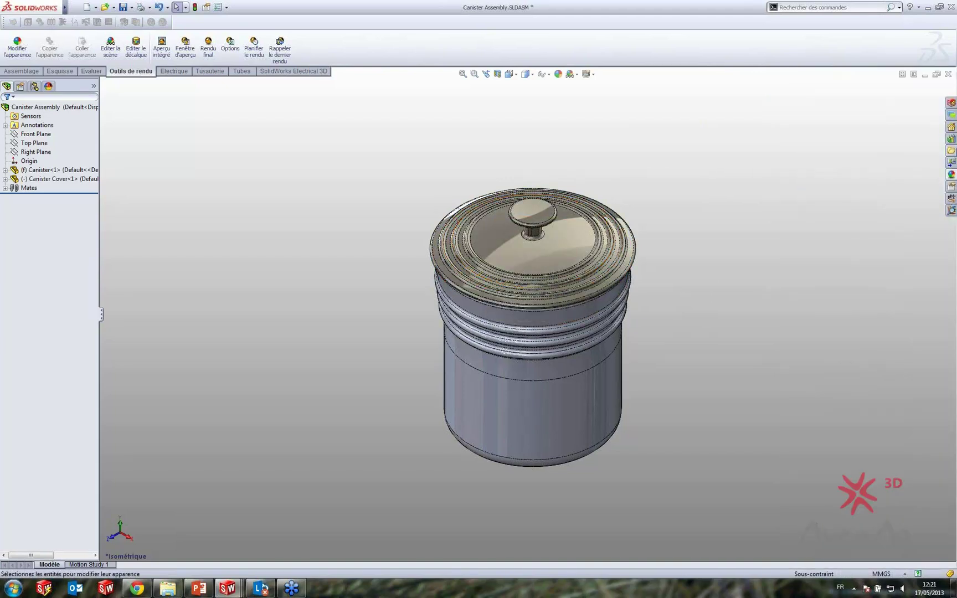
Step: Apply the same acier poli appearance to the Canister part and inspect the model up close
{"action": "left_click", "coordinate": [951, 176]}
{"action": "left_click_drag", "start_coordinate": [828, 294], "coordinate": [529, 424]}
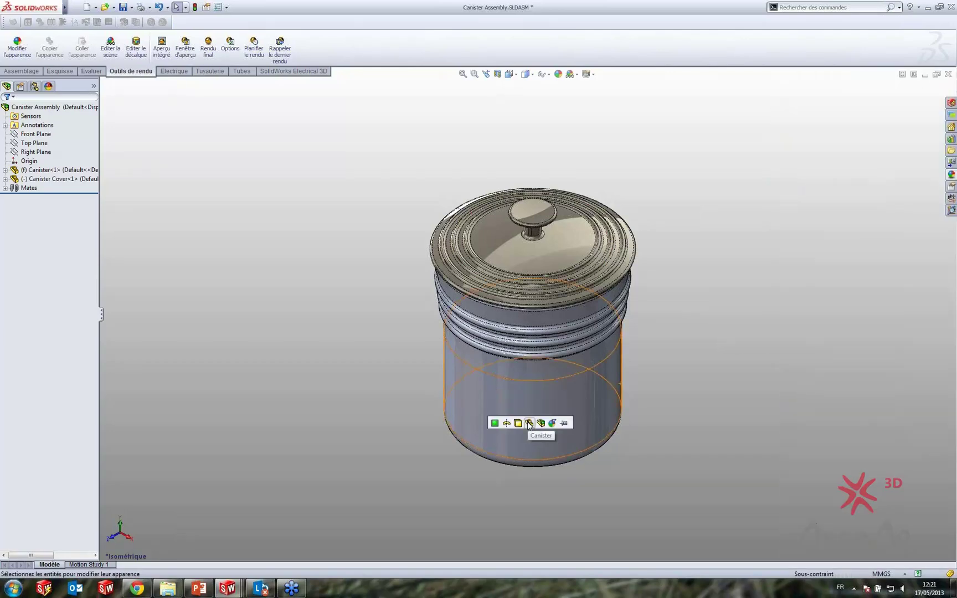
{"action": "left_click", "coordinate": [529, 424]}
{"action": "middle_click_drag", "start_coordinate": [612, 320], "coordinate": [538, 309]}
{"action": "scroll", "coordinate": [589, 318], "scroll_direction": "down", "scroll_amount": 3}
{"action": "middle_click", "coordinate": [562, 310]}
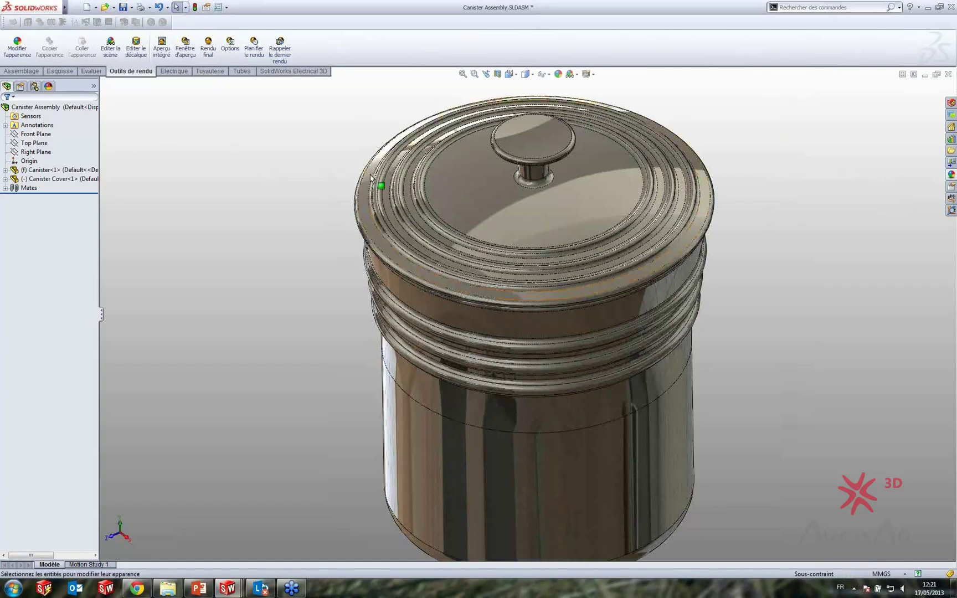
Step: Add a decal using Orange Decal.jpg from the Canister folder inside Fichiers, selecting the whole model from the top view as its target
{"action": "left_click", "coordinate": [48, 85]}
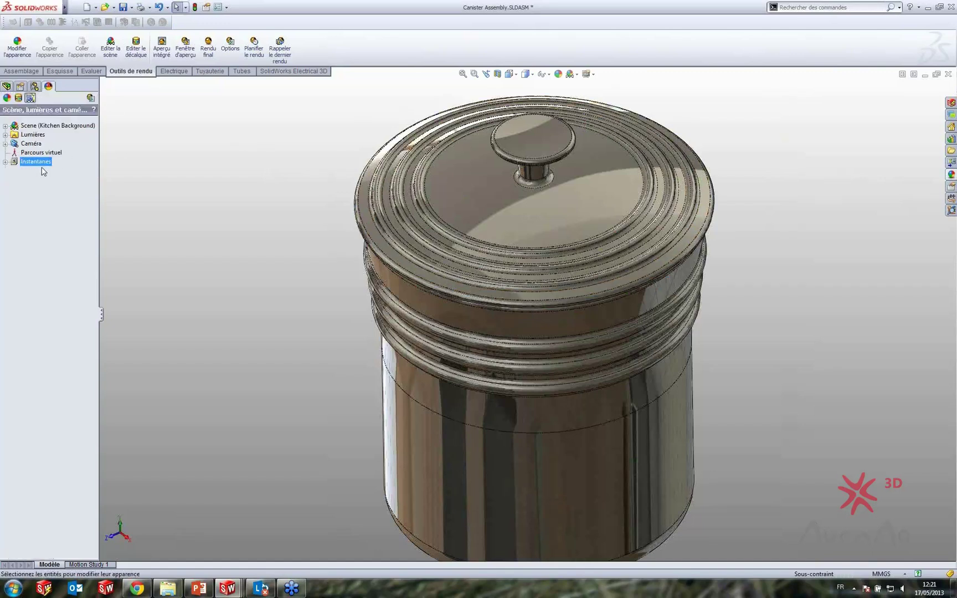
{"action": "left_click", "coordinate": [18, 97]}
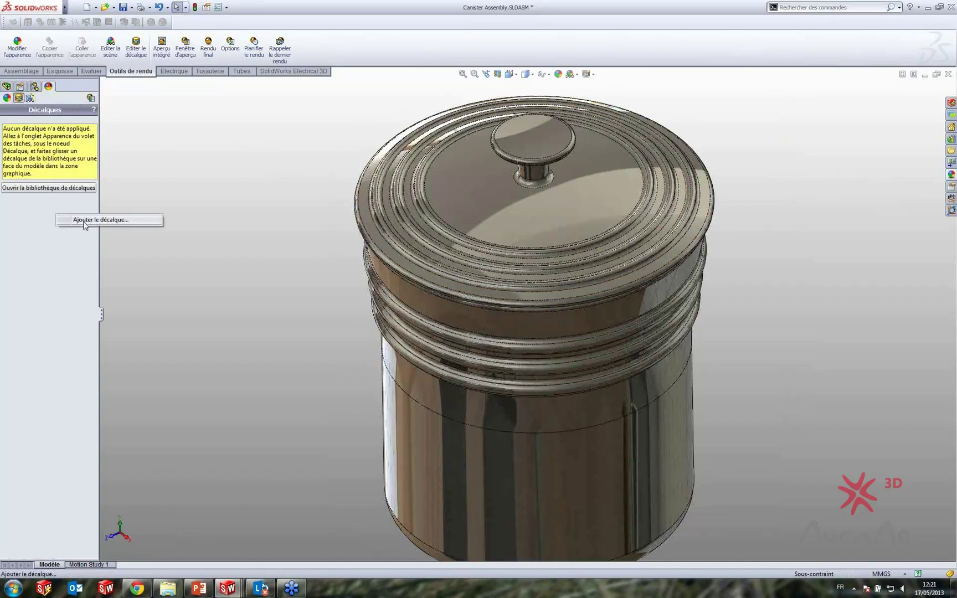
{"action": "left_click", "coordinate": [56, 188]}
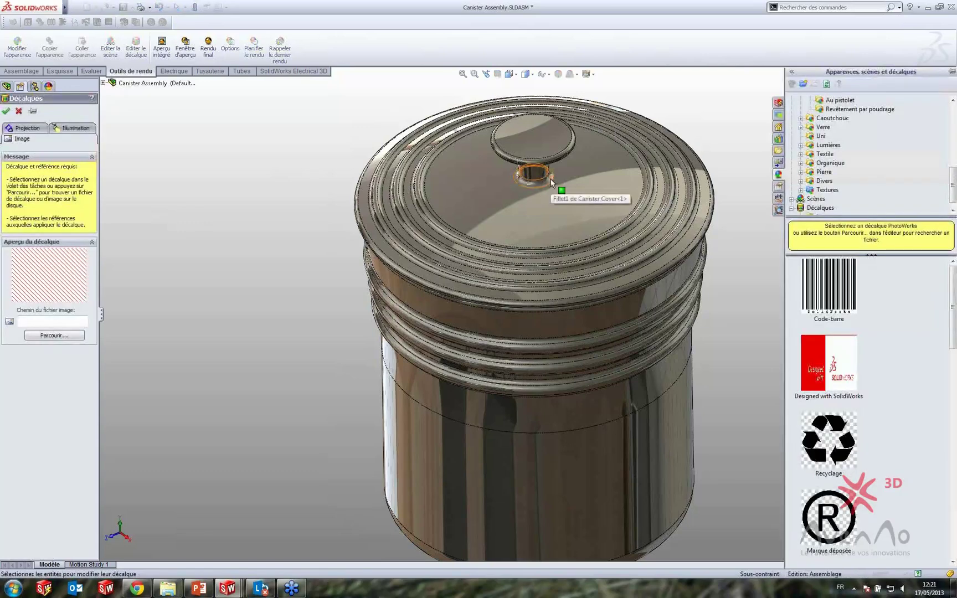
{"action": "key", "text": "ctrl+5"}
{"action": "left_click", "coordinate": [68, 338]}
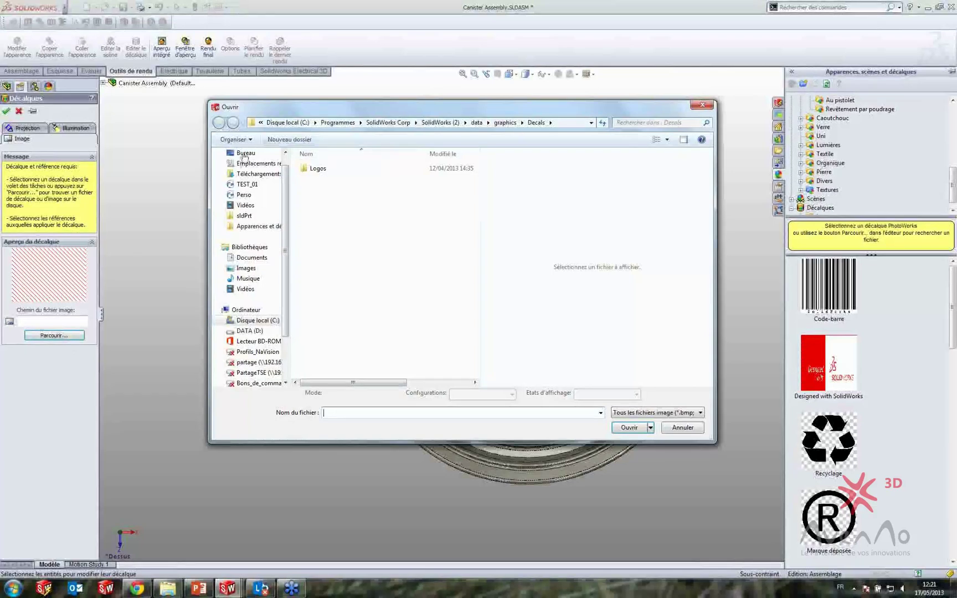
{"action": "left_click", "coordinate": [259, 226]}
{"action": "double_click", "coordinate": [316, 169]}
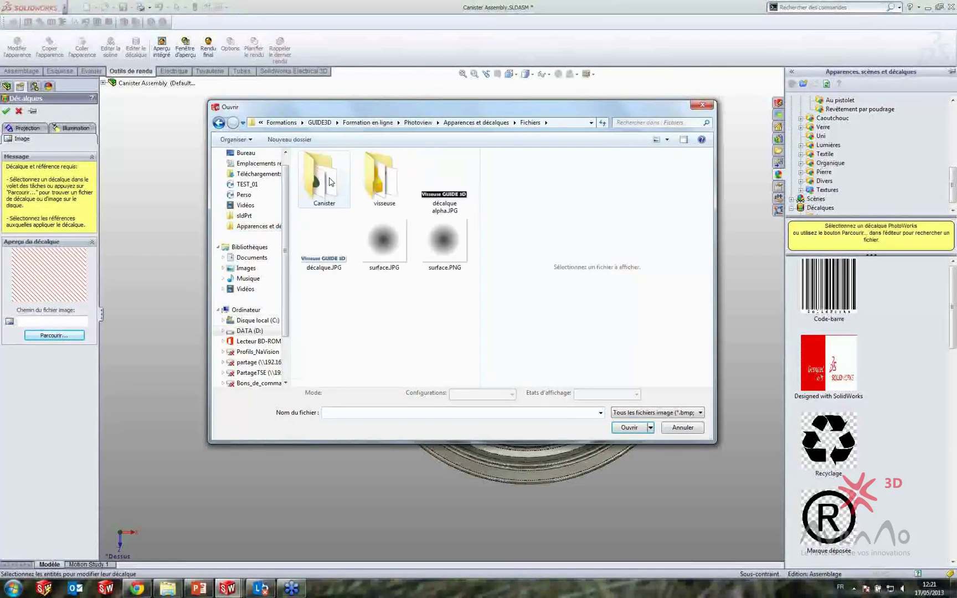
{"action": "double_click", "coordinate": [331, 182]}
{"action": "left_click", "coordinate": [388, 190]}
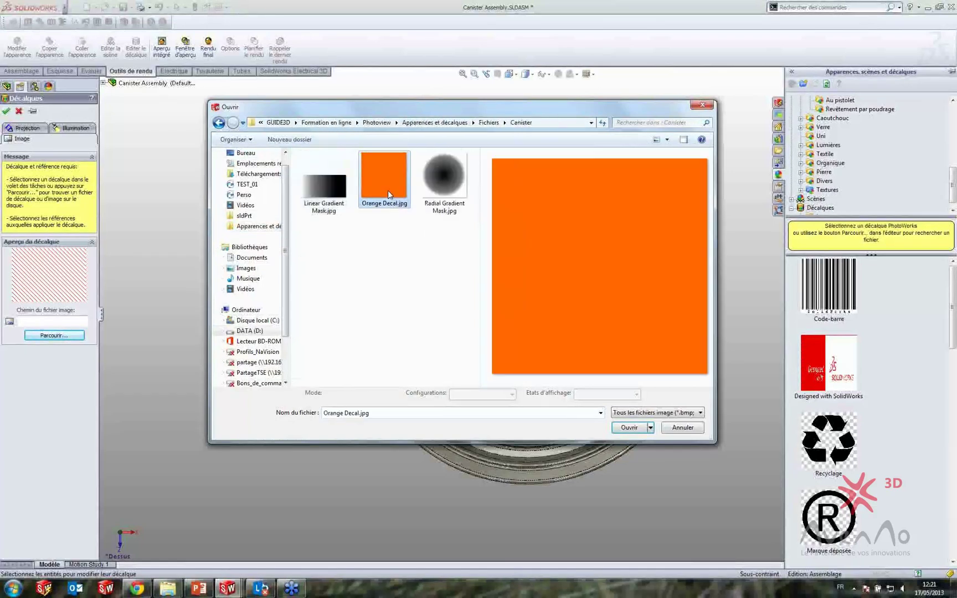
{"action": "left_click", "coordinate": [625, 428]}
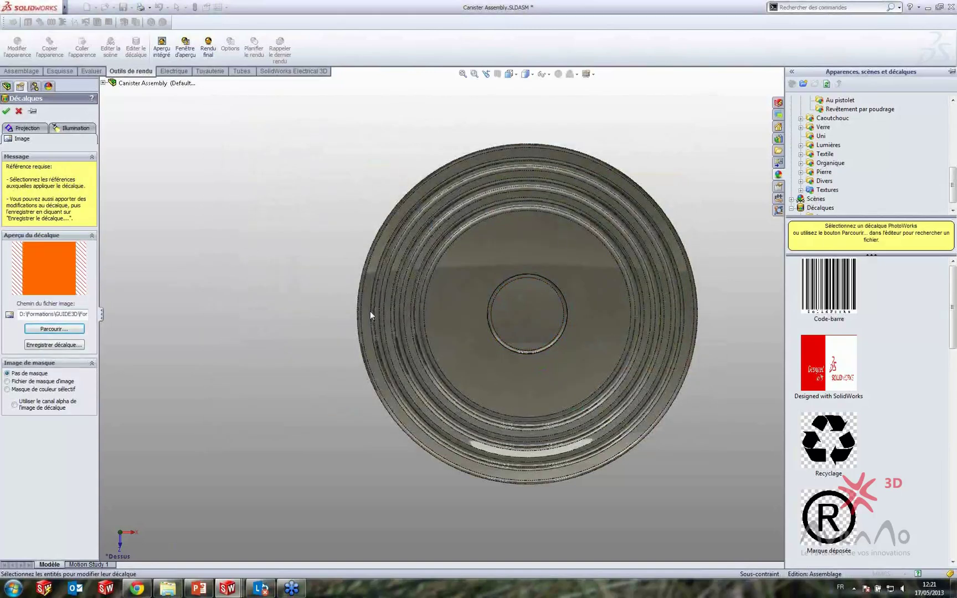
{"action": "left_click_drag", "start_coordinate": [725, 125], "coordinate": [315, 534]}
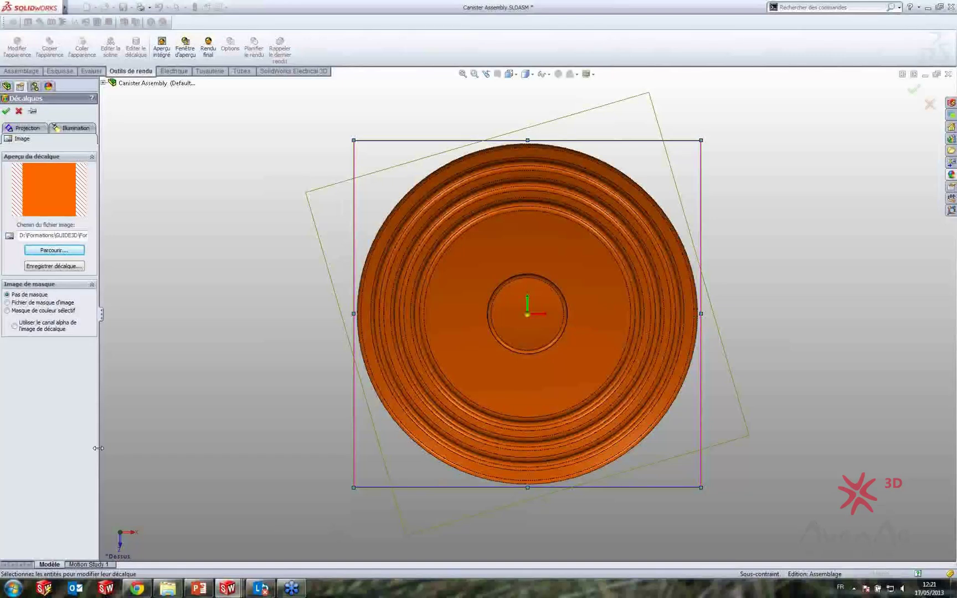
Step: Mask the orange decal with the image file Radial Gradient Mask.jpg from the Canister folder and accept the decal
{"action": "left_click", "coordinate": [16, 305]}
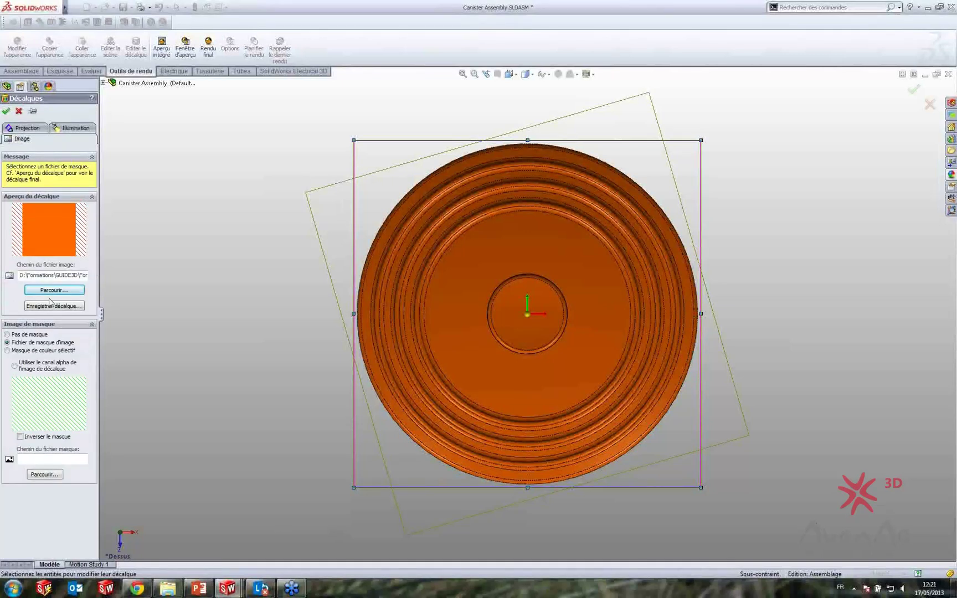
{"action": "left_click", "coordinate": [46, 474]}
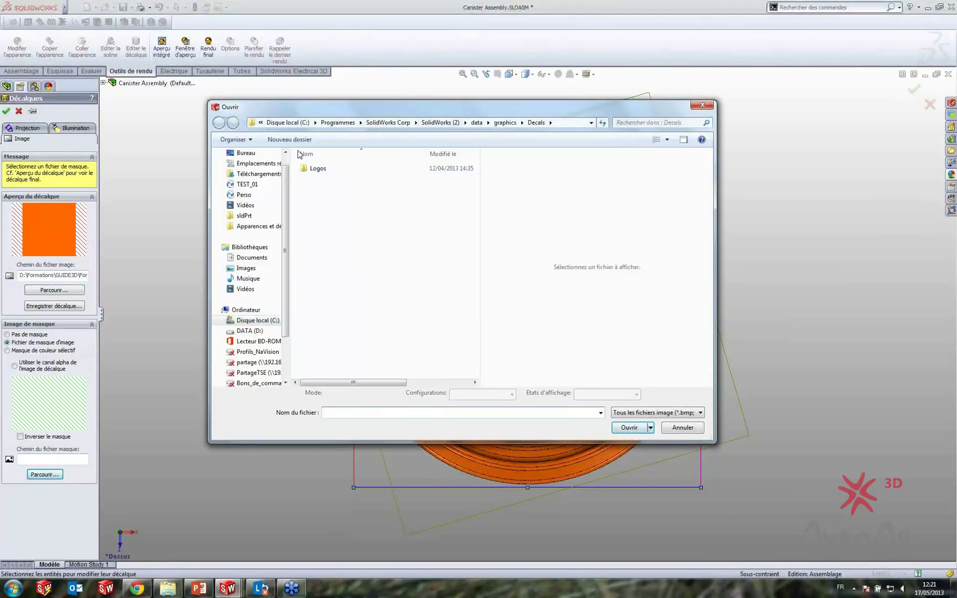
{"action": "left_click", "coordinate": [258, 226]}
{"action": "double_click", "coordinate": [366, 169]}
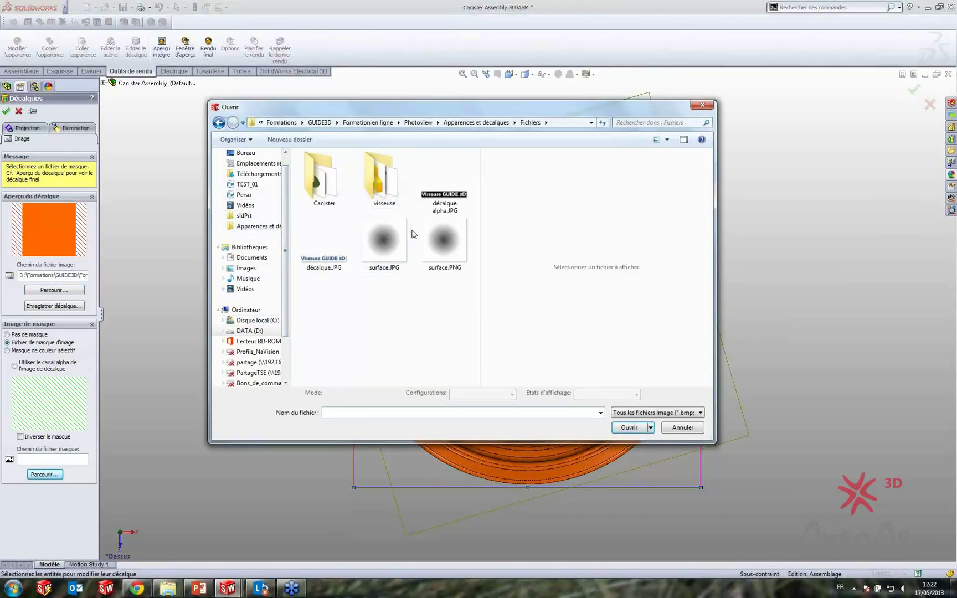
{"action": "double_click", "coordinate": [324, 178]}
{"action": "left_click", "coordinate": [444, 178]}
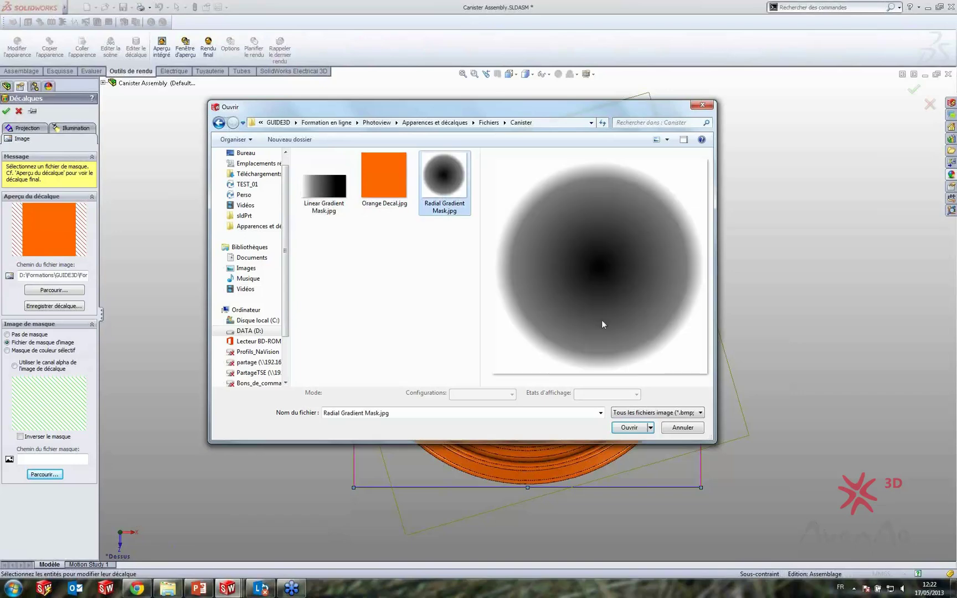
{"action": "left_click", "coordinate": [633, 432]}
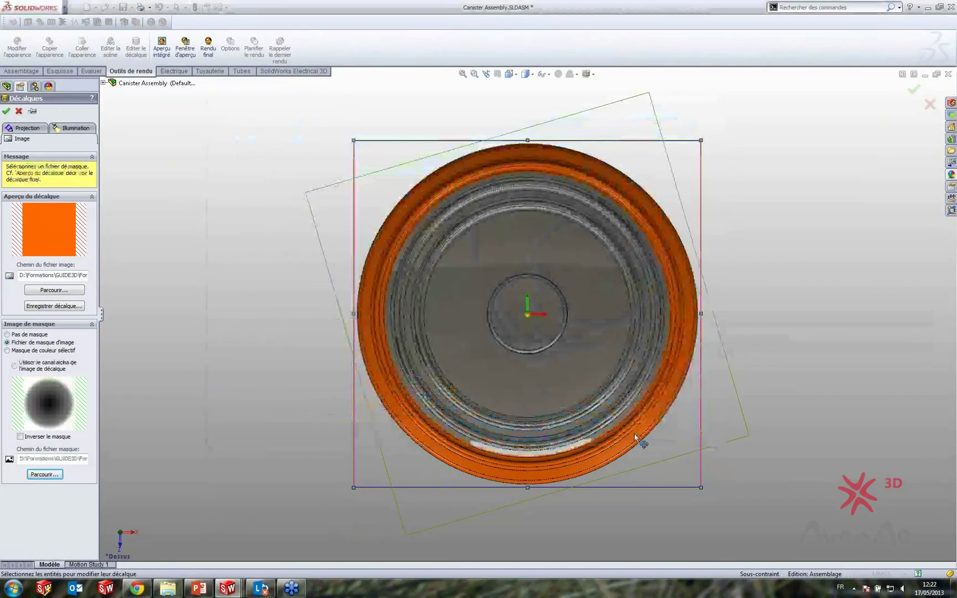
{"action": "middle_click_drag", "start_coordinate": [574, 346], "coordinate": [548, 199]}
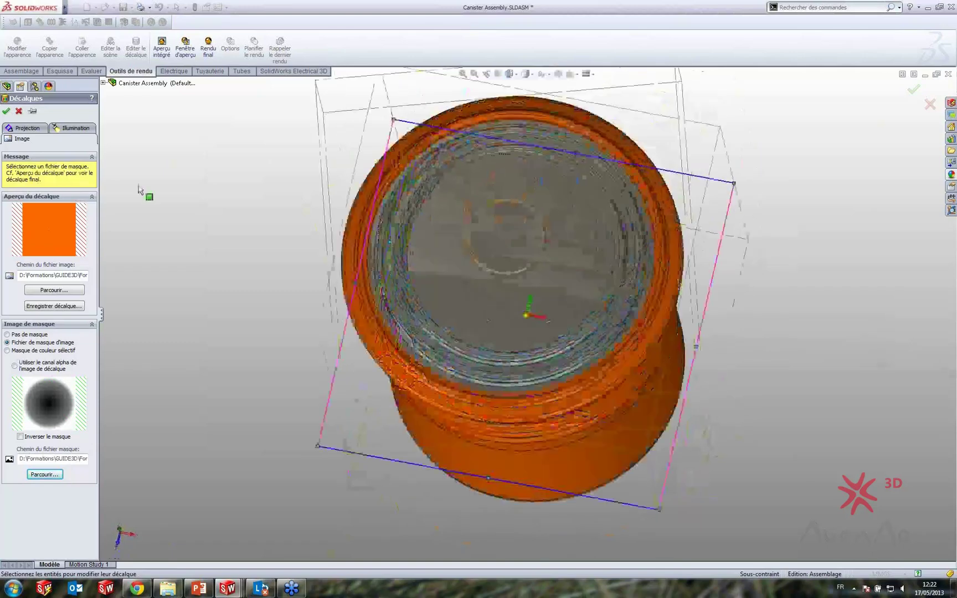
{"action": "left_click", "coordinate": [7, 111]}
Step: Open the PhotoView 360 preview window and examine the rendered orange gradient on the lid from a closer, tilted view
{"action": "left_click", "coordinate": [185, 48]}
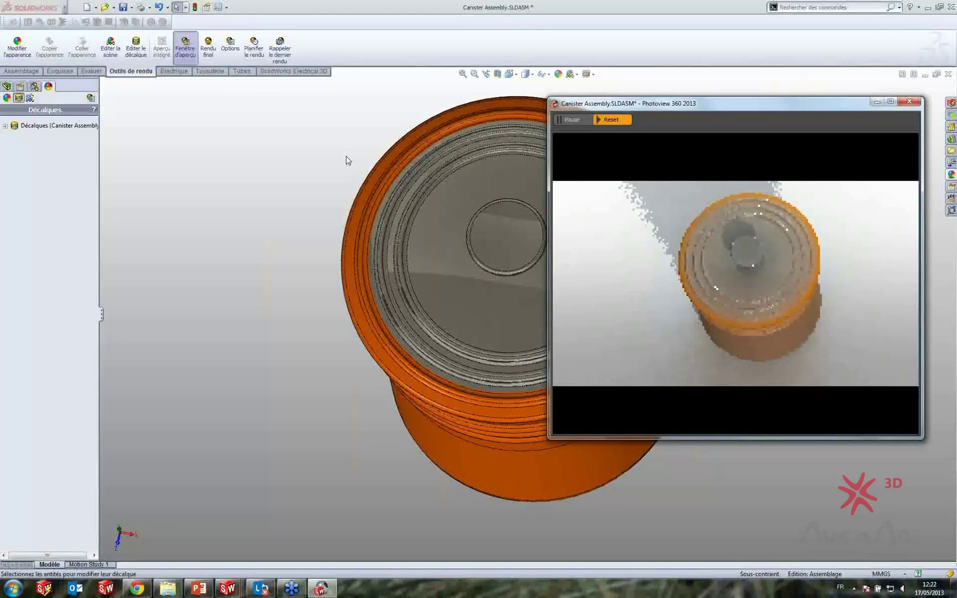
{"action": "middle_click_drag", "start_coordinate": [347, 161], "coordinate": [437, 280]}
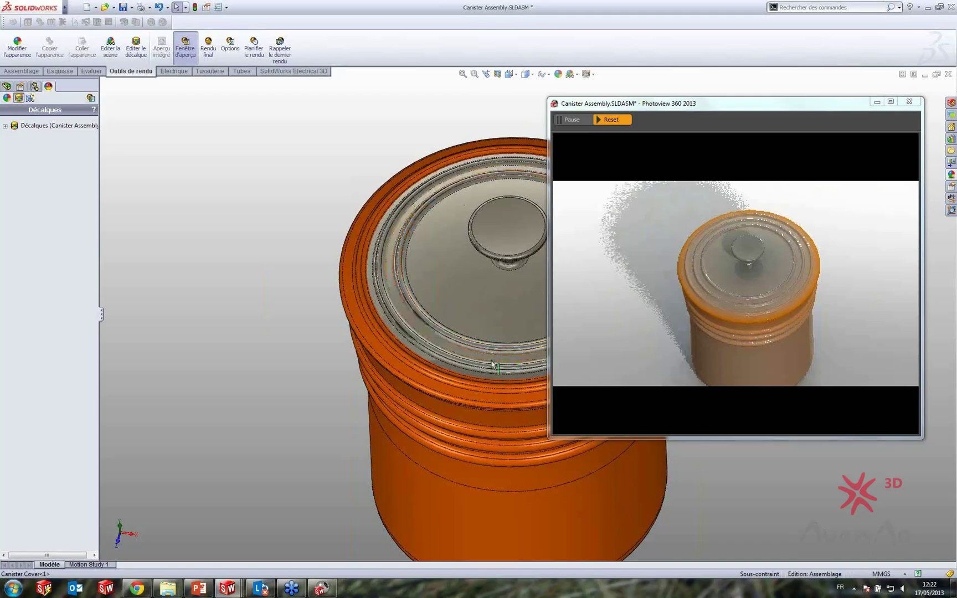
{"action": "scroll", "coordinate": [487, 367], "scroll_direction": "down", "scroll_amount": 5}
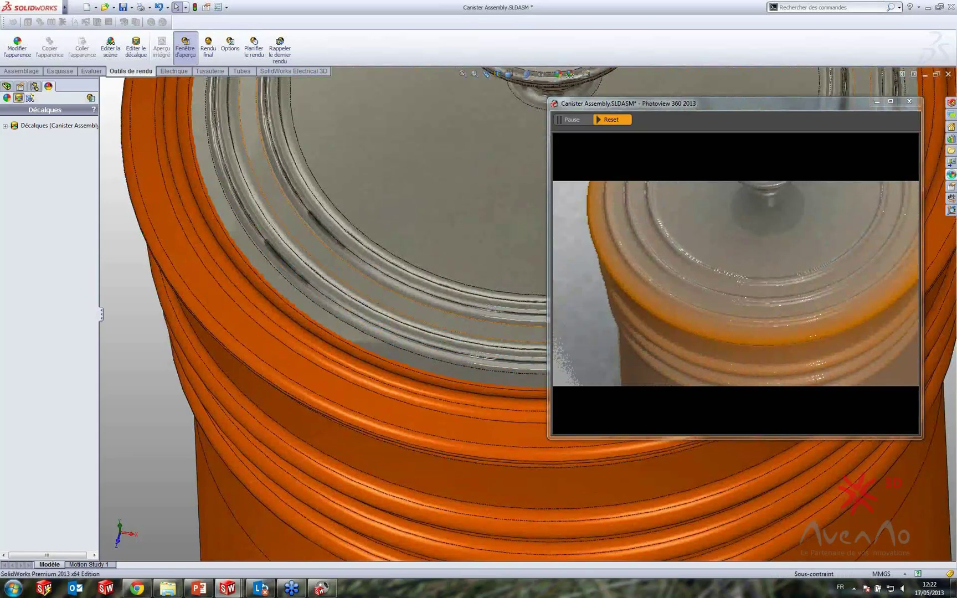
Step: Apply the first appearance of the Métal > Bronze category to the canister cover, check it in the render preview, and close the preview
{"action": "left_click", "coordinate": [951, 176]}
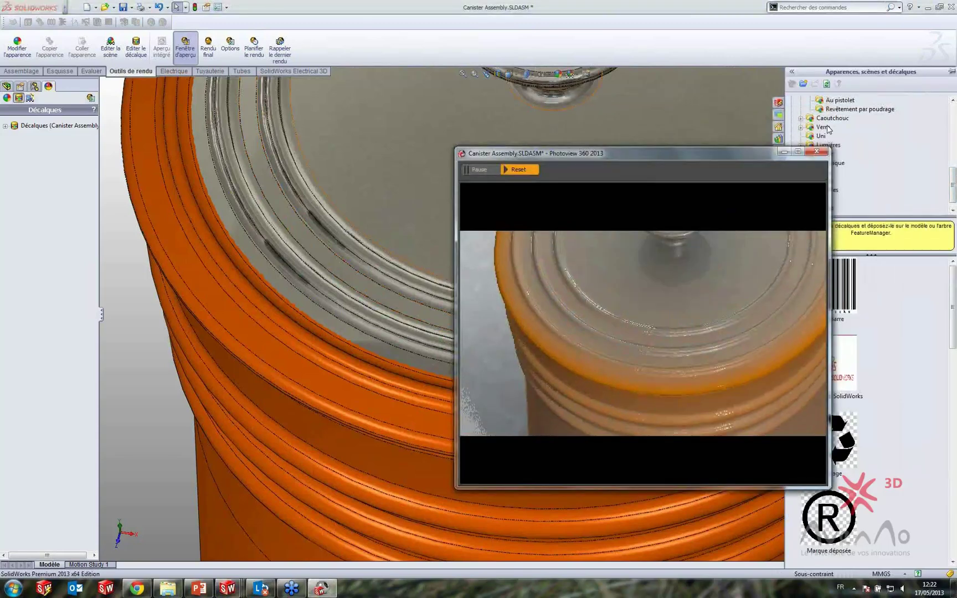
{"action": "left_click", "coordinate": [840, 100]}
{"action": "left_click_drag", "start_coordinate": [730, 159], "coordinate": [685, 163]}
{"action": "left_click", "coordinate": [831, 118]}
{"action": "left_click", "coordinate": [819, 153]}
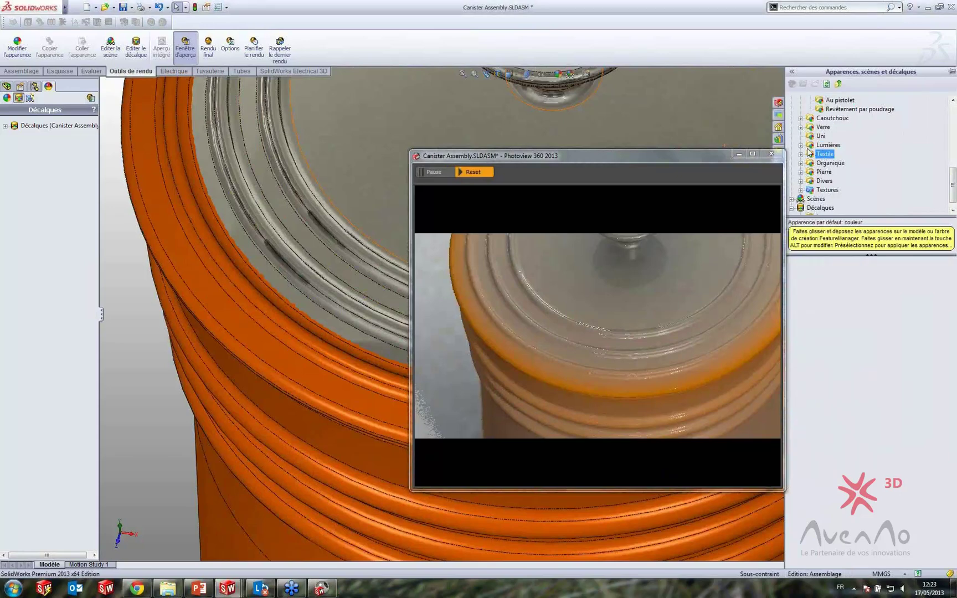
{"action": "scroll", "coordinate": [825, 165], "scroll_direction": "up", "scroll_amount": 5}
{"action": "left_click", "coordinate": [834, 154]}
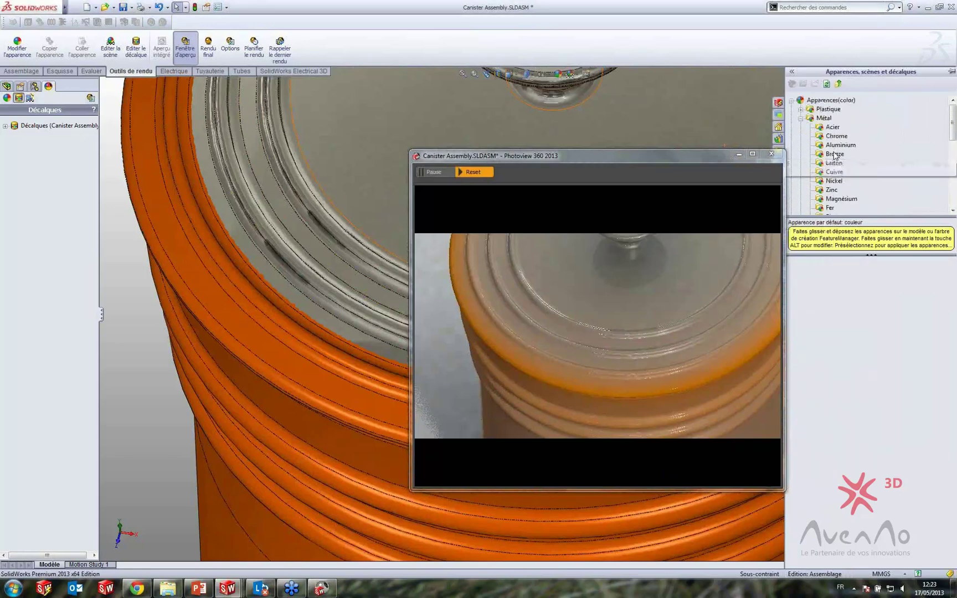
{"action": "left_click_drag", "start_coordinate": [825, 301], "coordinate": [366, 288]}
{"action": "left_click", "coordinate": [369, 291]}
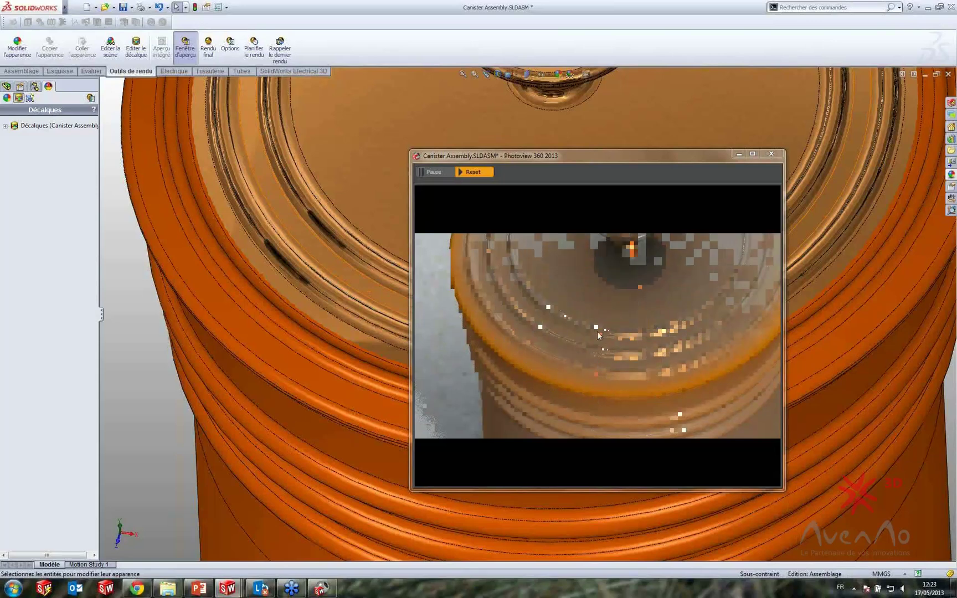
{"action": "left_click", "coordinate": [771, 154]}
{"action": "right_click", "coordinate": [24, 128]}
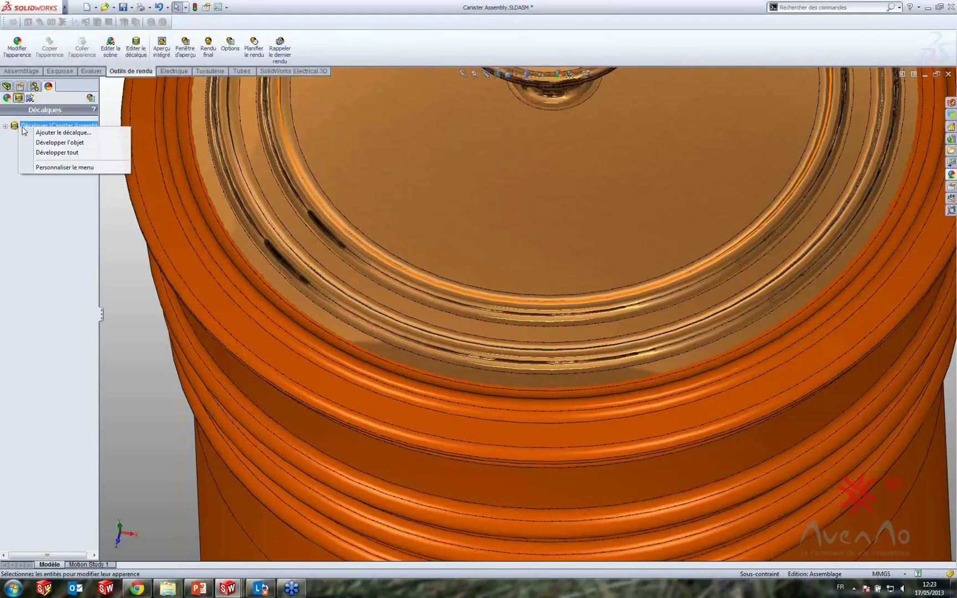
{"action": "left_click", "coordinate": [62, 133]}
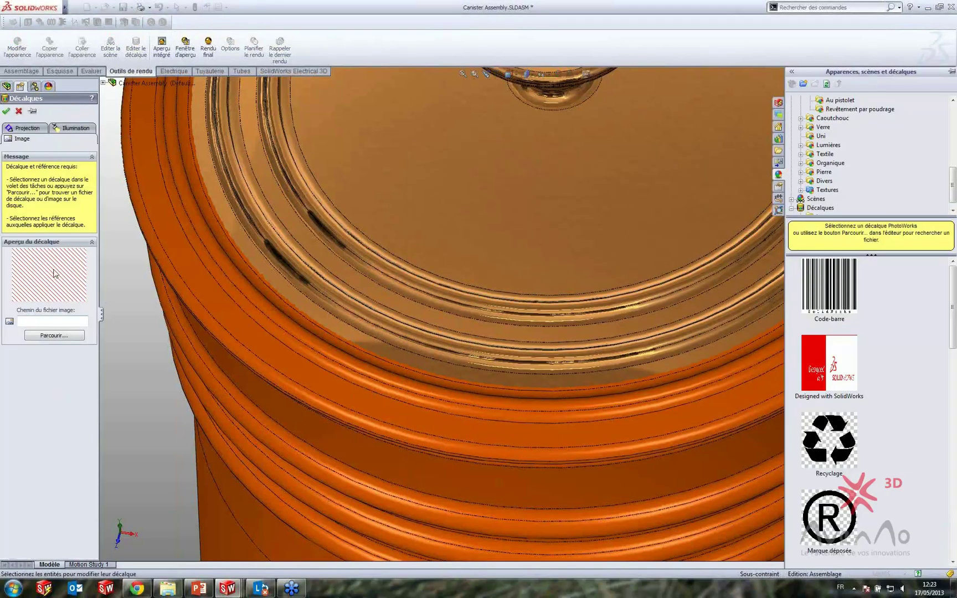
{"action": "left_click", "coordinate": [18, 111]}
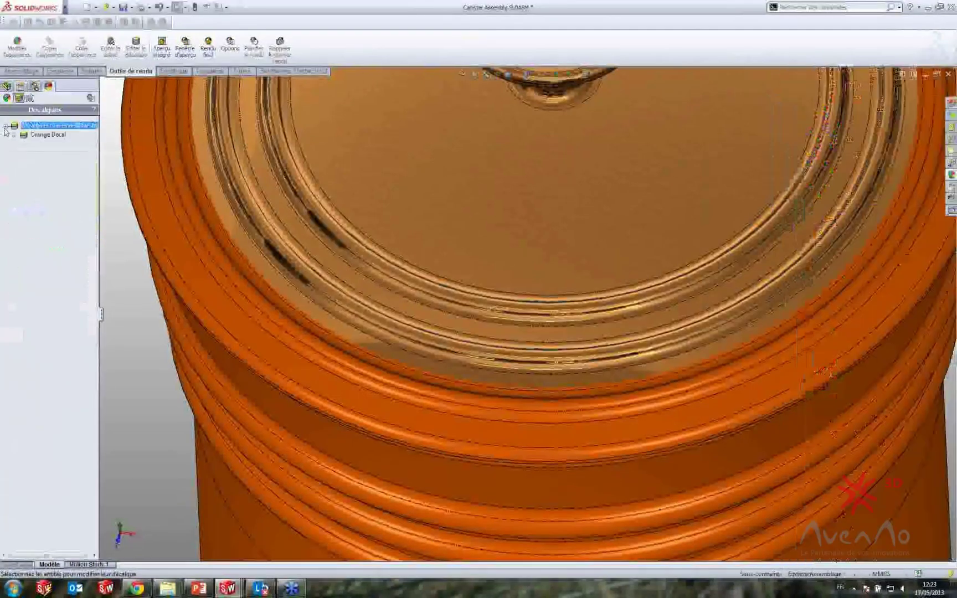
Step: Open the Orange Decal for editing, examine its image, mask and projection frame around the whole canister, and cancel without changes
{"action": "right_click", "coordinate": [34, 134]}
{"action": "left_click", "coordinate": [56, 152]}
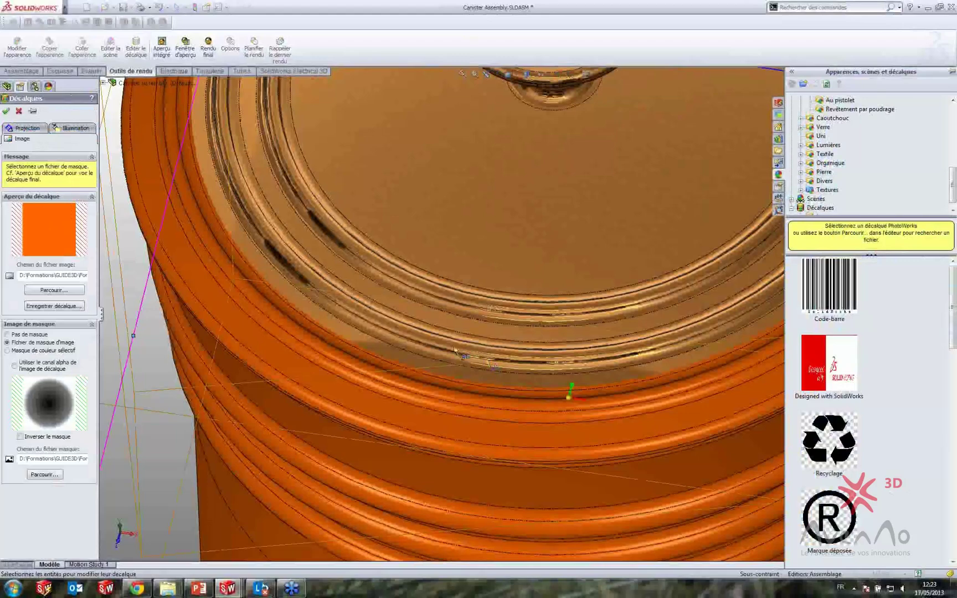
{"action": "scroll", "coordinate": [454, 350], "scroll_direction": "up", "scroll_amount": 5}
{"action": "left_click", "coordinate": [215, 183]}
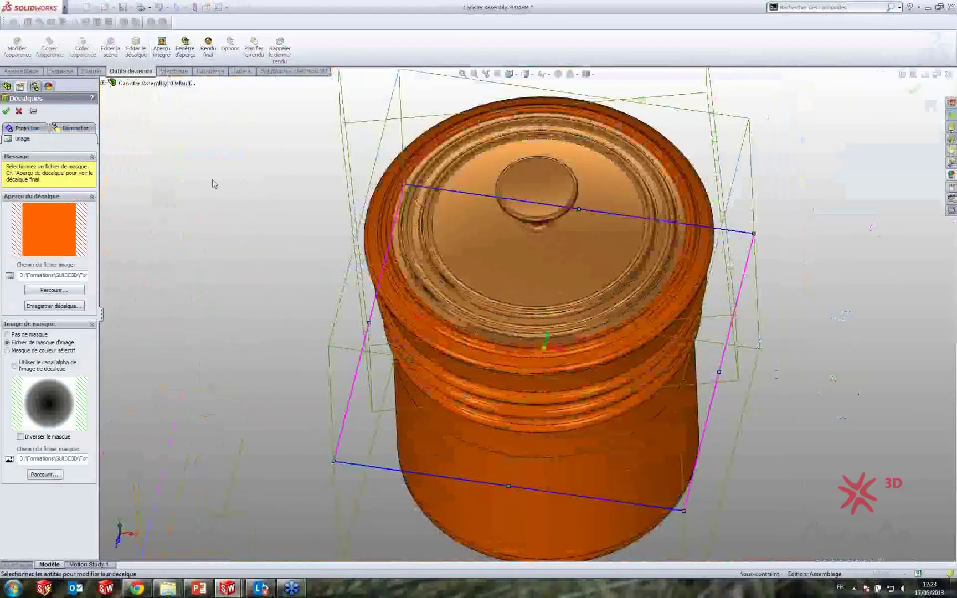
{"action": "left_click", "coordinate": [19, 112]}
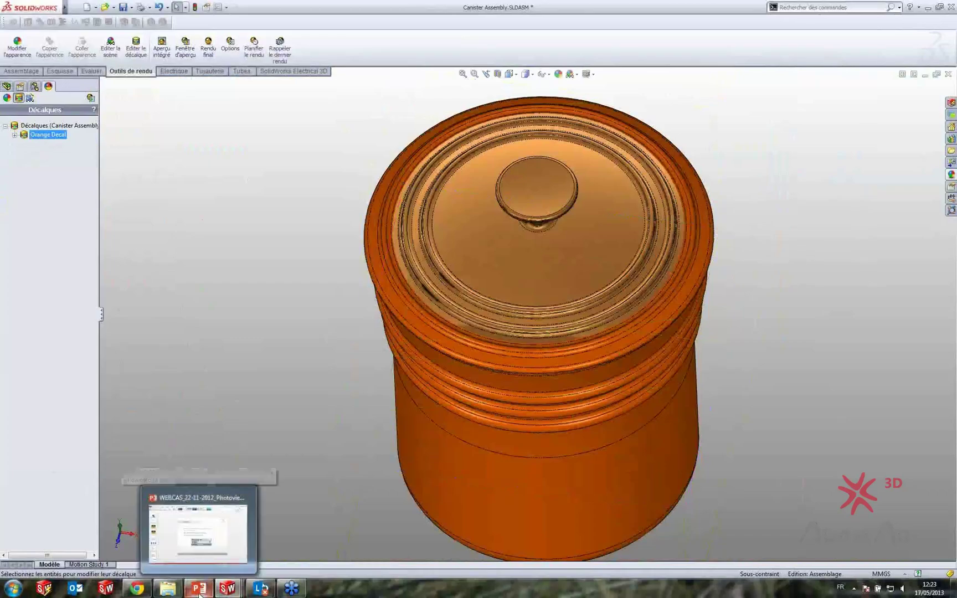
Step: Switch to the PowerPoint presentation, run the slide show from the Décalques slide to the closing questions slide, and exit the show
{"action": "left_click", "coordinate": [199, 529]}
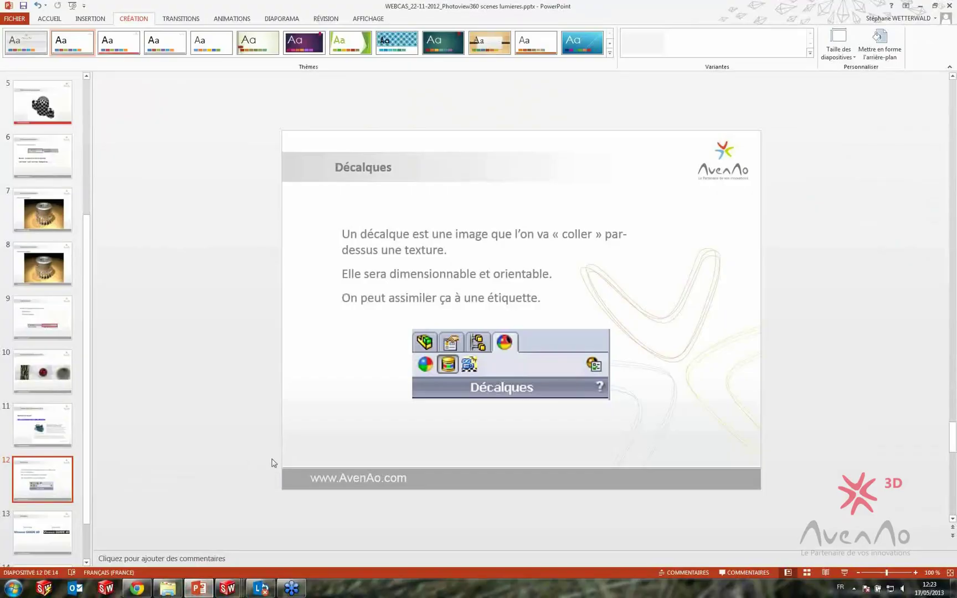
{"action": "key", "text": "shift+F5"}
{"action": "key", "text": "Right"}
{"action": "key", "text": "Right"}
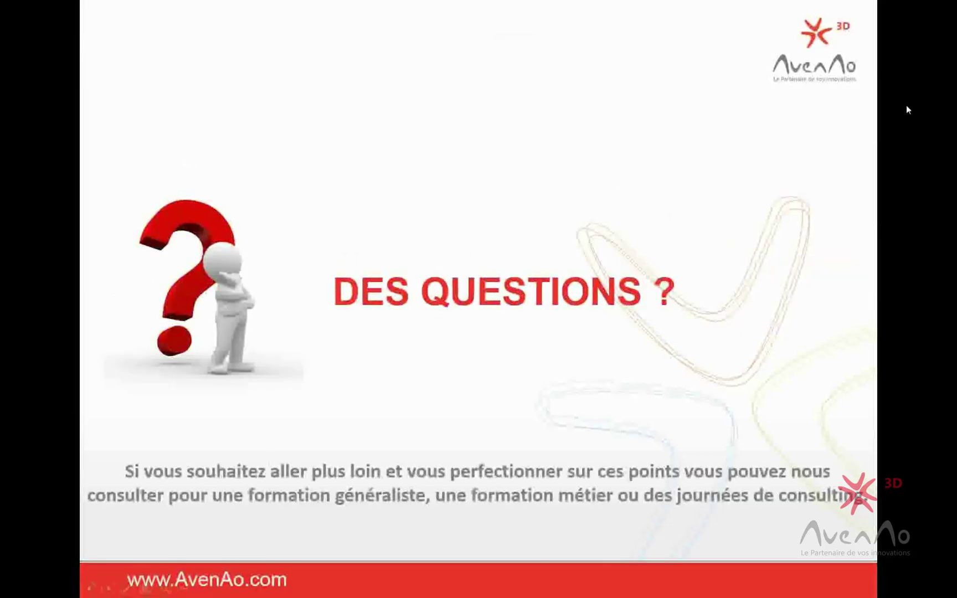
{"action": "key", "text": "Escape"}
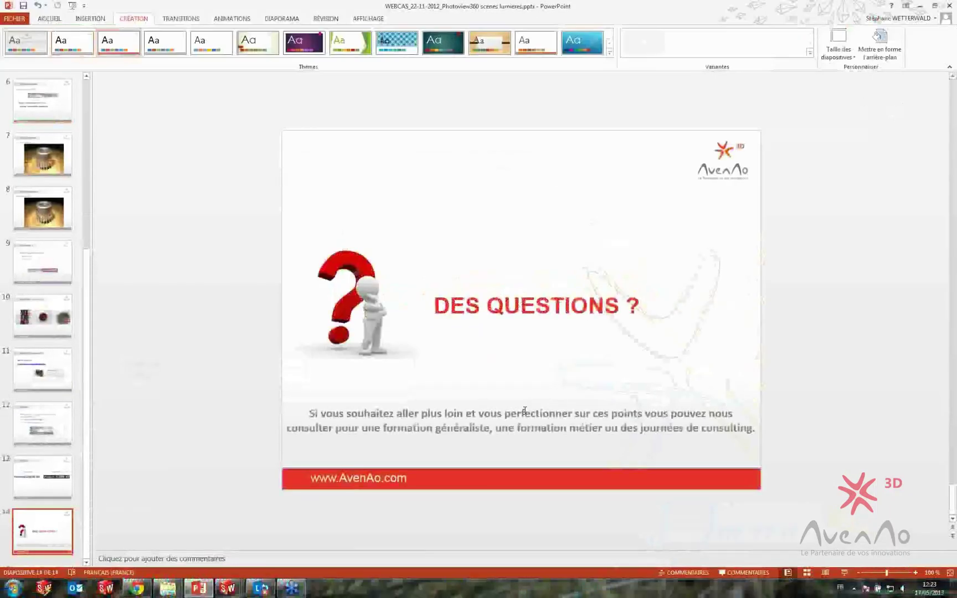